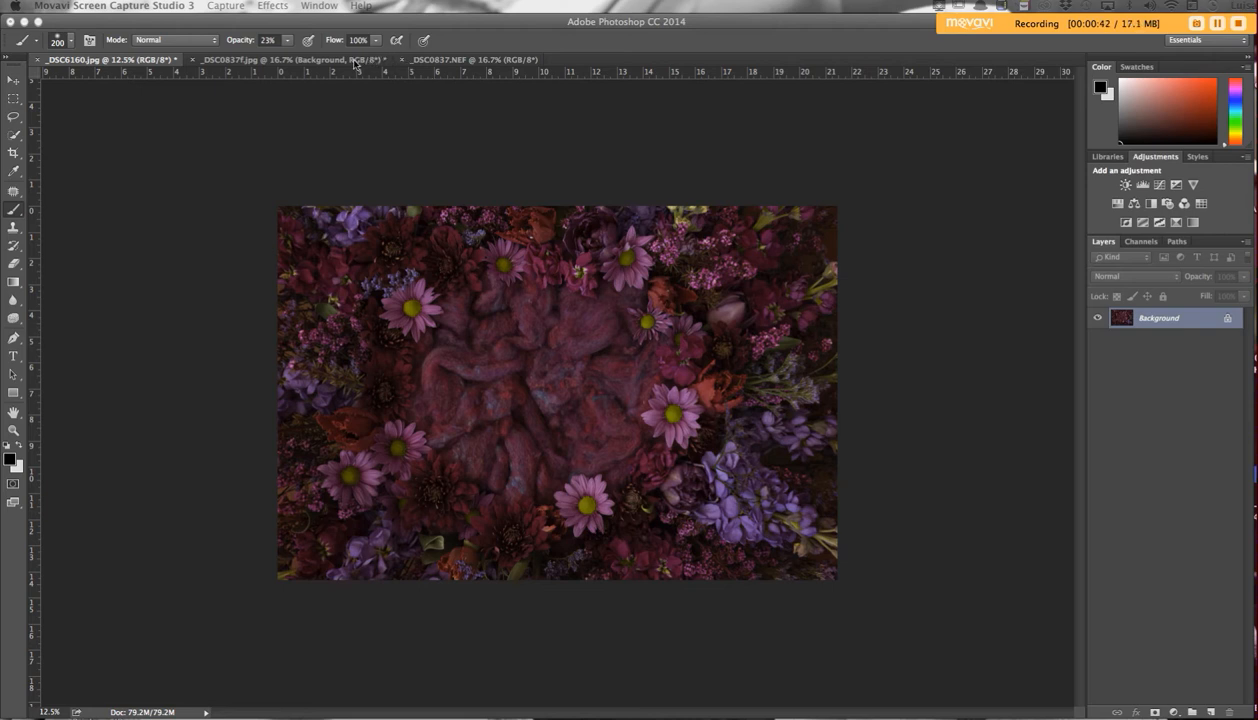
In the _DSC0837.NEF photo, add a Curves adjustment layer and pull the RGB curve's midpoint down to darken the image strongly.
{"action": "left_click", "coordinate": [437, 60]}
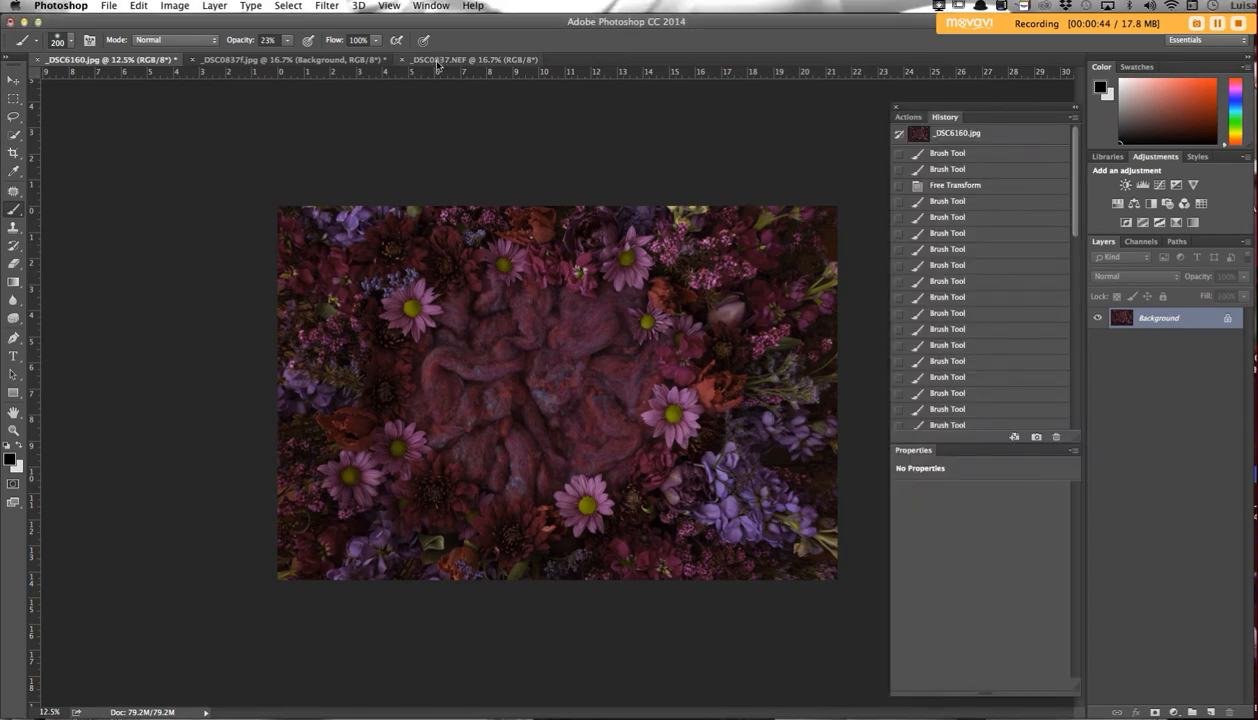
{"action": "left_click", "coordinate": [437, 60]}
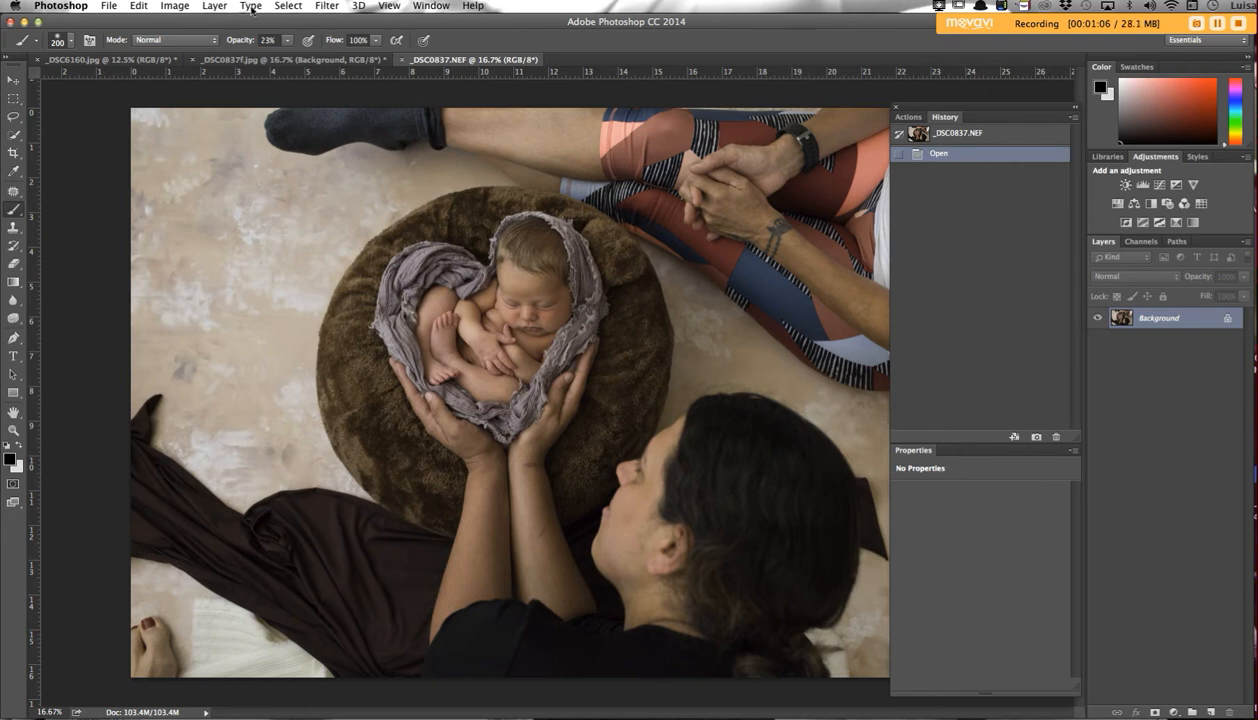
{"action": "left_click", "coordinate": [1159, 186]}
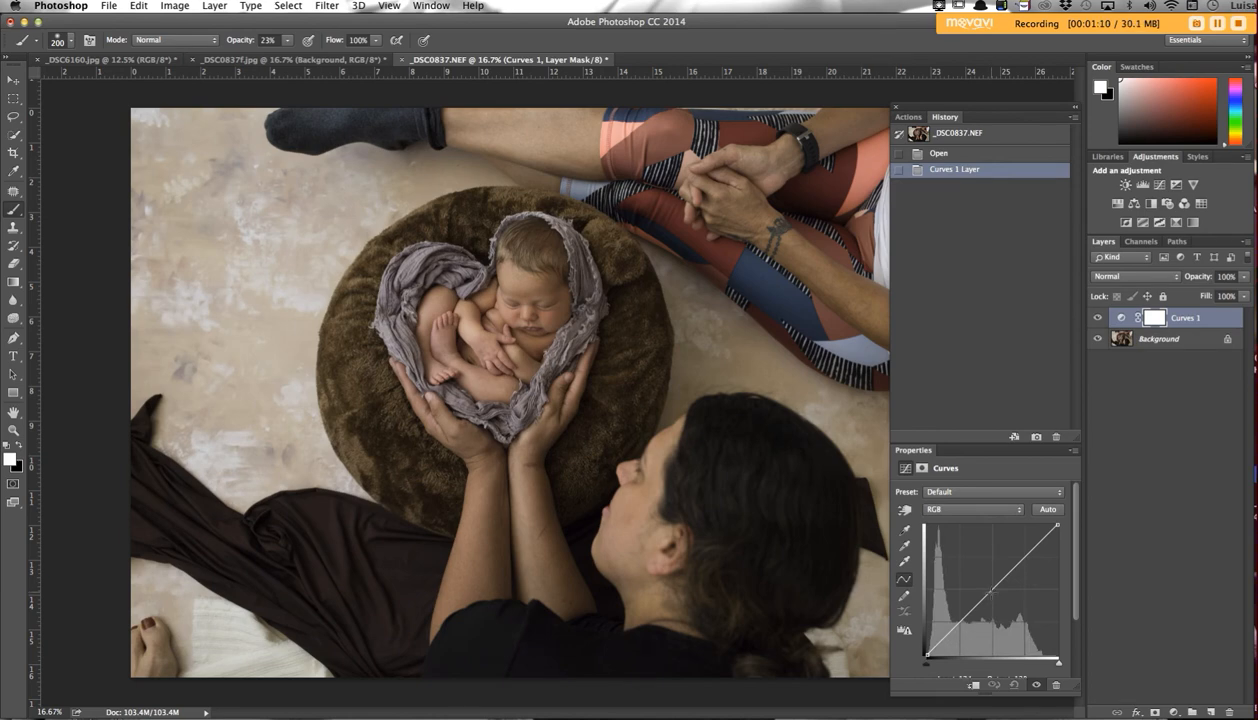
{"action": "left_click_drag", "start_coordinate": [990, 591], "coordinate": [1006, 614]}
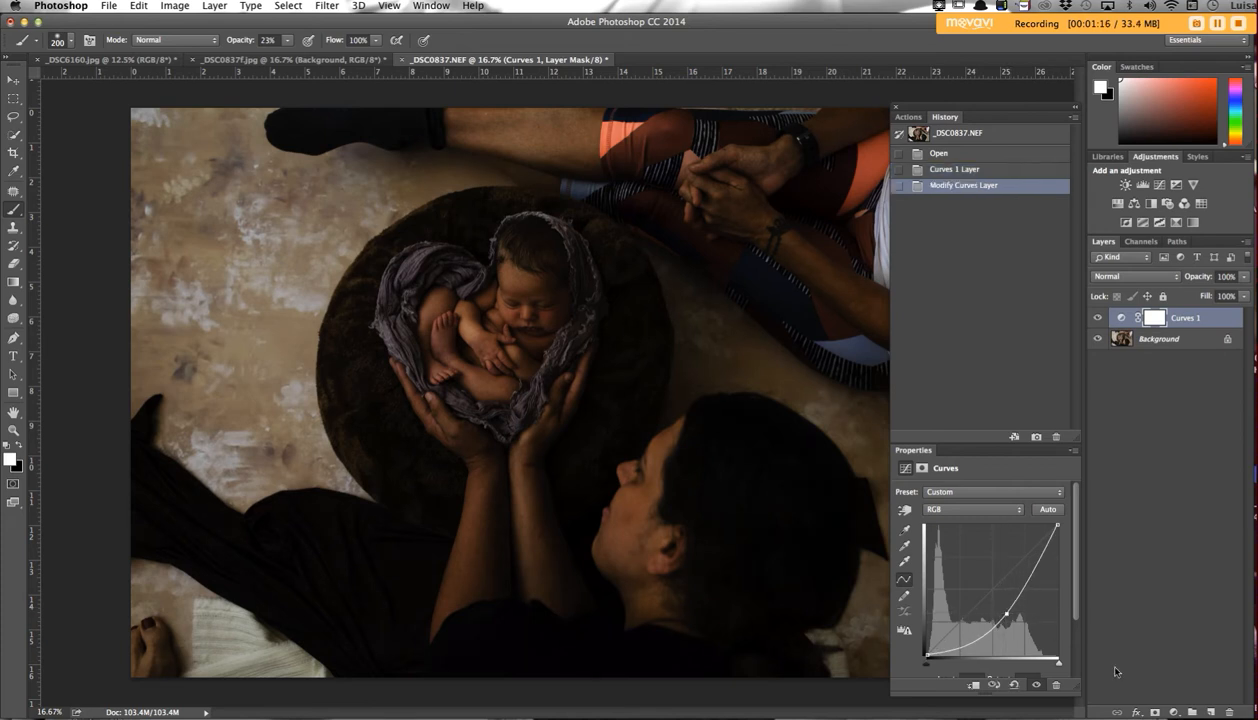
Add a vector mask to the Curves layer and invert its layer mask to black.
{"action": "left_click", "coordinate": [1156, 712]}
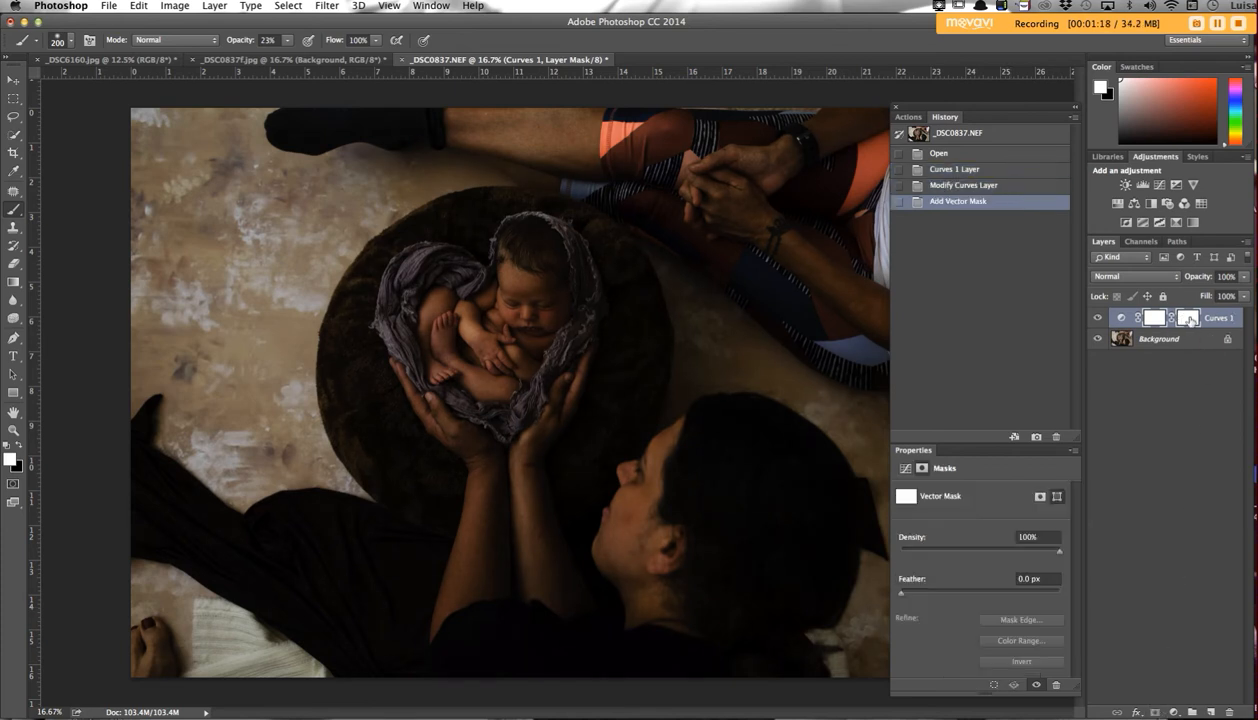
{"action": "left_click", "coordinate": [1193, 319]}
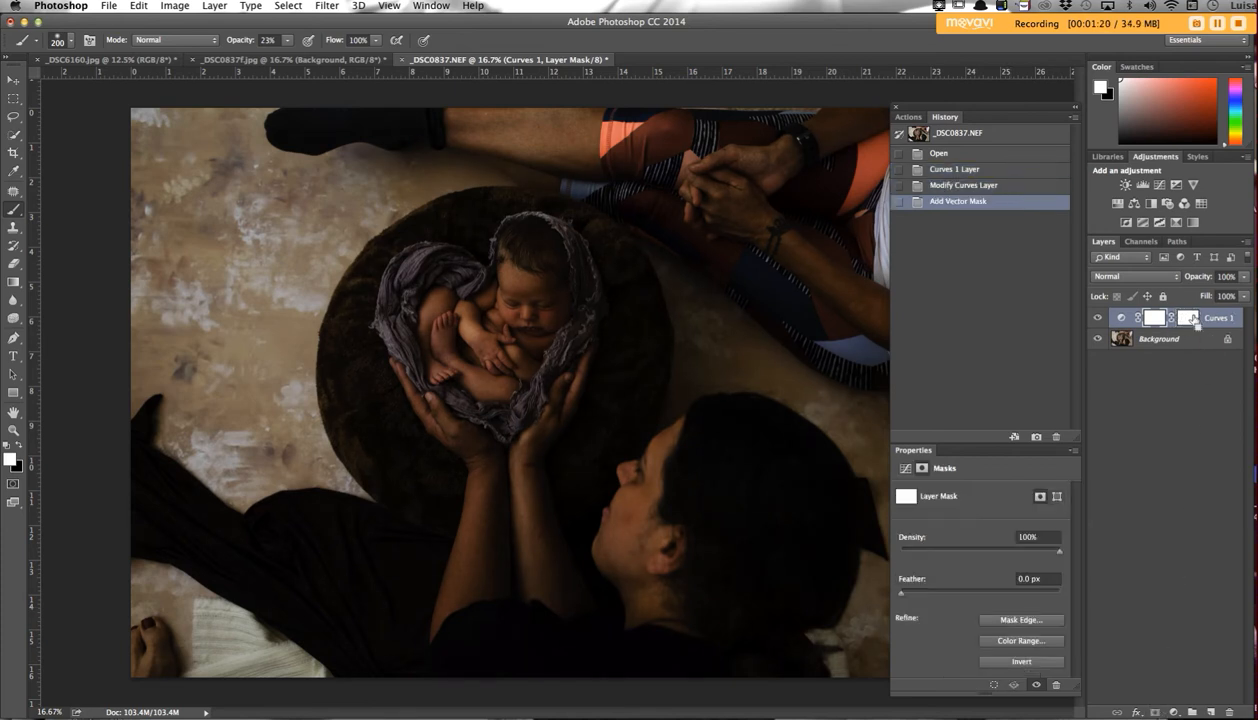
{"action": "key", "text": "super+i"}
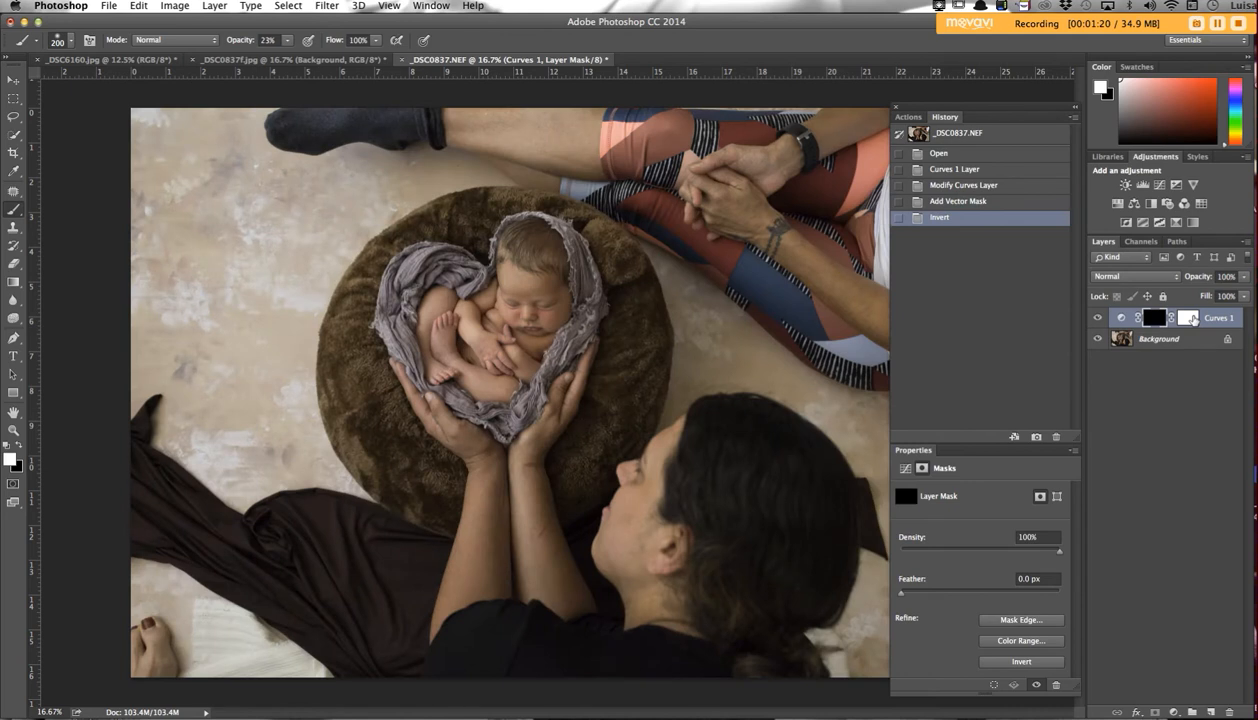
Paint white at 100% opacity with a 700 px brush on the Curves layer mask over the brown cushion around the baby.
{"action": "left_click", "coordinate": [19, 446]}
{"action": "left_click", "coordinate": [19, 448]}
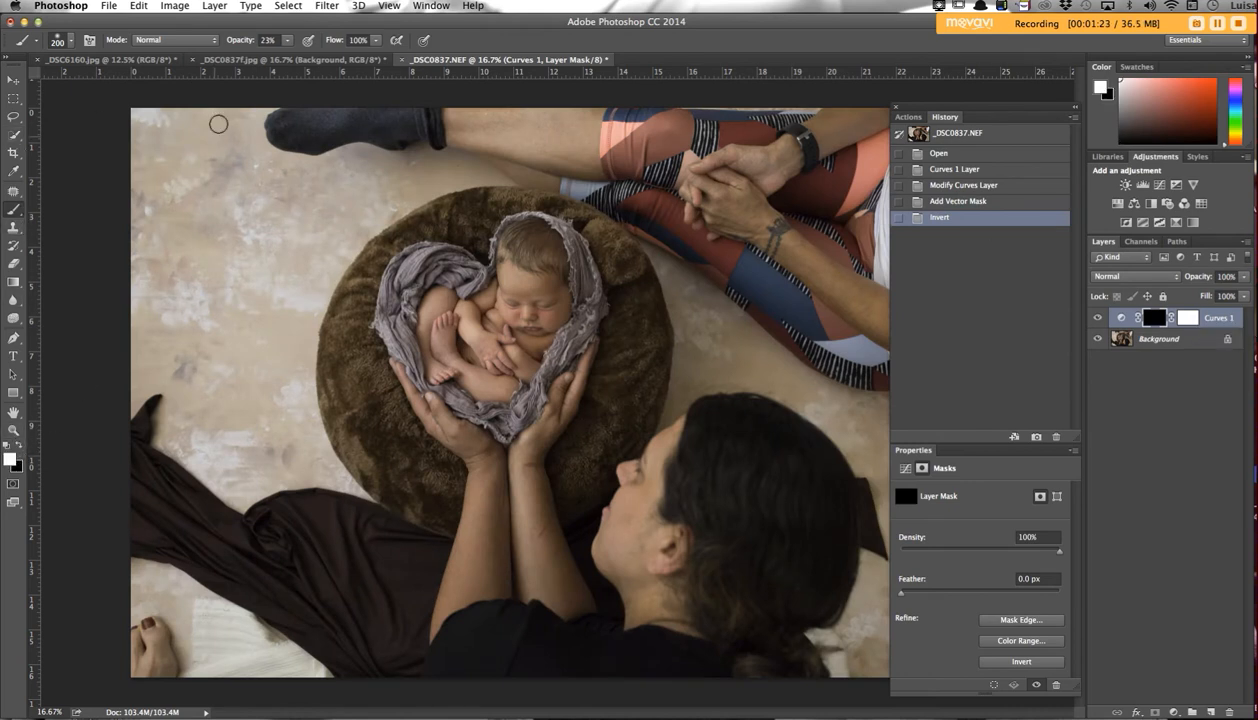
{"action": "left_click", "coordinate": [288, 40]}
{"action": "left_click_drag", "start_coordinate": [290, 56], "coordinate": [348, 60]}
{"action": "key", "text": "bracketright"}
{"action": "key", "text": "bracketright"}
{"action": "key", "text": "bracketright"}
{"action": "key", "text": "bracketright"}
{"action": "key", "text": "bracketright"}
{"action": "key", "text": "bracketright"}
{"action": "mouse_move", "coordinate": [464, 208]}
{"action": "left_mouse_down"}
{"action": "mouse_move", "coordinate": [470, 226]}
{"action": "mouse_move", "coordinate": [430, 215]}
{"action": "left_mouse_up"}
{"action": "mouse_move", "coordinate": [400, 212]}
{"action": "left_mouse_down"}
{"action": "mouse_move", "coordinate": [340, 232]}
{"action": "mouse_move", "coordinate": [325, 265]}
{"action": "mouse_move", "coordinate": [352, 210]}
{"action": "mouse_move", "coordinate": [335, 365]}
{"action": "mouse_move", "coordinate": [390, 450]}
{"action": "left_mouse_up"}
{"action": "left_click_drag", "start_coordinate": [362, 385], "coordinate": [402, 445]}
{"action": "mouse_move", "coordinate": [415, 450]}
{"action": "left_mouse_down"}
{"action": "mouse_move", "coordinate": [440, 486]}
{"action": "mouse_move", "coordinate": [431, 467]}
{"action": "mouse_move", "coordinate": [423, 565]}
{"action": "mouse_move", "coordinate": [272, 238]}
{"action": "mouse_move", "coordinate": [397, 172]}
{"action": "mouse_move", "coordinate": [649, 236]}
{"action": "mouse_move", "coordinate": [463, 156]}
{"action": "mouse_move", "coordinate": [655, 209]}
{"action": "mouse_move", "coordinate": [645, 227]}
{"action": "mouse_move", "coordinate": [664, 366]}
{"action": "mouse_move", "coordinate": [636, 470]}
{"action": "mouse_move", "coordinate": [641, 387]}
{"action": "mouse_move", "coordinate": [593, 465]}
{"action": "mouse_move", "coordinate": [595, 517]}
{"action": "mouse_move", "coordinate": [586, 478]}
{"action": "left_mouse_up"}
{"action": "mouse_move", "coordinate": [619, 348]}
{"action": "left_mouse_down"}
{"action": "mouse_move", "coordinate": [632, 255]}
{"action": "mouse_move", "coordinate": [616, 207]}
{"action": "mouse_move", "coordinate": [636, 264]}
{"action": "left_mouse_up"}
{"action": "mouse_move", "coordinate": [585, 196]}
{"action": "left_mouse_down"}
{"action": "mouse_move", "coordinate": [525, 176]}
{"action": "mouse_move", "coordinate": [461, 176]}
{"action": "mouse_move", "coordinate": [436, 198]}
{"action": "mouse_move", "coordinate": [360, 235]}
{"action": "left_mouse_up"}
{"action": "mouse_move", "coordinate": [355, 245]}
{"action": "left_mouse_down"}
{"action": "mouse_move", "coordinate": [367, 380]}
{"action": "mouse_move", "coordinate": [342, 305]}
{"action": "mouse_move", "coordinate": [346, 350]}
{"action": "left_mouse_up"}
{"action": "left_click_drag", "start_coordinate": [350, 365], "coordinate": [375, 425]}
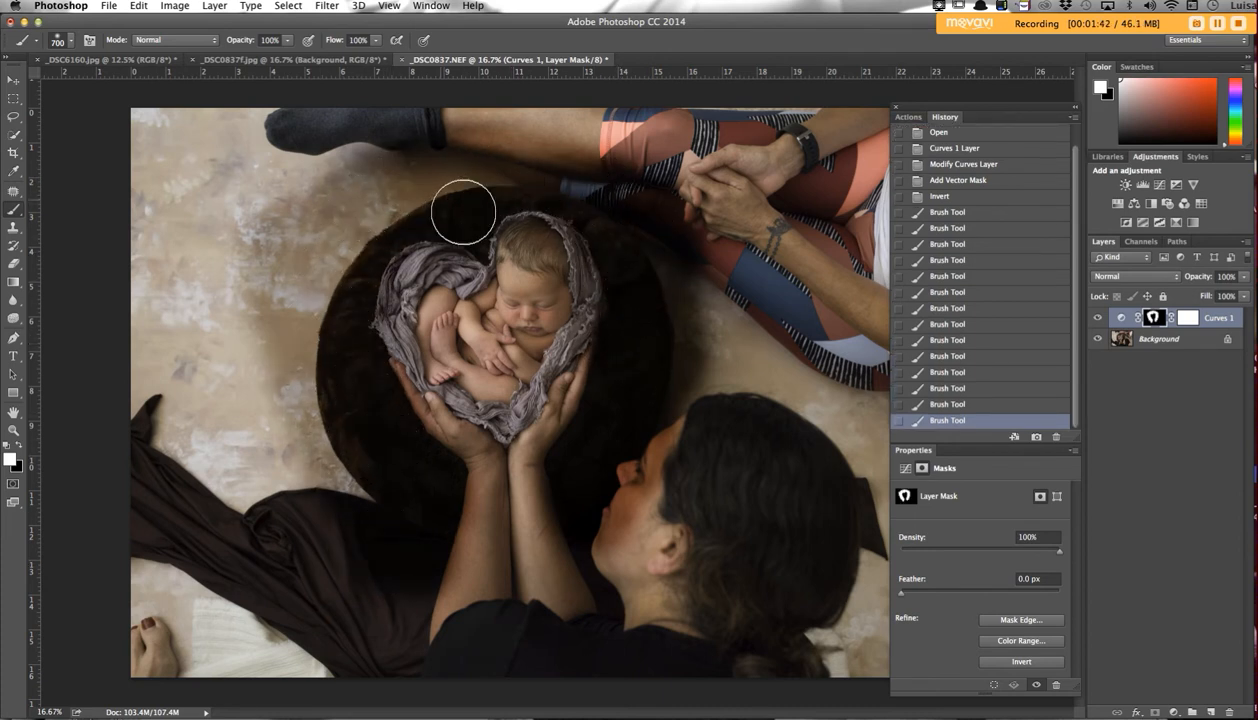
{"action": "left_click_drag", "start_coordinate": [663, 275], "coordinate": [602, 211]}
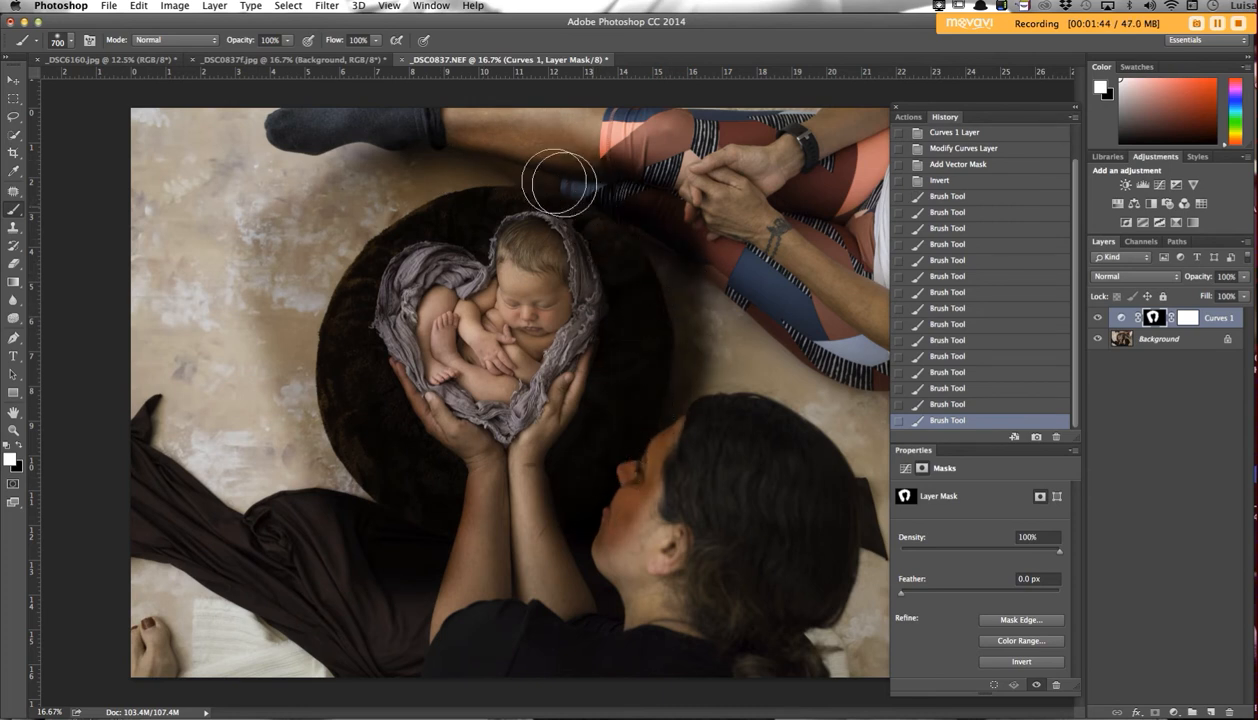
{"action": "mouse_move", "coordinate": [343, 409]}
{"action": "left_mouse_down"}
{"action": "mouse_move", "coordinate": [317, 352]}
{"action": "mouse_move", "coordinate": [321, 235]}
{"action": "mouse_move", "coordinate": [328, 352]}
{"action": "mouse_move", "coordinate": [353, 401]}
{"action": "left_mouse_up"}
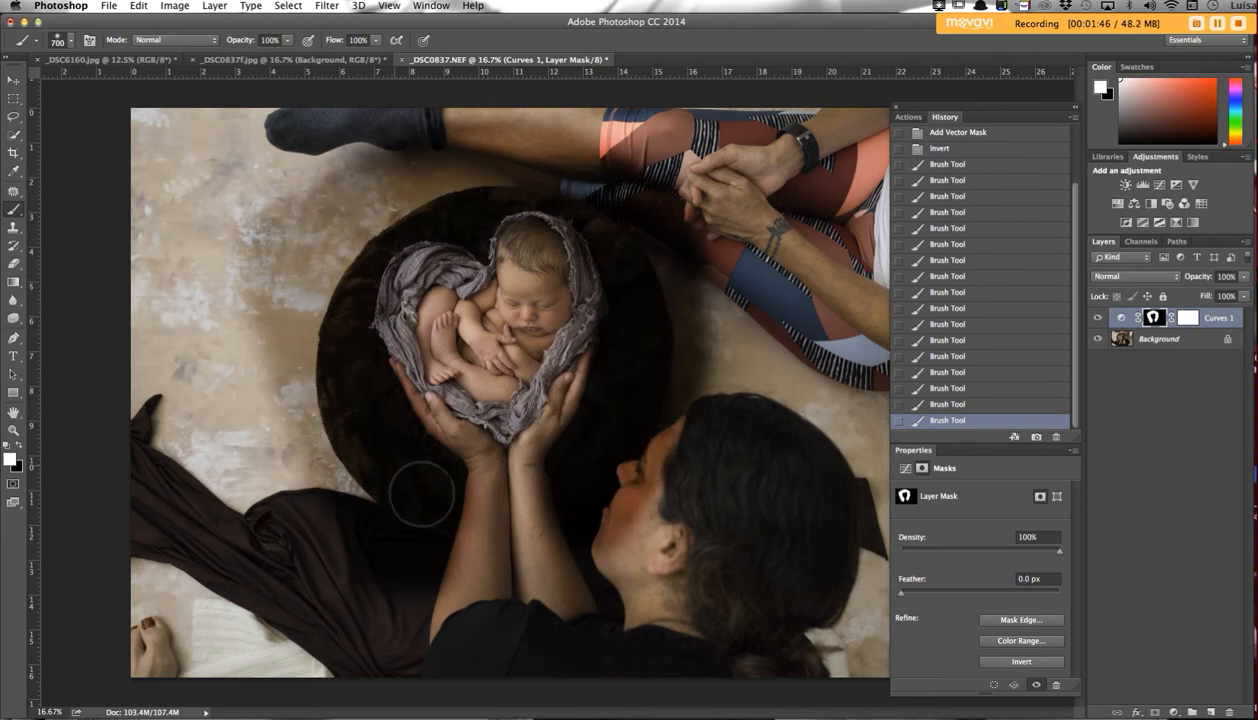
{"action": "mouse_move", "coordinate": [548, 435]}
{"action": "left_mouse_down"}
{"action": "mouse_move", "coordinate": [636, 430]}
{"action": "mouse_move", "coordinate": [657, 317]}
{"action": "left_mouse_up"}
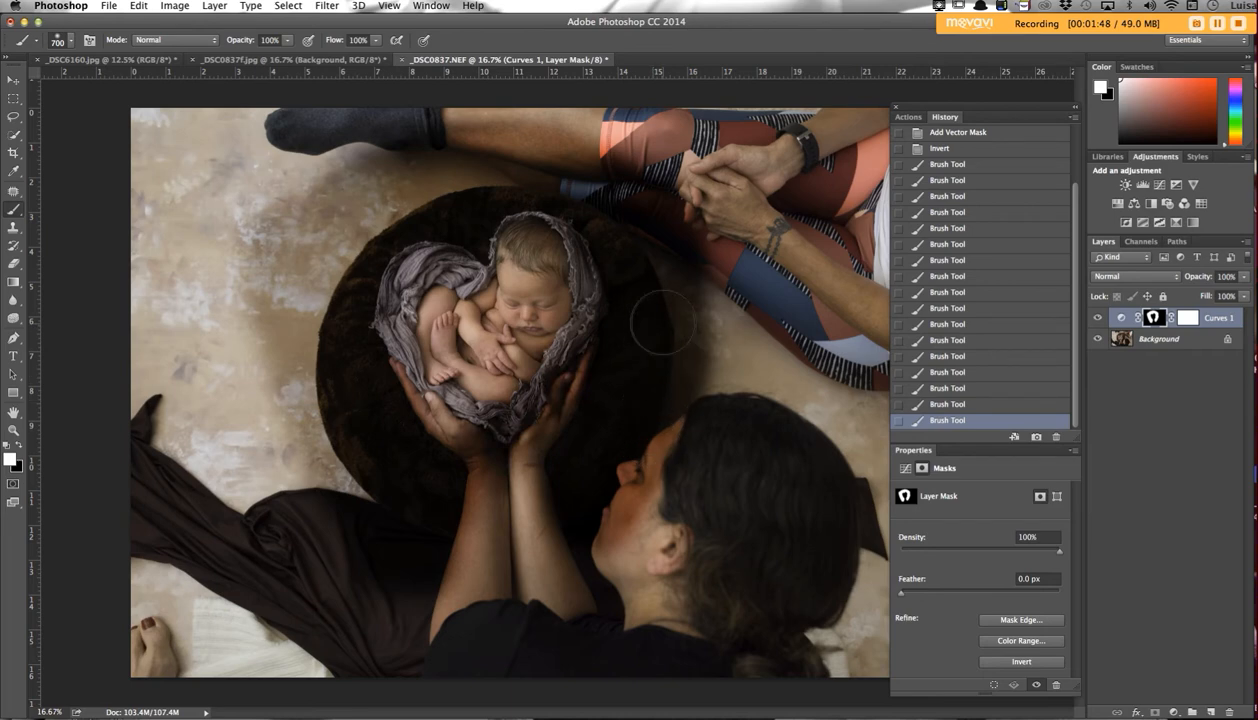
Paint black with a 70 px brush on the Curves mask along the edges of the baby's wrap and the supporting hand.
{"action": "left_click", "coordinate": [18, 449]}
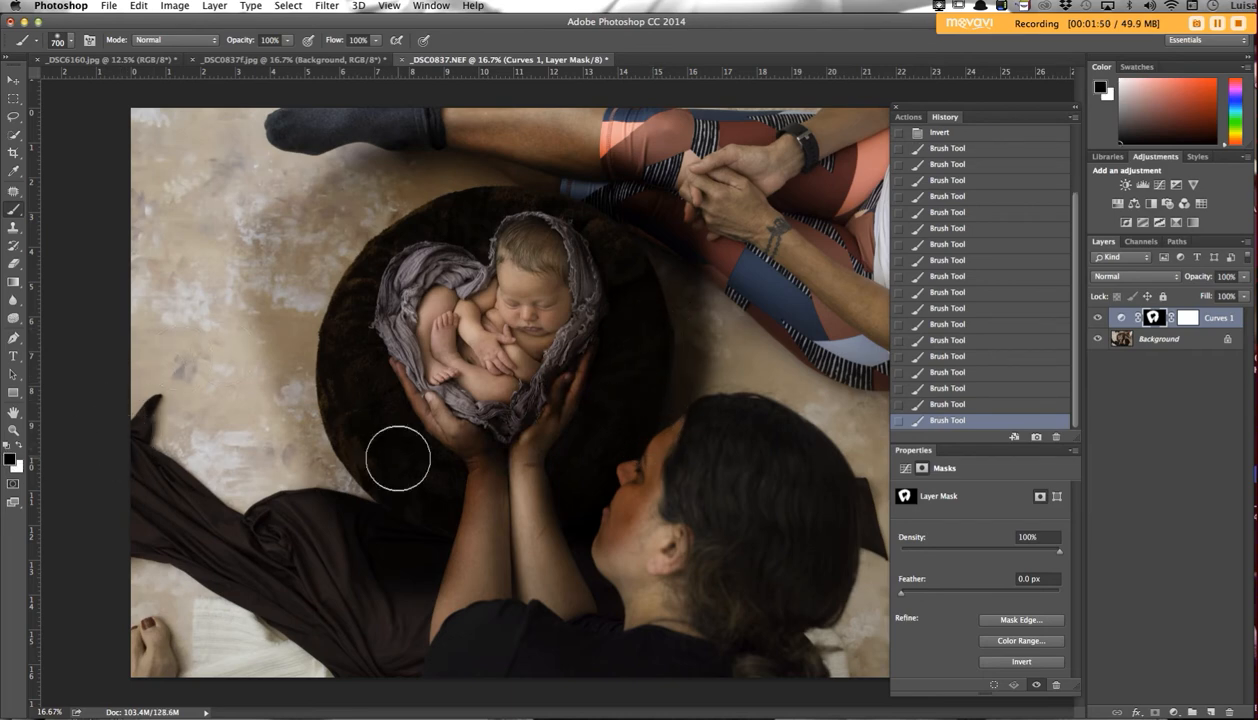
{"action": "scroll", "coordinate": [476, 309], "scroll_direction": "up", "scroll_amount": 1}
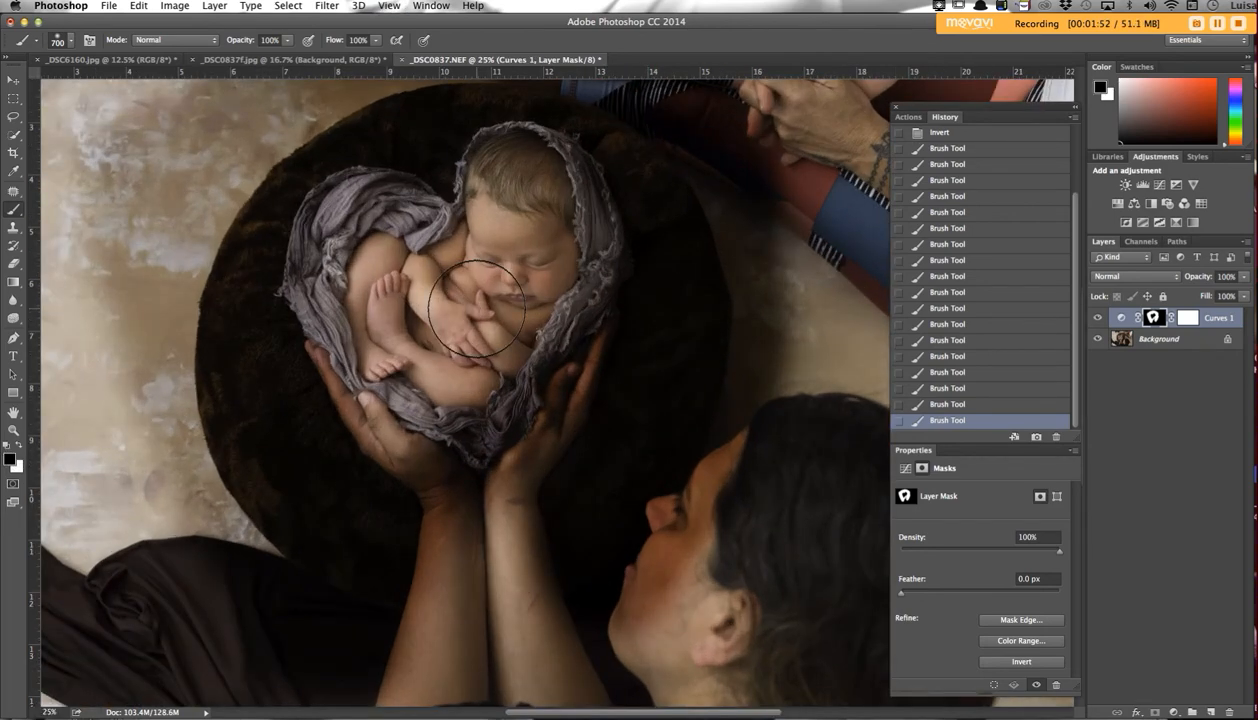
{"action": "key", "text": "bracketleft"}
{"action": "key", "text": "bracketleft"}
{"action": "key", "text": "bracketleft"}
{"action": "key", "text": "bracketleft"}
{"action": "key", "text": "bracketleft"}
{"action": "key", "text": "bracketleft"}
{"action": "key", "text": "bracketleft"}
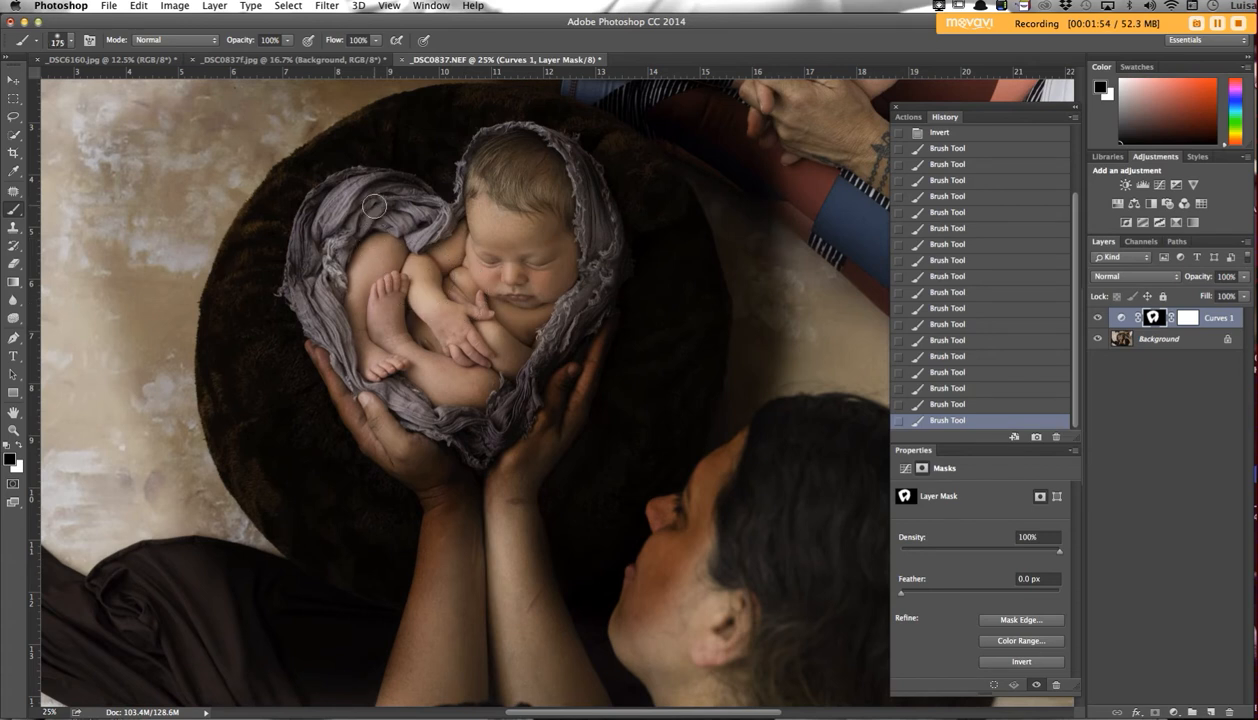
{"action": "key", "text": "bracketleft"}
{"action": "left_click_drag", "start_coordinate": [311, 201], "coordinate": [298, 212]}
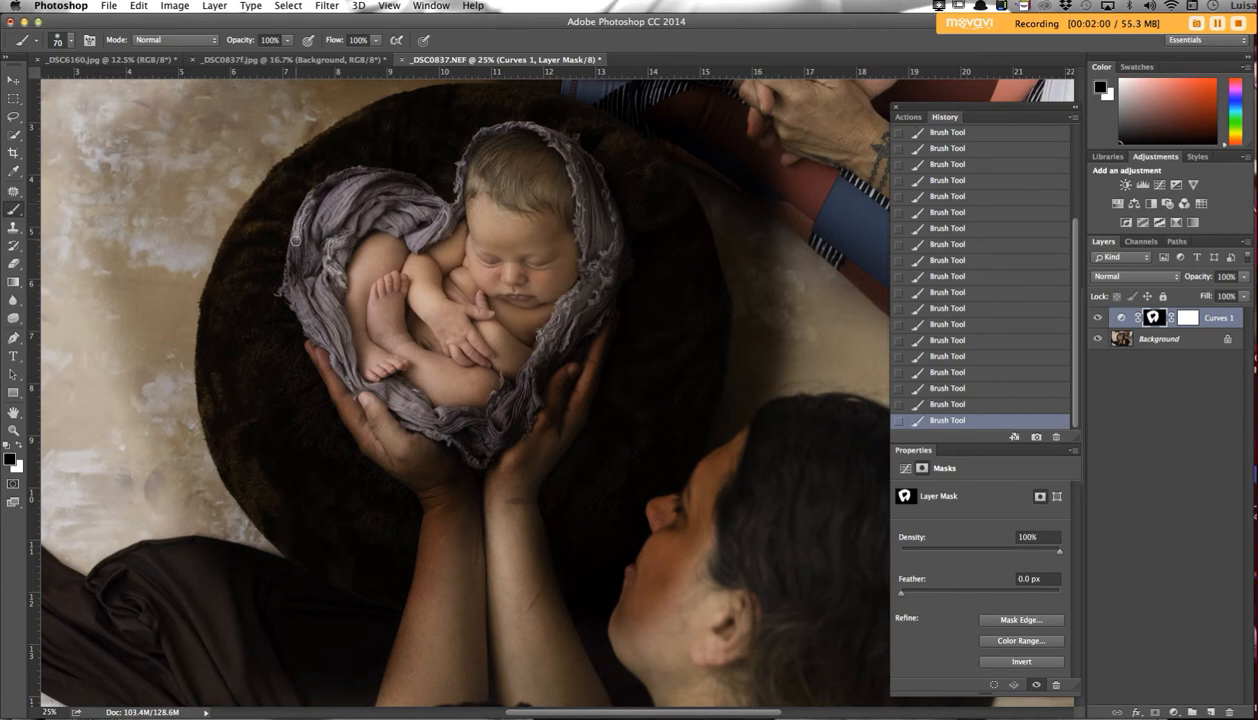
{"action": "mouse_move", "coordinate": [290, 275]}
{"action": "left_mouse_down"}
{"action": "mouse_move", "coordinate": [336, 396]}
{"action": "mouse_move", "coordinate": [309, 260]}
{"action": "mouse_move", "coordinate": [299, 294]}
{"action": "left_mouse_up"}
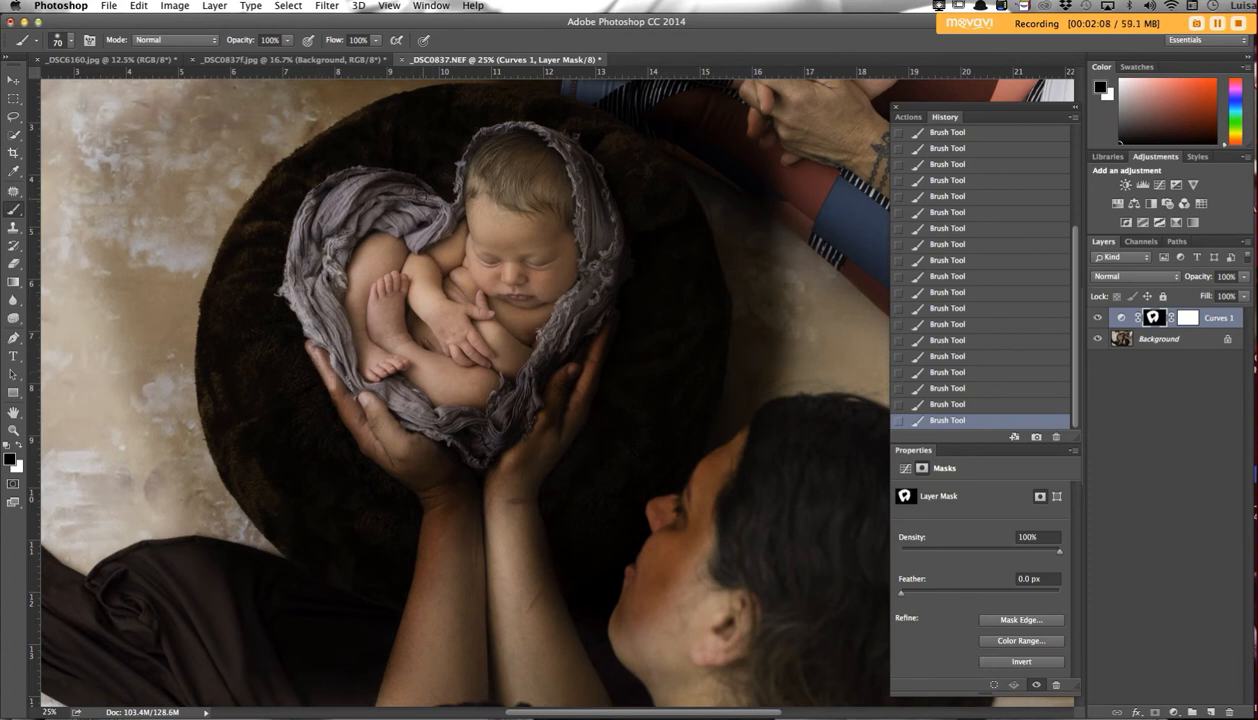
{"action": "left_click_drag", "start_coordinate": [404, 178], "coordinate": [330, 172]}
{"action": "mouse_move", "coordinate": [310, 220]}
{"action": "left_mouse_down"}
{"action": "mouse_move", "coordinate": [350, 180]}
{"action": "mouse_move", "coordinate": [506, 196]}
{"action": "left_mouse_up"}
{"action": "mouse_move", "coordinate": [455, 160]}
{"action": "left_mouse_down"}
{"action": "mouse_move", "coordinate": [472, 136]}
{"action": "mouse_move", "coordinate": [528, 128]}
{"action": "mouse_move", "coordinate": [582, 176]}
{"action": "mouse_move", "coordinate": [466, 352]}
{"action": "left_mouse_up"}
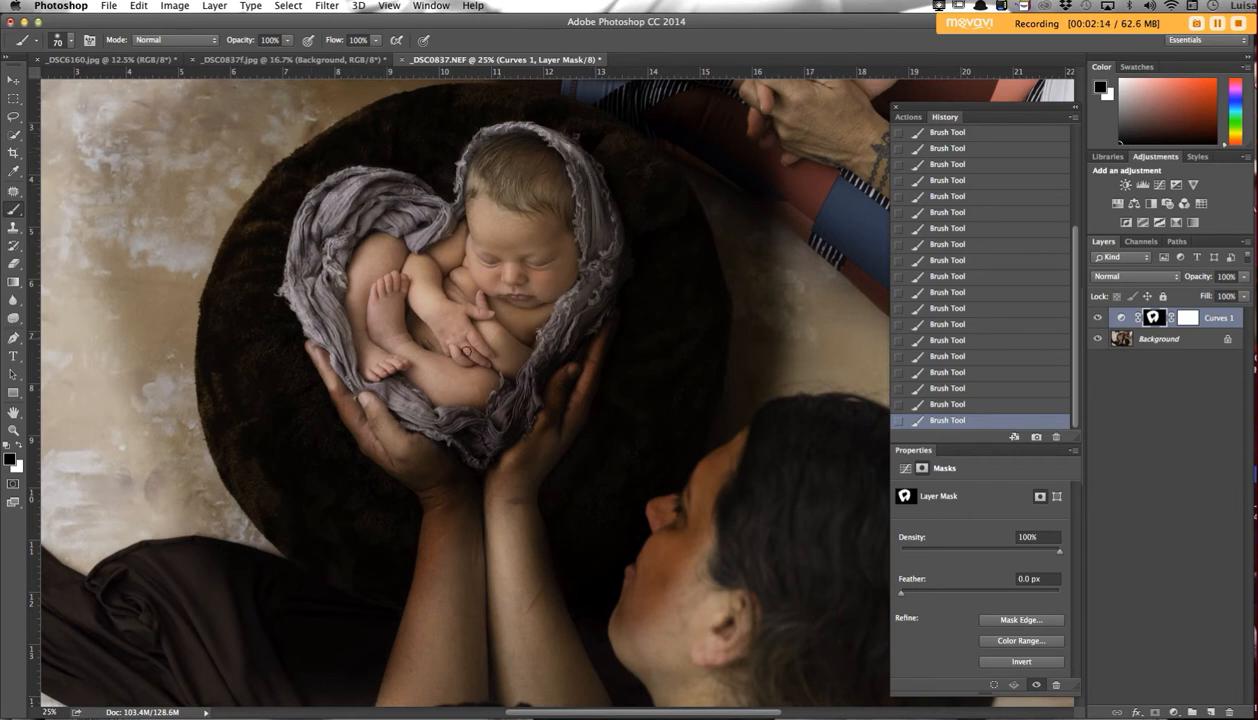
{"action": "left_click_drag", "start_coordinate": [331, 376], "coordinate": [365, 444]}
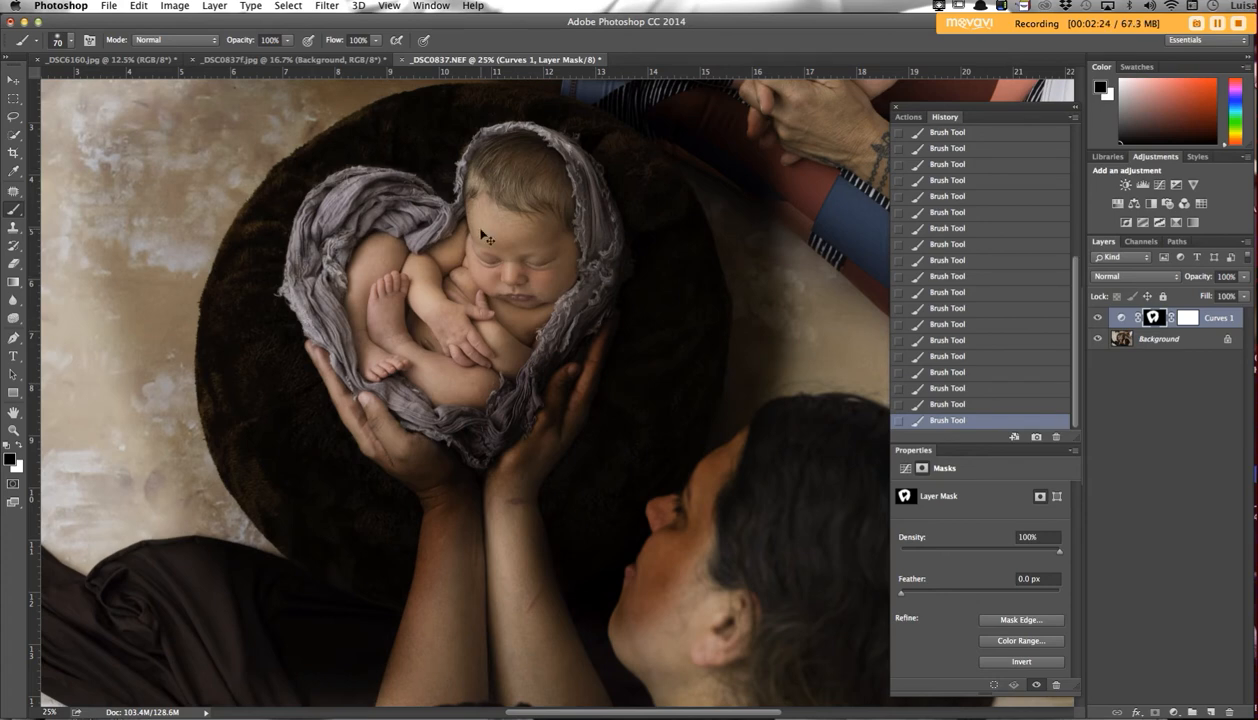
Enlarge the brush to 300 px and paint black on the Curves mask over the baby, wrap, hands and forearms.
{"action": "key", "text": "super+minus"}
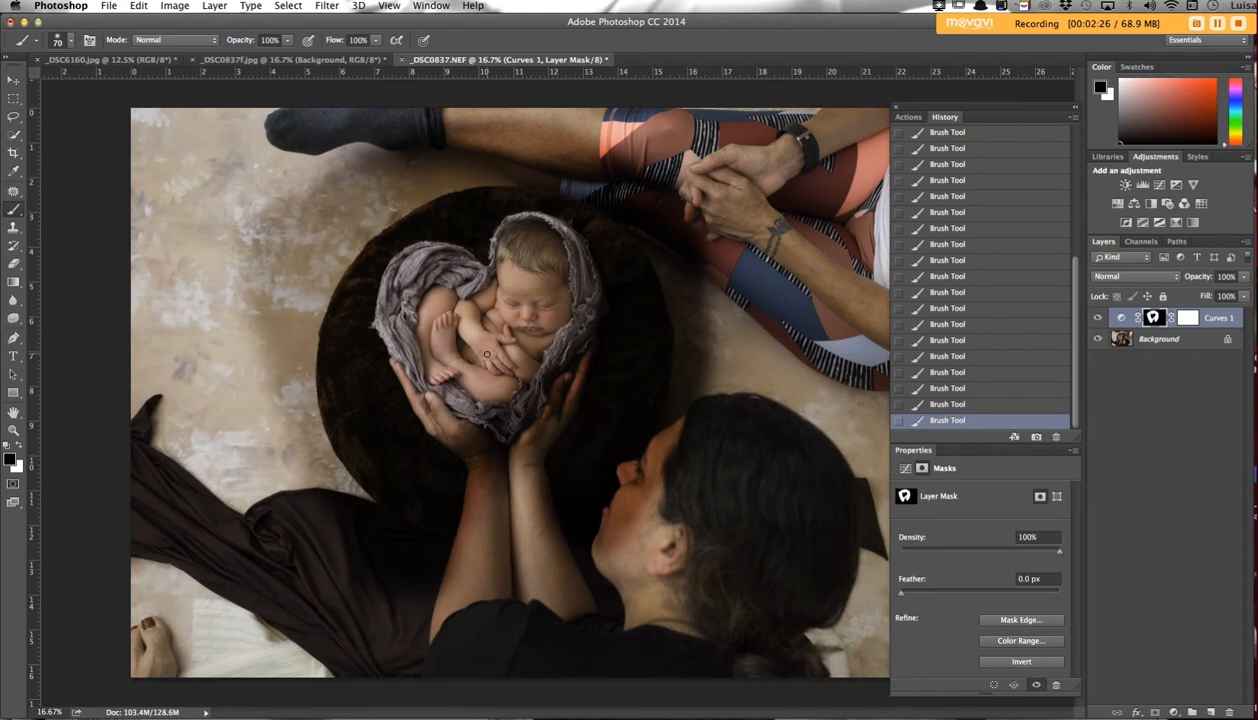
{"action": "key", "text": "bracketright"}
{"action": "key", "text": "bracketright"}
{"action": "key", "text": "bracketright"}
{"action": "key", "text": "bracketright"}
{"action": "key", "text": "bracketright"}
{"action": "mouse_move", "coordinate": [514, 370]}
{"action": "left_mouse_down"}
{"action": "mouse_move", "coordinate": [538, 412]}
{"action": "mouse_move", "coordinate": [580, 344]}
{"action": "mouse_move", "coordinate": [541, 227]}
{"action": "mouse_move", "coordinate": [506, 222]}
{"action": "left_mouse_up"}
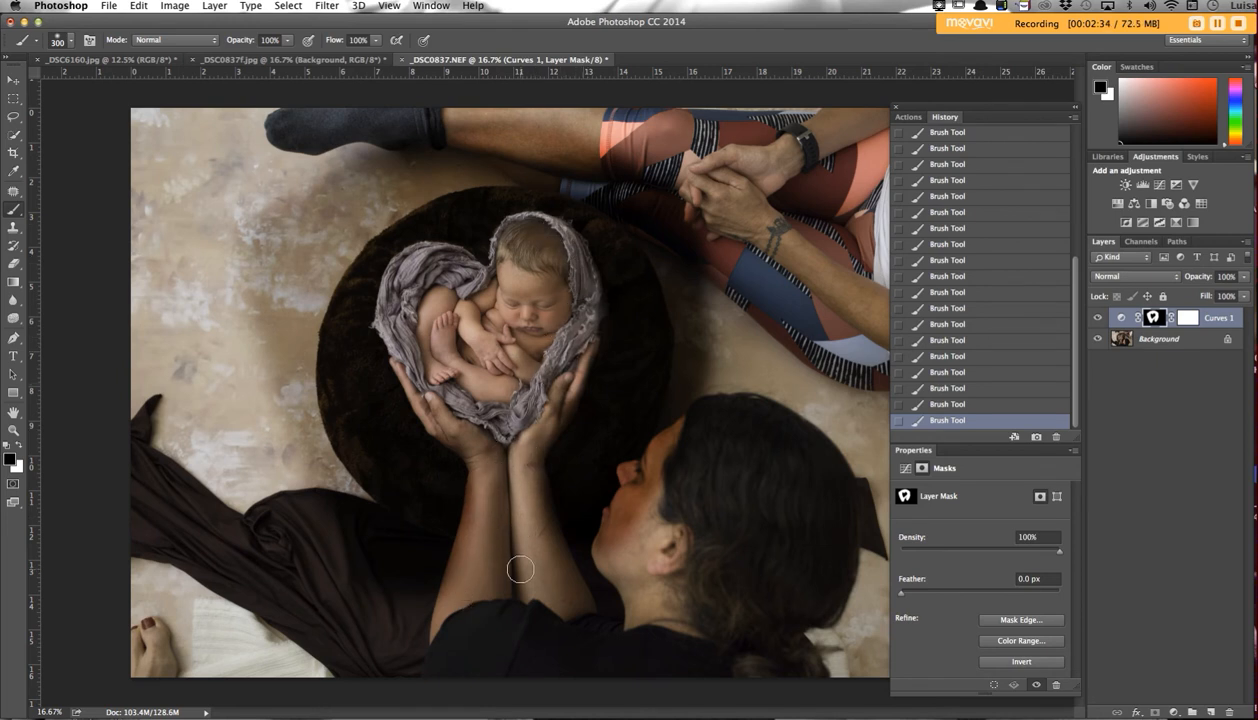
{"action": "mouse_move", "coordinate": [464, 498]}
{"action": "left_mouse_down"}
{"action": "mouse_move", "coordinate": [466, 530]}
{"action": "mouse_move", "coordinate": [470, 460]}
{"action": "mouse_move", "coordinate": [427, 406]}
{"action": "left_mouse_up"}
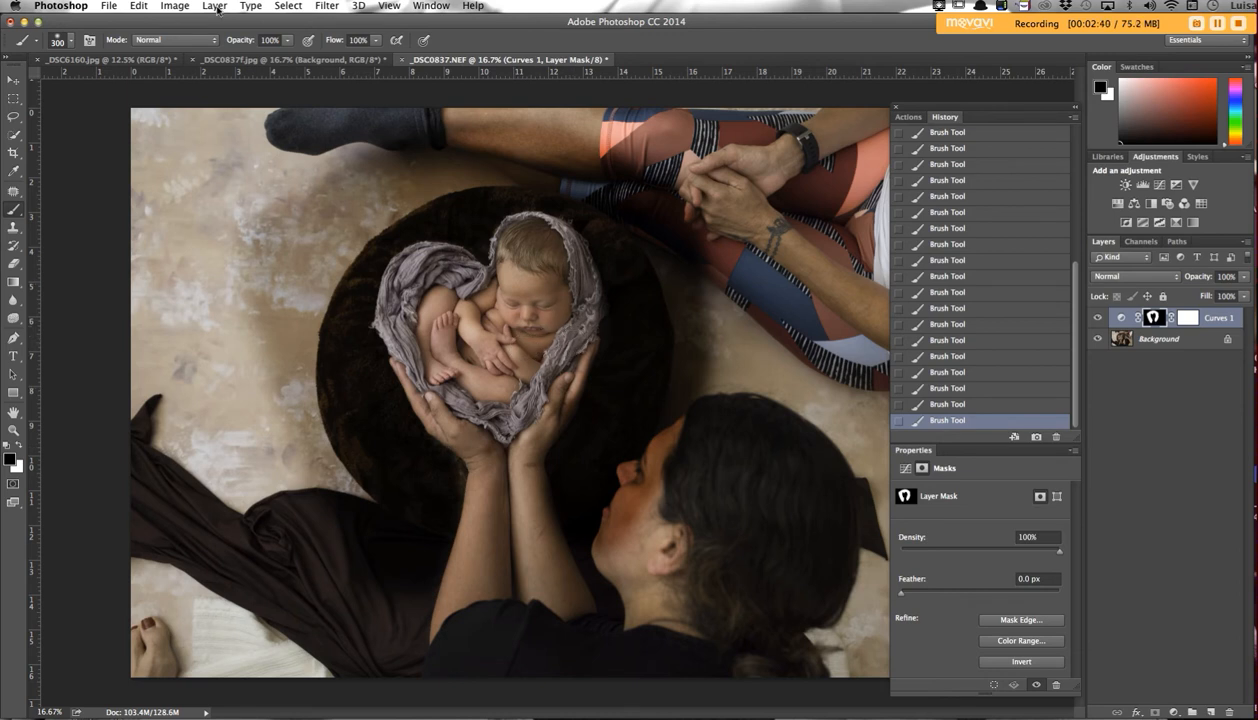
Hide the Curves 1 layer and add a Solid Color fill layer in black (000000) above it.
{"action": "left_click", "coordinate": [1098, 317]}
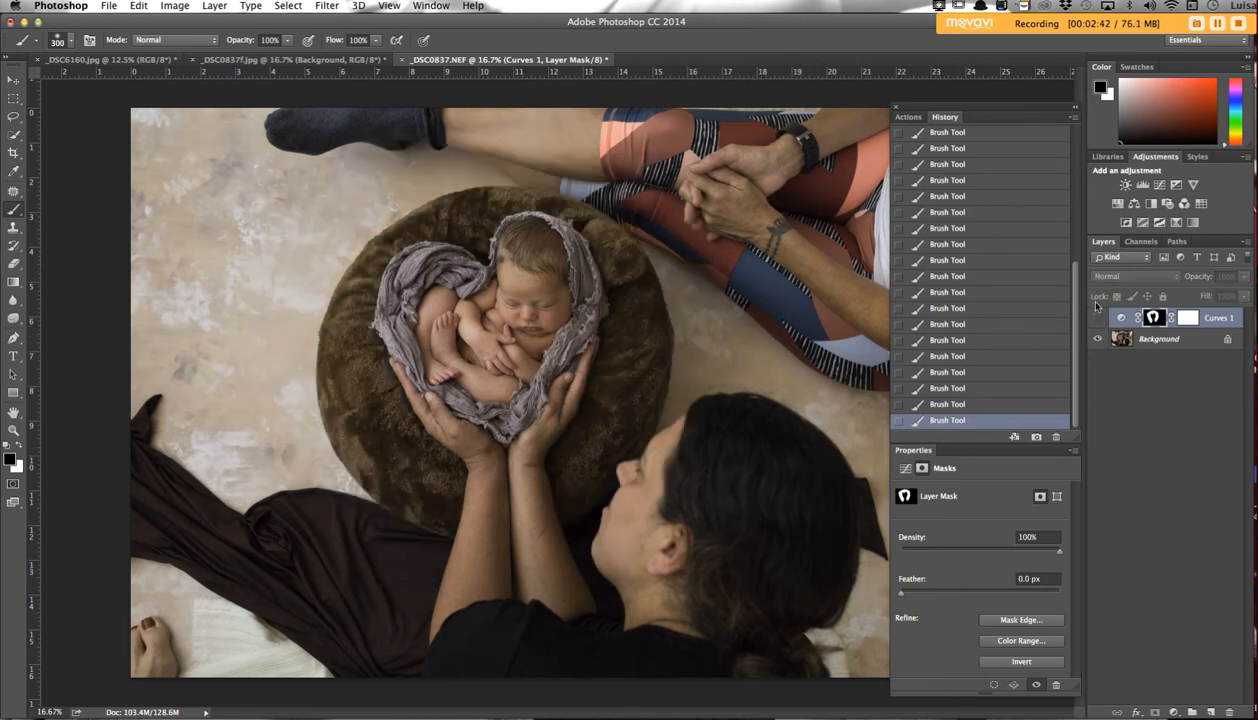
{"action": "left_click", "coordinate": [214, 6]}
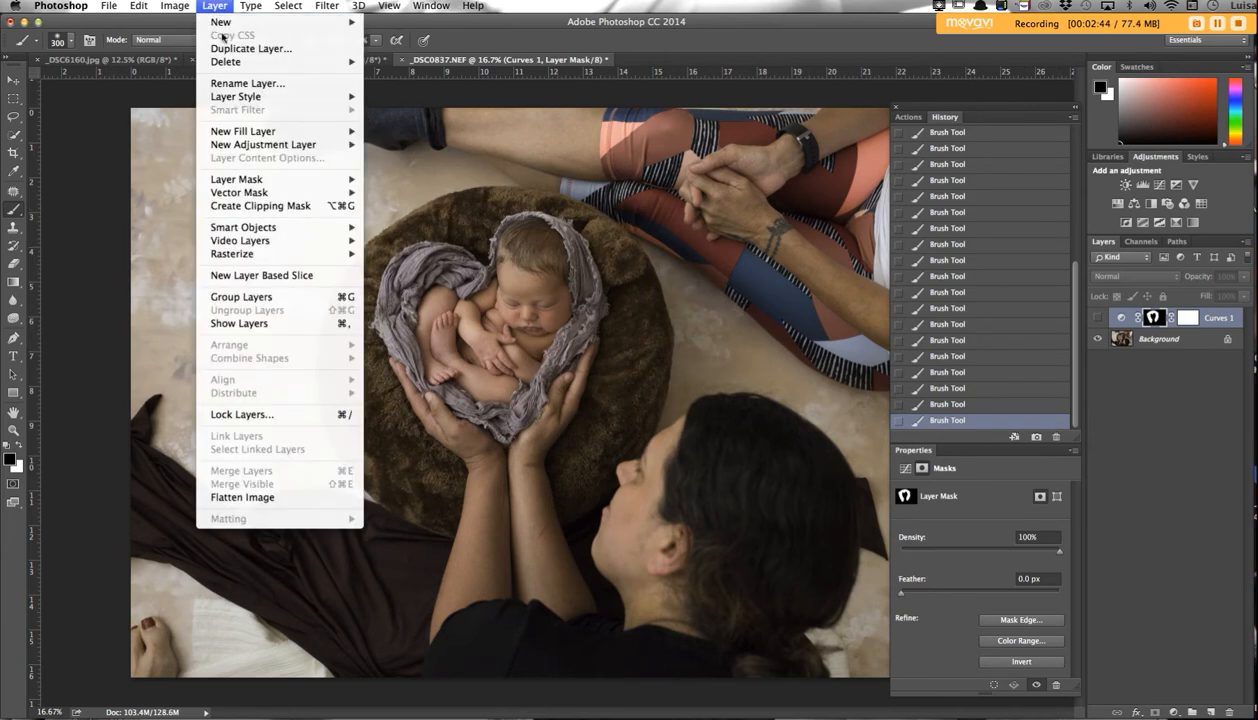
{"action": "mouse_move", "coordinate": [268, 134]}
{"action": "left_click", "coordinate": [400, 131]}
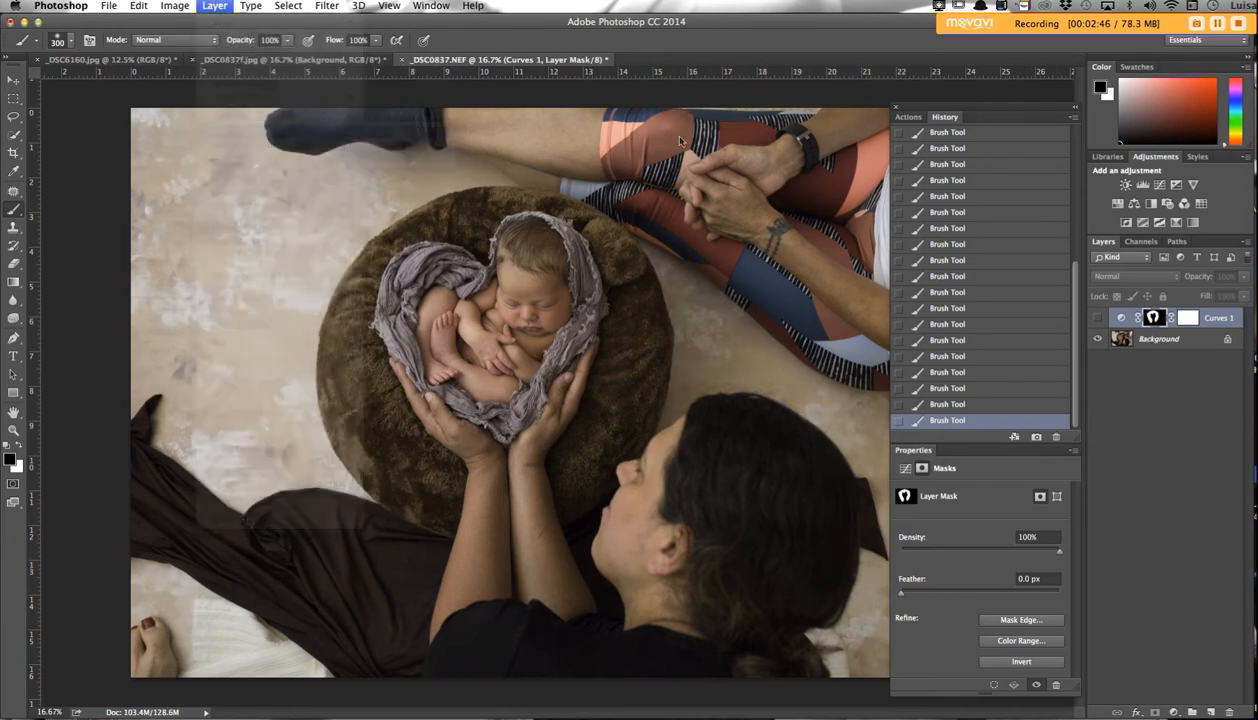
{"action": "left_click", "coordinate": [803, 328]}
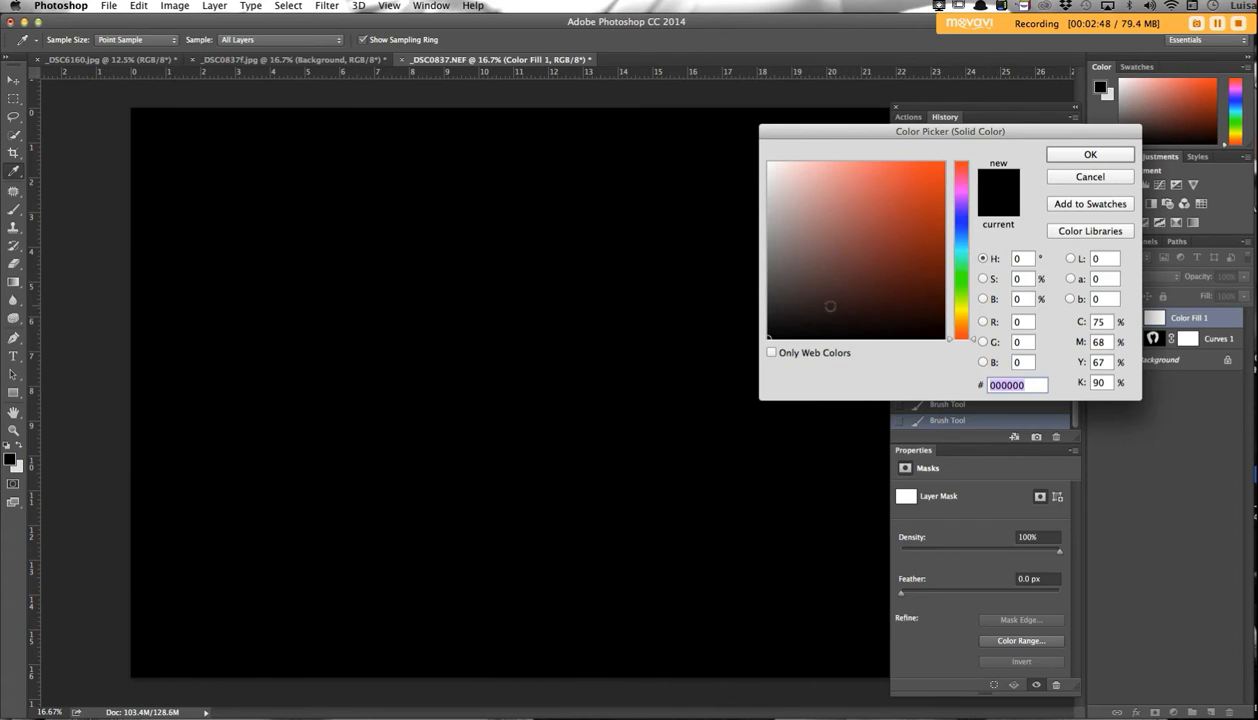
{"action": "left_click", "coordinate": [1079, 157]}
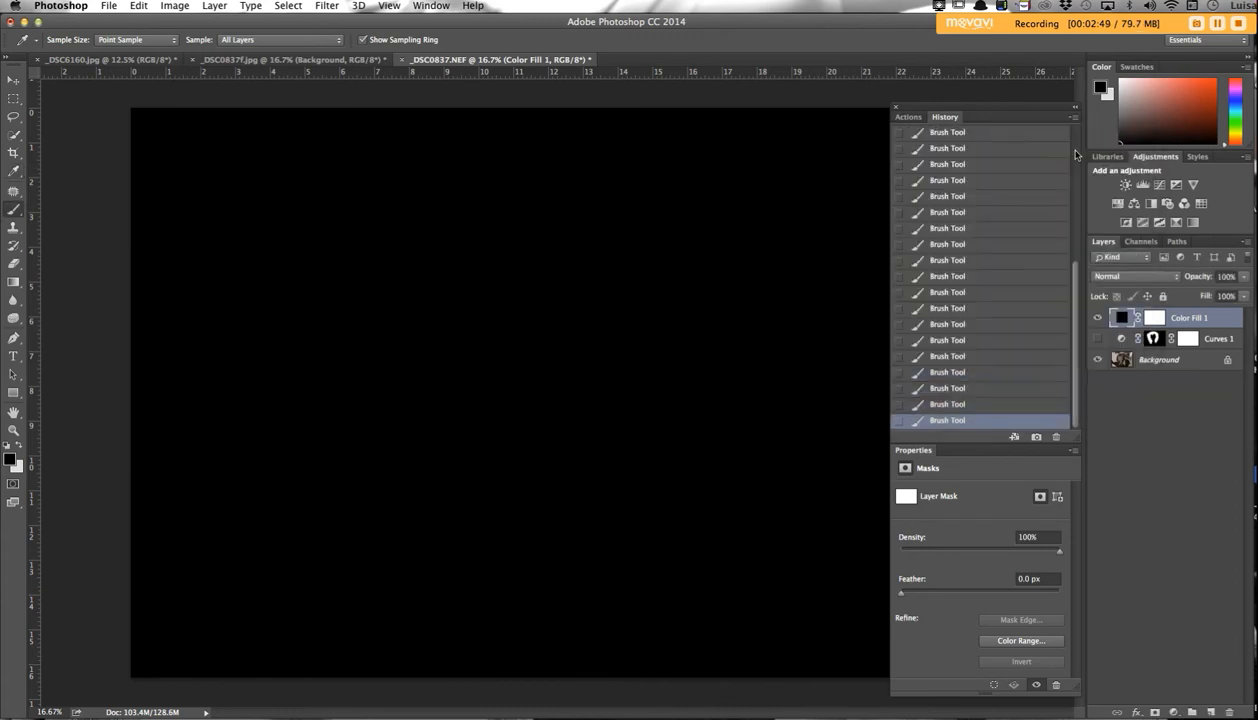
Add a vector mask to the black fill layer and invert its layer mask to black.
{"action": "left_click", "coordinate": [1154, 711]}
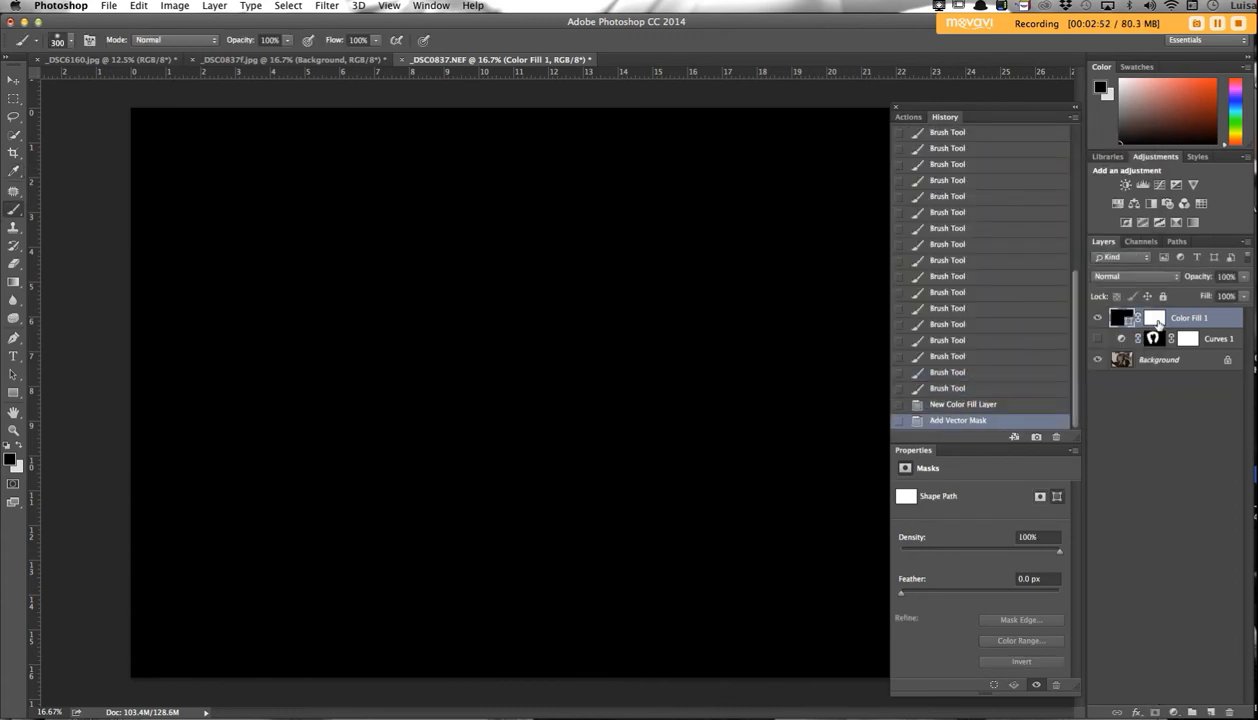
{"action": "left_click", "coordinate": [1155, 318]}
{"action": "key", "text": "super+i"}
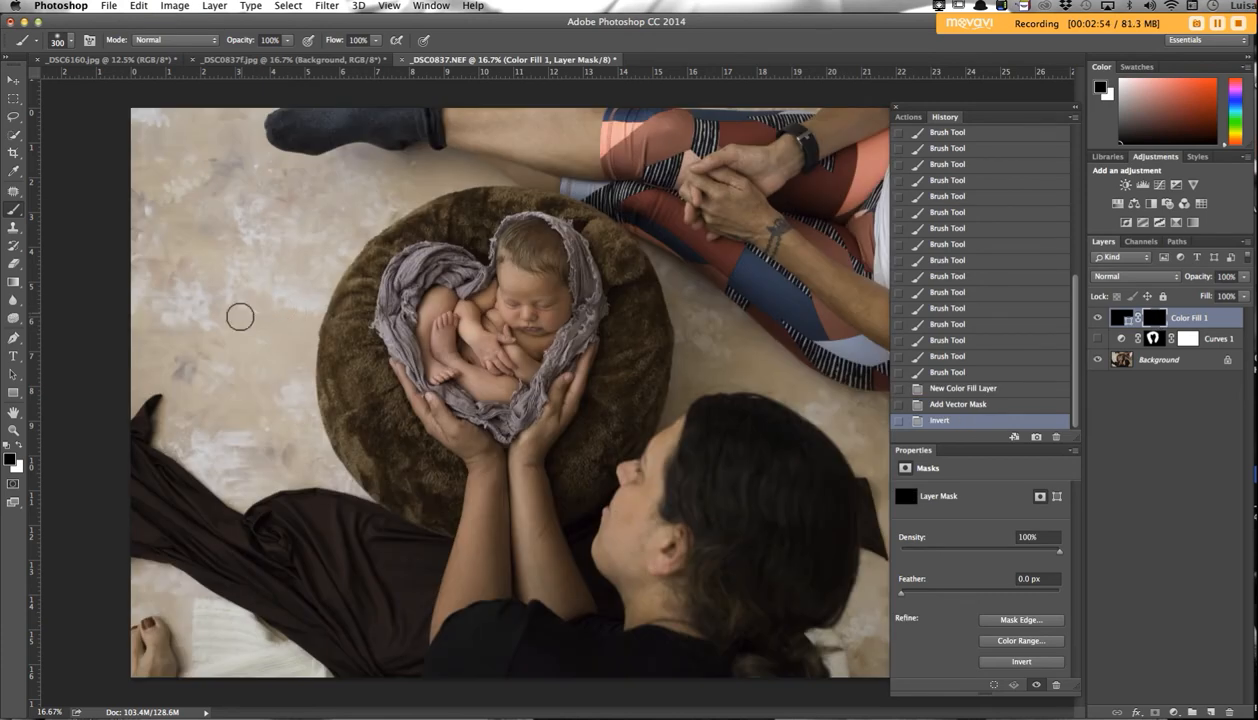
Paint white with a 1600 px brush on the fill layer's mask to black out the surroundings of the baby and arms.
{"action": "left_click", "coordinate": [22, 443]}
{"action": "key", "text": "bracketright"}
{"action": "key", "text": "bracketright"}
{"action": "key", "text": "bracketright"}
{"action": "key", "text": "bracketright"}
{"action": "key", "text": "bracketright"}
{"action": "key", "text": "bracketright"}
{"action": "key", "text": "bracketright"}
{"action": "key", "text": "bracketright"}
{"action": "key", "text": "bracketright"}
{"action": "key", "text": "bracketright"}
{"action": "key", "text": "bracketright"}
{"action": "key", "text": "bracketright"}
{"action": "key", "text": "bracketright"}
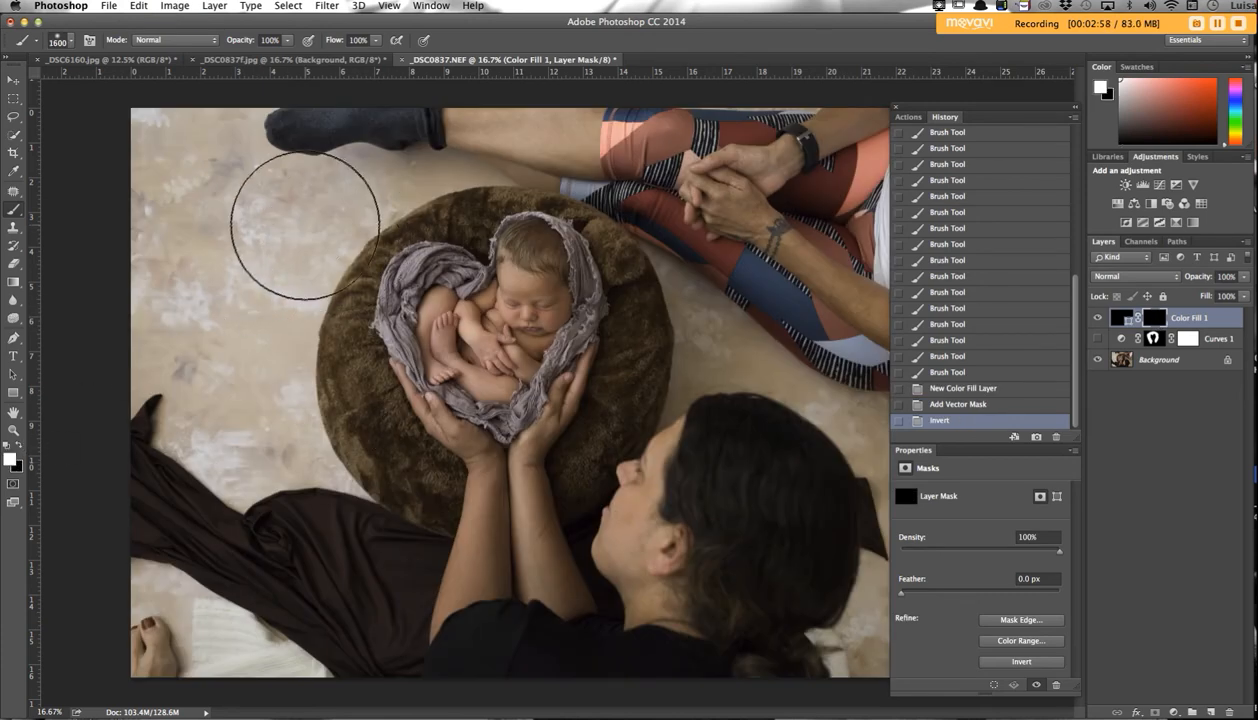
{"action": "mouse_move", "coordinate": [303, 219]}
{"action": "left_mouse_down"}
{"action": "mouse_move", "coordinate": [259, 513]}
{"action": "mouse_move", "coordinate": [204, 166]}
{"action": "mouse_move", "coordinate": [171, 462]}
{"action": "mouse_move", "coordinate": [144, 232]}
{"action": "mouse_move", "coordinate": [200, 657]}
{"action": "mouse_move", "coordinate": [254, 640]}
{"action": "mouse_move", "coordinate": [326, 477]}
{"action": "left_mouse_up"}
{"action": "mouse_move", "coordinate": [304, 242]}
{"action": "left_mouse_down"}
{"action": "mouse_move", "coordinate": [306, 168]}
{"action": "mouse_move", "coordinate": [526, 145]}
{"action": "mouse_move", "coordinate": [571, 116]}
{"action": "mouse_move", "coordinate": [820, 239]}
{"action": "mouse_move", "coordinate": [765, 305]}
{"action": "mouse_move", "coordinate": [801, 297]}
{"action": "mouse_move", "coordinate": [808, 594]}
{"action": "mouse_move", "coordinate": [848, 128]}
{"action": "mouse_move", "coordinate": [911, 483]}
{"action": "mouse_move", "coordinate": [788, 662]}
{"action": "mouse_move", "coordinate": [752, 401]}
{"action": "mouse_move", "coordinate": [689, 396]}
{"action": "mouse_move", "coordinate": [663, 444]}
{"action": "mouse_move", "coordinate": [644, 610]}
{"action": "mouse_move", "coordinate": [621, 425]}
{"action": "mouse_move", "coordinate": [672, 295]}
{"action": "mouse_move", "coordinate": [688, 333]}
{"action": "mouse_move", "coordinate": [684, 218]}
{"action": "mouse_move", "coordinate": [609, 156]}
{"action": "mouse_move", "coordinate": [484, 175]}
{"action": "mouse_move", "coordinate": [264, 123]}
{"action": "mouse_move", "coordinate": [318, 158]}
{"action": "mouse_move", "coordinate": [442, 169]}
{"action": "mouse_move", "coordinate": [295, 265]}
{"action": "mouse_move", "coordinate": [352, 439]}
{"action": "mouse_move", "coordinate": [388, 475]}
{"action": "mouse_move", "coordinate": [397, 507]}
{"action": "mouse_move", "coordinate": [364, 529]}
{"action": "mouse_move", "coordinate": [290, 264]}
{"action": "mouse_move", "coordinate": [352, 180]}
{"action": "mouse_move", "coordinate": [316, 236]}
{"action": "mouse_move", "coordinate": [330, 251]}
{"action": "mouse_move", "coordinate": [398, 183]}
{"action": "left_mouse_up"}
Paint white with 700 px and 400 px brushes on the fill mask close around the baby's wrap, hands and forearms.
{"action": "key", "text": "bracketleft"}
{"action": "key", "text": "bracketleft"}
{"action": "key", "text": "bracketleft"}
{"action": "key", "text": "bracketleft"}
{"action": "key", "text": "bracketleft"}
{"action": "key", "text": "bracketleft"}
{"action": "key", "text": "bracketleft"}
{"action": "key", "text": "bracketleft"}
{"action": "key", "text": "bracketleft"}
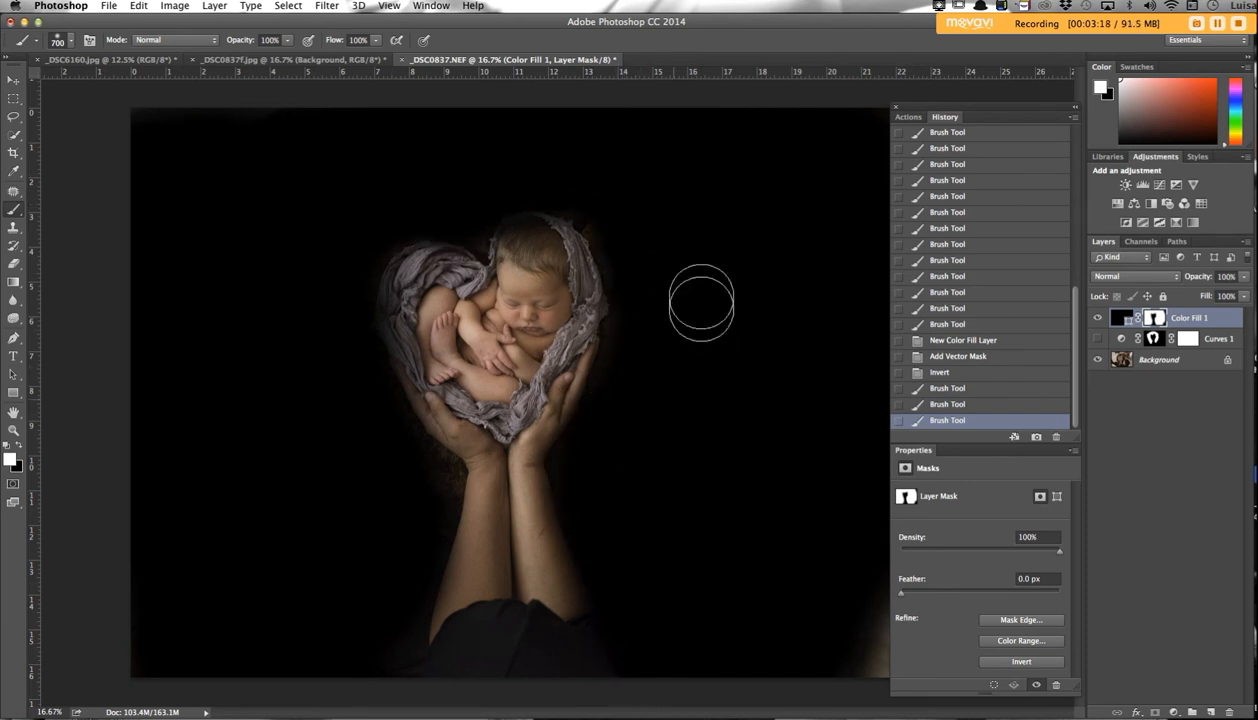
{"action": "left_click", "coordinate": [469, 212]}
{"action": "left_click", "coordinate": [469, 202]}
{"action": "left_click", "coordinate": [469, 212]}
{"action": "key", "text": "bracketleft"}
{"action": "key", "text": "bracketleft"}
{"action": "key", "text": "bracketleft"}
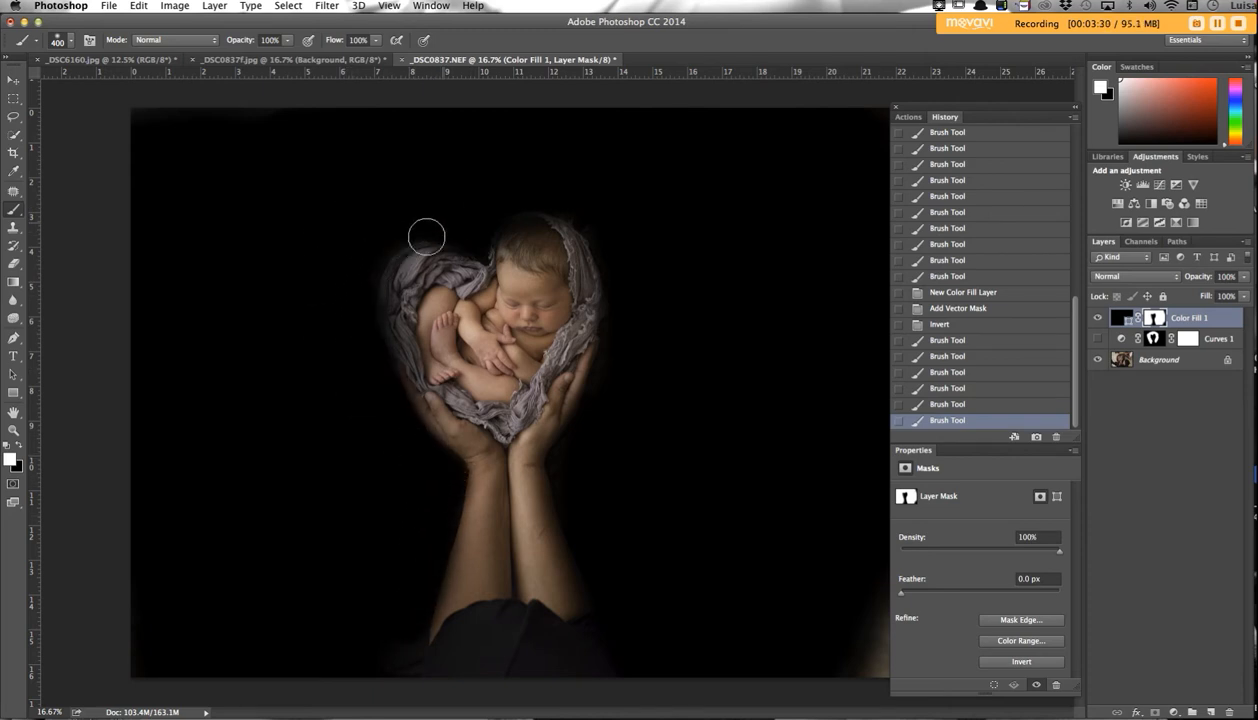
{"action": "mouse_move", "coordinate": [591, 415]}
{"action": "left_mouse_down"}
{"action": "mouse_move", "coordinate": [556, 464]}
{"action": "mouse_move", "coordinate": [590, 564]}
{"action": "mouse_move", "coordinate": [650, 650]}
{"action": "left_mouse_up"}
Lower the black fill layer's opacity to 70% and make black the painting colour for its mask.
{"action": "left_click", "coordinate": [1244, 276]}
{"action": "mouse_move", "coordinate": [1244, 293]}
{"action": "left_mouse_down"}
{"action": "mouse_move", "coordinate": [1212, 292]}
{"action": "mouse_move", "coordinate": [1226, 294]}
{"action": "left_mouse_up"}
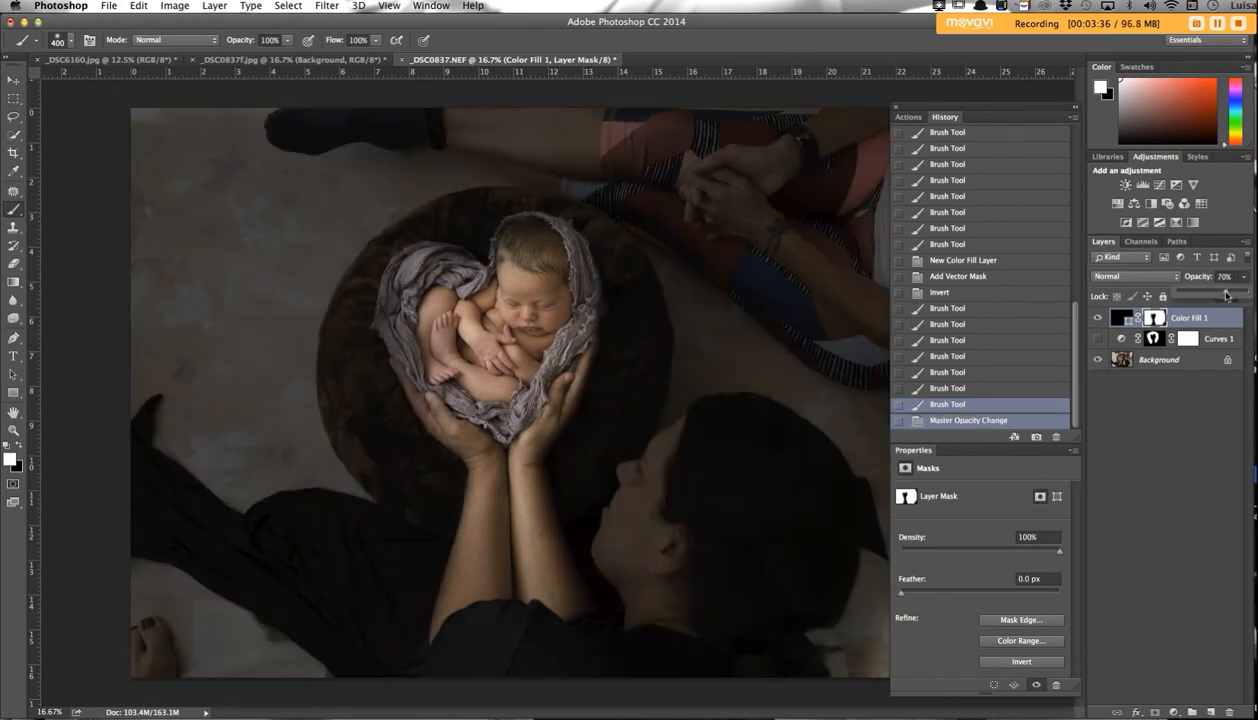
{"action": "left_click", "coordinate": [21, 447]}
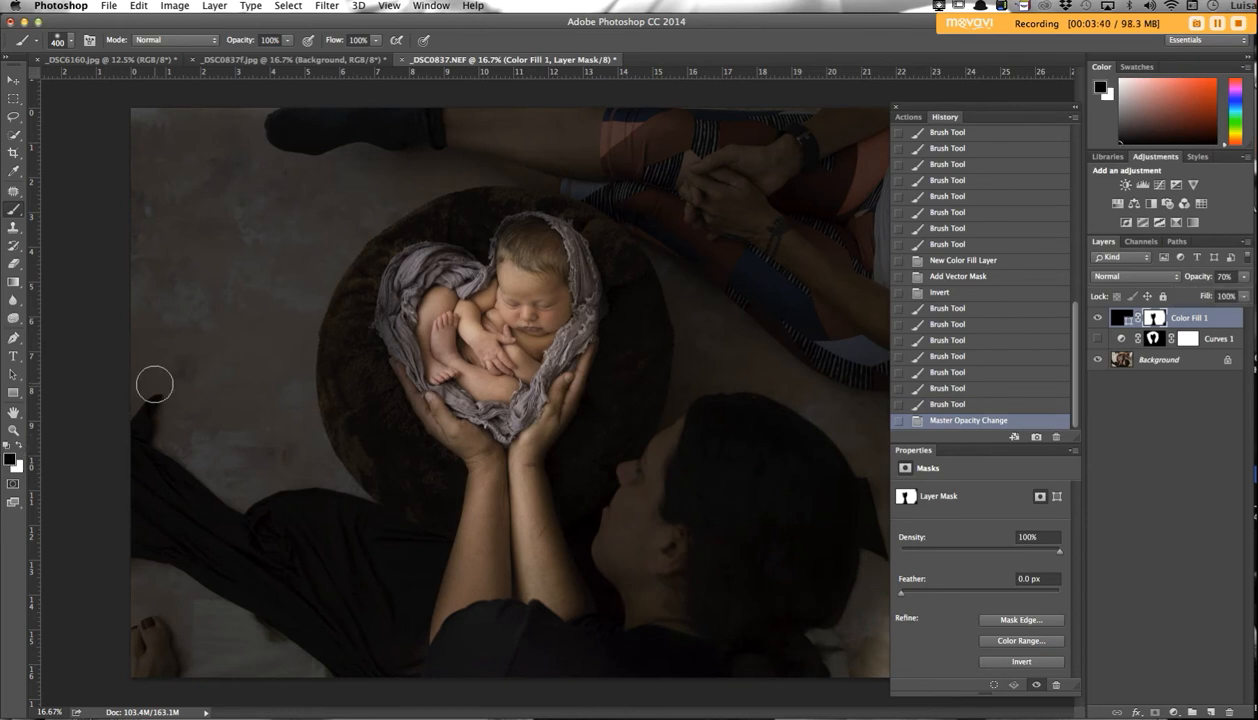
Paint black with a 60 px brush on the fill layer's mask along the outer edge of the wrap beside the baby's legs.
{"action": "key", "text": "super+equal"}
{"action": "key", "text": "bracketleft"}
{"action": "key", "text": "bracketleft"}
{"action": "key", "text": "bracketleft"}
{"action": "key", "text": "bracketleft"}
{"action": "key", "text": "bracketleft"}
{"action": "key", "text": "bracketleft"}
{"action": "key", "text": "bracketleft"}
{"action": "key", "text": "bracketleft"}
{"action": "key", "text": "bracketleft"}
{"action": "key", "text": "bracketleft"}
{"action": "key", "text": "bracketleft"}
{"action": "left_click", "coordinate": [315, 198]}
{"action": "left_click", "coordinate": [302, 204]}
{"action": "left_click", "coordinate": [295, 220]}
{"action": "mouse_move", "coordinate": [297, 226]}
{"action": "left_mouse_down"}
{"action": "mouse_move", "coordinate": [284, 284]}
{"action": "mouse_move", "coordinate": [306, 314]}
{"action": "left_mouse_up"}
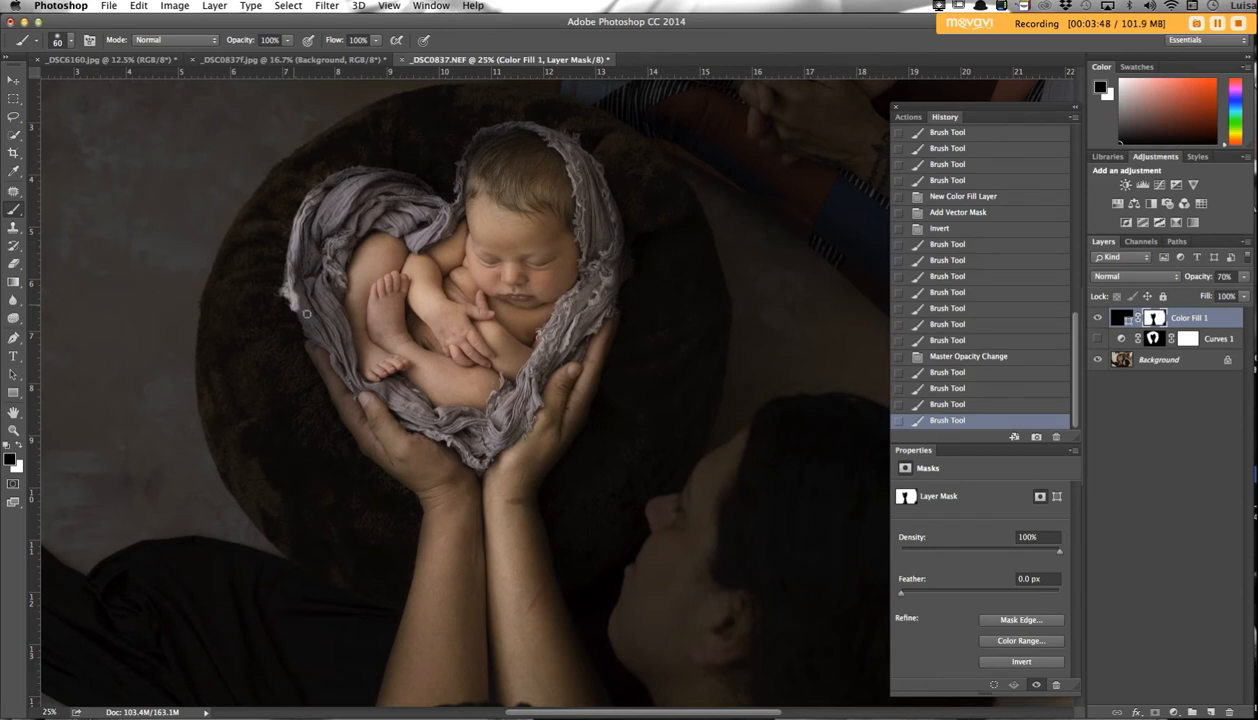
{"action": "mouse_move", "coordinate": [297, 229]}
{"action": "left_mouse_down"}
{"action": "mouse_move", "coordinate": [302, 200]}
{"action": "mouse_move", "coordinate": [335, 170]}
{"action": "mouse_move", "coordinate": [400, 176]}
{"action": "mouse_move", "coordinate": [431, 202]}
{"action": "mouse_move", "coordinate": [360, 180]}
{"action": "mouse_move", "coordinate": [314, 246]}
{"action": "left_mouse_up"}
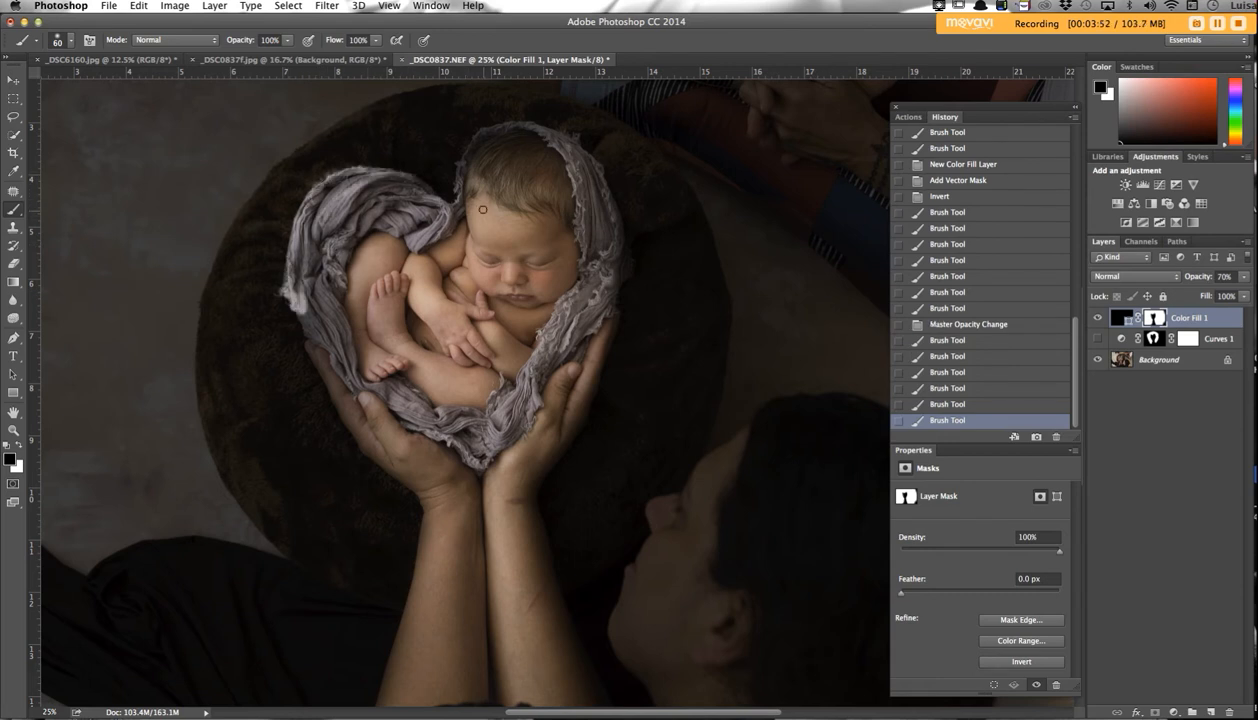
{"action": "mouse_move", "coordinate": [302, 313]}
{"action": "left_mouse_down"}
{"action": "mouse_move", "coordinate": [340, 362]}
{"action": "mouse_move", "coordinate": [332, 302]}
{"action": "left_mouse_up"}
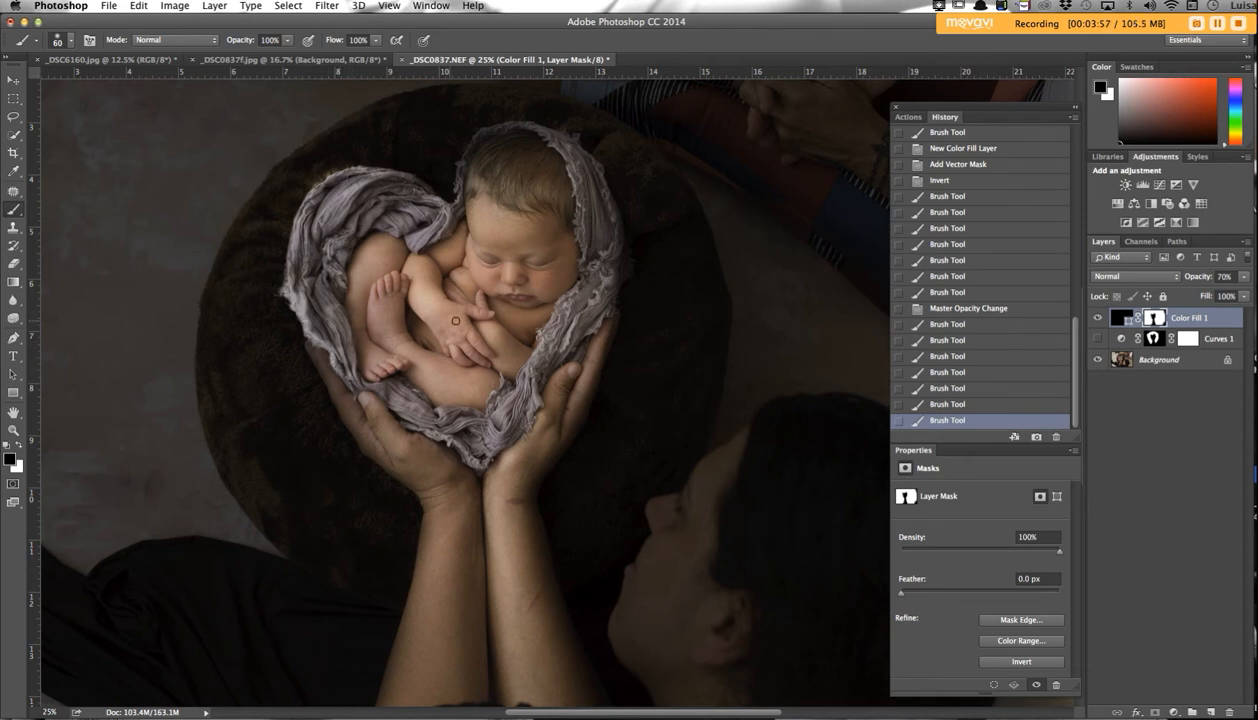
Return the black fill layer's opacity to 100%.
{"action": "left_click", "coordinate": [1244, 276]}
{"action": "left_click_drag", "start_coordinate": [1229, 296], "coordinate": [1246, 296]}
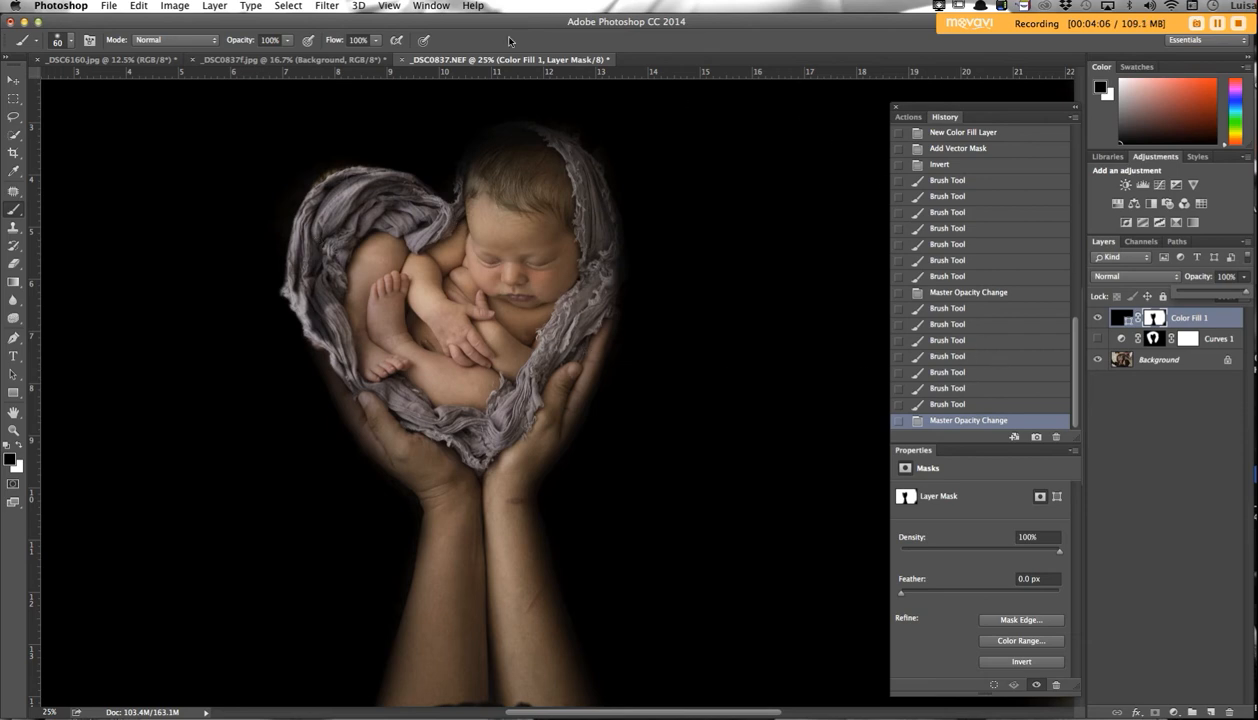
{"action": "left_click", "coordinate": [403, 61]}
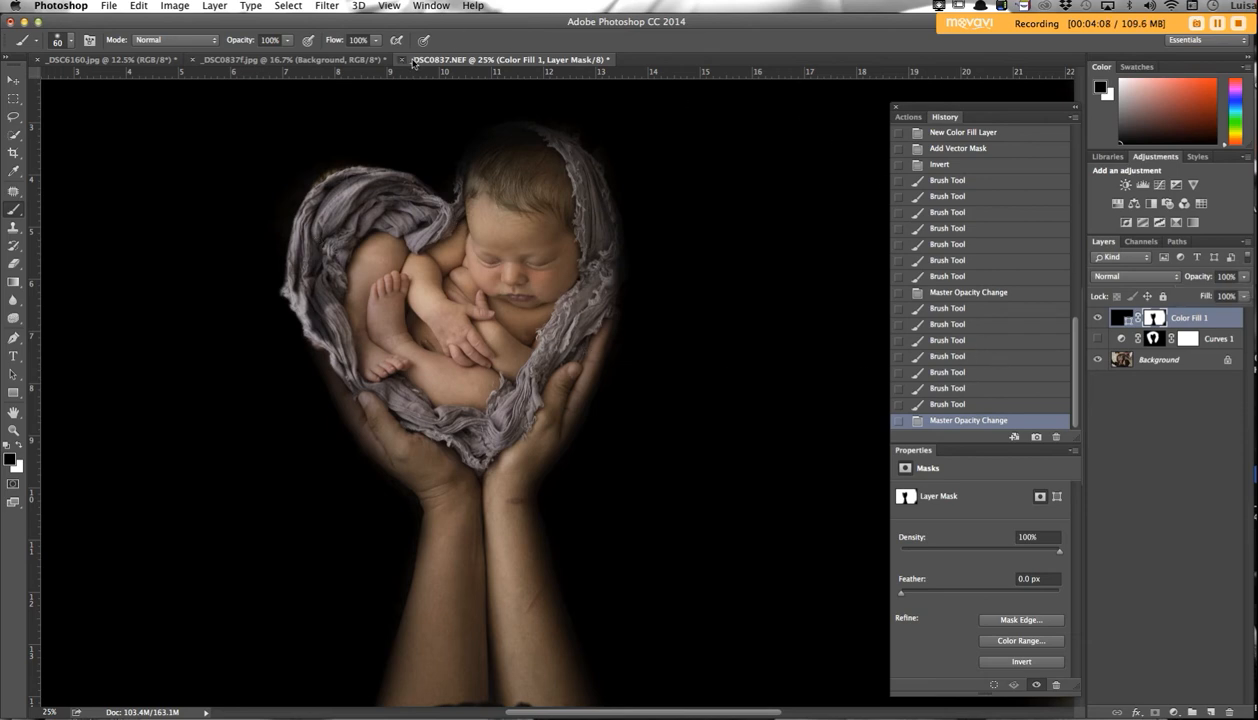
{"action": "left_click", "coordinate": [711, 257]}
{"action": "key", "text": "super+minus"}
{"action": "key", "text": "super+minus"}
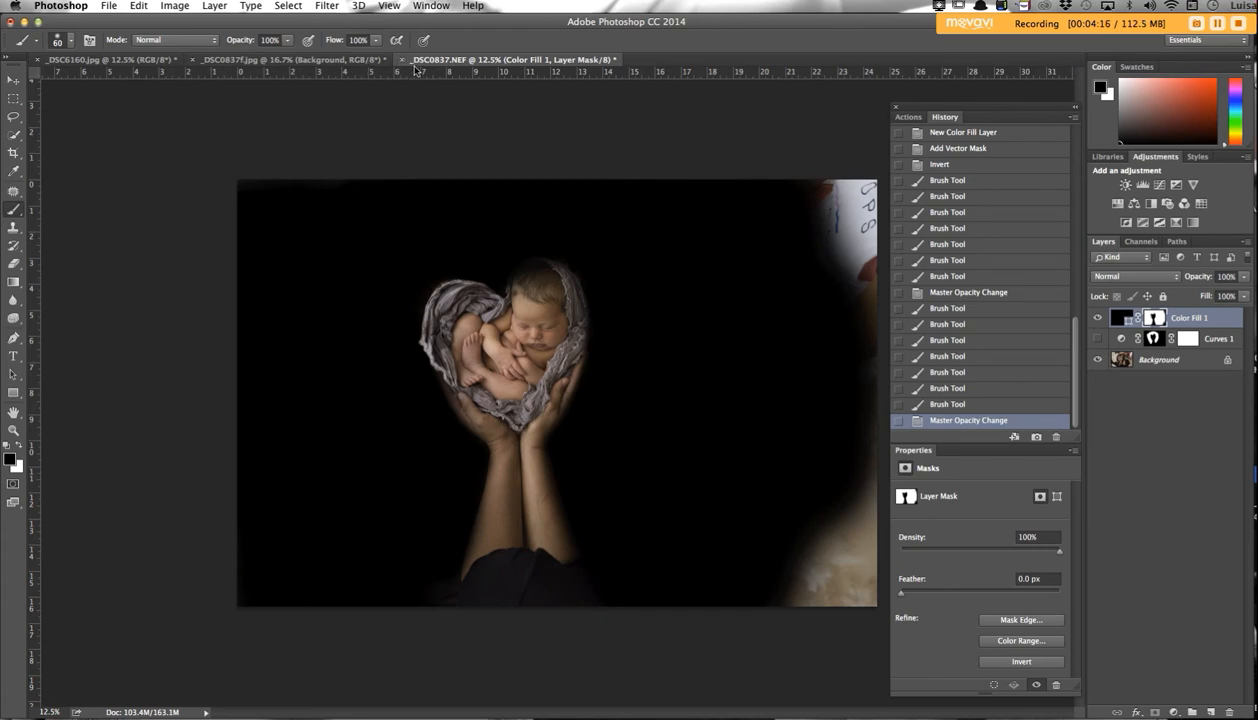
Compare the finished _DSC0837f.jpg without its Hue/Saturation layer against _DSC0837.NEF, and view the floral backdrop _DSC6160.jpg.
{"action": "left_click", "coordinate": [343, 62]}
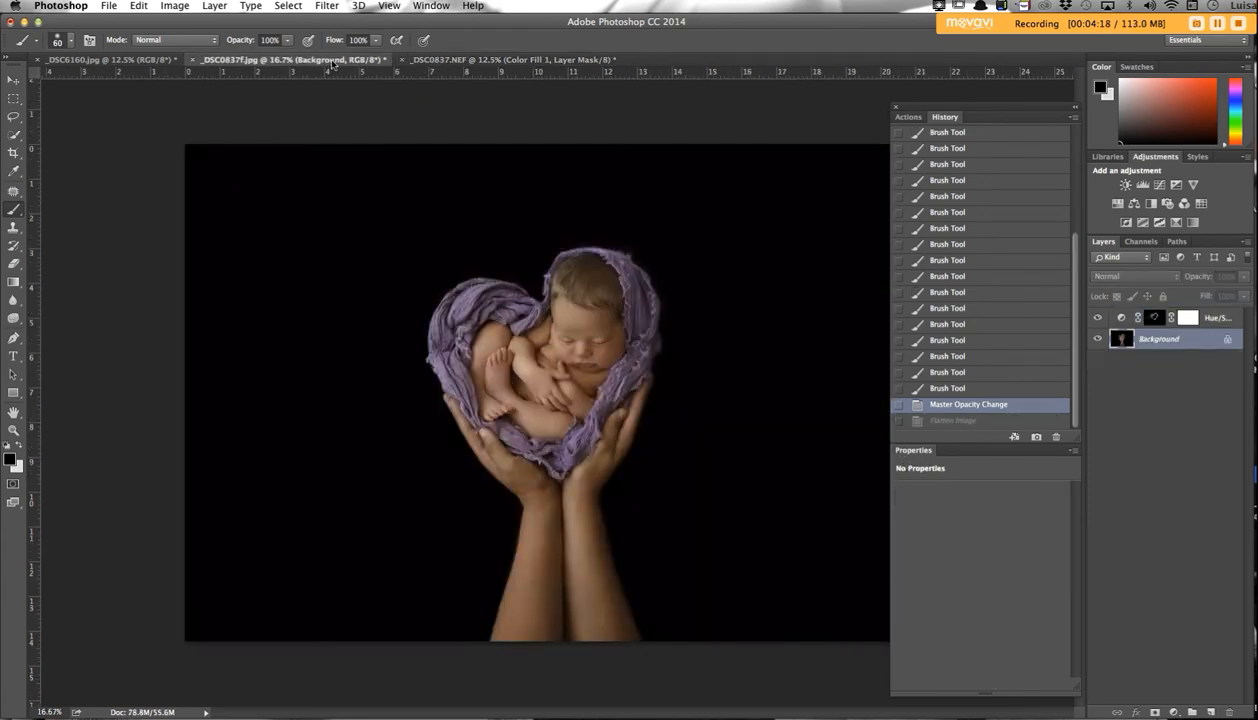
{"action": "left_click", "coordinate": [1098, 317]}
{"action": "left_click", "coordinate": [445, 60]}
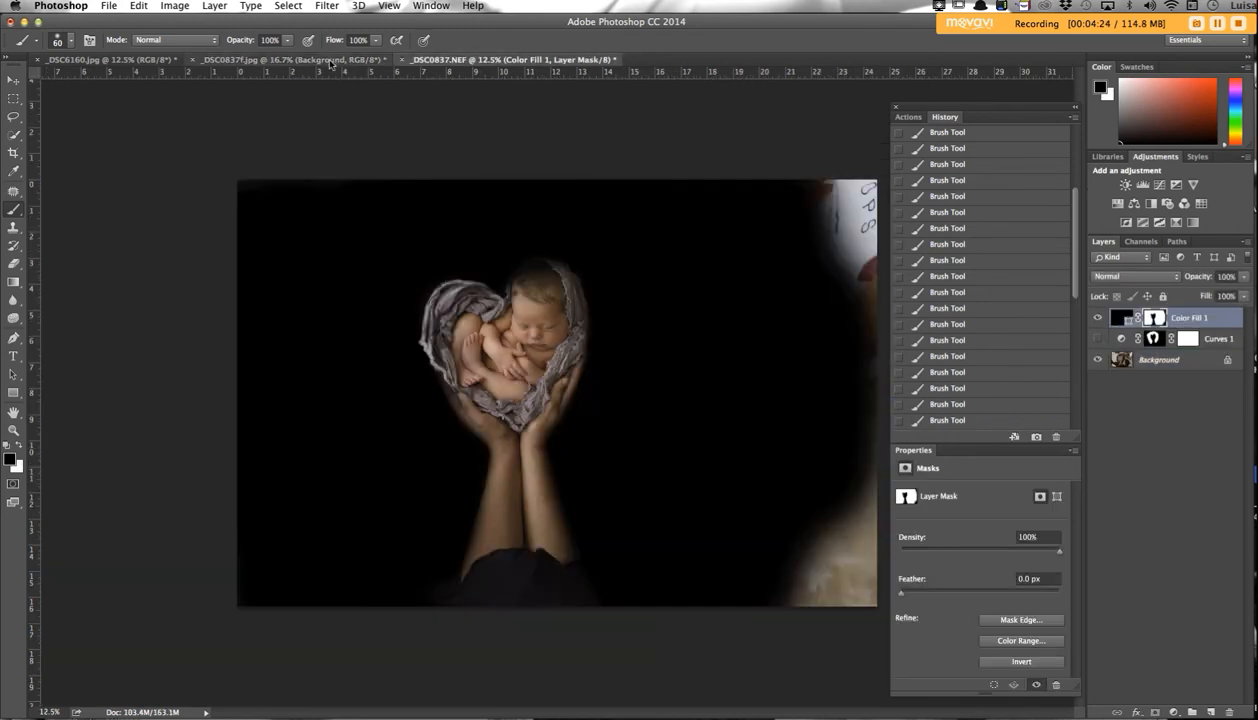
{"action": "left_click", "coordinate": [330, 60]}
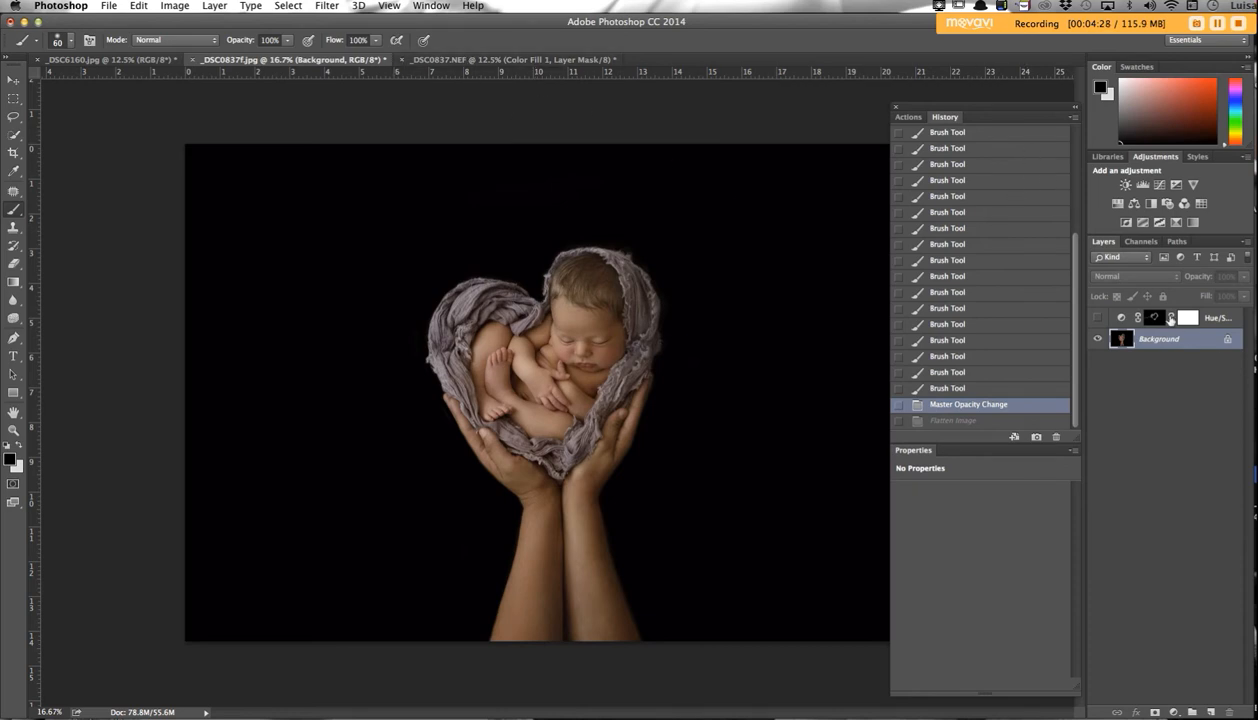
{"action": "left_click", "coordinate": [165, 60]}
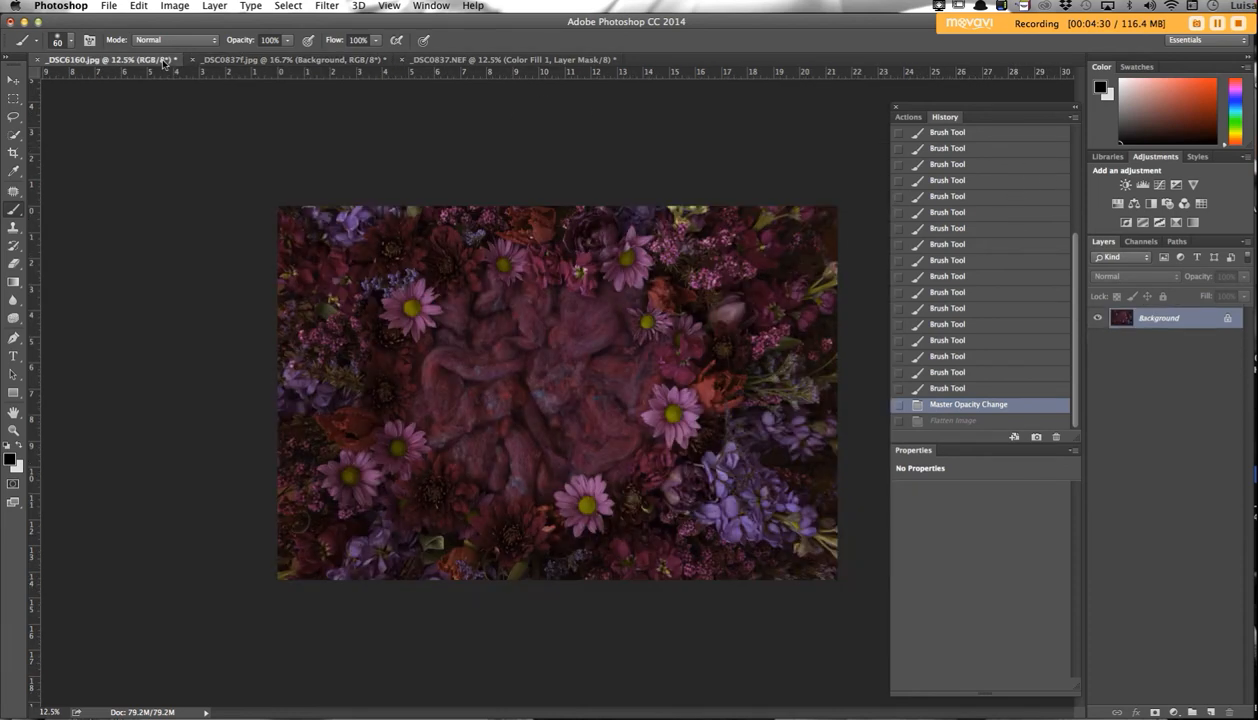
{"action": "left_click", "coordinate": [252, 60]}
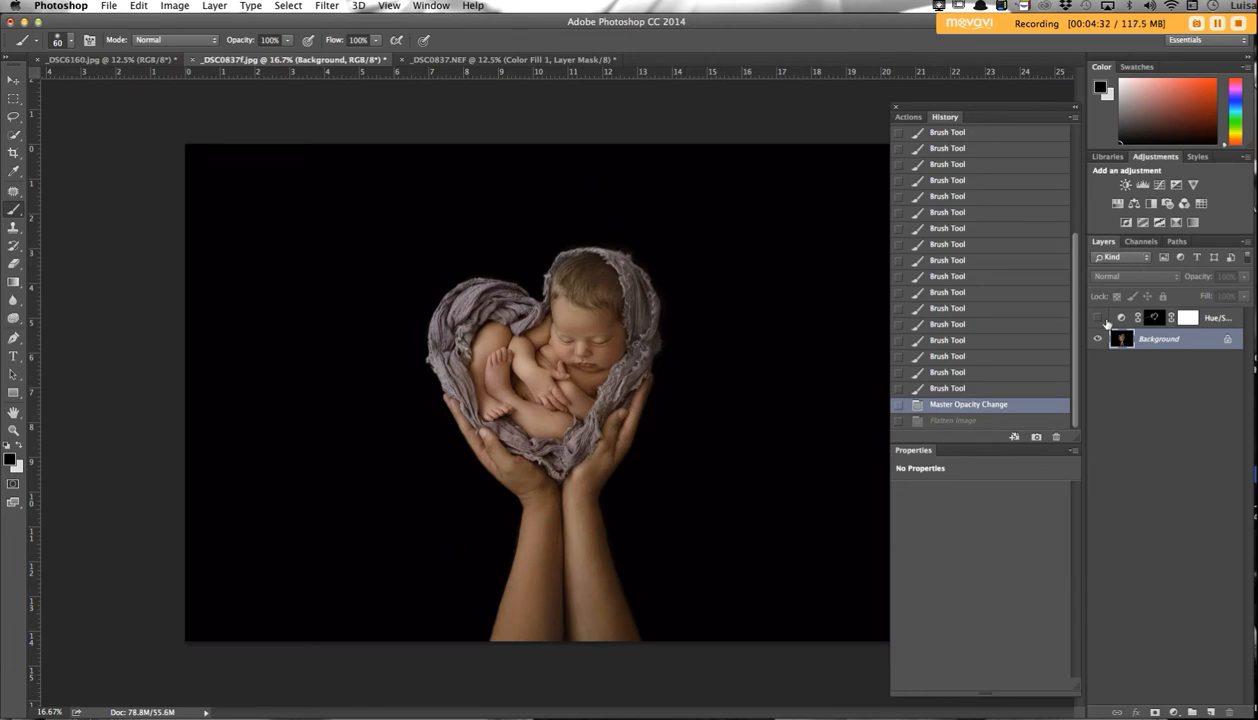
Show the purple Hue/Saturation layer in _DSC0837f.jpg again and set its opacity to 33%.
{"action": "left_click", "coordinate": [1099, 318]}
{"action": "left_click", "coordinate": [1190, 320]}
{"action": "left_click", "coordinate": [1244, 278]}
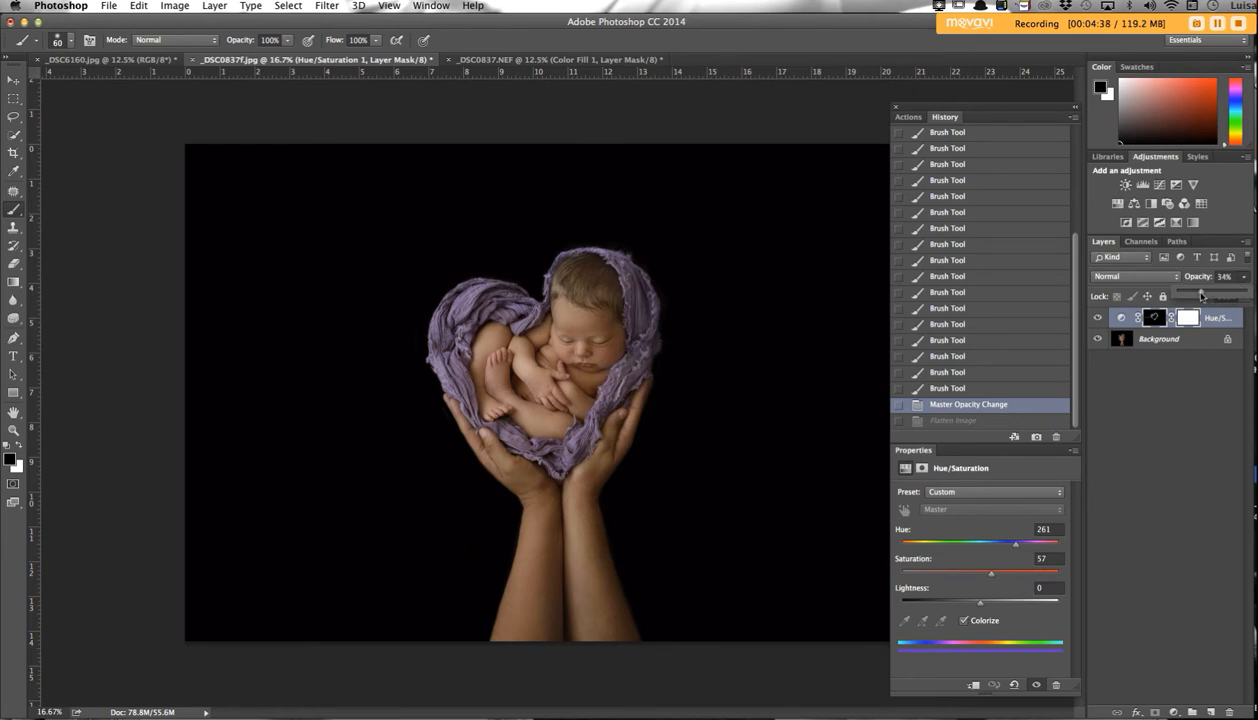
{"action": "left_click_drag", "start_coordinate": [1200, 296], "coordinate": [1200, 296]}
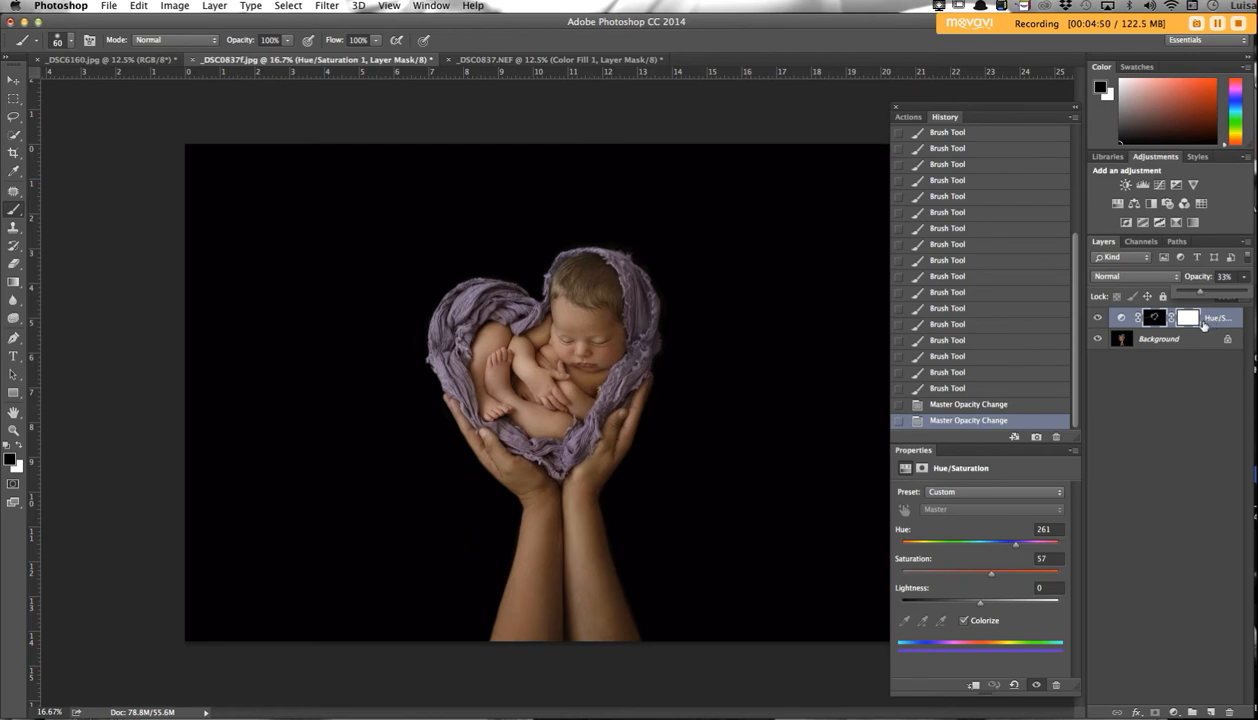
{"action": "left_click", "coordinate": [1100, 318]}
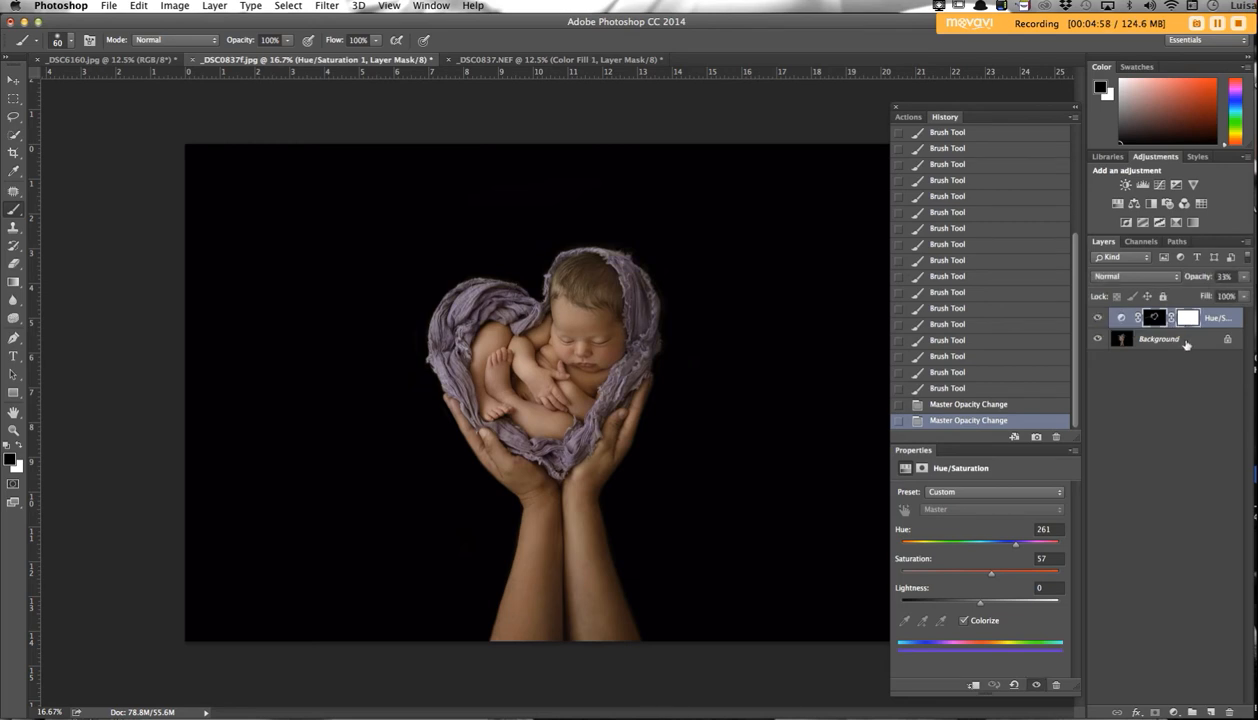
Flatten _DSC0837f.jpg with the Flatten Image action.
{"action": "left_click", "coordinate": [1163, 339]}
{"action": "left_click", "coordinate": [917, 121]}
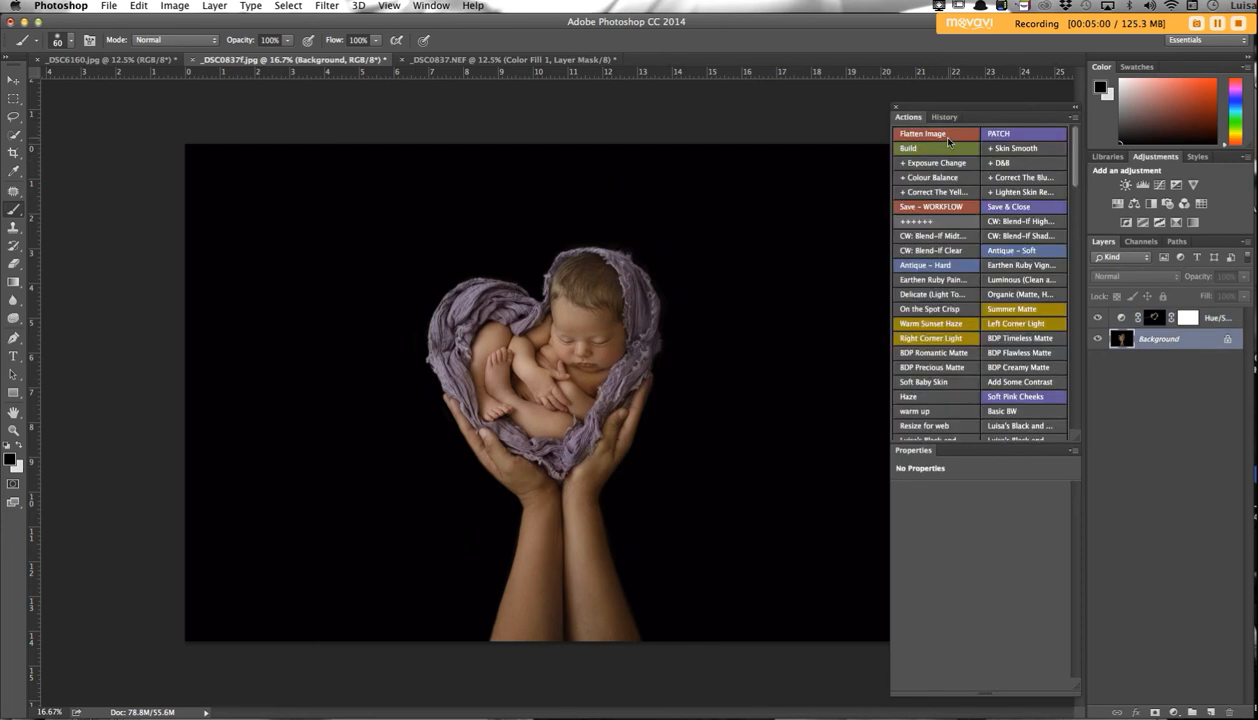
{"action": "left_click", "coordinate": [931, 133]}
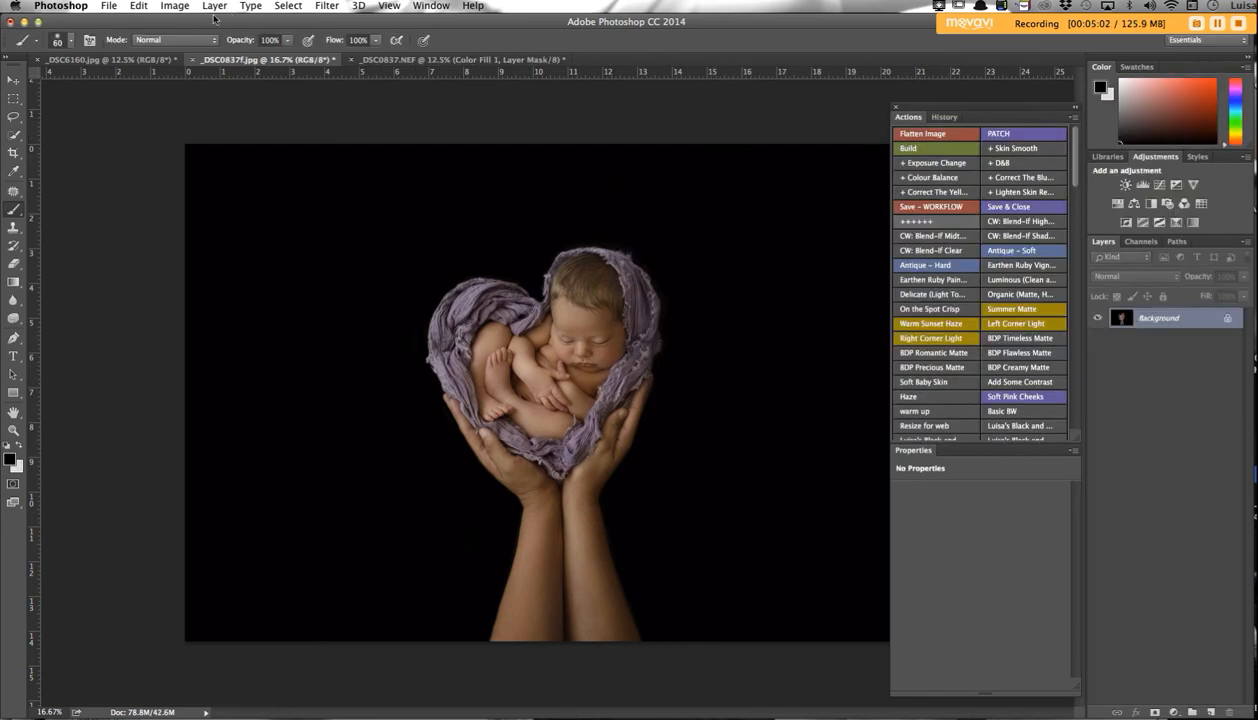
{"action": "left_click", "coordinate": [138, 6]}
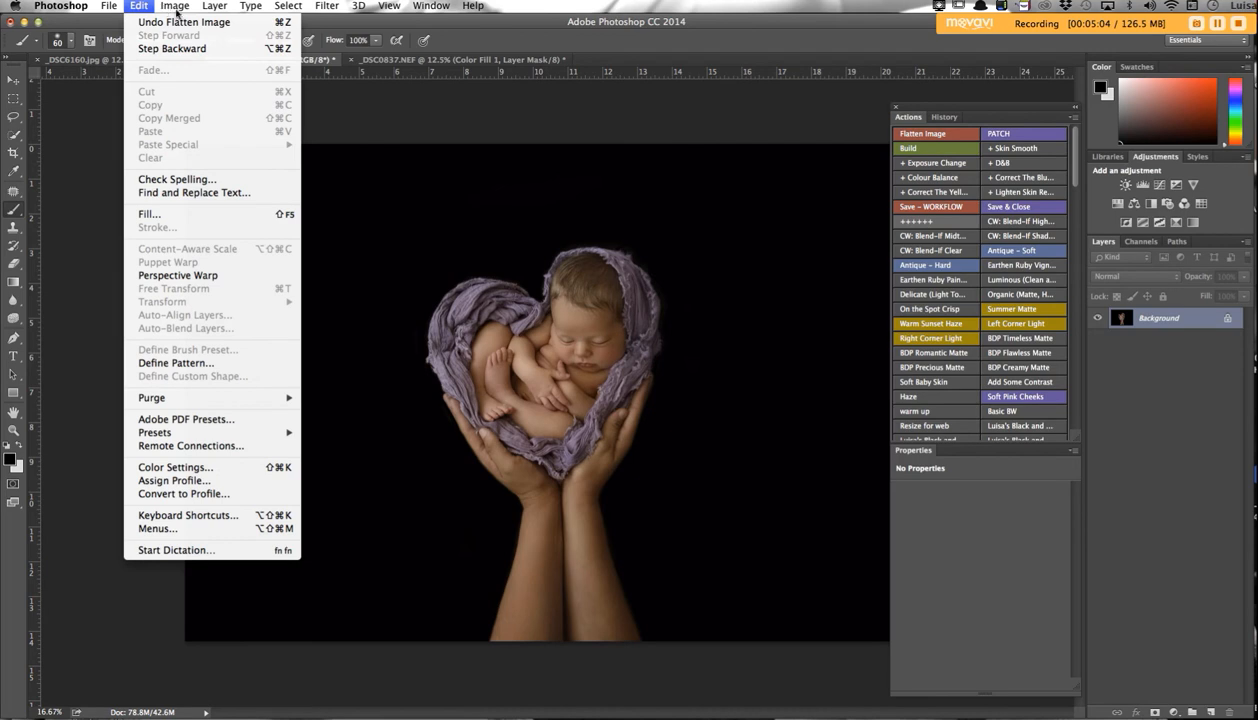
{"action": "mouse_move", "coordinate": [179, 9]}
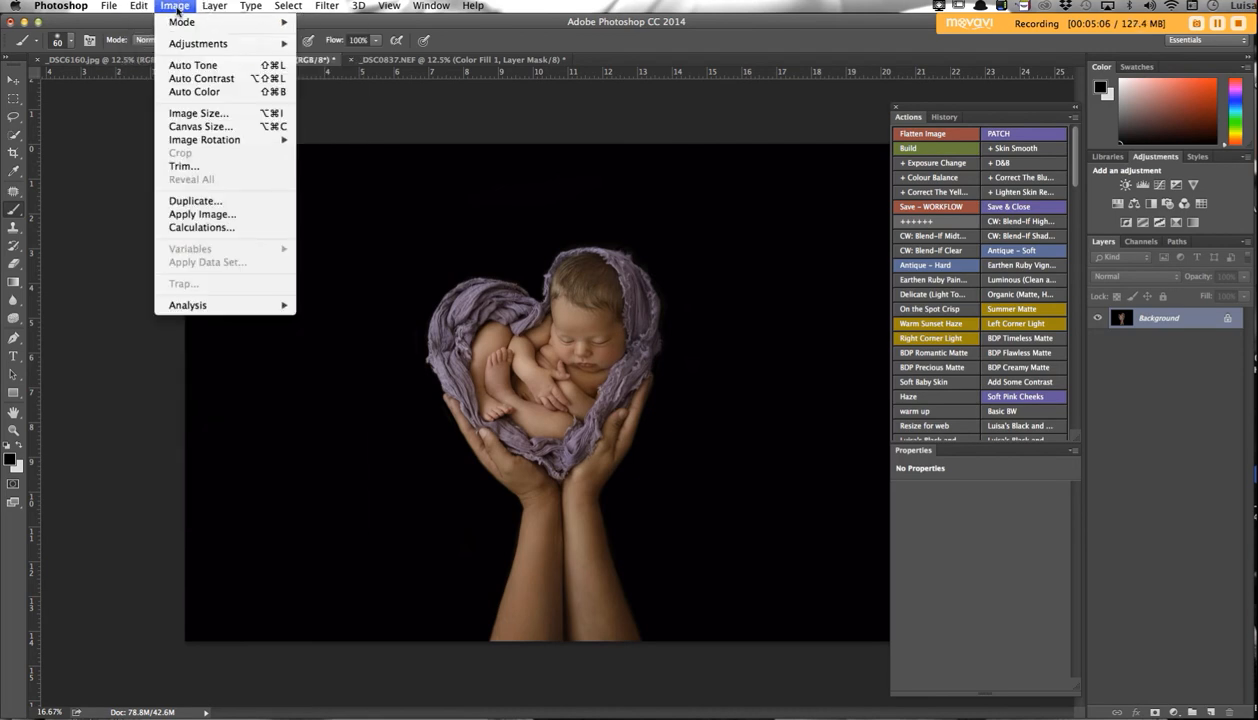
{"action": "left_click", "coordinate": [138, 65]}
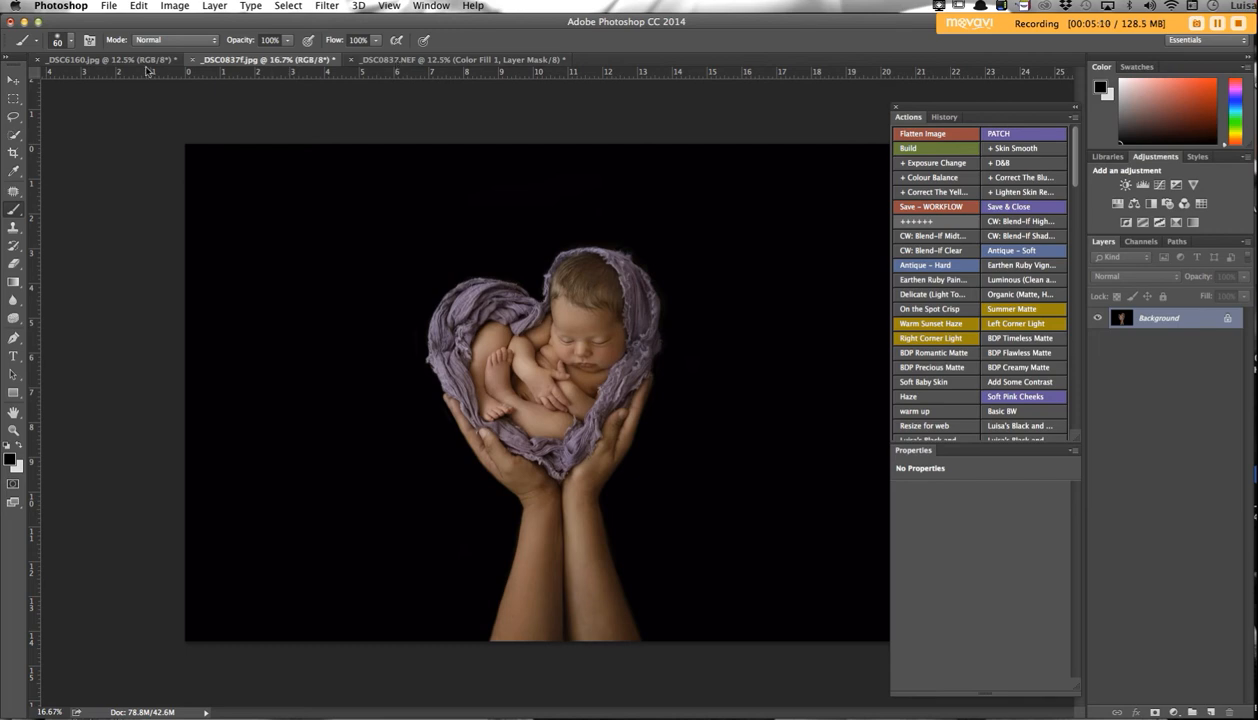
Float the _DSC0837f.jpg window and move its baby image onto the floral _DSC6160.jpg as a new layer.
{"action": "left_click", "coordinate": [142, 60]}
{"action": "left_click_drag", "start_coordinate": [246, 60], "coordinate": [408, 132]}
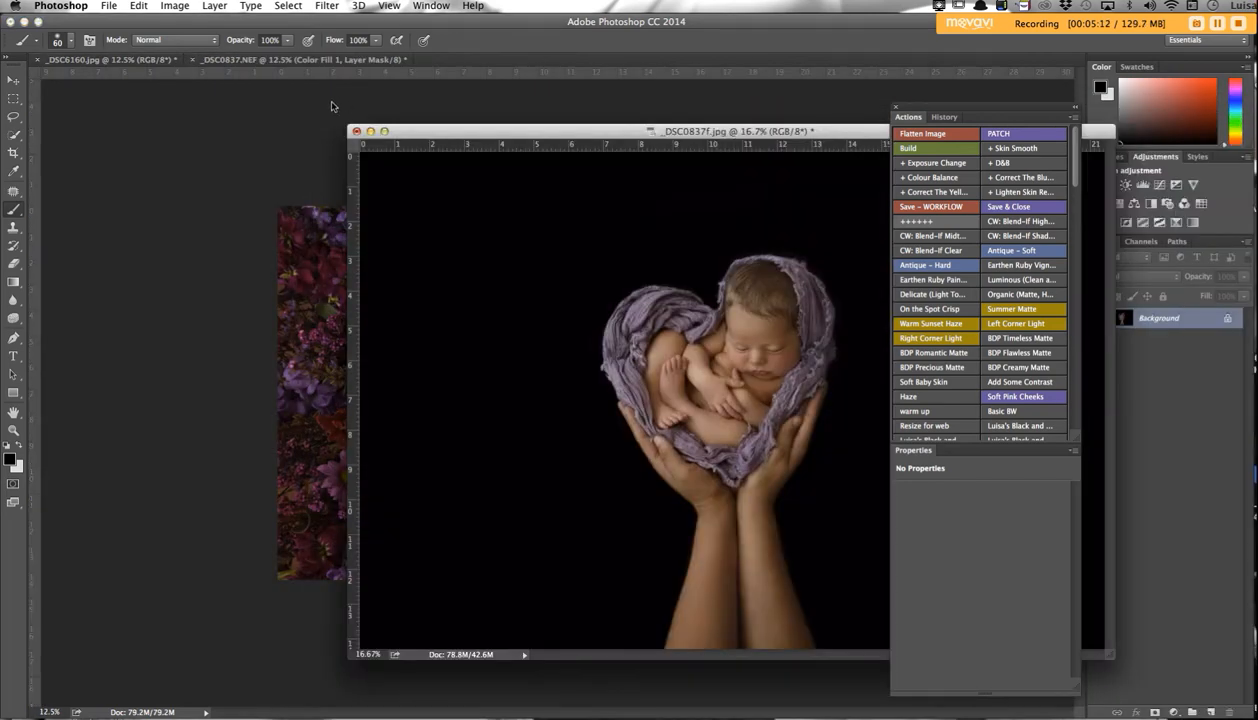
{"action": "left_click", "coordinate": [12, 81]}
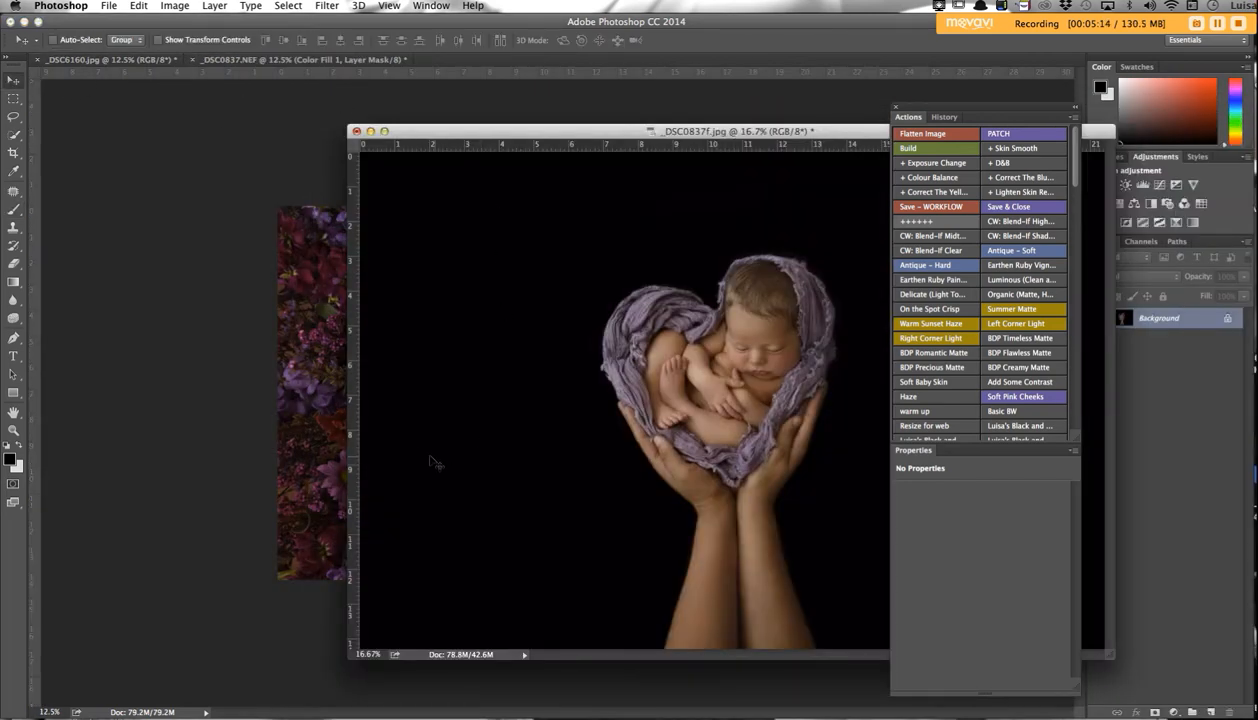
{"action": "left_click_drag", "start_coordinate": [405, 390], "coordinate": [458, 396]}
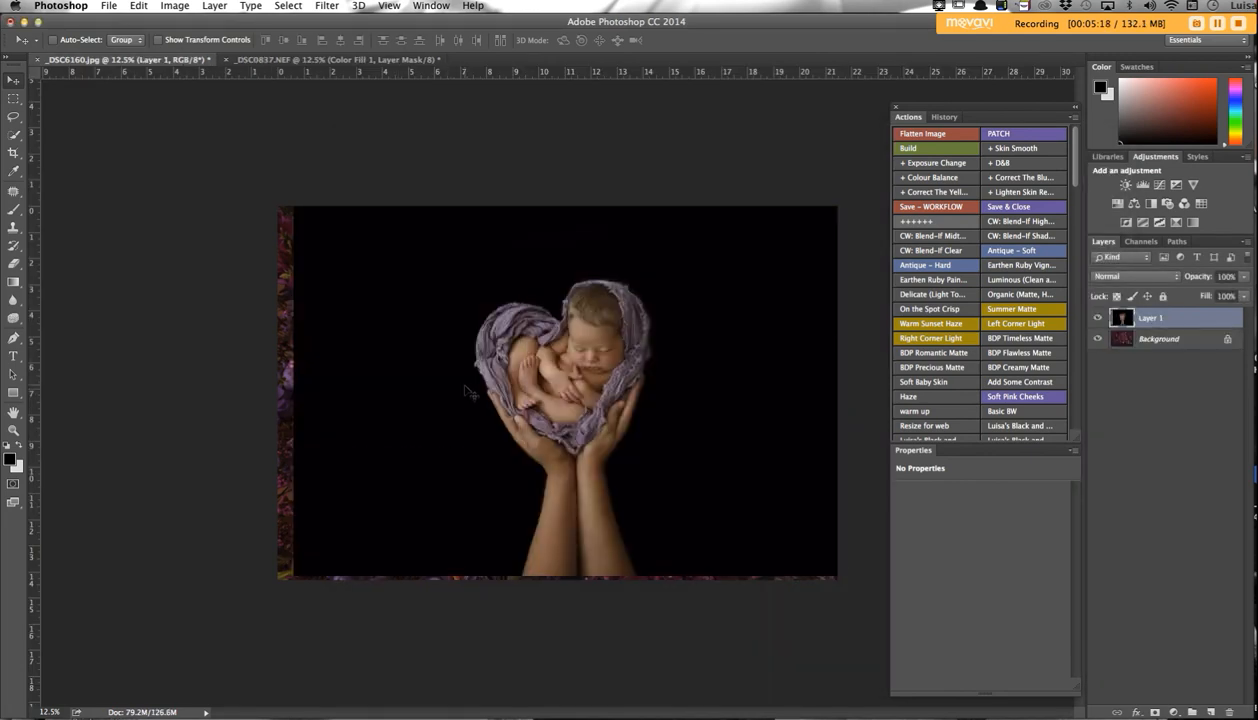
Free-transform the baby layer to about 117% scale and 5° rotation, and lower its opacity to 67%.
{"action": "key", "text": "super+t"}
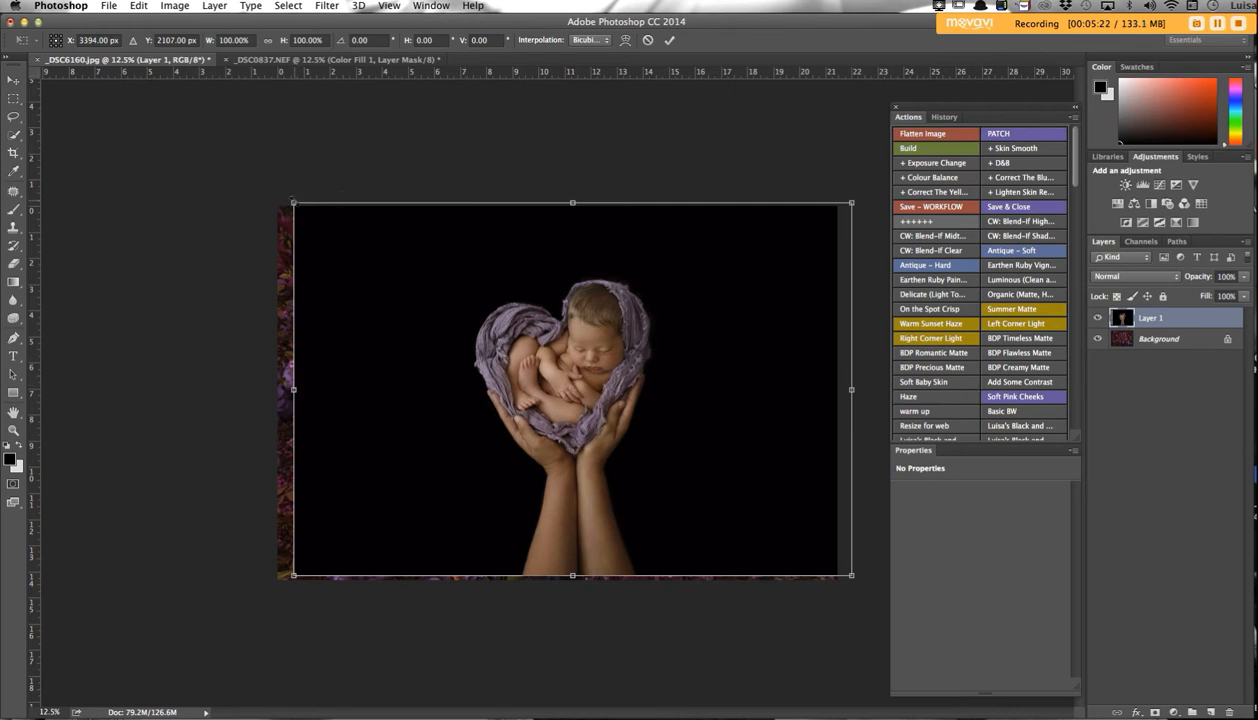
{"action": "left_click_drag", "start_coordinate": [292, 201], "coordinate": [143, 124]}
{"action": "left_click_drag", "start_coordinate": [562, 368], "coordinate": [590, 425]}
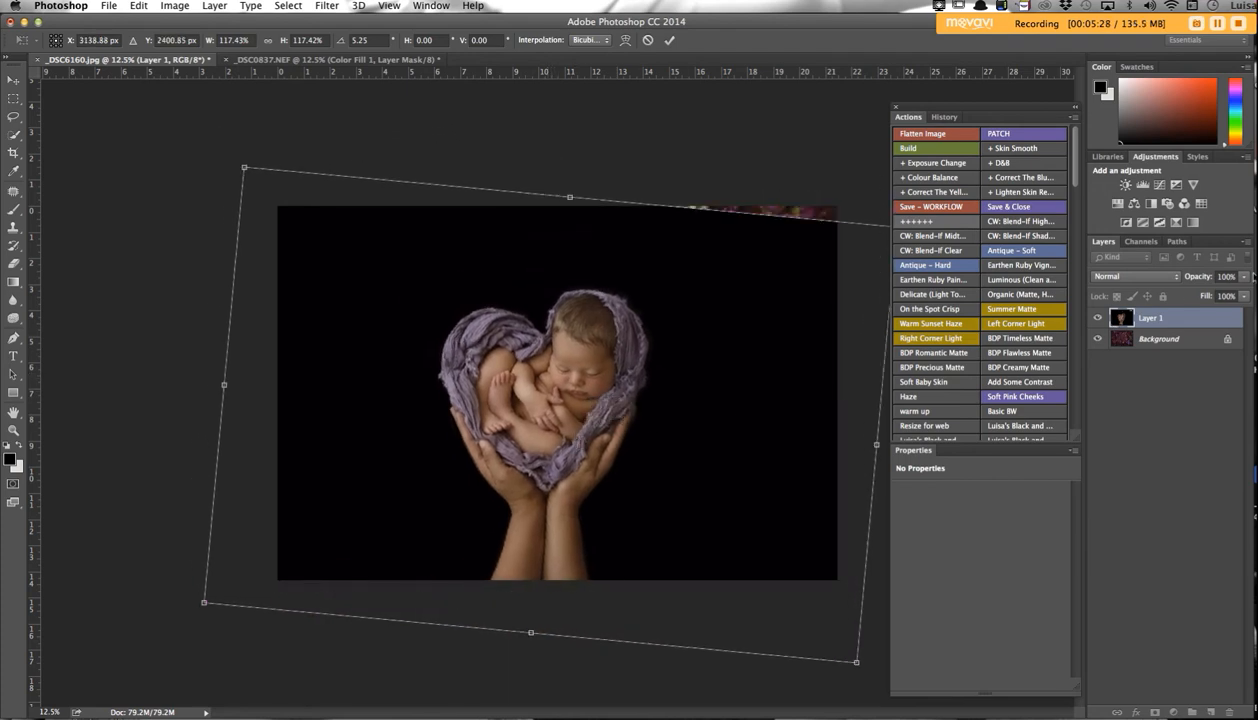
{"action": "left_click", "coordinate": [1245, 277]}
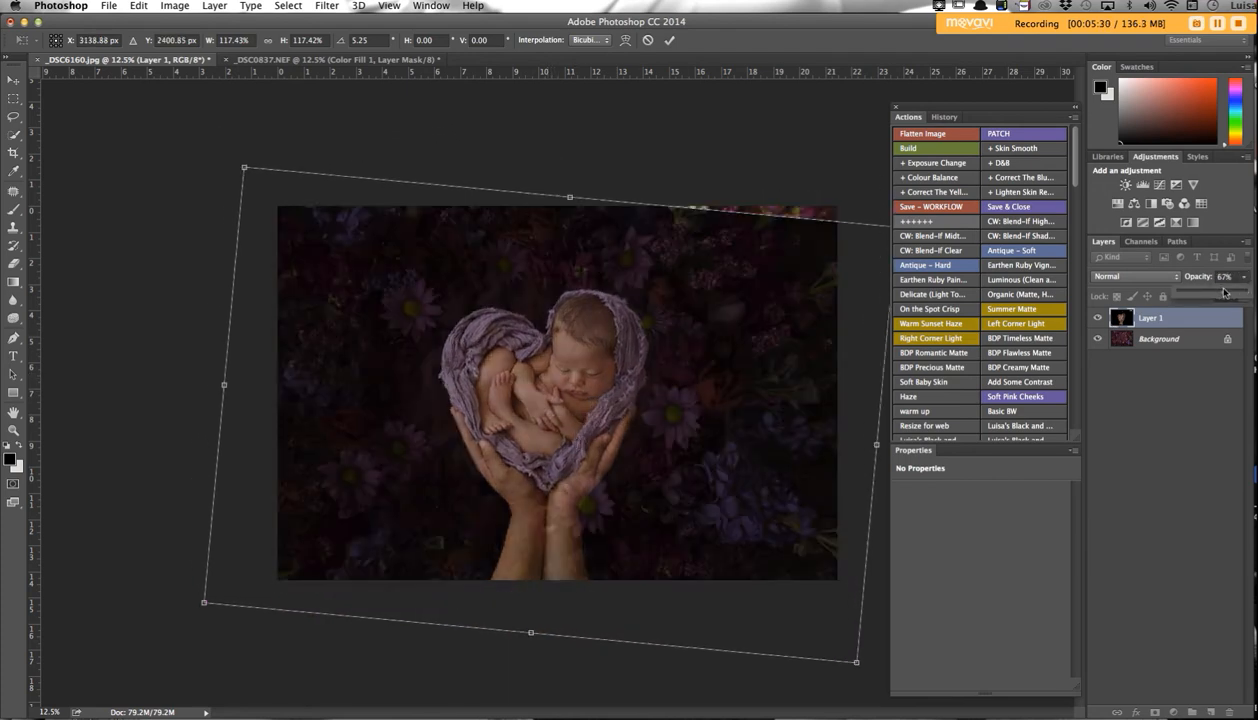
Enlarge the baby layer to about 146%, reduce its rotation to about 3°, position it over the flower nest and apply the transform.
{"action": "left_click_drag", "start_coordinate": [243, 168], "coordinate": [119, 69]}
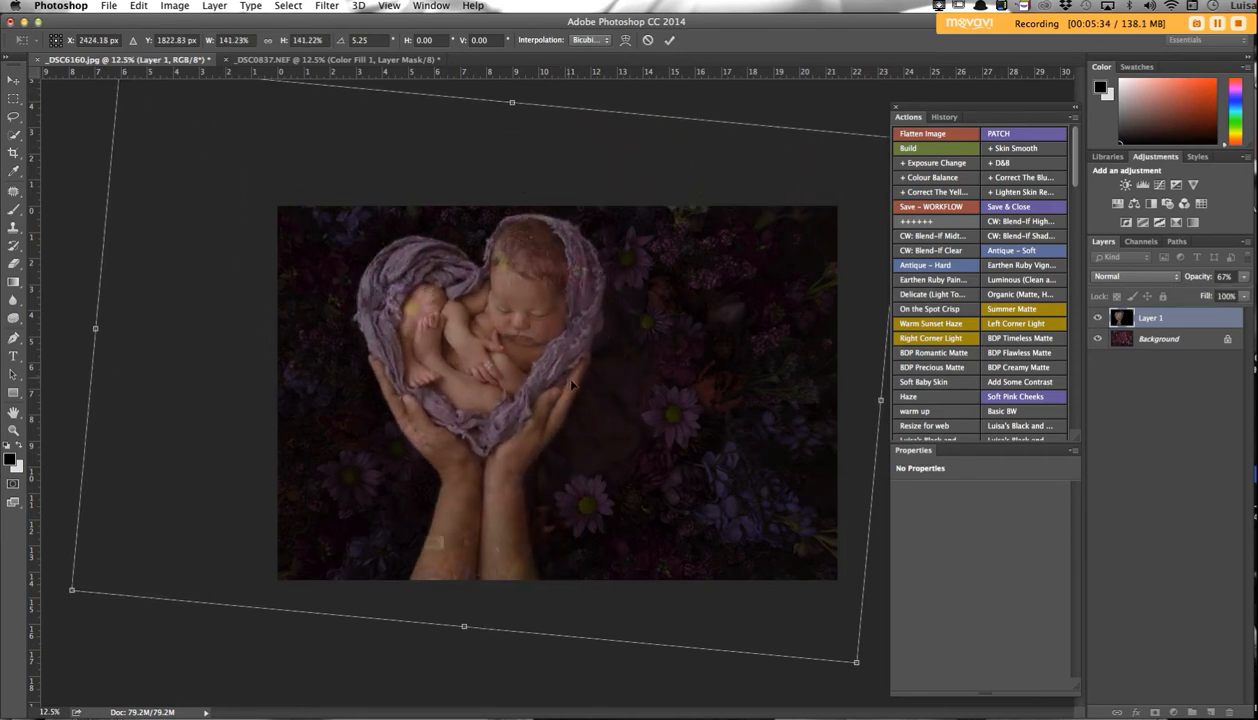
{"action": "left_click_drag", "start_coordinate": [572, 383], "coordinate": [632, 420]}
{"action": "mouse_move", "coordinate": [100, 199]}
{"action": "left_mouse_down"}
{"action": "mouse_move", "coordinate": [91, 224]}
{"action": "mouse_move", "coordinate": [94, 214]}
{"action": "left_mouse_up"}
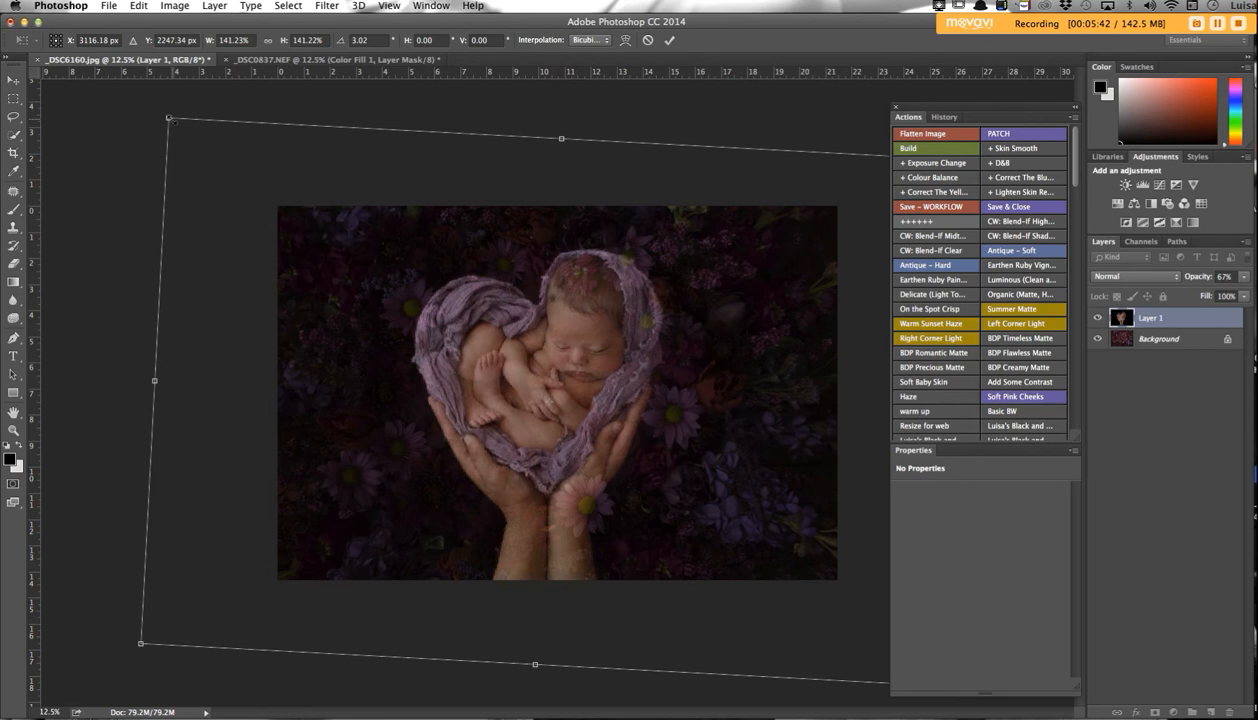
{"action": "left_click_drag", "start_coordinate": [169, 118], "coordinate": [151, 101]}
{"action": "left_click_drag", "start_coordinate": [464, 264], "coordinate": [478, 270]}
{"action": "mouse_move", "coordinate": [573, 361]}
{"action": "left_mouse_down"}
{"action": "mouse_move", "coordinate": [568, 510]}
{"action": "mouse_move", "coordinate": [561, 344]}
{"action": "mouse_move", "coordinate": [581, 350]}
{"action": "left_mouse_up"}
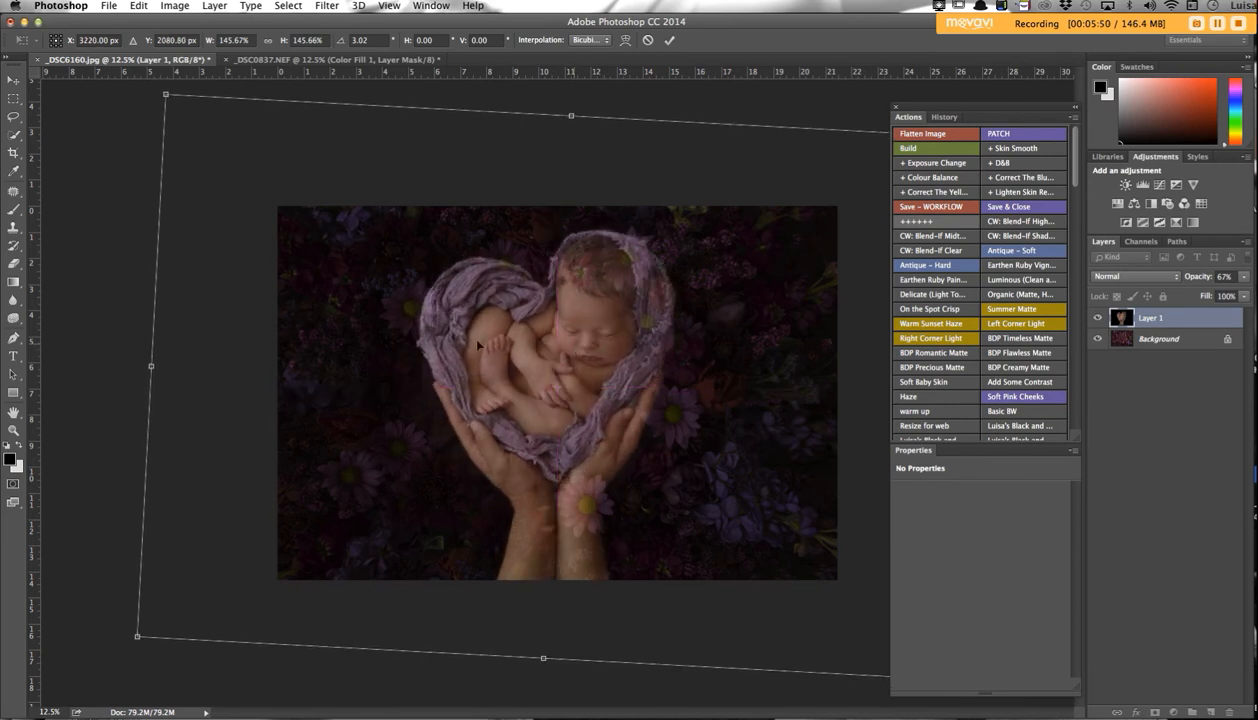
{"action": "left_click_drag", "start_coordinate": [487, 355], "coordinate": [503, 358]}
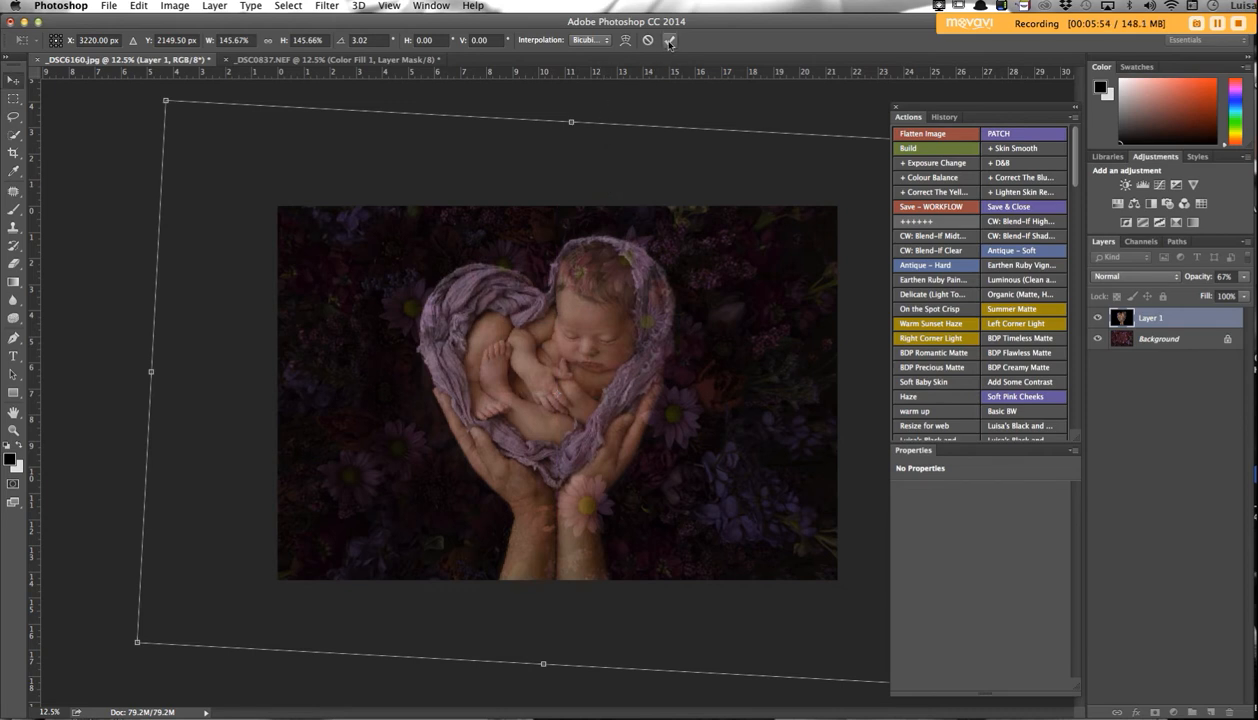
{"action": "key", "text": "Return"}
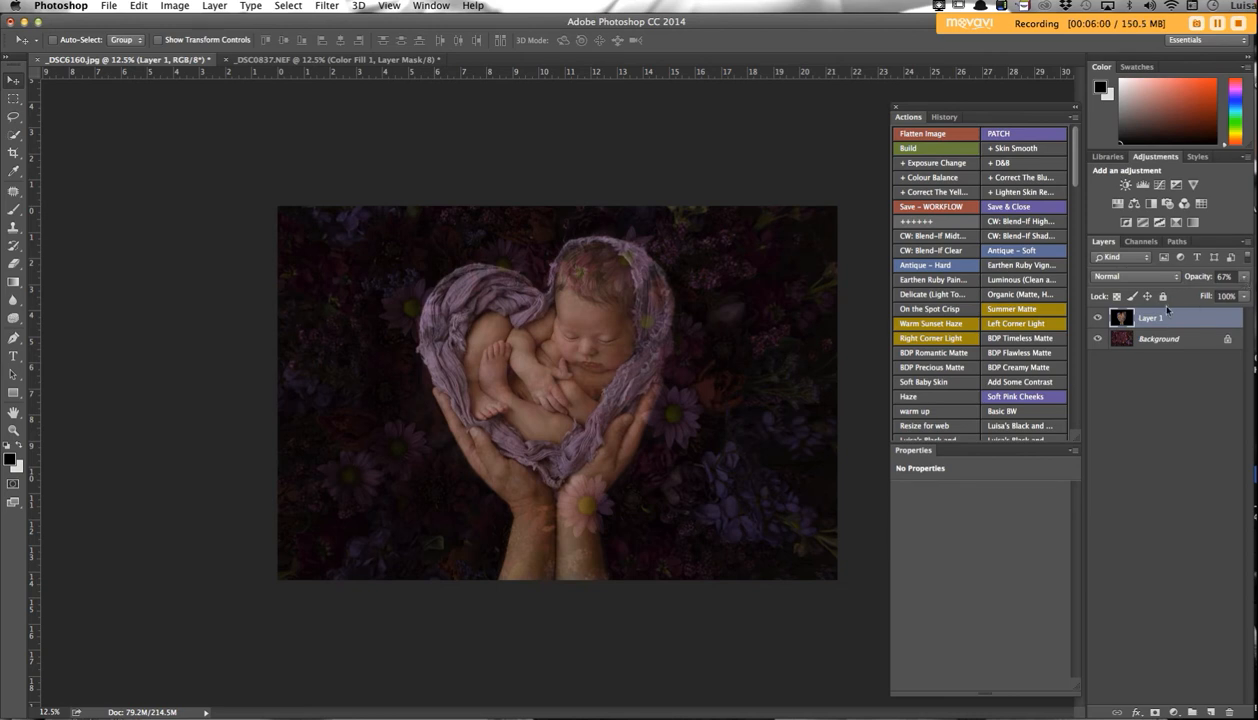
Restore the baby layer's opacity to 100% and add a layer mask inverted to black.
{"action": "left_click", "coordinate": [1245, 278]}
{"action": "left_click_drag", "start_coordinate": [1225, 293], "coordinate": [1247, 296]}
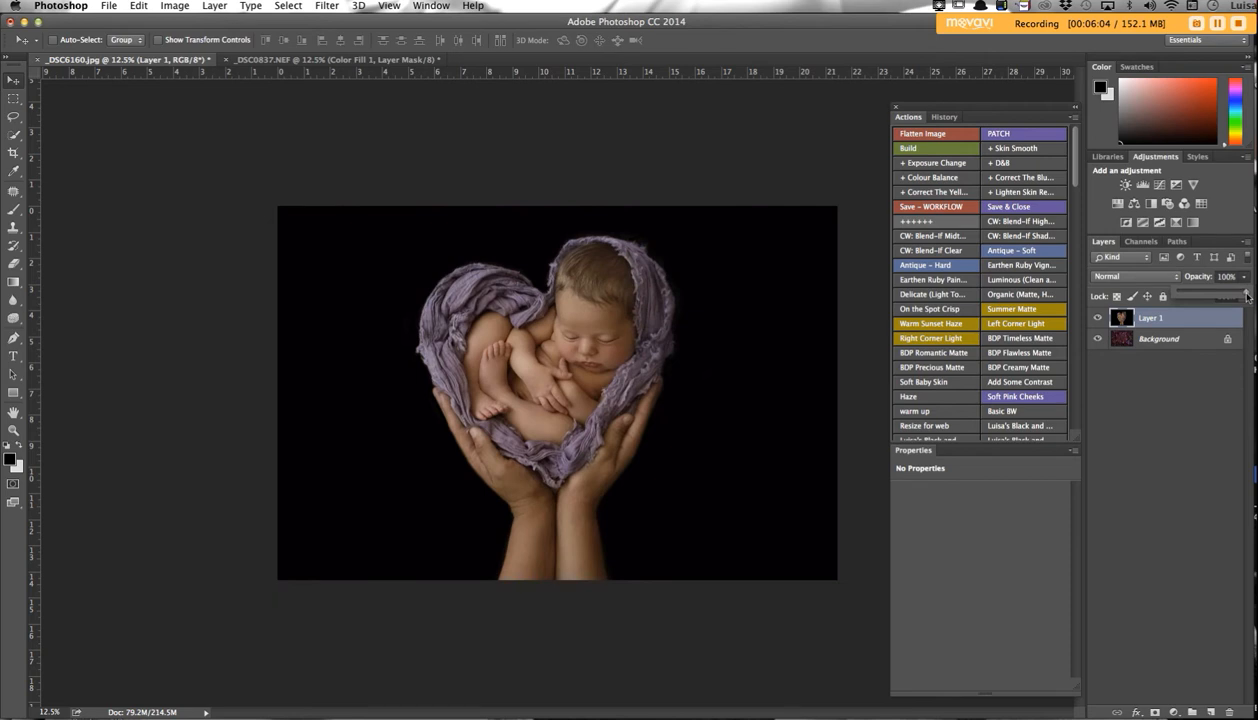
{"action": "left_click", "coordinate": [1155, 712]}
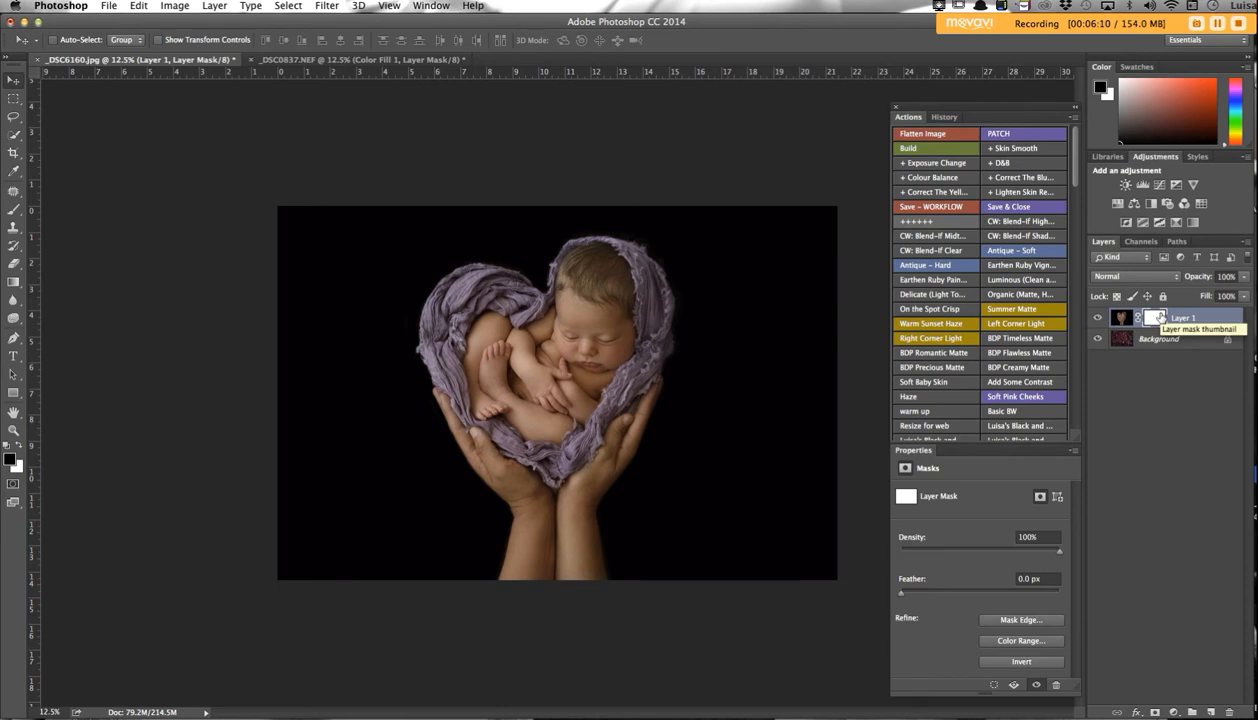
{"action": "key", "text": "super+i"}
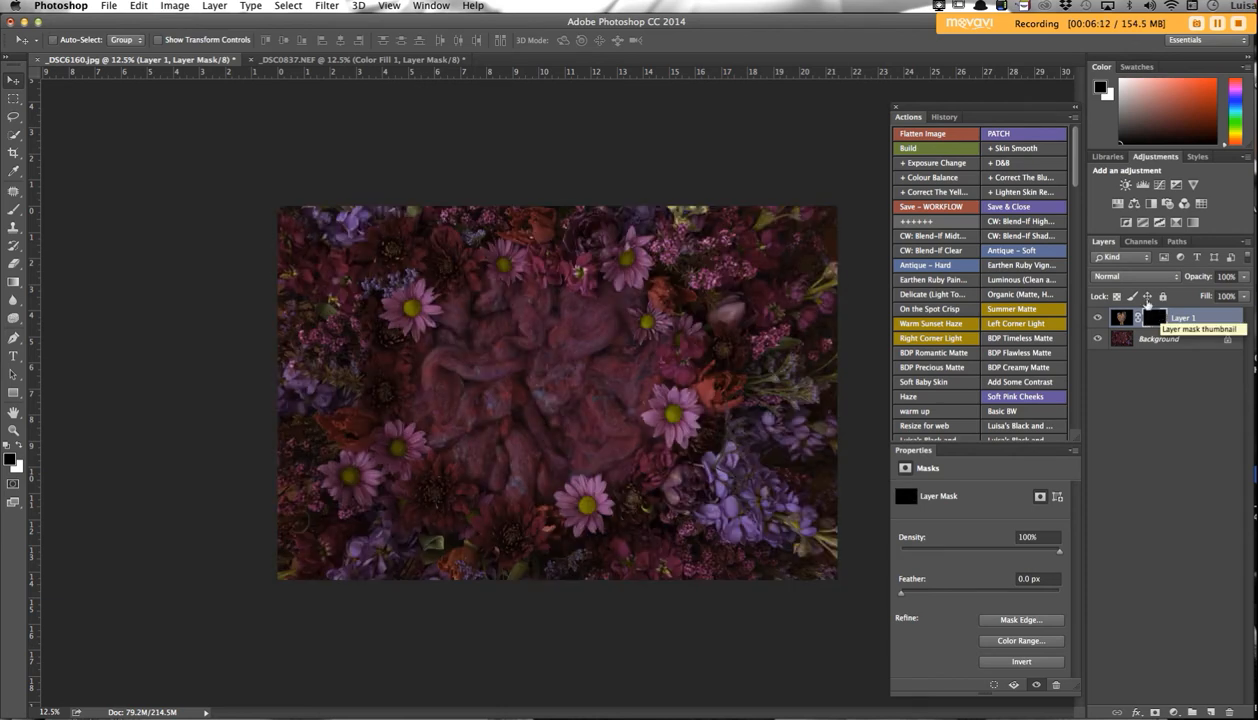
Paint white on the black layer mask with an enlarged brush to reveal the baby, purple wrap, hands and forearms.
{"action": "left_click", "coordinate": [13, 209]}
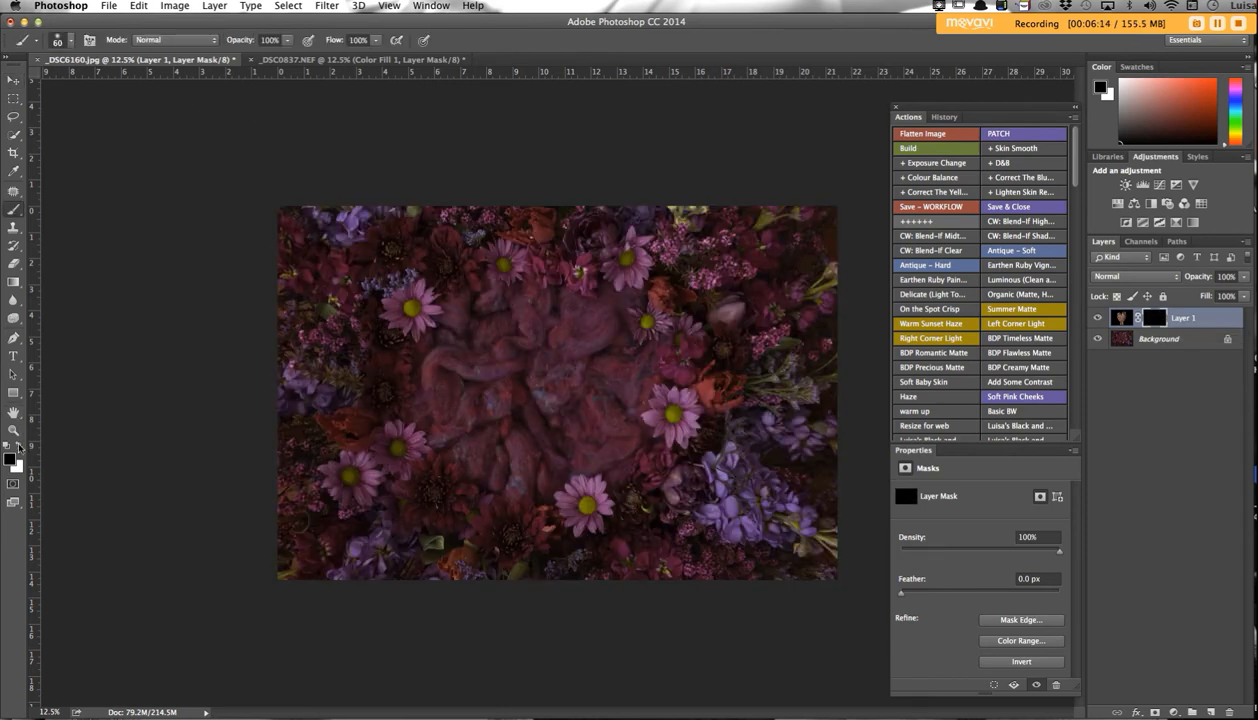
{"action": "left_click", "coordinate": [19, 446]}
{"action": "key", "text": "bracketright"}
{"action": "key", "text": "bracketright"}
{"action": "key", "text": "bracketright"}
{"action": "key", "text": "bracketright"}
{"action": "key", "text": "bracketright"}
{"action": "key", "text": "bracketright"}
{"action": "key", "text": "bracketright"}
{"action": "key", "text": "bracketright"}
{"action": "key", "text": "bracketright"}
{"action": "key", "text": "bracketright"}
{"action": "key", "text": "bracketright"}
{"action": "key", "text": "bracketright"}
{"action": "key", "text": "bracketright"}
{"action": "key", "text": "bracketright"}
{"action": "key", "text": "bracketright"}
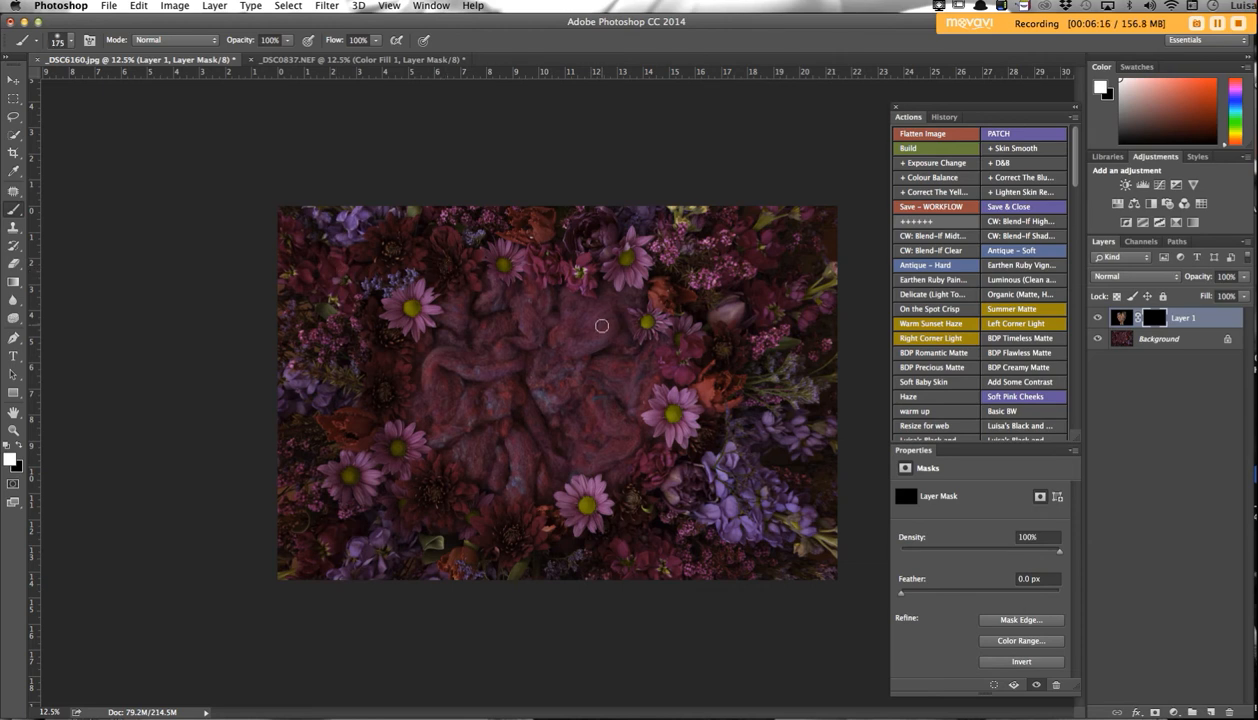
{"action": "mouse_move", "coordinate": [532, 364]}
{"action": "left_mouse_down"}
{"action": "mouse_move", "coordinate": [471, 352]}
{"action": "mouse_move", "coordinate": [489, 336]}
{"action": "mouse_move", "coordinate": [475, 345]}
{"action": "mouse_move", "coordinate": [543, 356]}
{"action": "mouse_move", "coordinate": [583, 321]}
{"action": "mouse_move", "coordinate": [608, 336]}
{"action": "mouse_move", "coordinate": [550, 381]}
{"action": "mouse_move", "coordinate": [488, 376]}
{"action": "mouse_move", "coordinate": [526, 418]}
{"action": "mouse_move", "coordinate": [564, 426]}
{"action": "mouse_move", "coordinate": [576, 404]}
{"action": "mouse_move", "coordinate": [566, 381]}
{"action": "mouse_move", "coordinate": [527, 458]}
{"action": "mouse_move", "coordinate": [476, 374]}
{"action": "mouse_move", "coordinate": [491, 354]}
{"action": "mouse_move", "coordinate": [475, 359]}
{"action": "mouse_move", "coordinate": [477, 346]}
{"action": "mouse_move", "coordinate": [506, 339]}
{"action": "mouse_move", "coordinate": [495, 306]}
{"action": "mouse_move", "coordinate": [511, 311]}
{"action": "mouse_move", "coordinate": [484, 298]}
{"action": "mouse_move", "coordinate": [456, 308]}
{"action": "mouse_move", "coordinate": [491, 415]}
{"action": "mouse_move", "coordinate": [550, 514]}
{"action": "mouse_move", "coordinate": [544, 586]}
{"action": "mouse_move", "coordinate": [622, 334]}
{"action": "mouse_move", "coordinate": [608, 314]}
{"action": "mouse_move", "coordinate": [614, 286]}
{"action": "mouse_move", "coordinate": [602, 291]}
{"action": "mouse_move", "coordinate": [610, 308]}
{"action": "mouse_move", "coordinate": [625, 293]}
{"action": "mouse_move", "coordinate": [602, 276]}
{"action": "mouse_move", "coordinate": [579, 295]}
{"action": "mouse_move", "coordinate": [612, 293]}
{"action": "mouse_move", "coordinate": [636, 323]}
{"action": "mouse_move", "coordinate": [588, 416]}
{"action": "mouse_move", "coordinate": [643, 336]}
{"action": "mouse_move", "coordinate": [639, 356]}
{"action": "mouse_move", "coordinate": [617, 279]}
{"action": "mouse_move", "coordinate": [485, 300]}
{"action": "mouse_move", "coordinate": [452, 335]}
{"action": "mouse_move", "coordinate": [524, 462]}
{"action": "mouse_move", "coordinate": [468, 340]}
{"action": "mouse_move", "coordinate": [492, 302]}
{"action": "mouse_move", "coordinate": [608, 294]}
{"action": "mouse_move", "coordinate": [614, 278]}
{"action": "mouse_move", "coordinate": [576, 493]}
{"action": "mouse_move", "coordinate": [574, 587]}
{"action": "mouse_move", "coordinate": [531, 595]}
{"action": "mouse_move", "coordinate": [559, 501]}
{"action": "mouse_move", "coordinate": [510, 434]}
{"action": "left_mouse_up"}
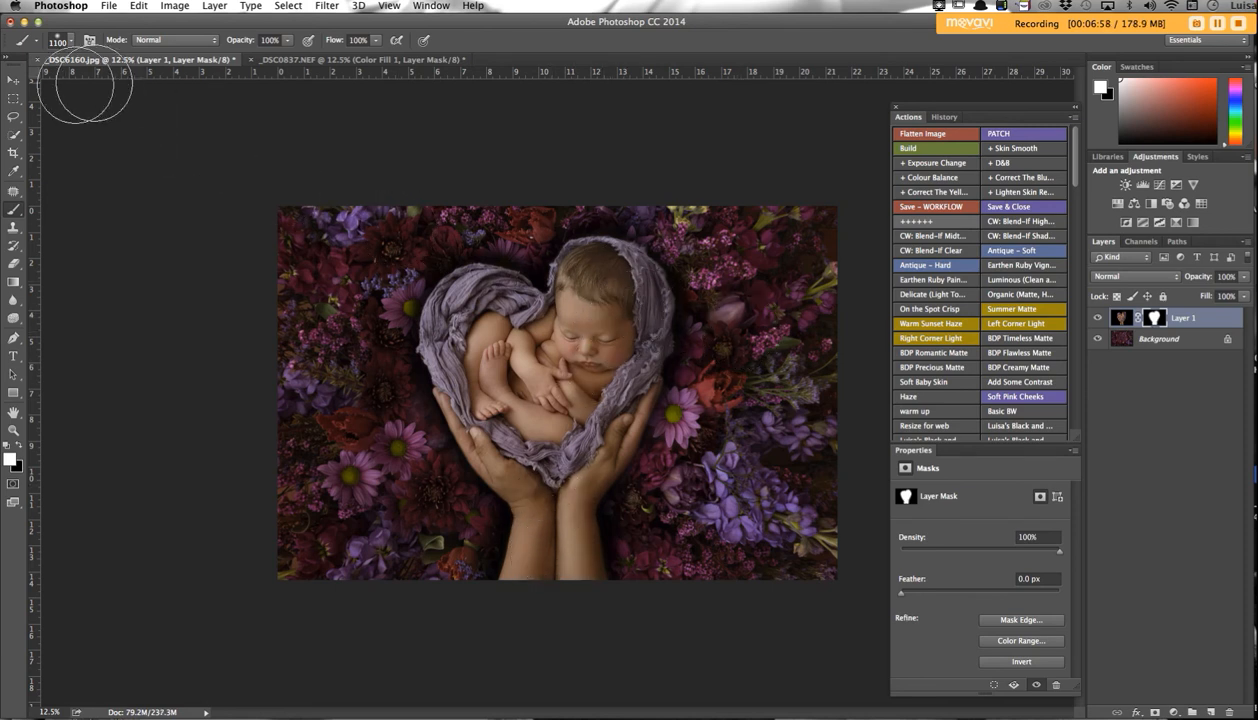
Move the masked baby layer slightly down over the flowers and keep its opacity at 100%.
{"action": "left_click", "coordinate": [13, 79]}
{"action": "left_click_drag", "start_coordinate": [586, 383], "coordinate": [580, 388]}
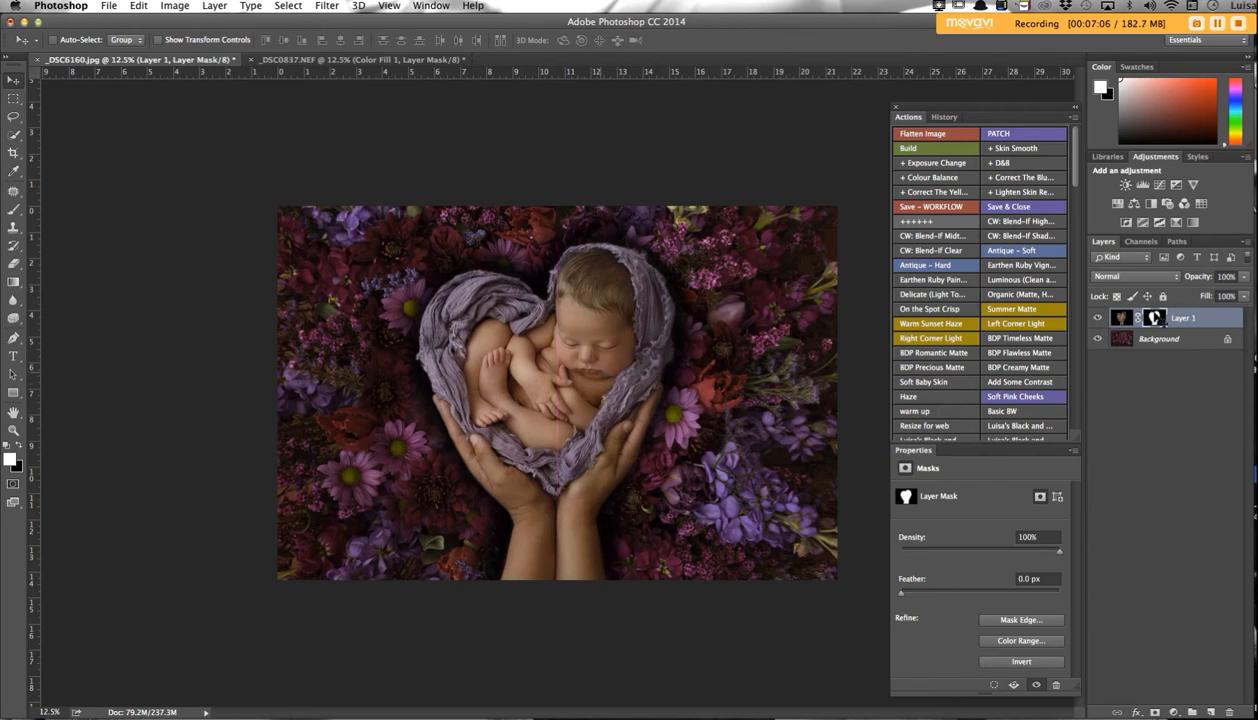
{"action": "left_click", "coordinate": [1199, 318]}
{"action": "left_click", "coordinate": [1245, 279]}
{"action": "mouse_move", "coordinate": [1229, 294]}
{"action": "left_mouse_down"}
{"action": "mouse_move", "coordinate": [1192, 297]}
{"action": "mouse_move", "coordinate": [1249, 294]}
{"action": "left_mouse_up"}
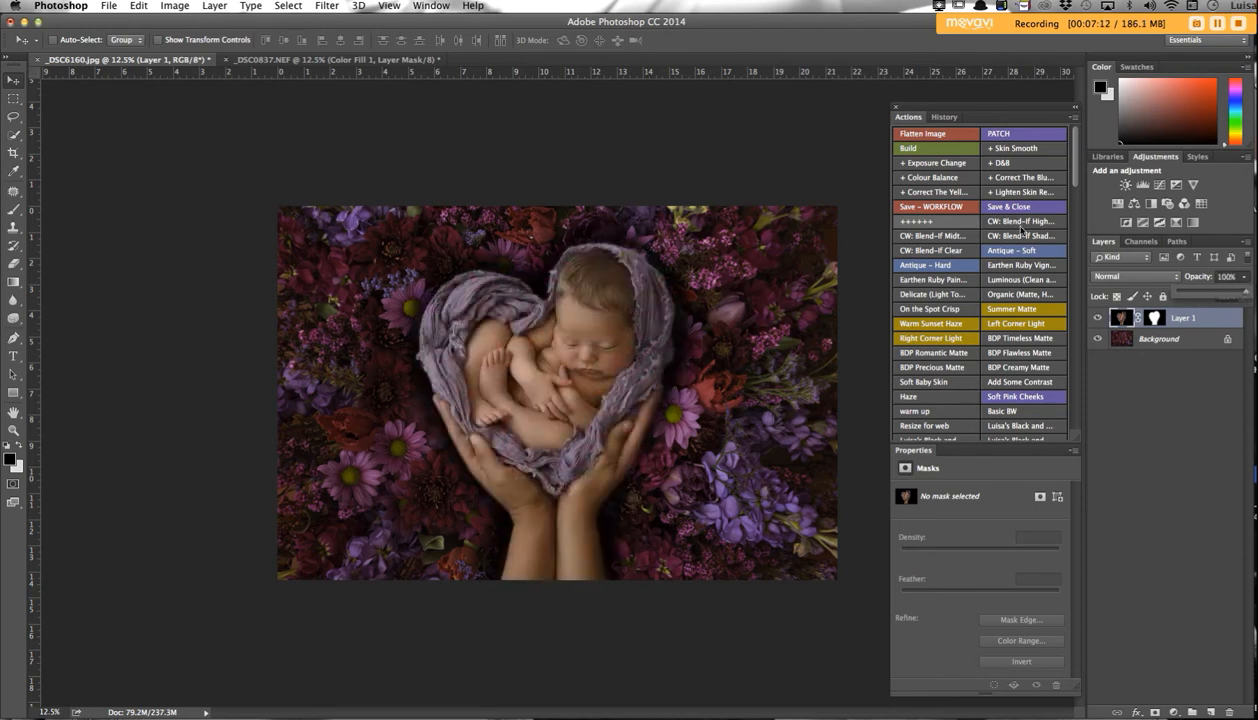
Soften the mask edge along the left side of the wrap and hand with a black size 250 brush at 13% opacity.
{"action": "left_click", "coordinate": [1155, 318]}
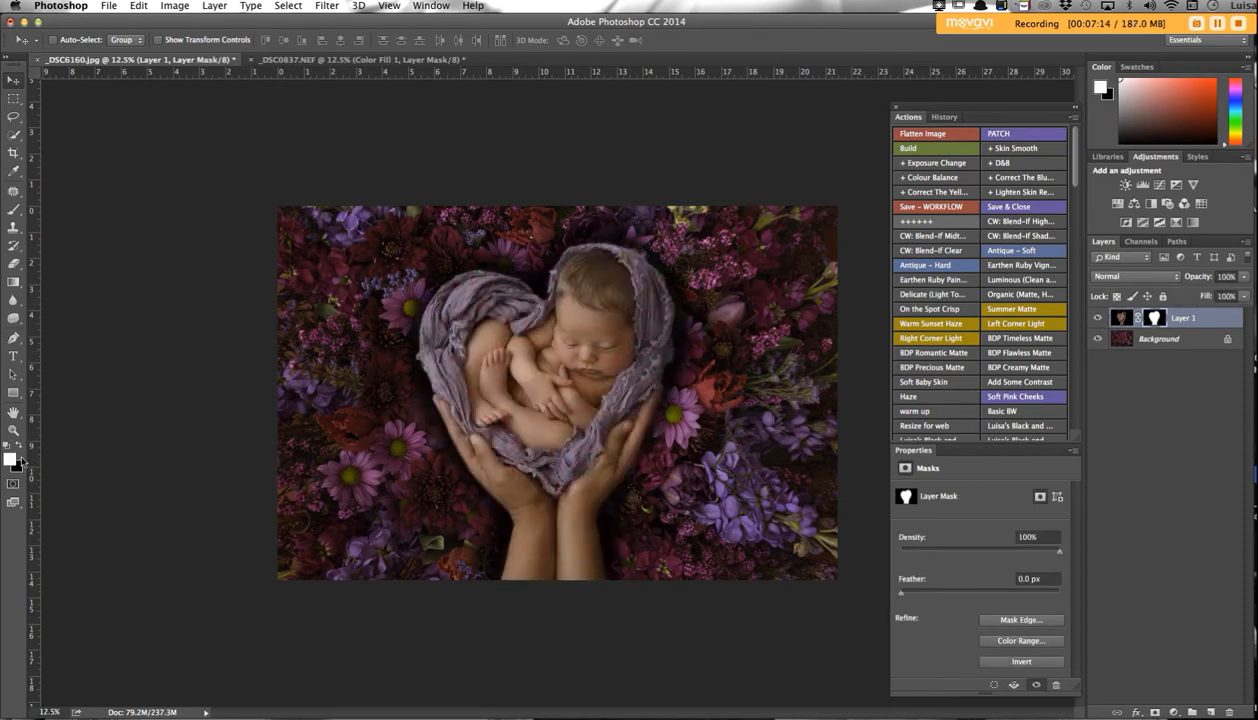
{"action": "left_click", "coordinate": [15, 211]}
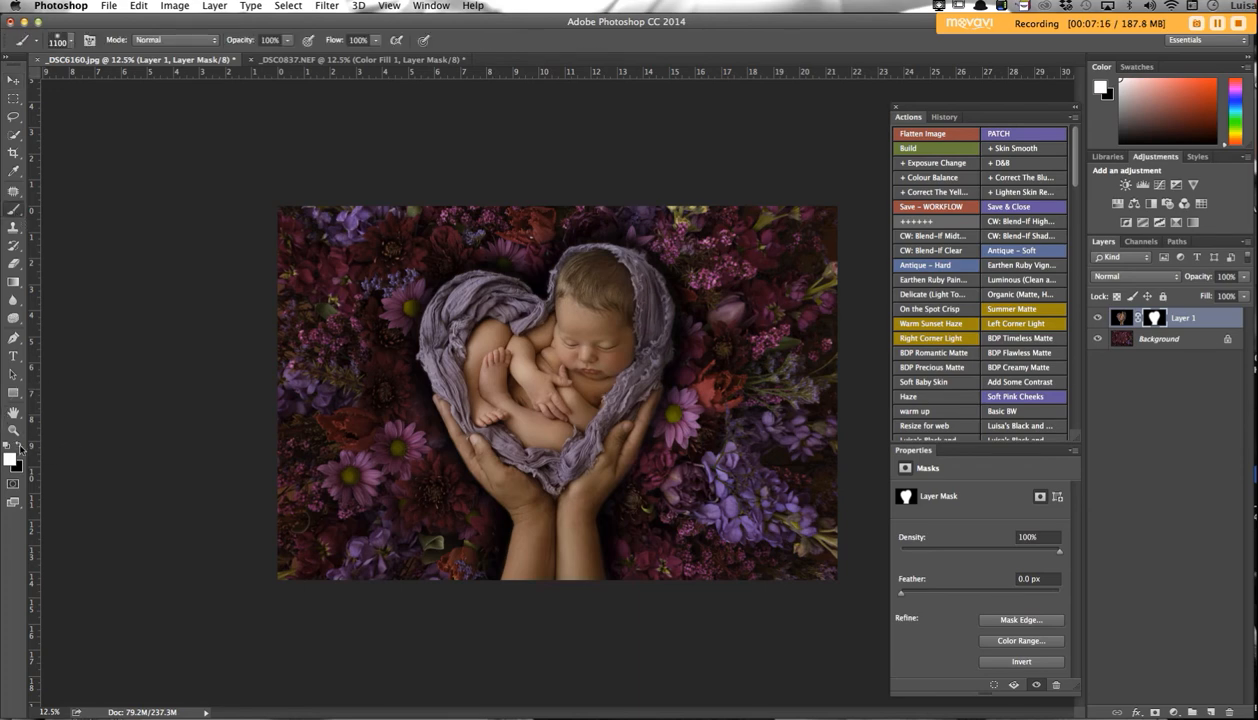
{"action": "key", "text": "x"}
{"action": "key", "text": "super+minus"}
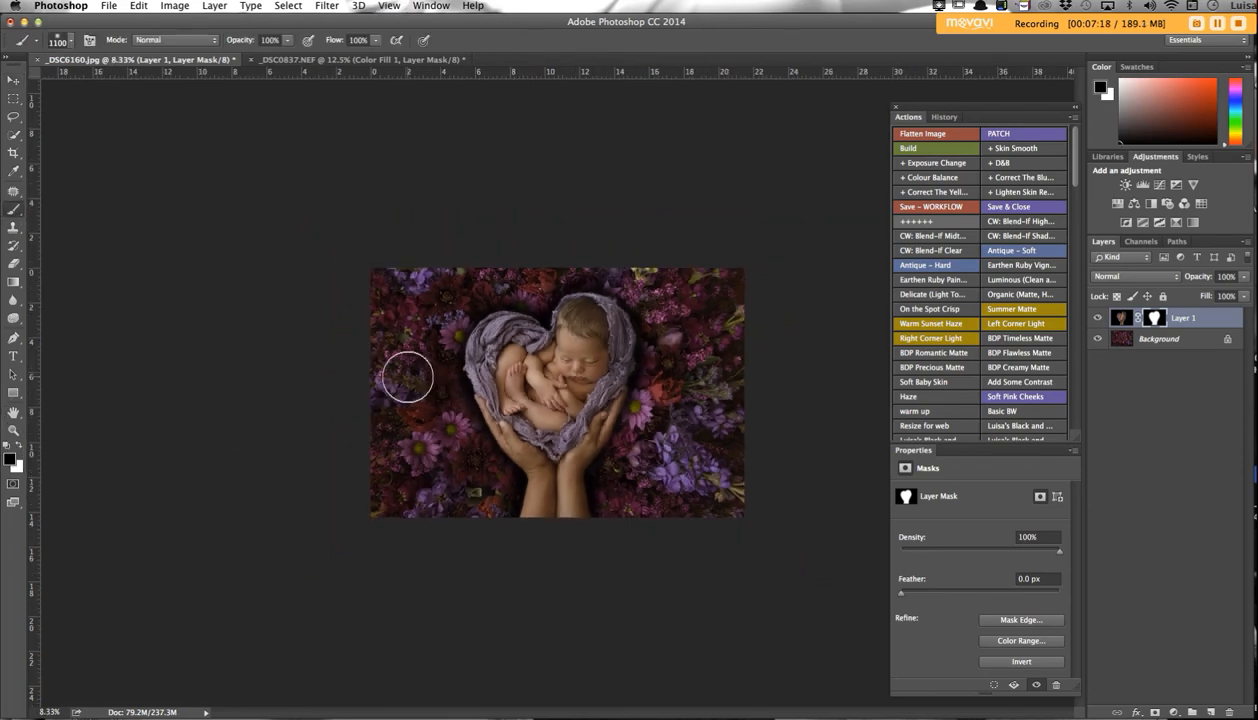
{"action": "key", "text": "super+equal"}
{"action": "key", "text": "super+equal"}
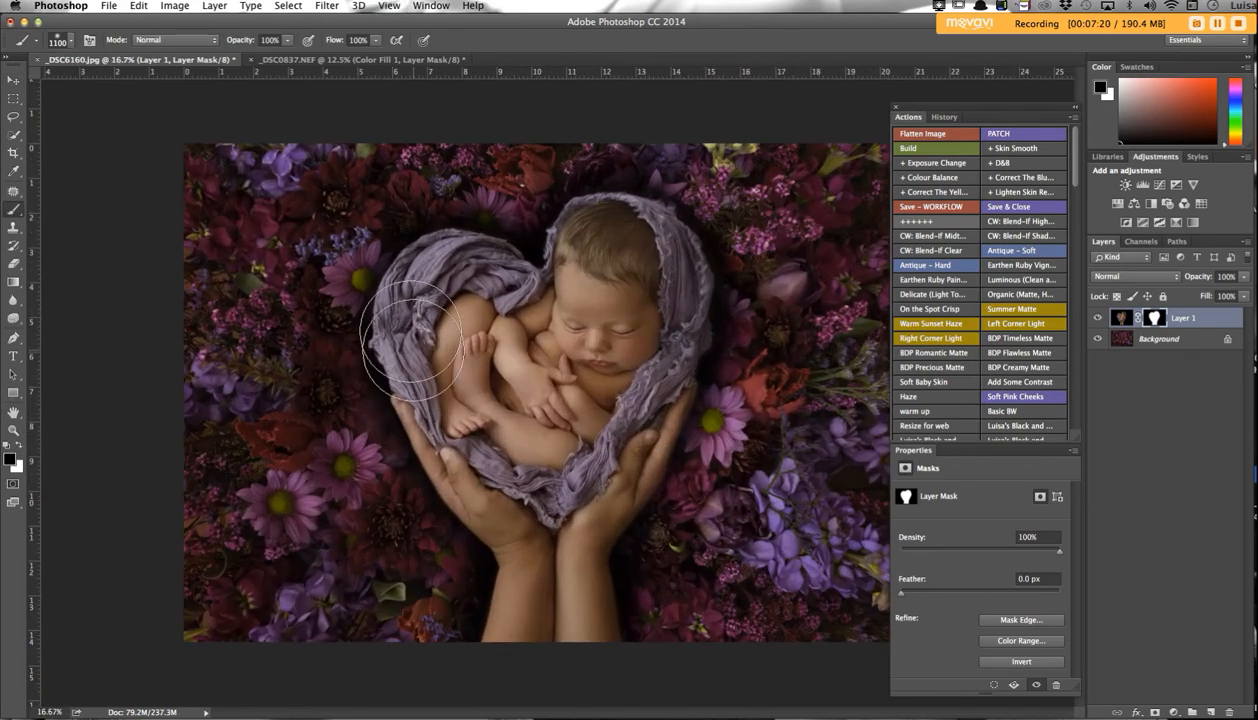
{"action": "key", "text": "bracketleft"}
{"action": "key", "text": "bracketleft"}
{"action": "key", "text": "bracketleft"}
{"action": "key", "text": "bracketleft"}
{"action": "key", "text": "bracketleft"}
{"action": "key", "text": "bracketleft"}
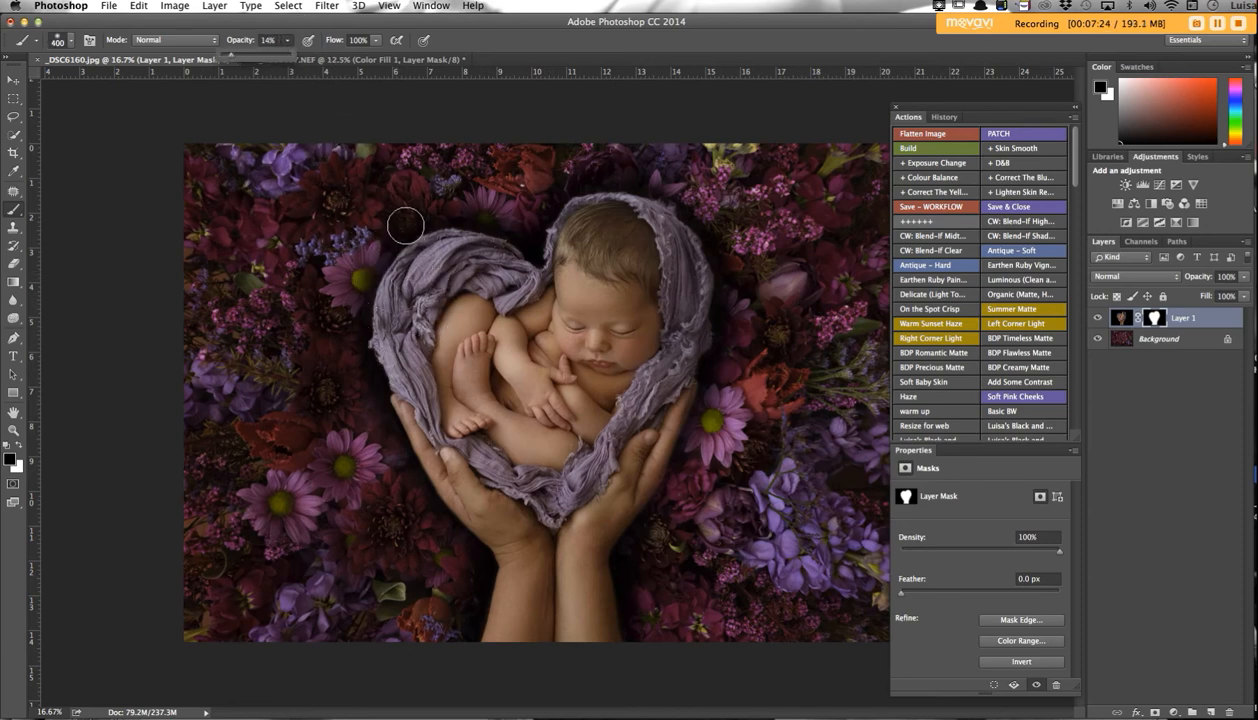
{"action": "key", "text": "bracketleft"}
{"action": "key", "text": "bracketleft"}
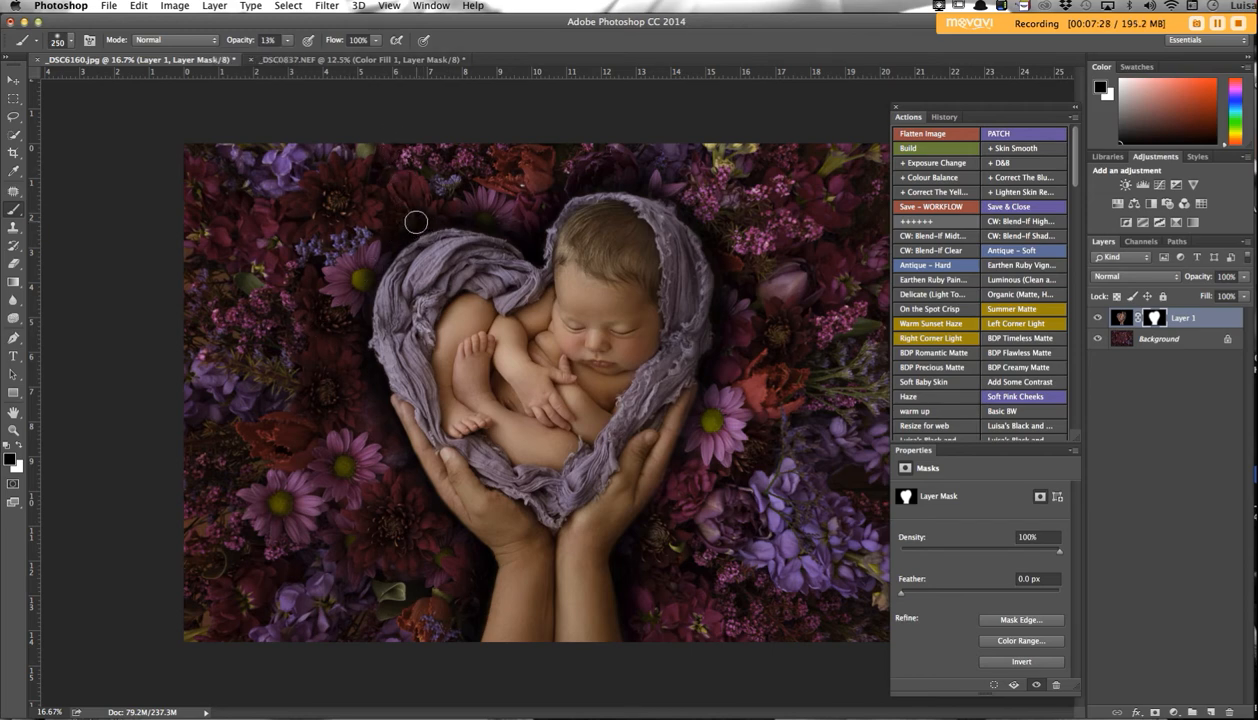
{"action": "mouse_move", "coordinate": [356, 352]}
{"action": "left_mouse_down"}
{"action": "mouse_move", "coordinate": [373, 387]}
{"action": "mouse_move", "coordinate": [367, 363]}
{"action": "left_mouse_up"}
{"action": "mouse_move", "coordinate": [413, 498]}
{"action": "left_mouse_down"}
{"action": "mouse_move", "coordinate": [397, 437]}
{"action": "mouse_move", "coordinate": [469, 531]}
{"action": "mouse_move", "coordinate": [480, 569]}
{"action": "mouse_move", "coordinate": [462, 650]}
{"action": "mouse_move", "coordinate": [466, 596]}
{"action": "mouse_move", "coordinate": [477, 574]}
{"action": "mouse_move", "coordinate": [490, 585]}
{"action": "mouse_move", "coordinate": [468, 656]}
{"action": "mouse_move", "coordinate": [455, 541]}
{"action": "mouse_move", "coordinate": [424, 509]}
{"action": "mouse_move", "coordinate": [385, 407]}
{"action": "mouse_move", "coordinate": [380, 425]}
{"action": "left_mouse_up"}
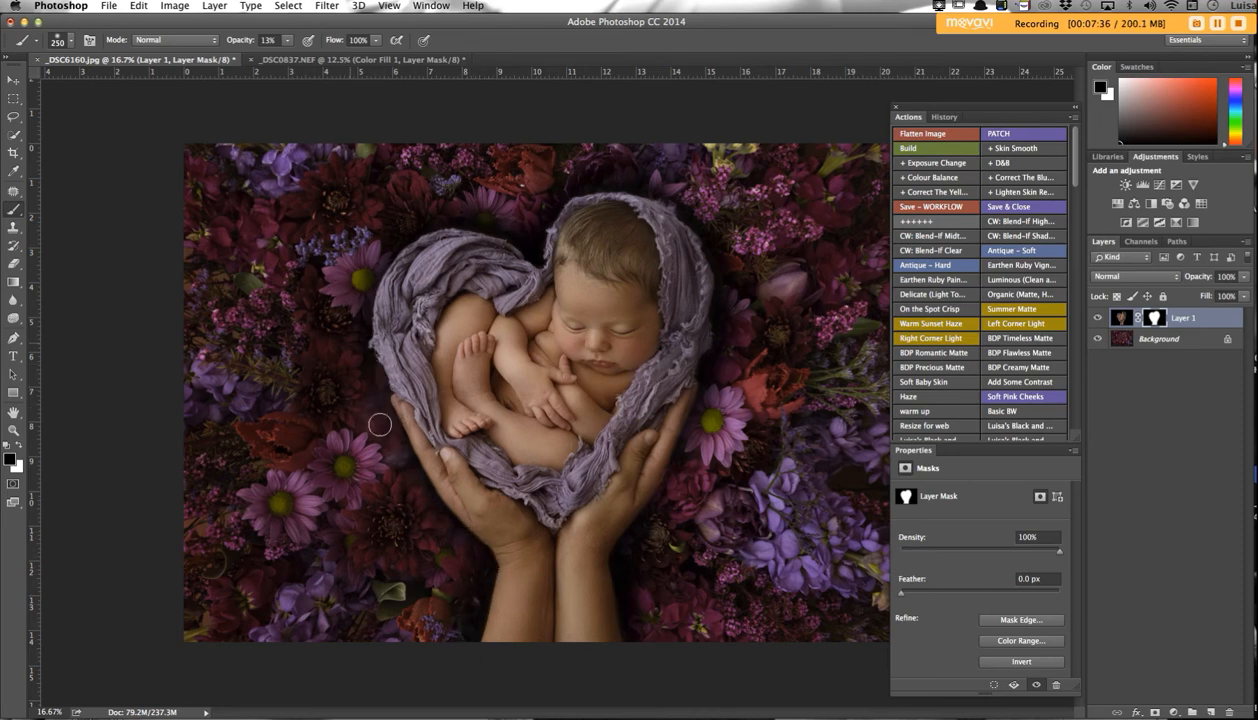
Continue blending the mask edge around the top of the wrap and down the right side of the hands.
{"action": "mouse_move", "coordinate": [366, 273]}
{"action": "left_mouse_down"}
{"action": "mouse_move", "coordinate": [409, 231]}
{"action": "mouse_move", "coordinate": [368, 246]}
{"action": "left_mouse_up"}
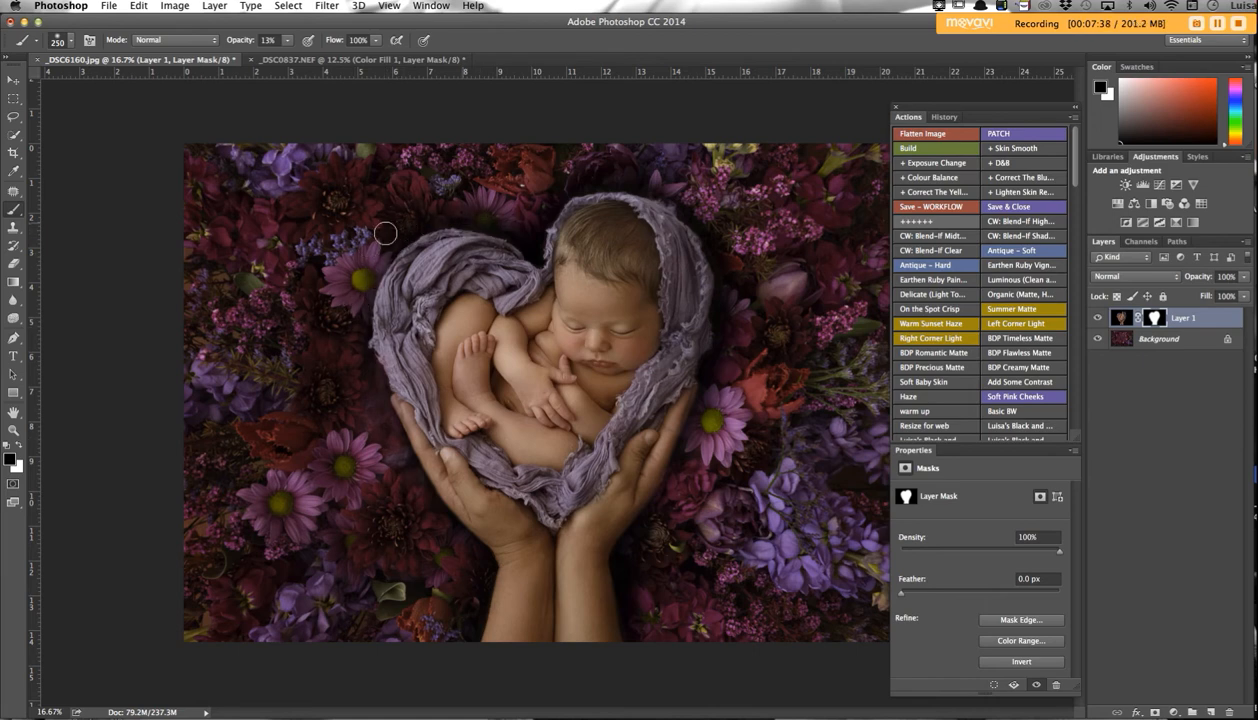
{"action": "left_click_drag", "start_coordinate": [530, 248], "coordinate": [521, 246]}
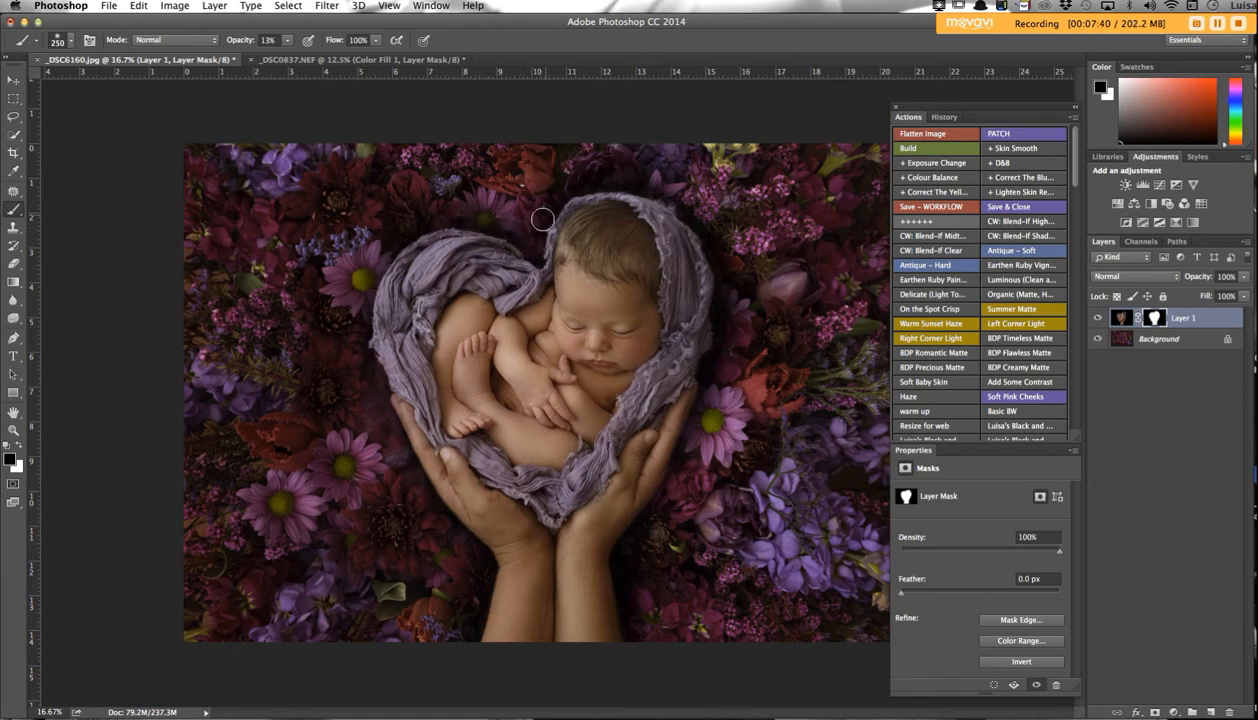
{"action": "mouse_move", "coordinate": [632, 170]}
{"action": "left_mouse_down"}
{"action": "mouse_move", "coordinate": [754, 251]}
{"action": "mouse_move", "coordinate": [702, 194]}
{"action": "mouse_move", "coordinate": [751, 320]}
{"action": "mouse_move", "coordinate": [714, 242]}
{"action": "mouse_move", "coordinate": [722, 380]}
{"action": "mouse_move", "coordinate": [715, 257]}
{"action": "mouse_move", "coordinate": [720, 372]}
{"action": "mouse_move", "coordinate": [635, 562]}
{"action": "mouse_move", "coordinate": [630, 628]}
{"action": "mouse_move", "coordinate": [619, 551]}
{"action": "mouse_move", "coordinate": [656, 512]}
{"action": "mouse_move", "coordinate": [646, 638]}
{"action": "mouse_move", "coordinate": [736, 330]}
{"action": "mouse_move", "coordinate": [703, 208]}
{"action": "mouse_move", "coordinate": [688, 218]}
{"action": "mouse_move", "coordinate": [707, 238]}
{"action": "mouse_move", "coordinate": [622, 176]}
{"action": "mouse_move", "coordinate": [605, 194]}
{"action": "mouse_move", "coordinate": [702, 260]}
{"action": "mouse_move", "coordinate": [719, 297]}
{"action": "mouse_move", "coordinate": [651, 528]}
{"action": "left_mouse_up"}
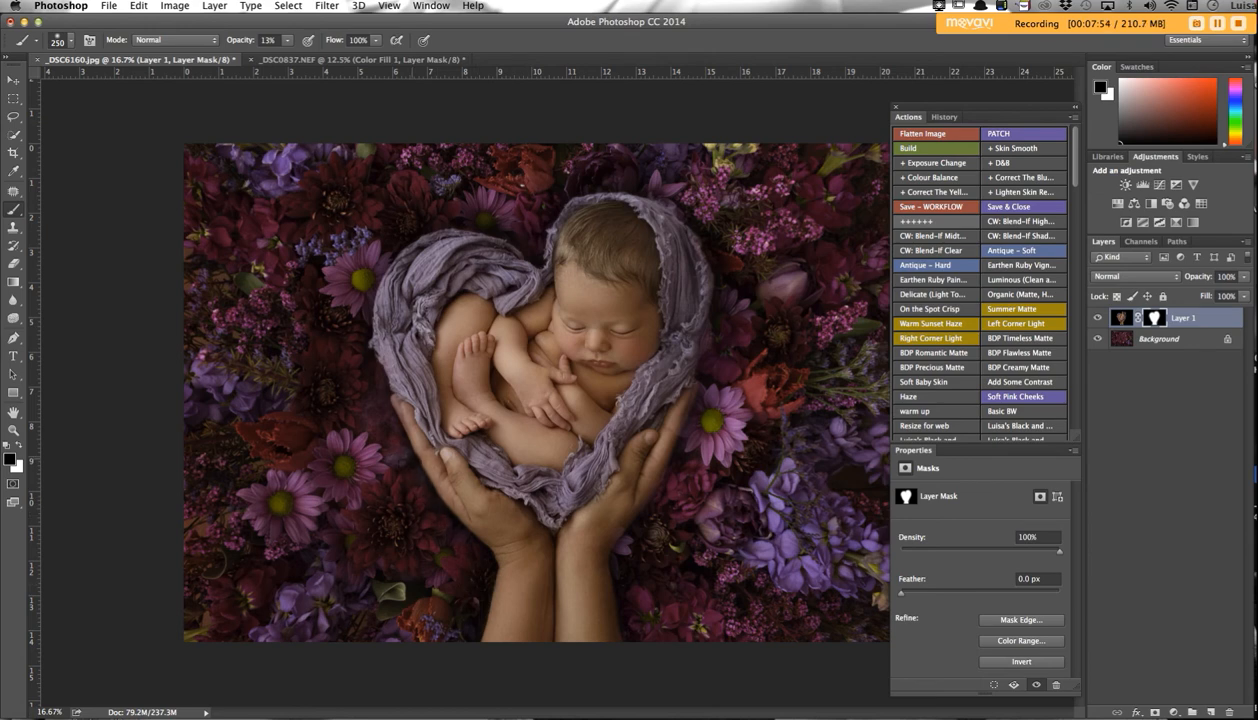
{"action": "mouse_move", "coordinate": [384, 374]}
{"action": "left_mouse_down"}
{"action": "mouse_move", "coordinate": [359, 263]}
{"action": "mouse_move", "coordinate": [363, 282]}
{"action": "mouse_move", "coordinate": [399, 235]}
{"action": "left_mouse_up"}
{"action": "left_click_drag", "start_coordinate": [509, 238], "coordinate": [534, 255]}
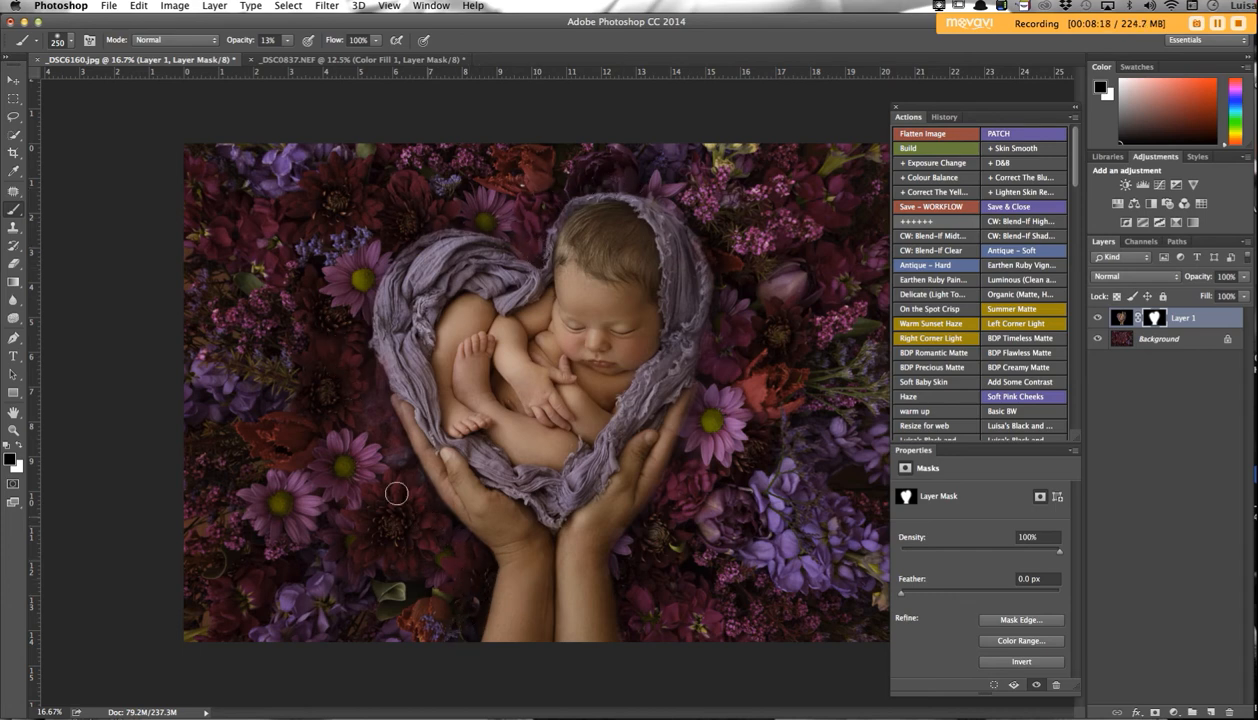
Inspect the mask edges with the red overlay, hide it, and reduce the black brush to size 175.
{"action": "key", "text": "x"}
{"action": "key", "text": "backslash"}
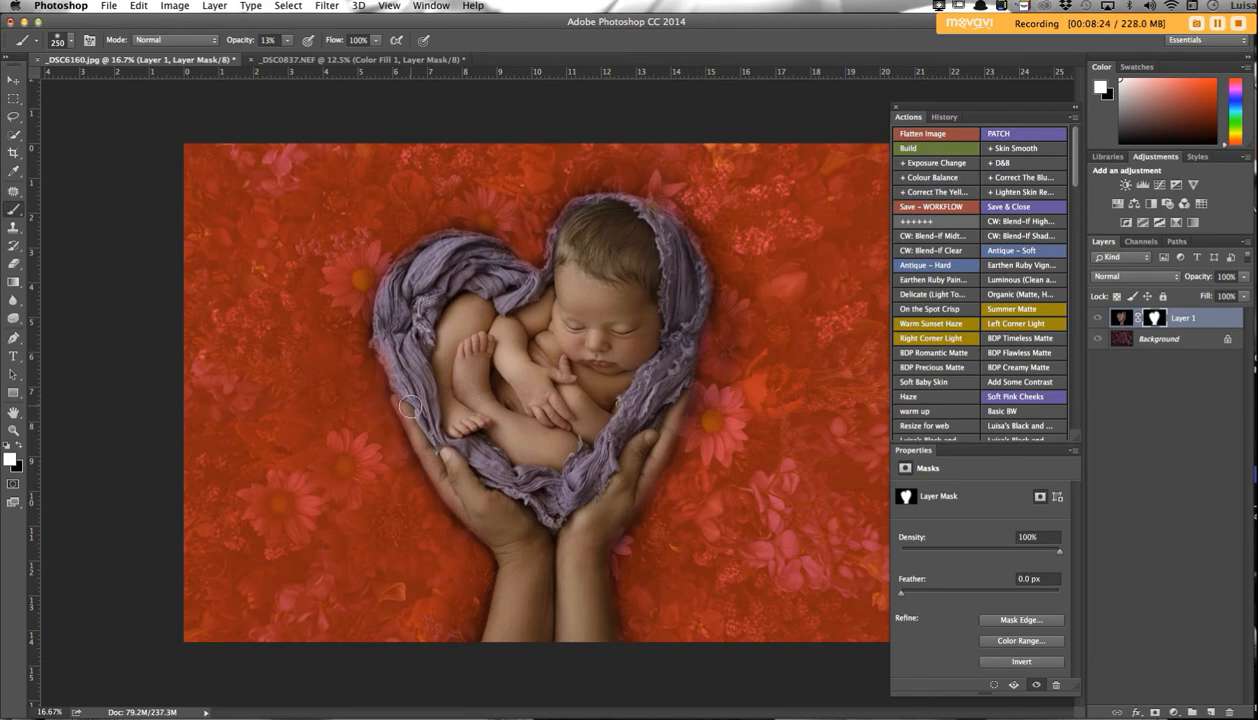
{"action": "key", "text": "backslash"}
{"action": "key", "text": "x"}
{"action": "key", "text": "bracketleft"}
{"action": "key", "text": "bracketleft"}
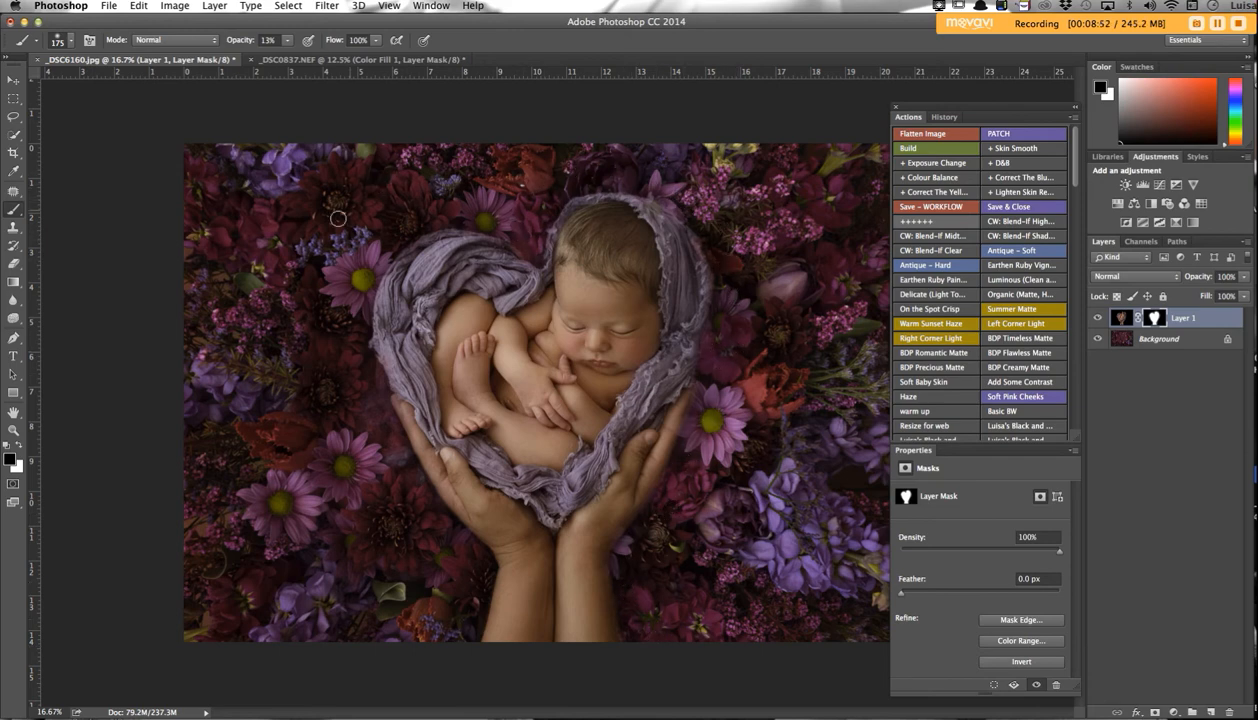
Restore the wrap's edges on the mask with a white size 40 brush at 100% opacity.
{"action": "left_click", "coordinate": [20, 445]}
{"action": "key", "text": "super+plus"}
{"action": "key", "text": "bracketleft"}
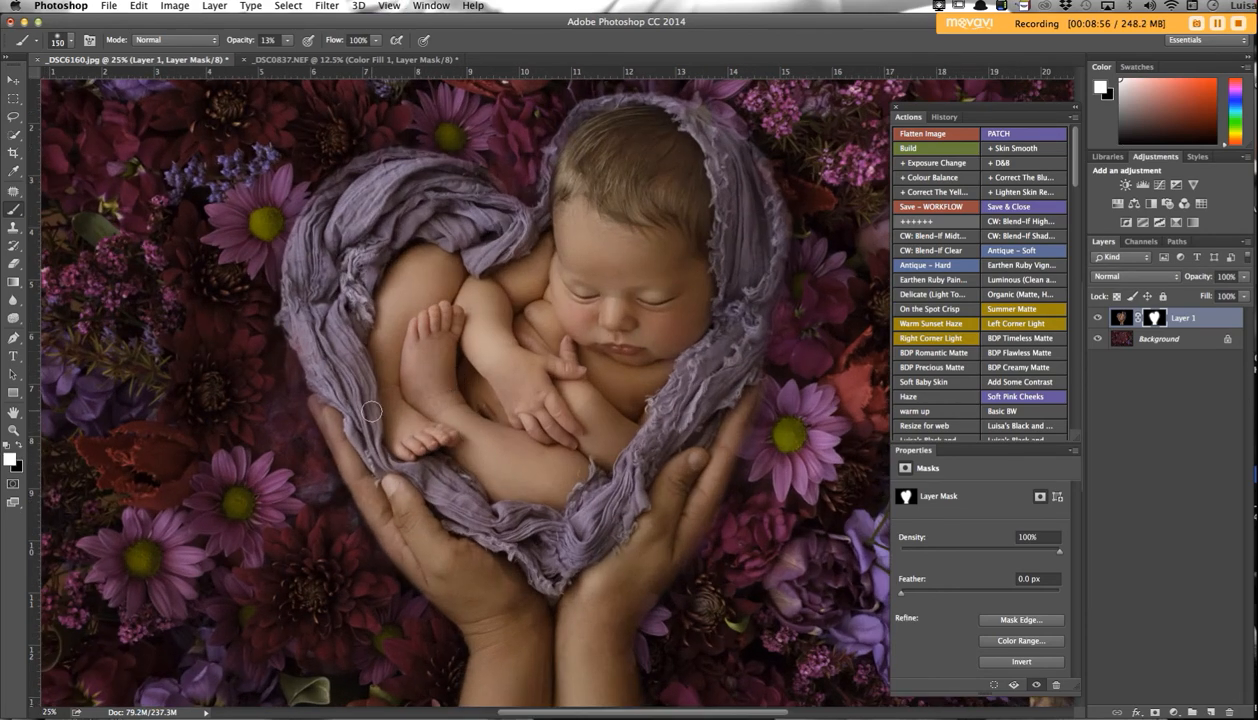
{"action": "key", "text": "bracketleft"}
{"action": "key", "text": "bracketleft"}
{"action": "key", "text": "bracketleft"}
{"action": "key", "text": "bracketleft"}
{"action": "left_click", "coordinate": [287, 42]}
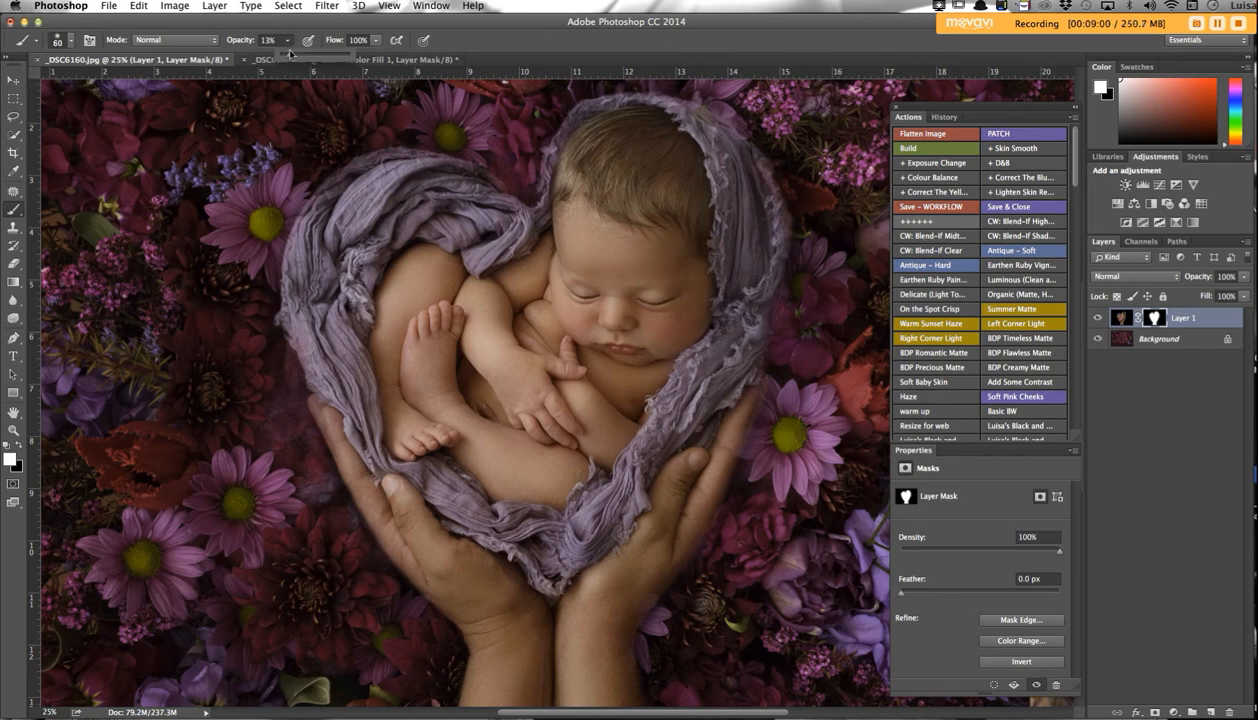
{"action": "left_click_drag", "start_coordinate": [337, 62], "coordinate": [358, 60]}
{"action": "key", "text": "bracketleft"}
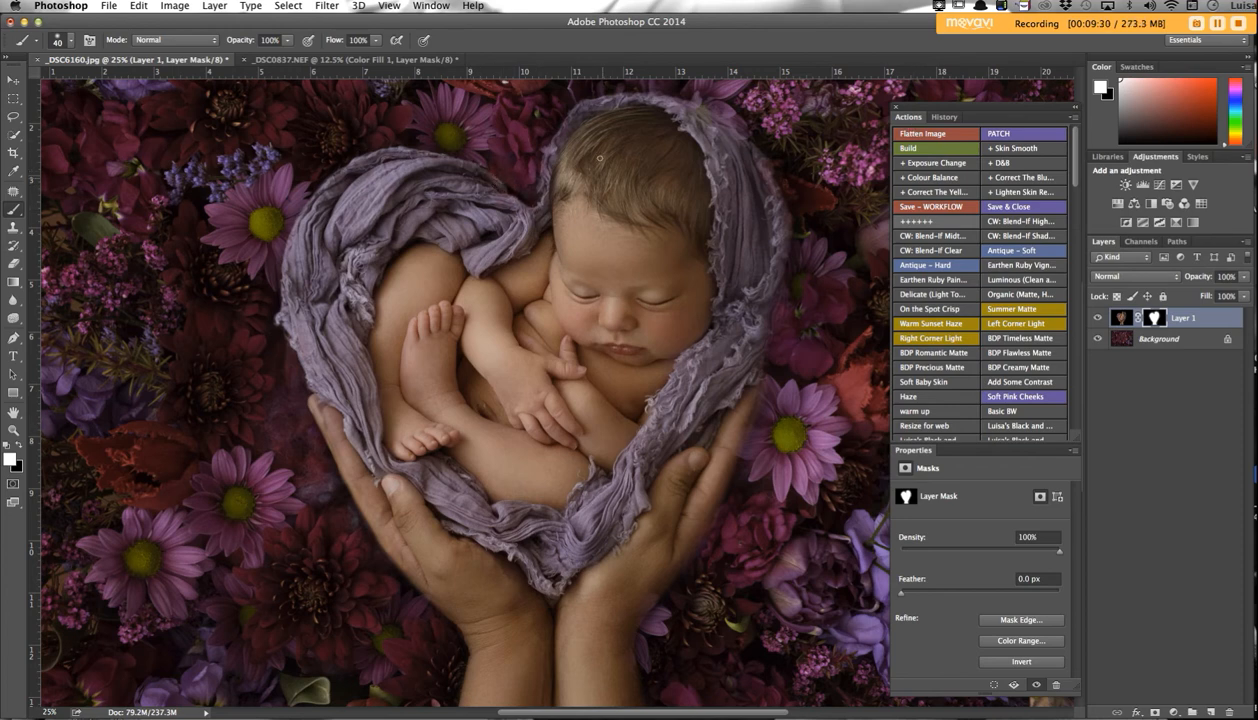
Refine the wrap's edges on the mask with the size 40 brush, using black at 53% opacity and white at 100%.
{"action": "left_click", "coordinate": [20, 446]}
{"action": "left_click", "coordinate": [288, 44]}
{"action": "left_click_drag", "start_coordinate": [295, 54], "coordinate": [258, 54]}
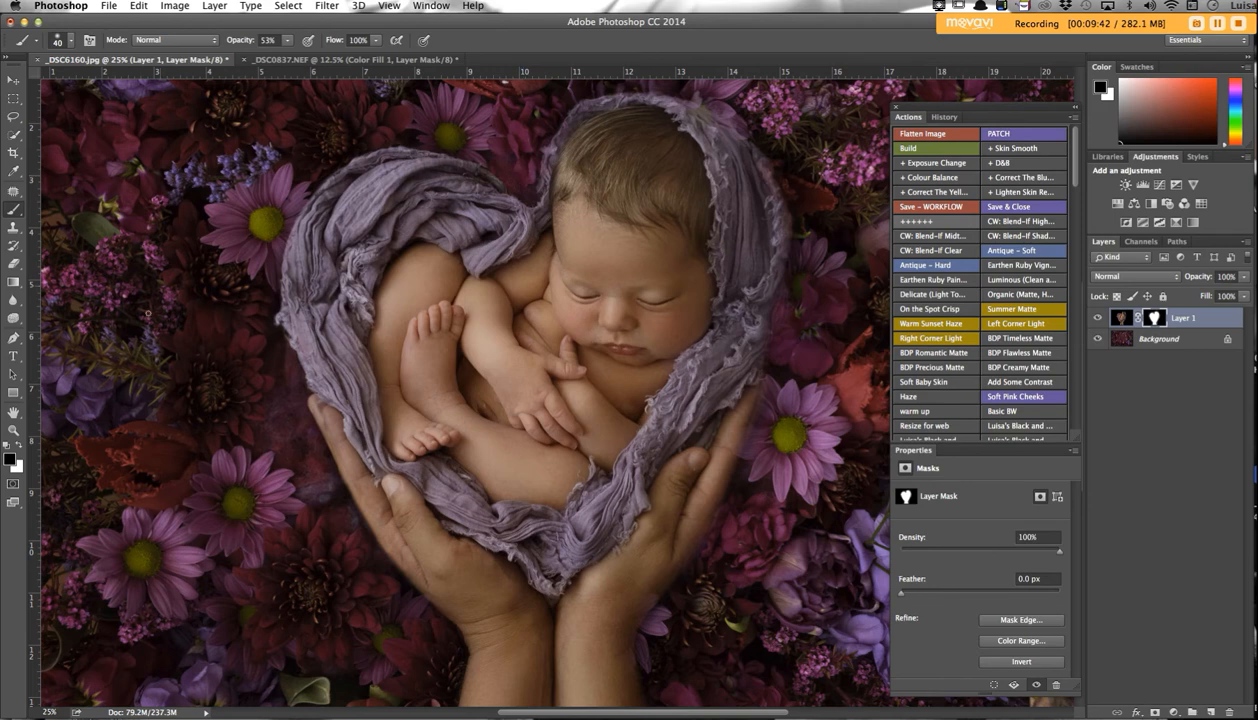
{"action": "left_click", "coordinate": [23, 446]}
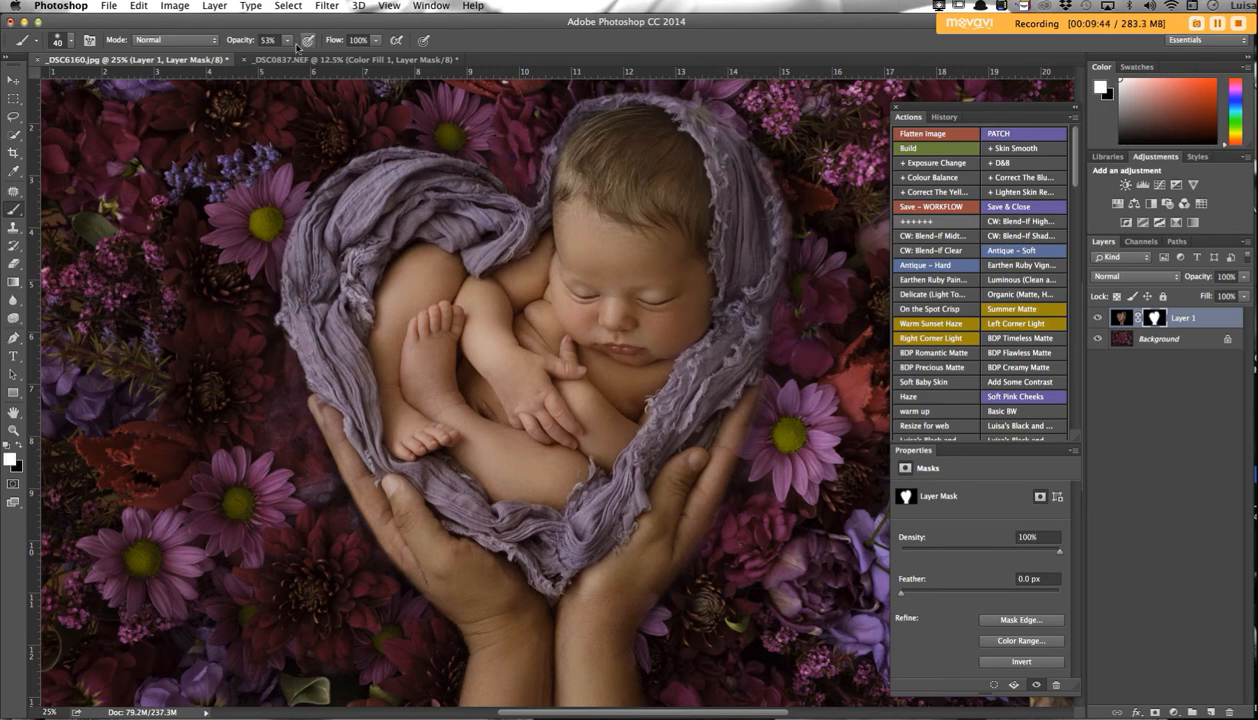
{"action": "left_click_drag", "start_coordinate": [287, 44], "coordinate": [337, 62]}
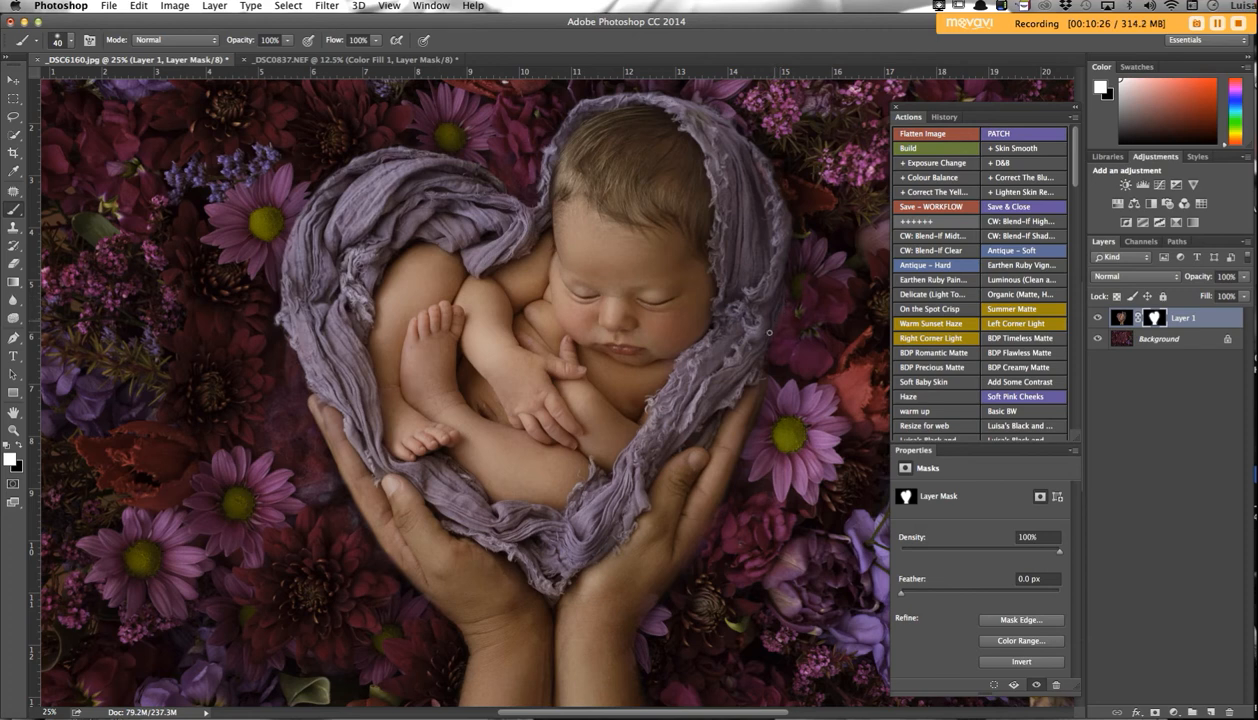
Enlarge the white brush to size 80 and work on the mask around the hands and forearms.
{"action": "key", "text": "]"}
{"action": "key", "text": "]"}
{"action": "key", "text": "]"}
{"action": "key", "text": "]"}
{"action": "scroll", "coordinate": [648, 590], "scroll_direction": "down", "scroll_amount": 5}
{"action": "scroll", "coordinate": [640, 595], "scroll_direction": "down", "scroll_amount": 2}
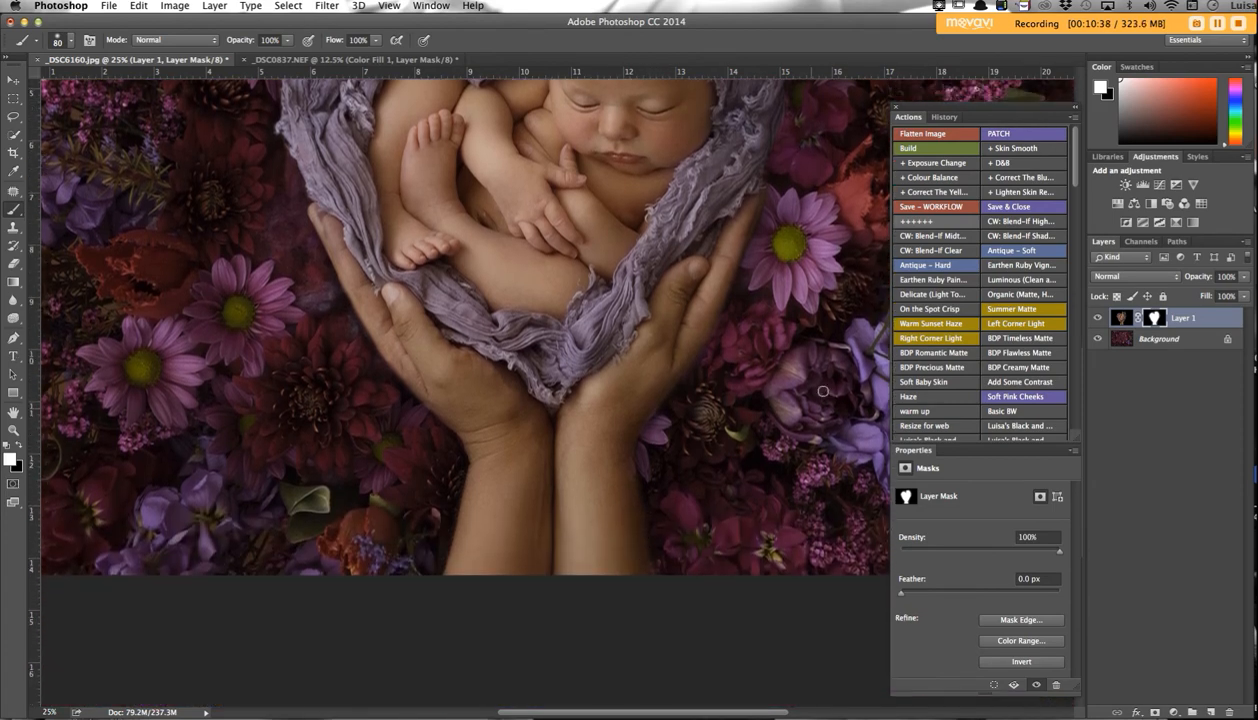
Step back one brush stroke and repaint the left forearm's edge on the mask in white.
{"action": "left_click", "coordinate": [944, 117]}
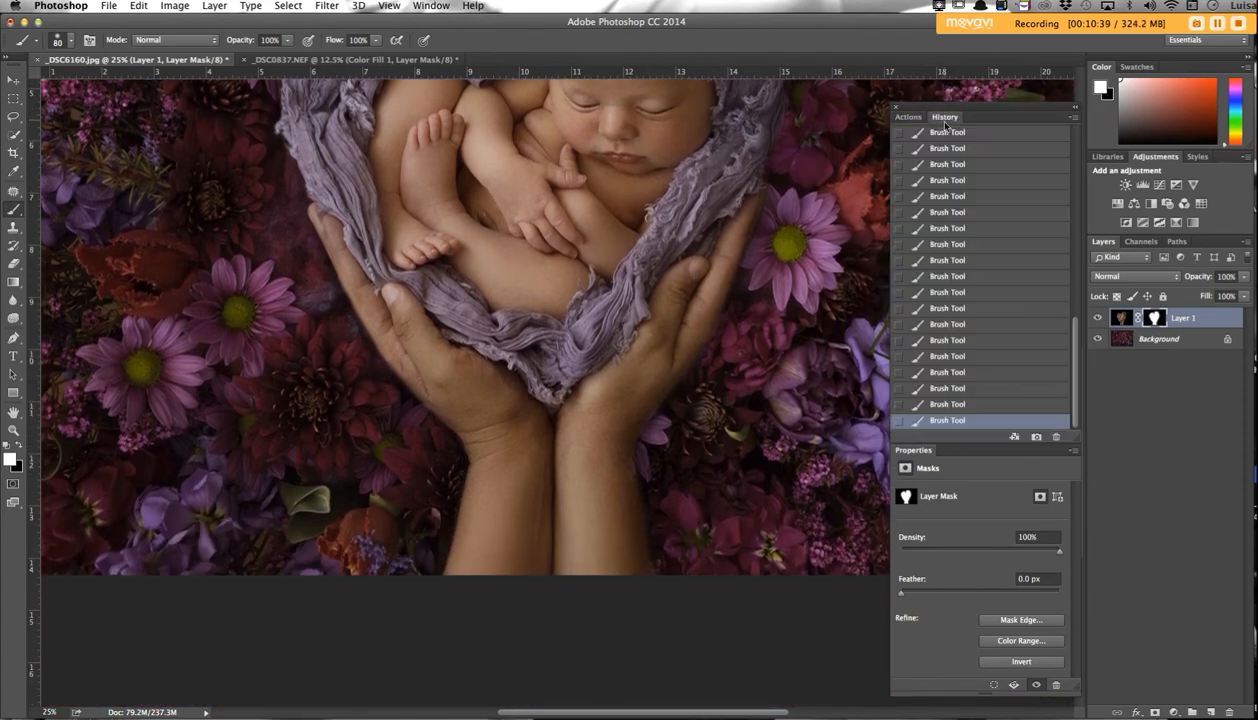
{"action": "left_click", "coordinate": [968, 404]}
{"action": "scroll", "coordinate": [638, 412], "scroll_direction": "up", "scroll_amount": 2}
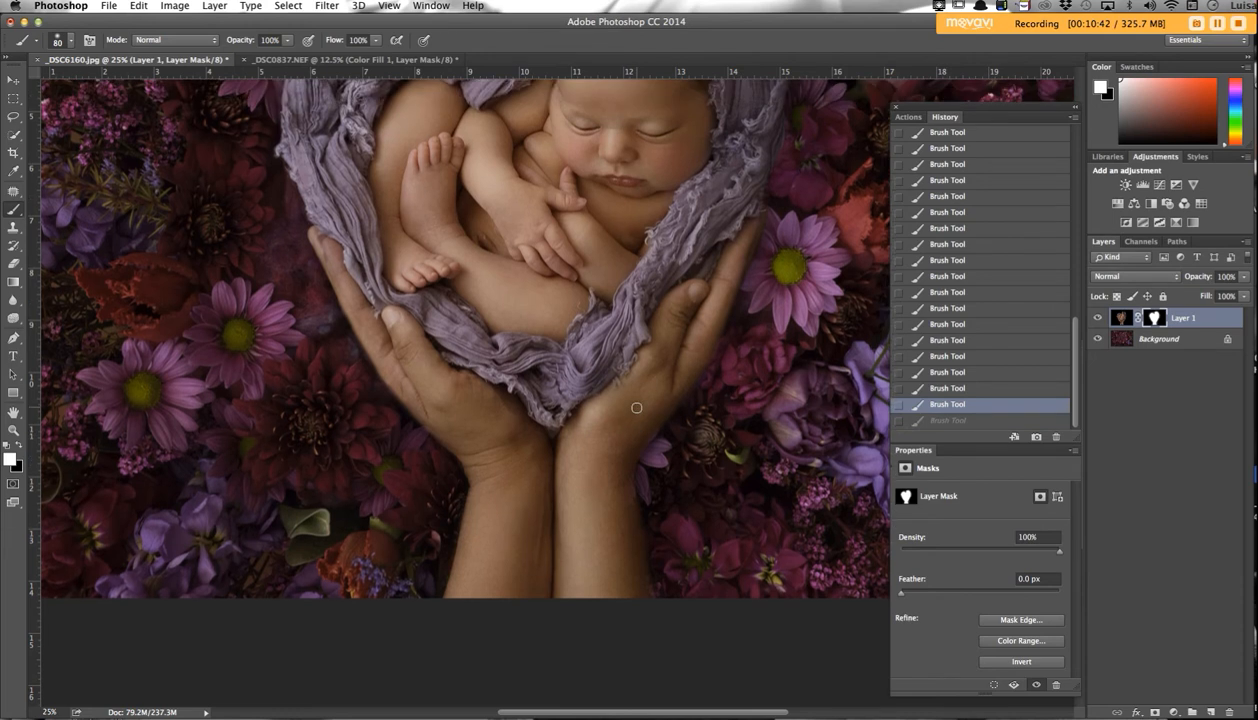
{"action": "mouse_move", "coordinate": [469, 559]}
{"action": "left_mouse_down"}
{"action": "mouse_move", "coordinate": [444, 615]}
{"action": "mouse_move", "coordinate": [449, 638]}
{"action": "left_mouse_up"}
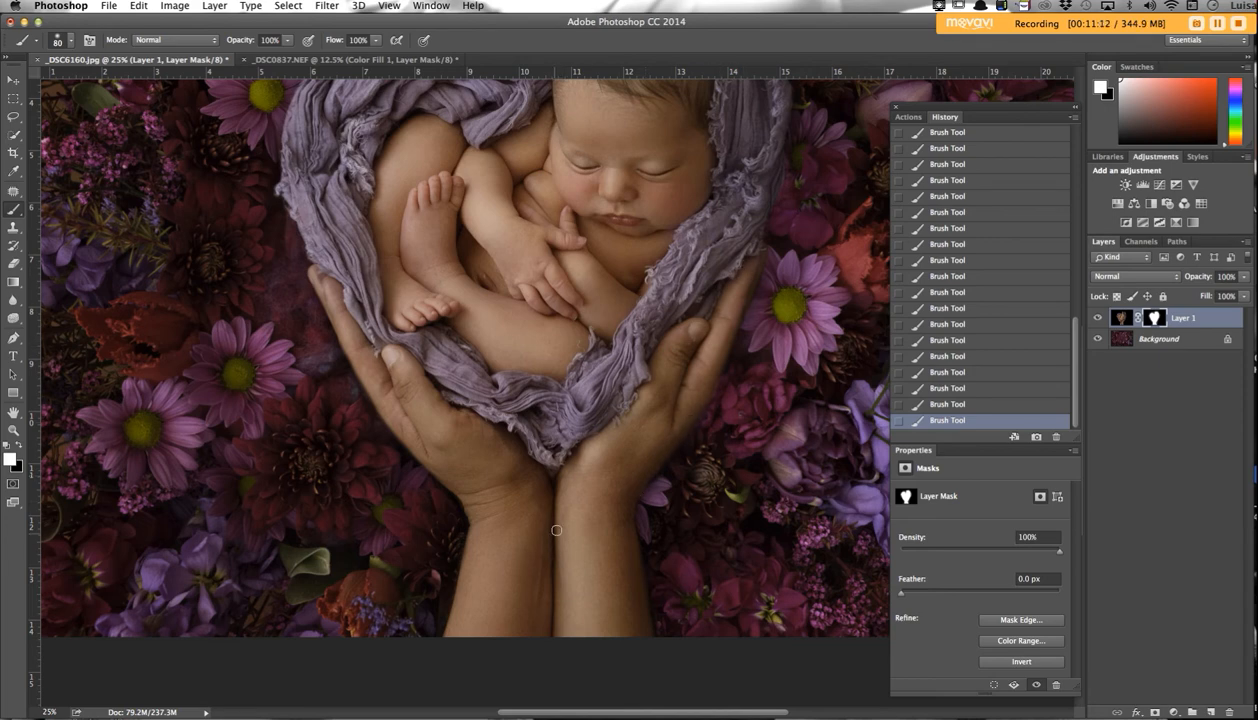
Paint over the baby, wrap and hands on the mask with a white brush enlarged to size 400.
{"action": "scroll", "coordinate": [565, 512], "scroll_direction": "up", "scroll_amount": 5}
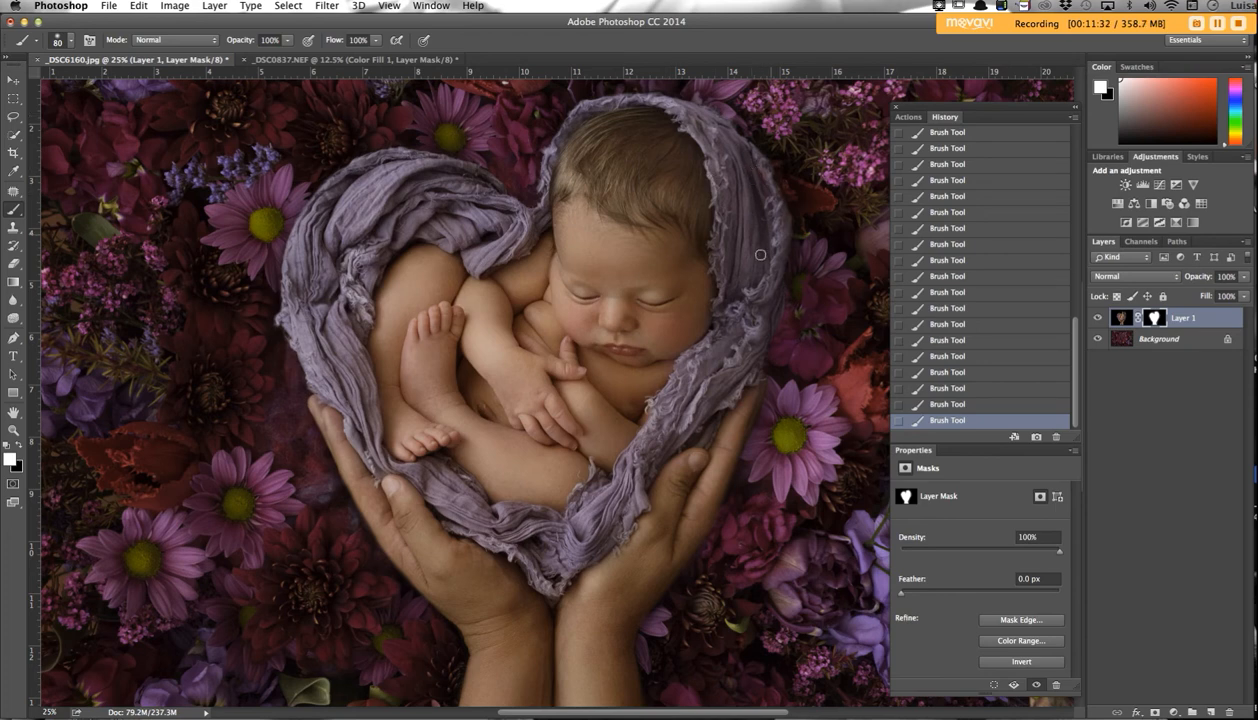
{"action": "key", "text": "bracketright"}
{"action": "key", "text": "bracketright"}
{"action": "key", "text": "bracketright"}
{"action": "key", "text": "bracketright"}
{"action": "key", "text": "bracketright"}
{"action": "key", "text": "bracketright"}
{"action": "key", "text": "bracketright"}
{"action": "key", "text": "bracketright"}
{"action": "key", "text": "bracketright"}
{"action": "scroll", "coordinate": [546, 433], "scroll_direction": "down", "scroll_amount": 5}
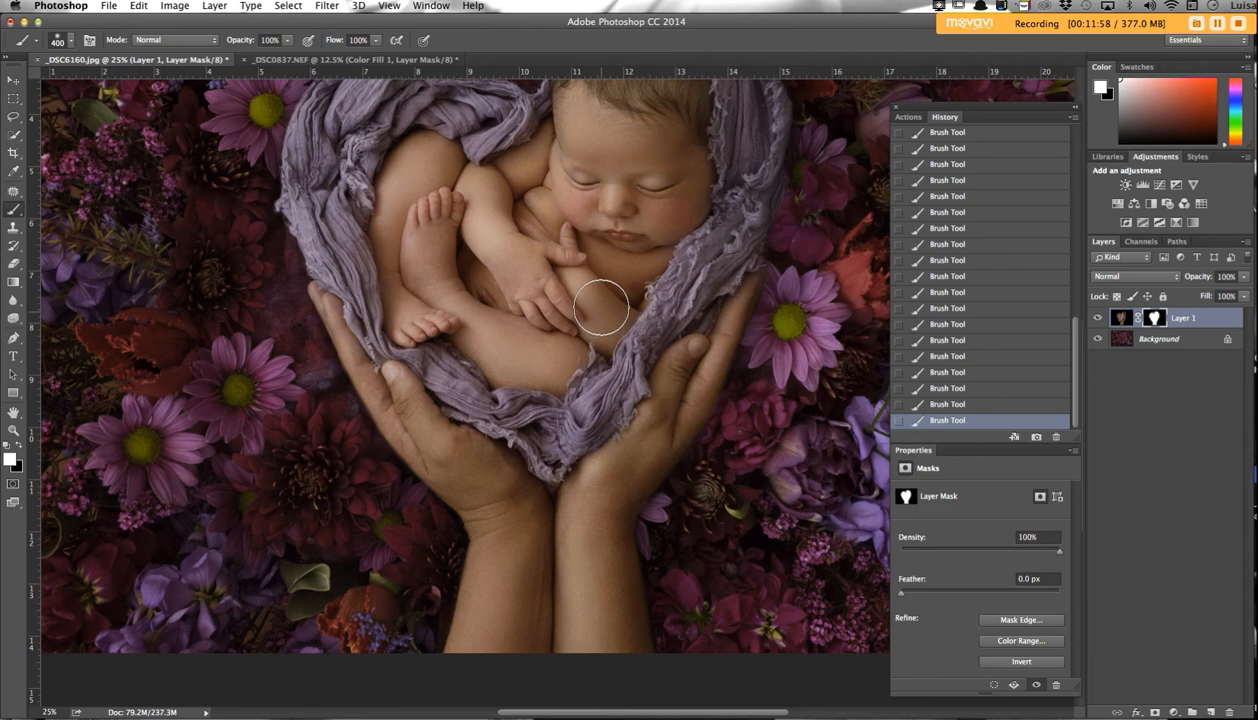
Reduce the white brush to size 50 and touch up the mask near the right-hand fingertips beside the daisy.
{"action": "scroll", "coordinate": [601, 311], "scroll_direction": "up", "scroll_amount": 5}
{"action": "key", "text": "bracketleft"}
{"action": "key", "text": "bracketleft"}
{"action": "key", "text": "bracketleft"}
{"action": "key", "text": "bracketleft"}
{"action": "key", "text": "bracketleft"}
{"action": "key", "text": "bracketleft"}
{"action": "key", "text": "bracketleft"}
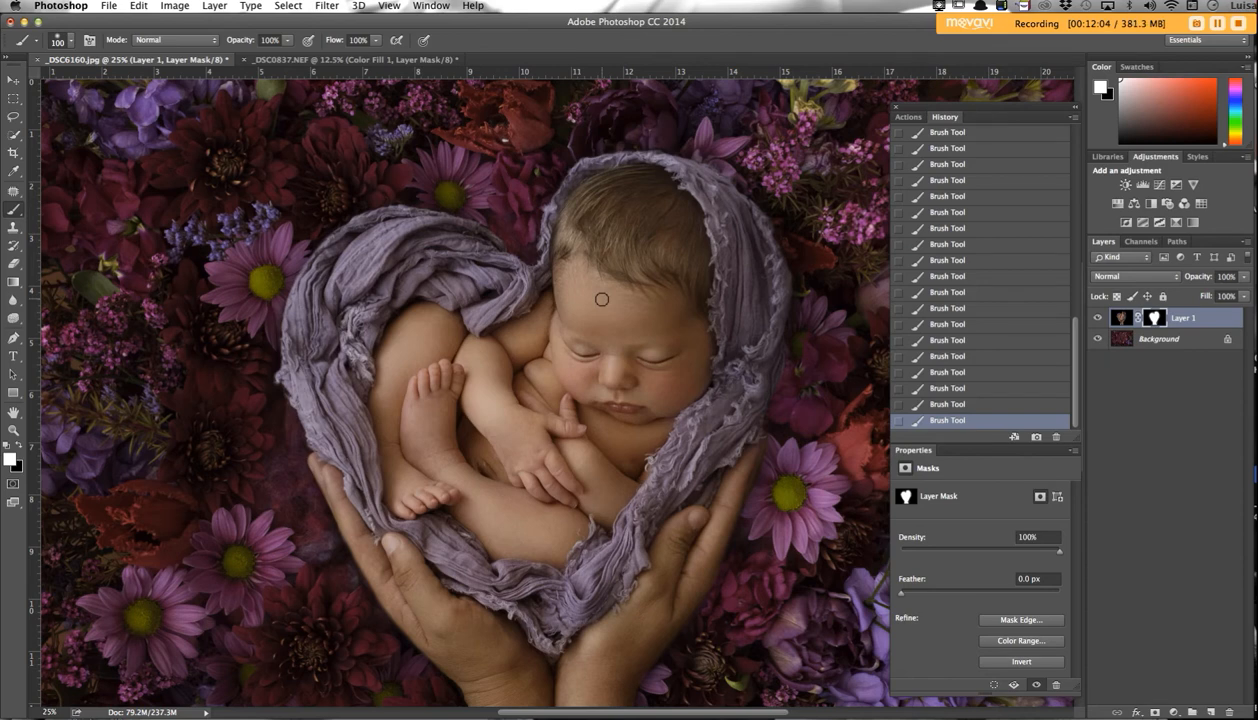
{"action": "key", "text": "bracketleft"}
{"action": "key", "text": "bracketleft"}
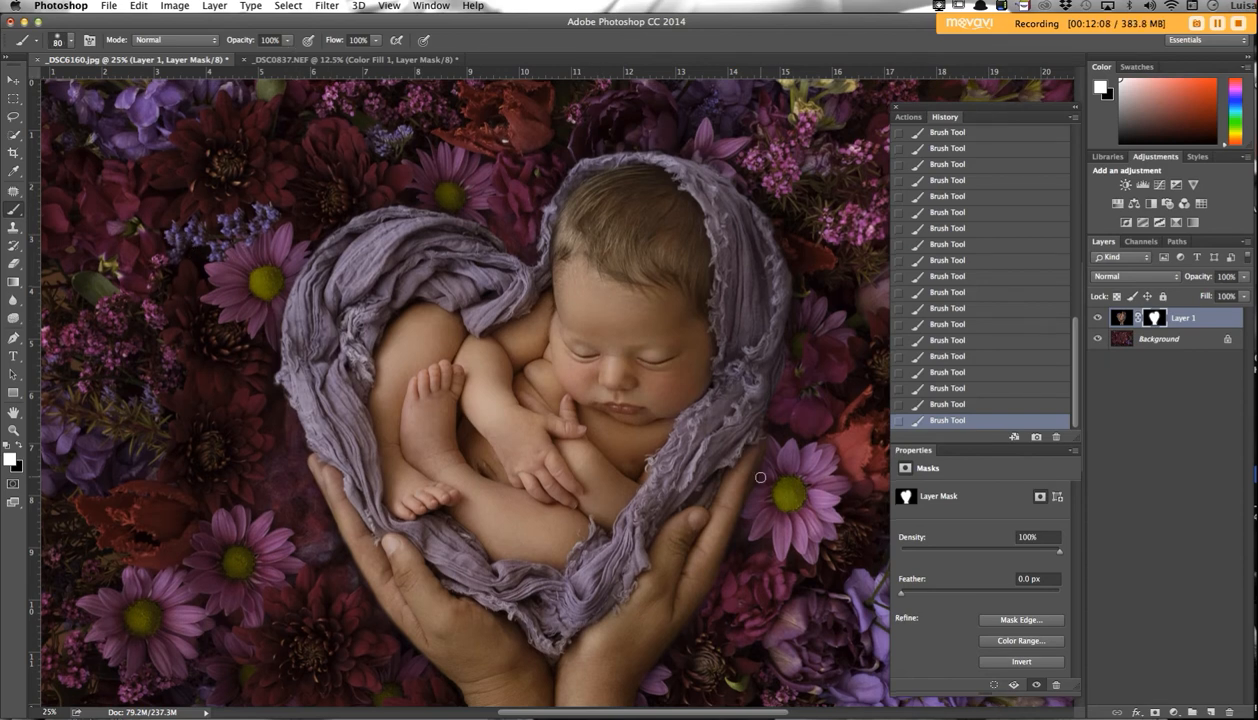
{"action": "key", "text": "bracketleft"}
Set the mask brush to black, size 30 and 9% opacity, and go over the edges around the wrap, hands and forearms.
{"action": "key", "text": "super+equal"}
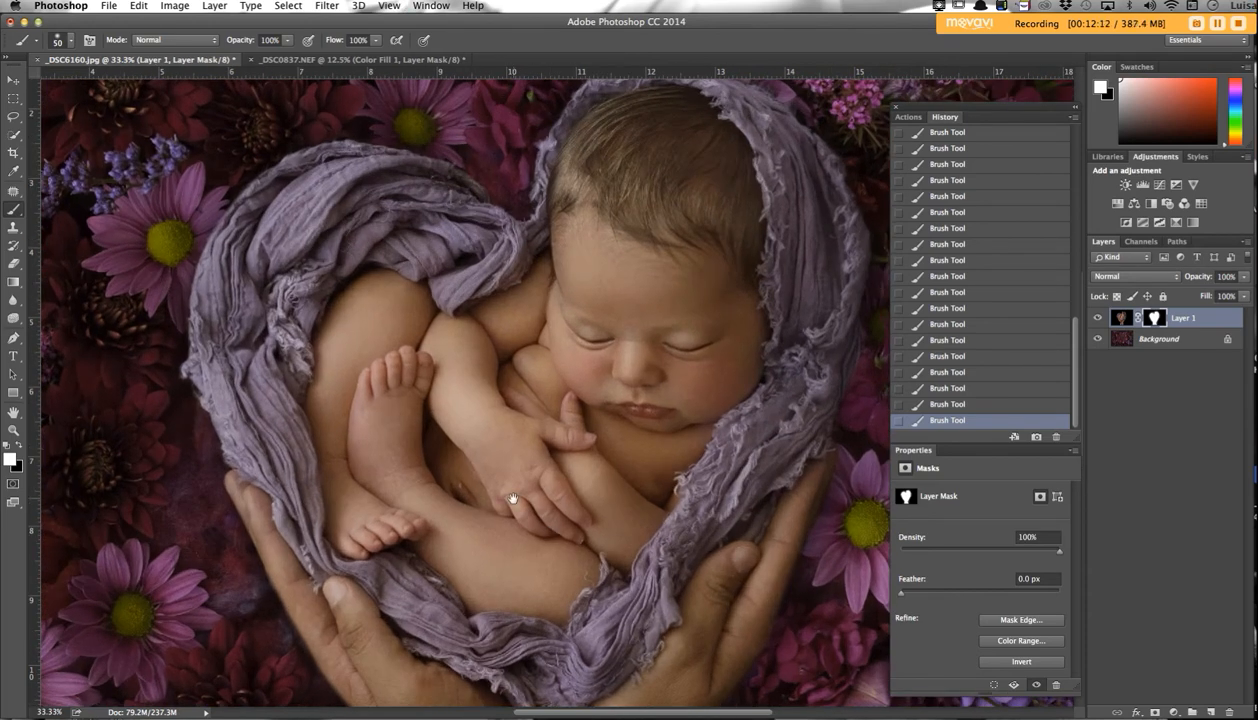
{"action": "left_click_drag", "start_coordinate": [525, 503], "coordinate": [338, 402]}
{"action": "key", "text": "bracketleft"}
{"action": "left_click_drag", "start_coordinate": [287, 40], "coordinate": [218, 73]}
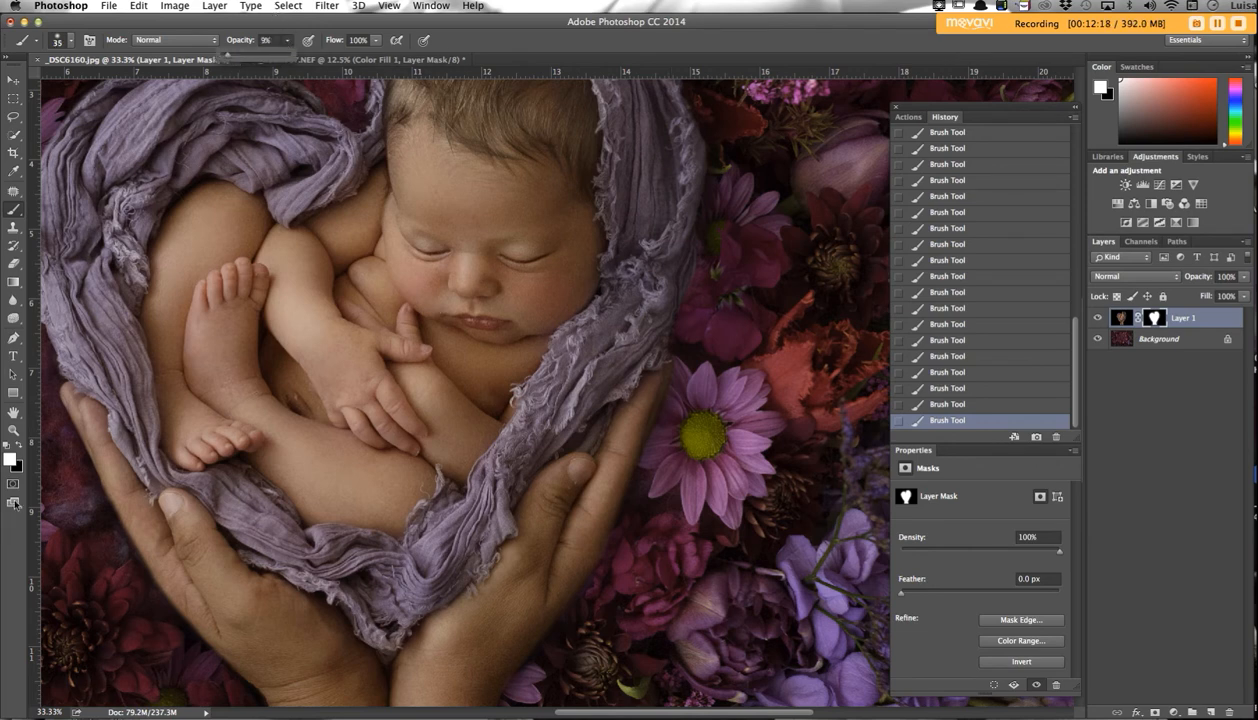
{"action": "left_click", "coordinate": [18, 446]}
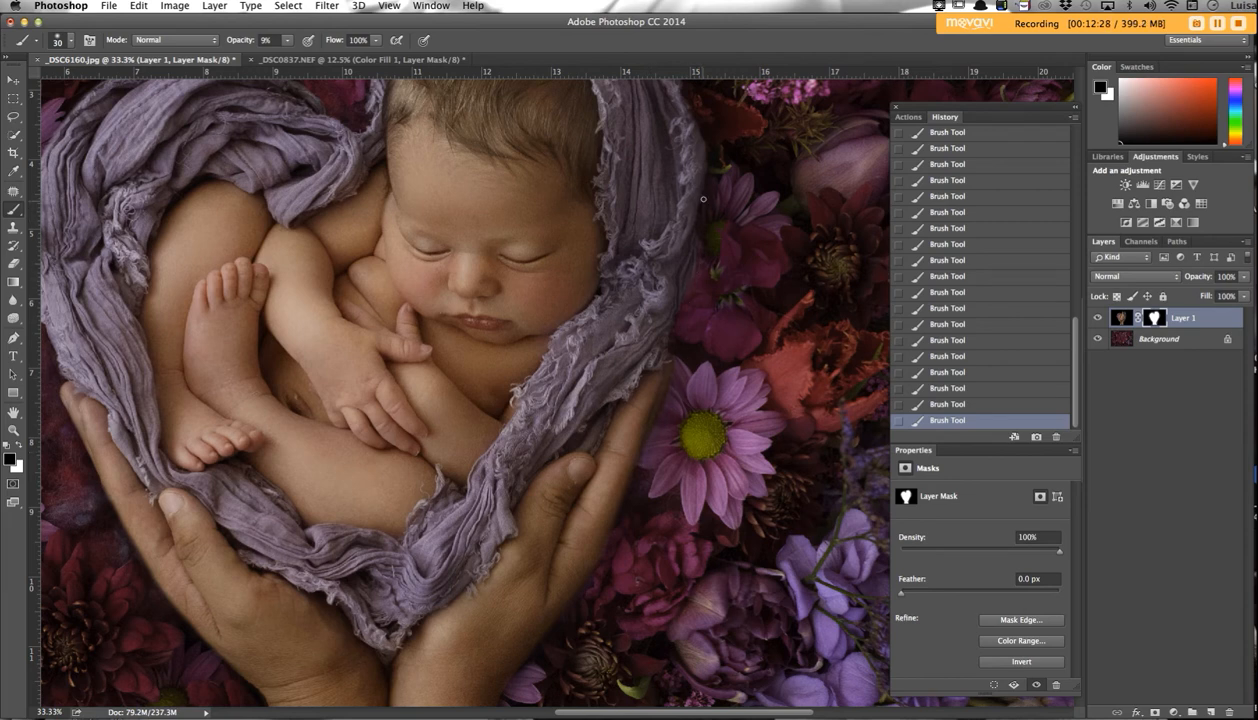
{"action": "scroll", "coordinate": [696, 218], "scroll_direction": "up", "scroll_amount": 5}
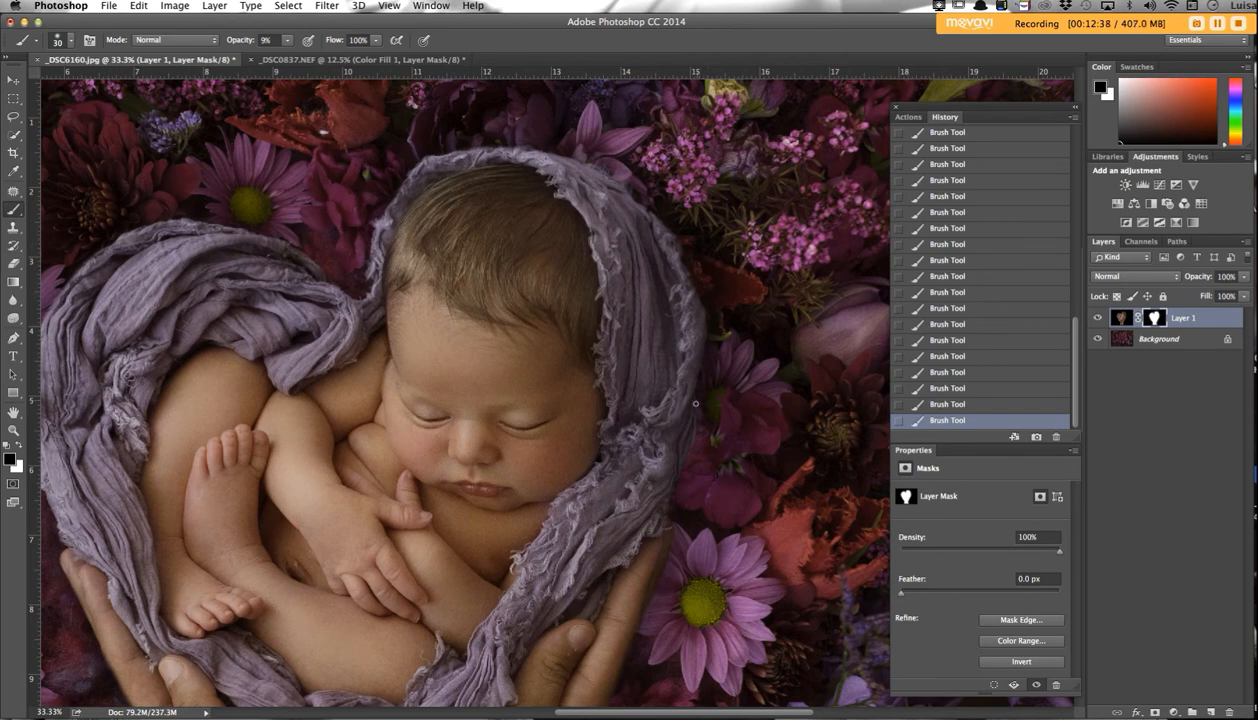
{"action": "scroll", "coordinate": [672, 510], "scroll_direction": "down", "scroll_amount": 10}
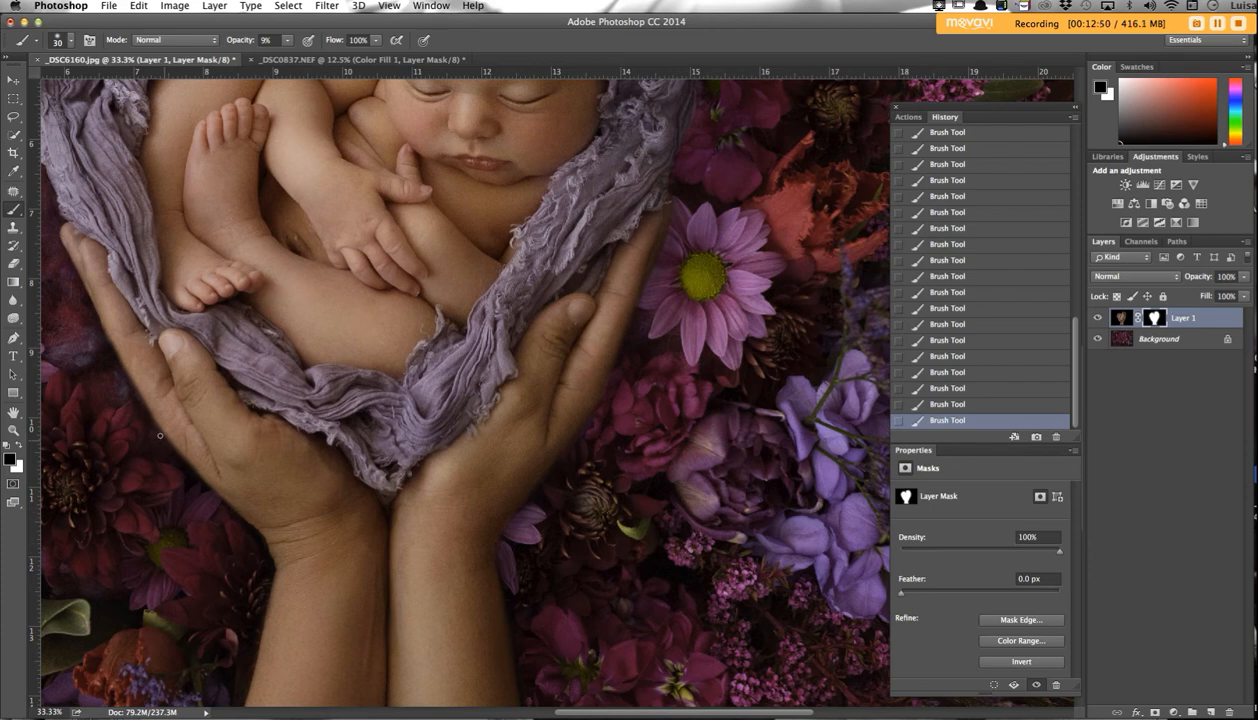
{"action": "scroll", "coordinate": [107, 330], "scroll_direction": "up", "scroll_amount": 5}
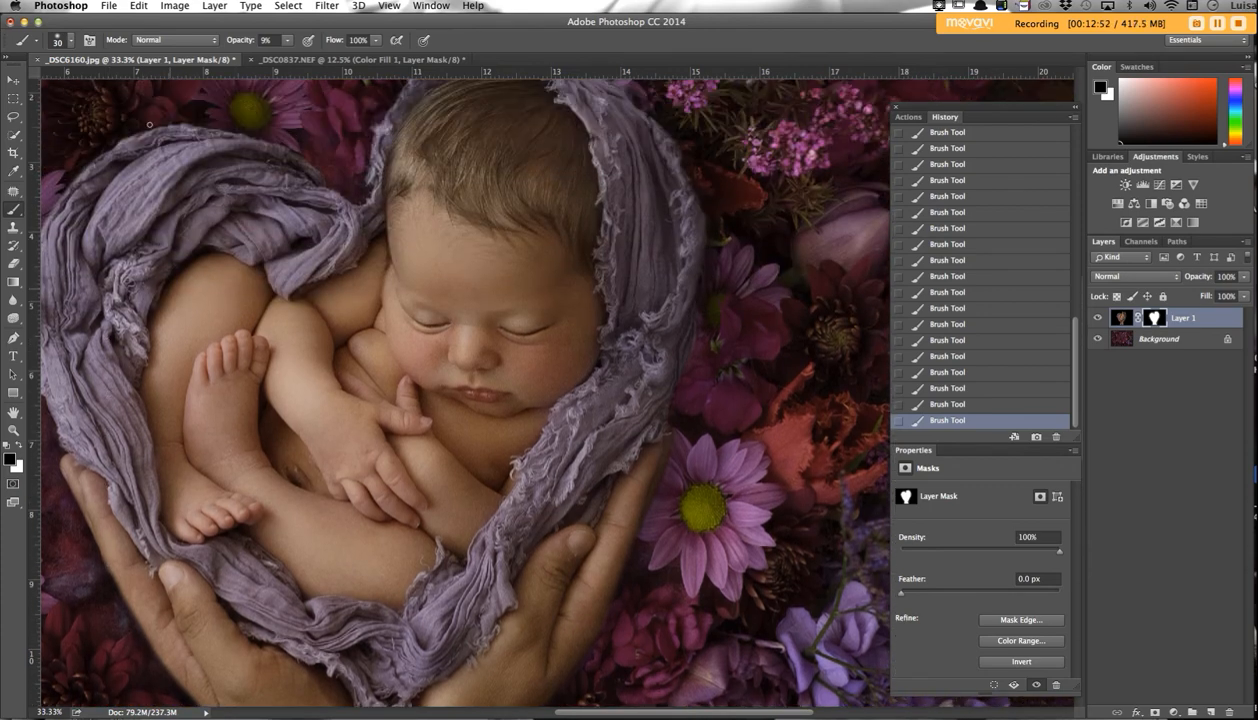
{"action": "scroll", "coordinate": [273, 162], "scroll_direction": "left", "scroll_amount": 5}
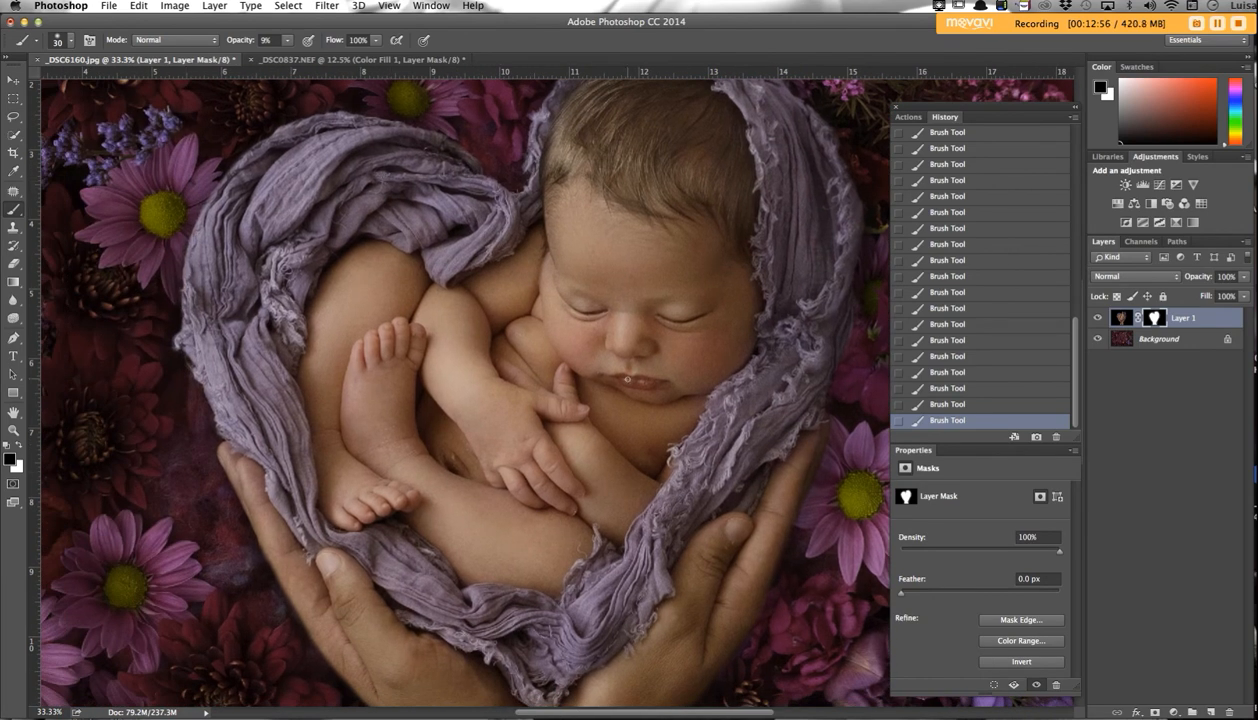
{"action": "key", "text": "super+minus"}
{"action": "key", "text": "super+minus"}
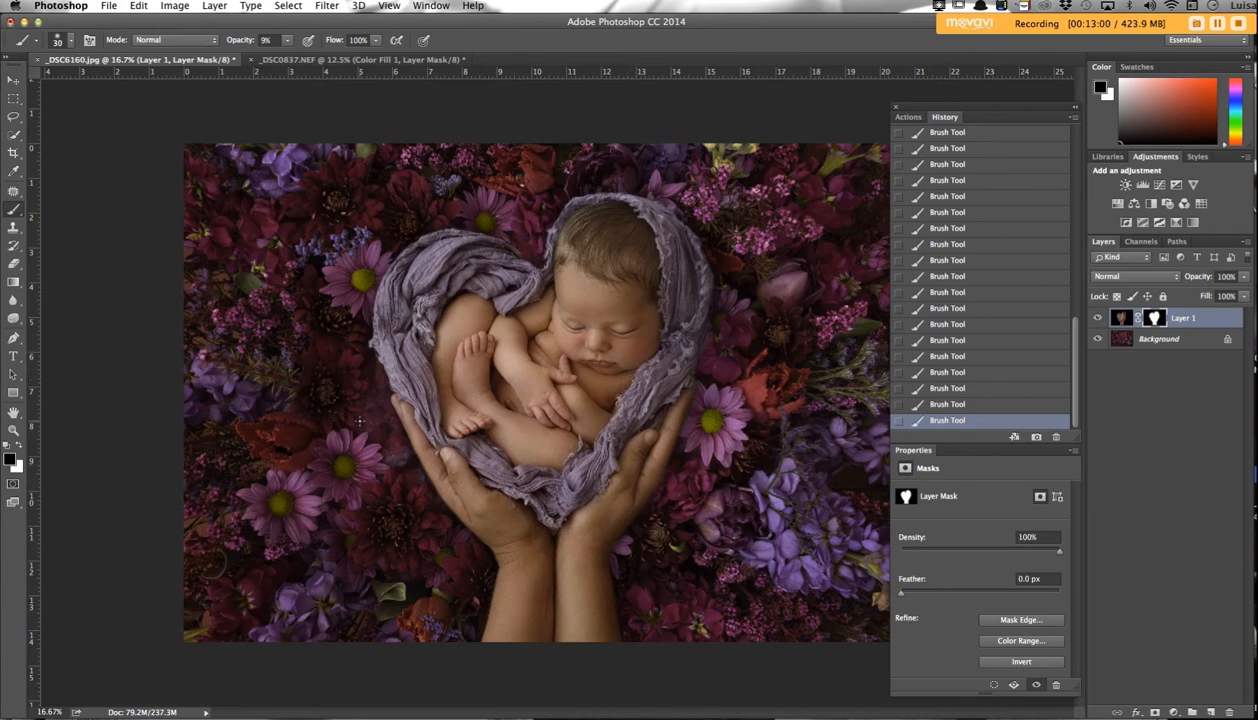
Duplicate the Background layer and use Liquify to push the daisies beside the left hand slightly inward on the copy.
{"action": "left_click", "coordinate": [1186, 341]}
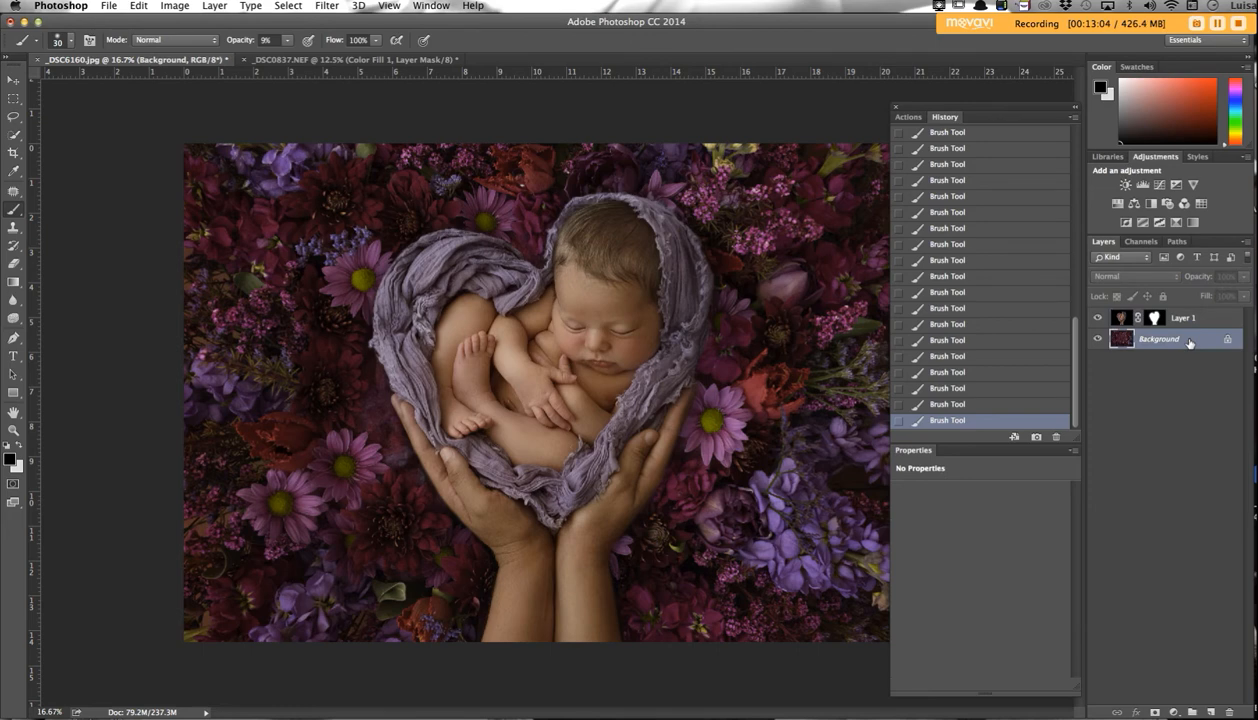
{"action": "key", "text": "super+j"}
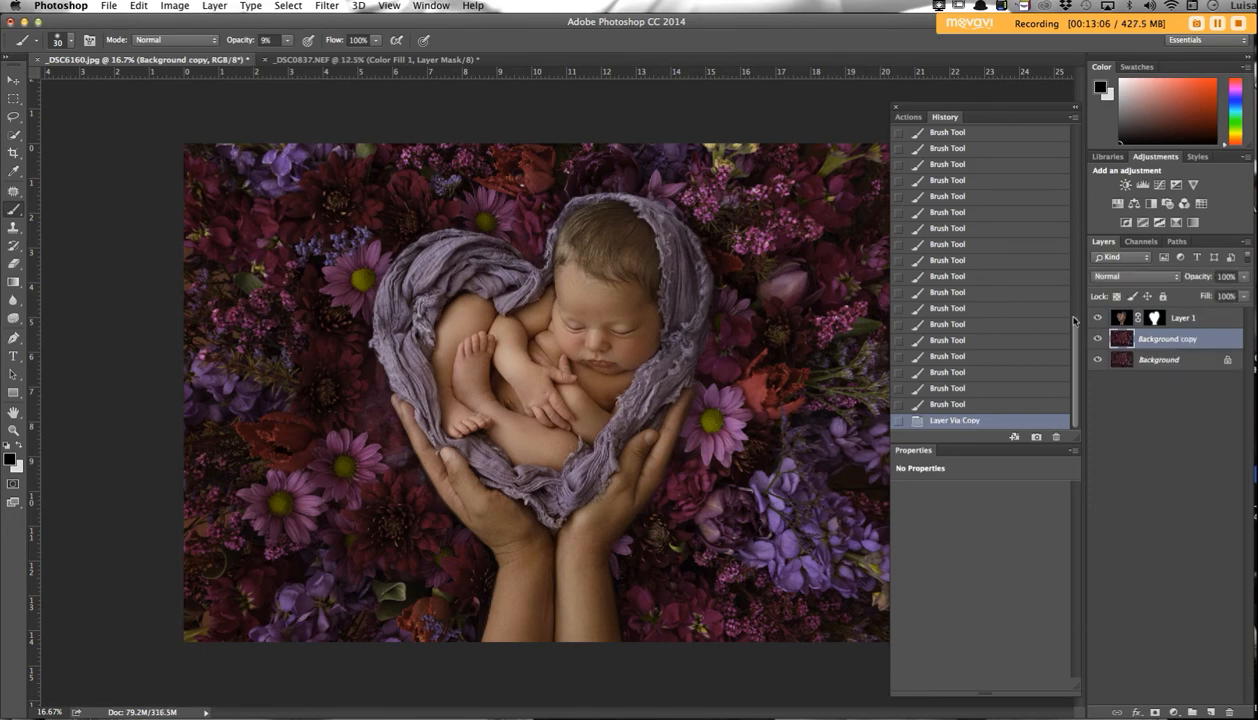
{"action": "left_click", "coordinate": [318, 6]}
{"action": "left_click", "coordinate": [345, 120]}
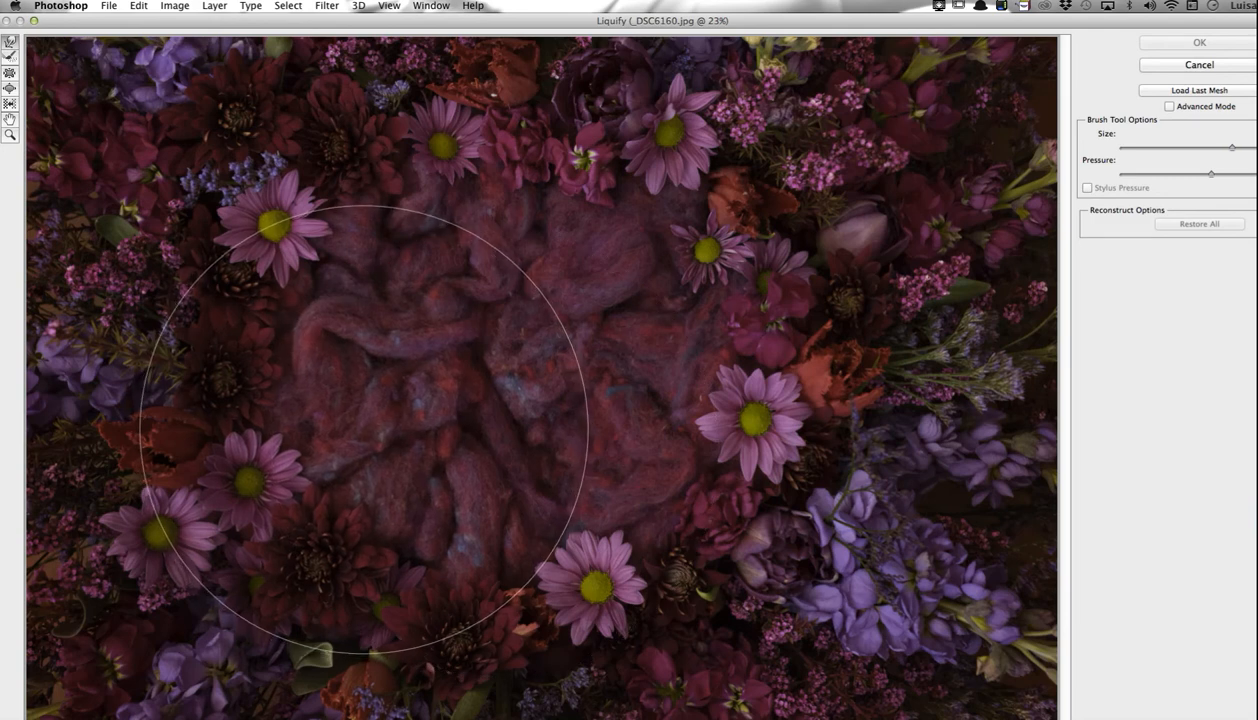
{"action": "left_click_drag", "start_coordinate": [340, 452], "coordinate": [374, 432]}
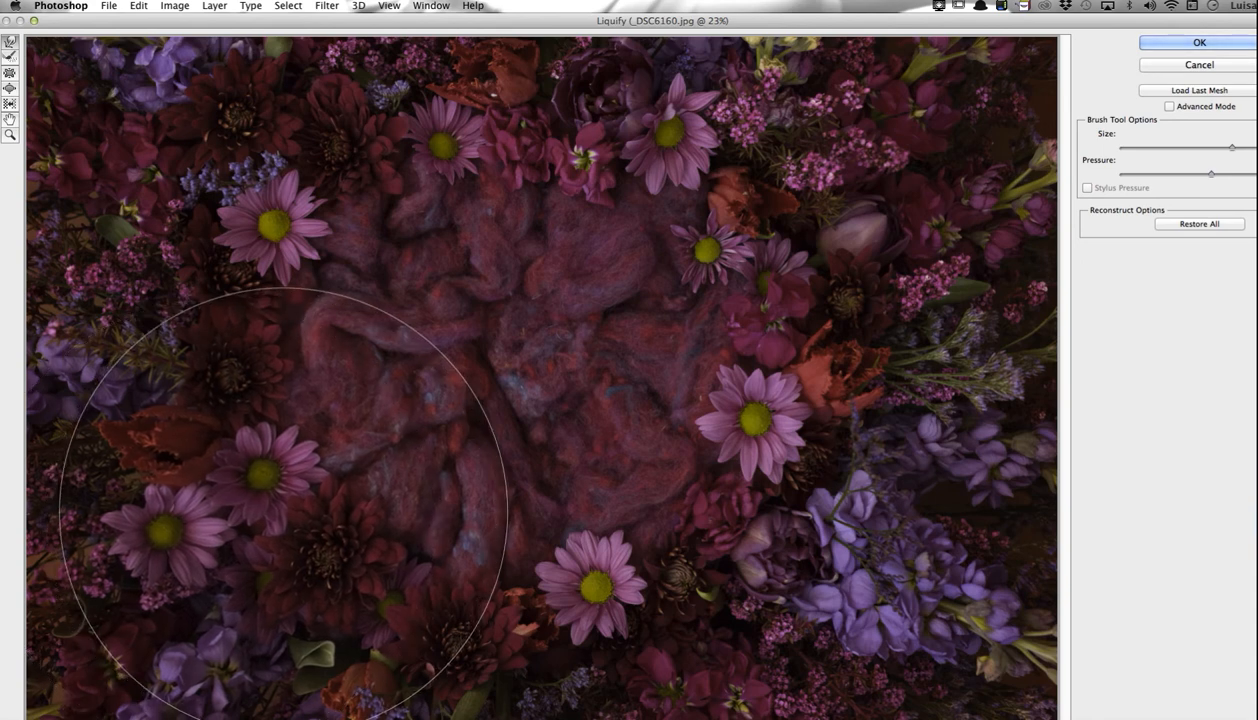
{"action": "left_click", "coordinate": [1160, 41]}
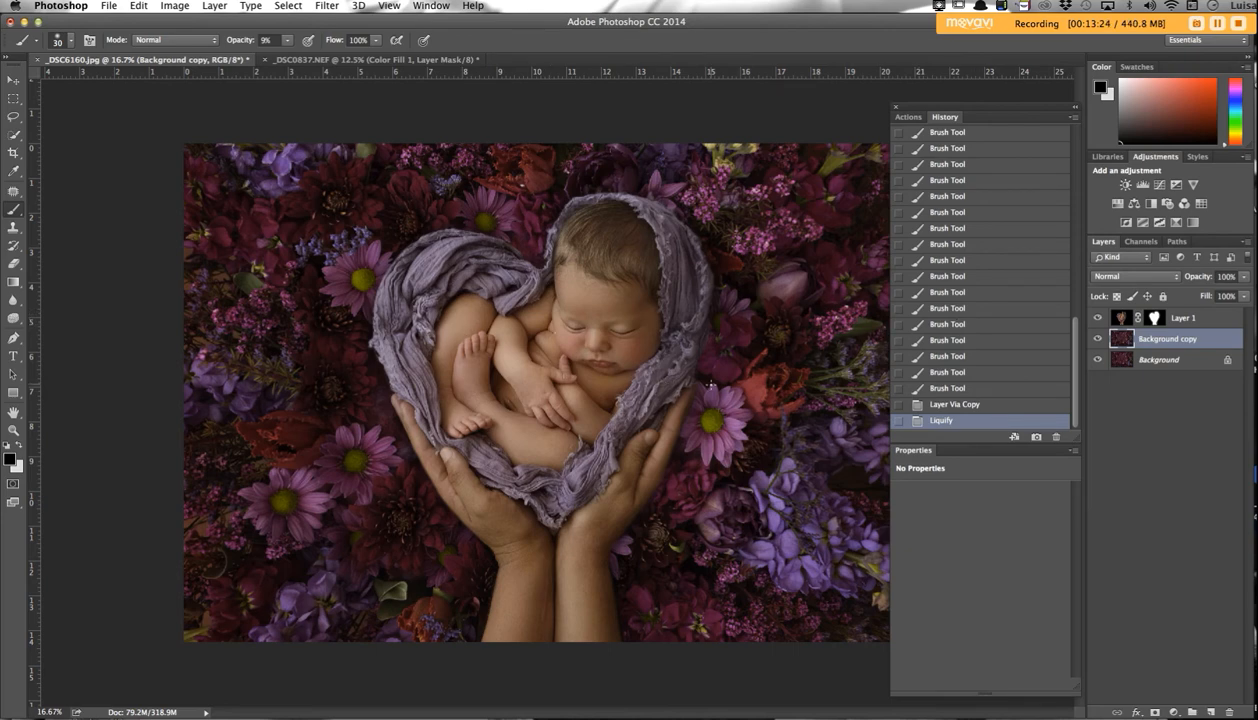
Reposition the baby and hands on Layer 1 slightly against the floral backdrop with the Move tool.
{"action": "key", "text": "super+minus"}
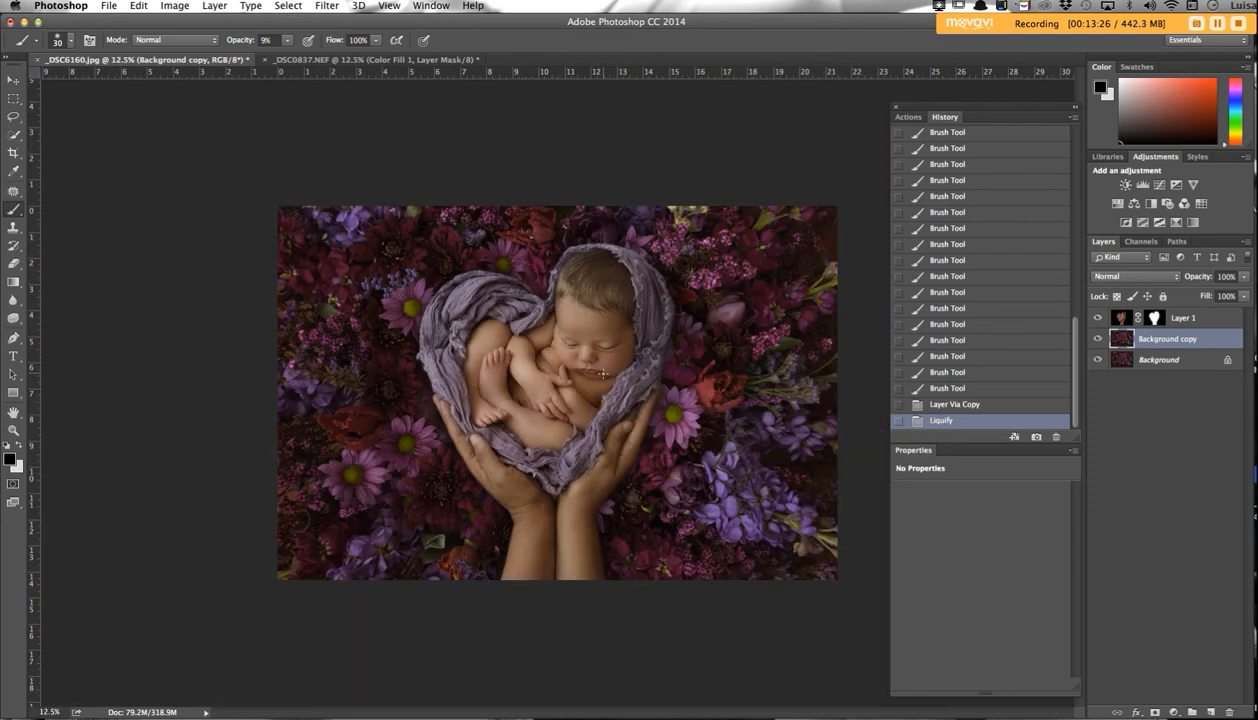
{"action": "left_click", "coordinate": [1190, 318]}
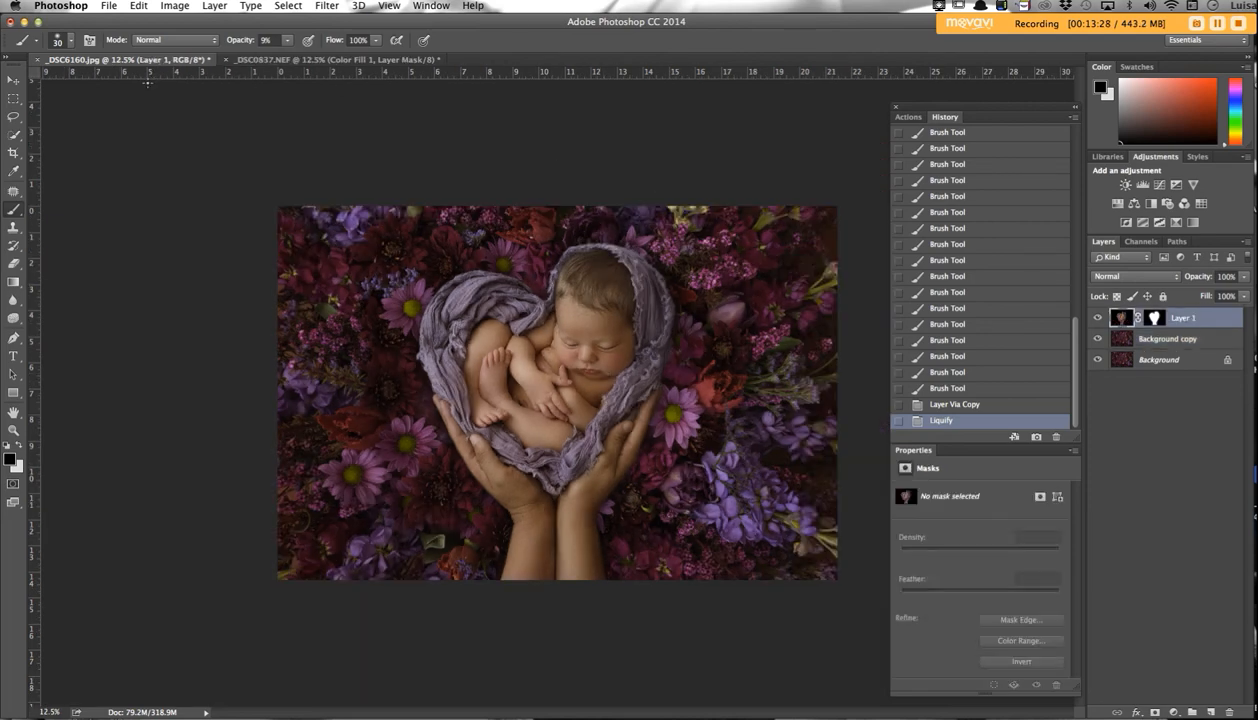
{"action": "left_click", "coordinate": [17, 84]}
{"action": "left_click_drag", "start_coordinate": [578, 450], "coordinate": [564, 448]}
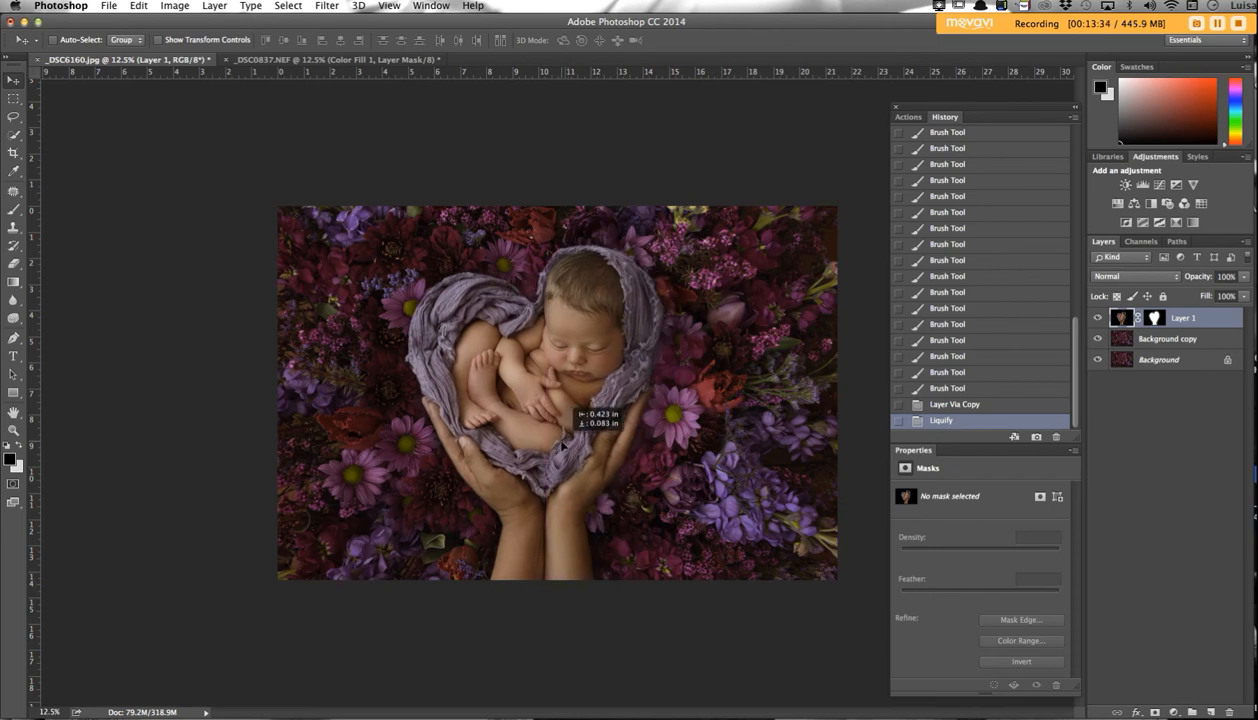
{"action": "left_click_drag", "start_coordinate": [563, 447], "coordinate": [569, 446]}
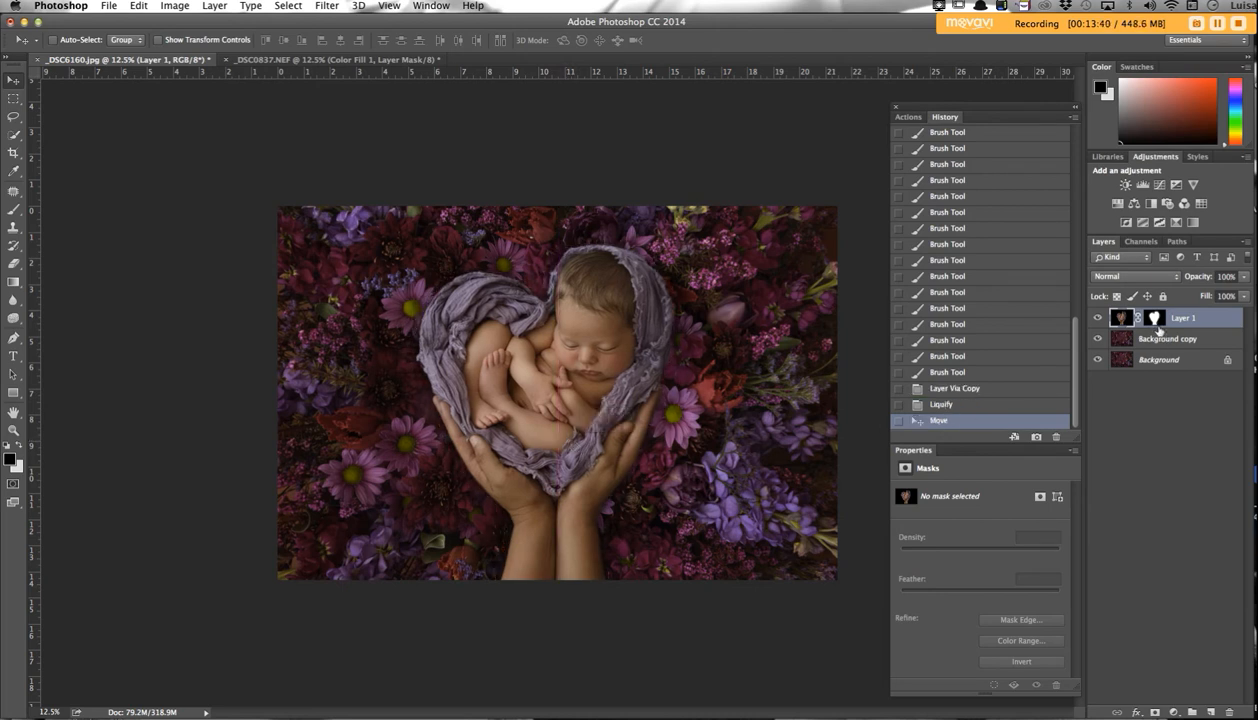
Target Layer 1's mask and lower the layer's opacity to 61% so the flowers underneath show through.
{"action": "left_click", "coordinate": [1158, 320]}
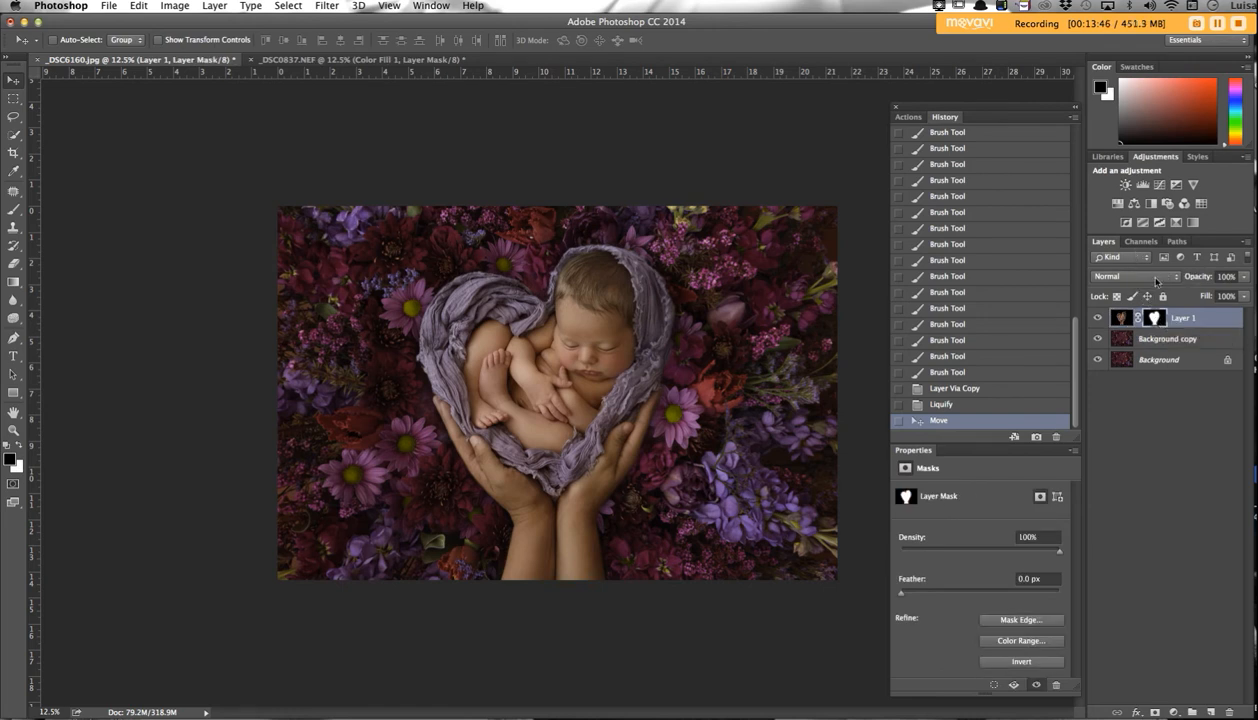
{"action": "left_click_drag", "start_coordinate": [1244, 277], "coordinate": [1221, 293]}
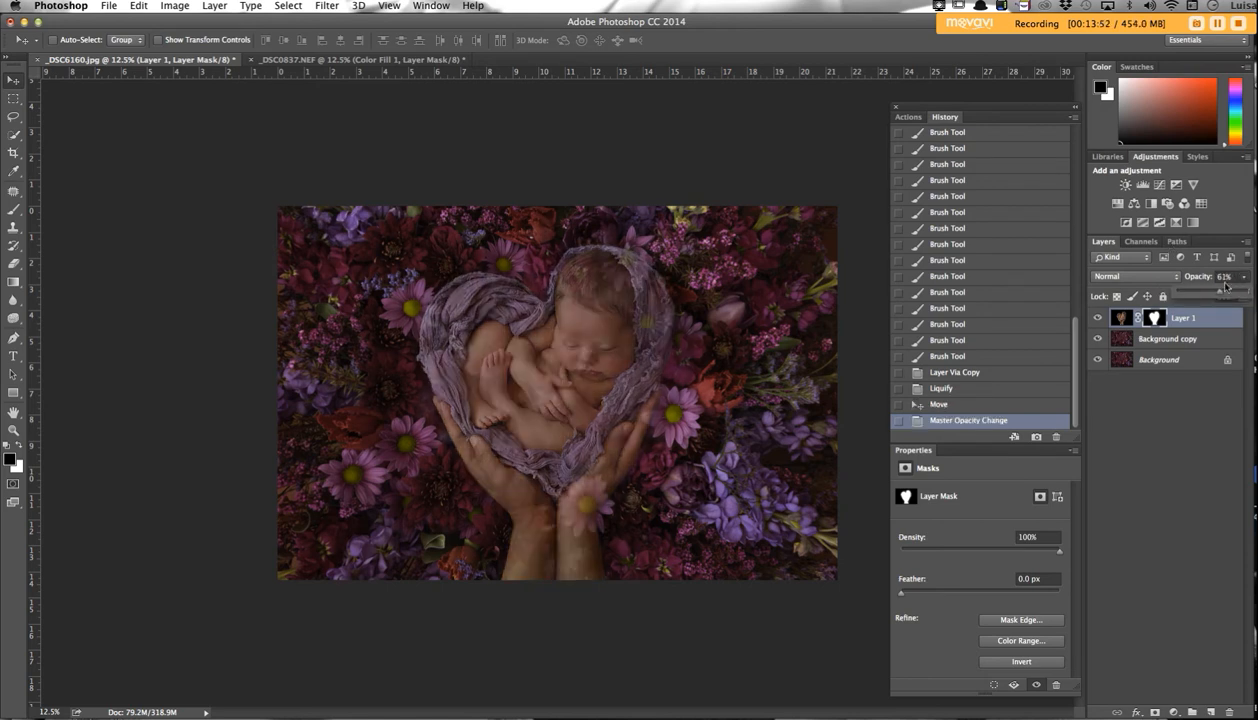
{"action": "key", "text": "super+plus"}
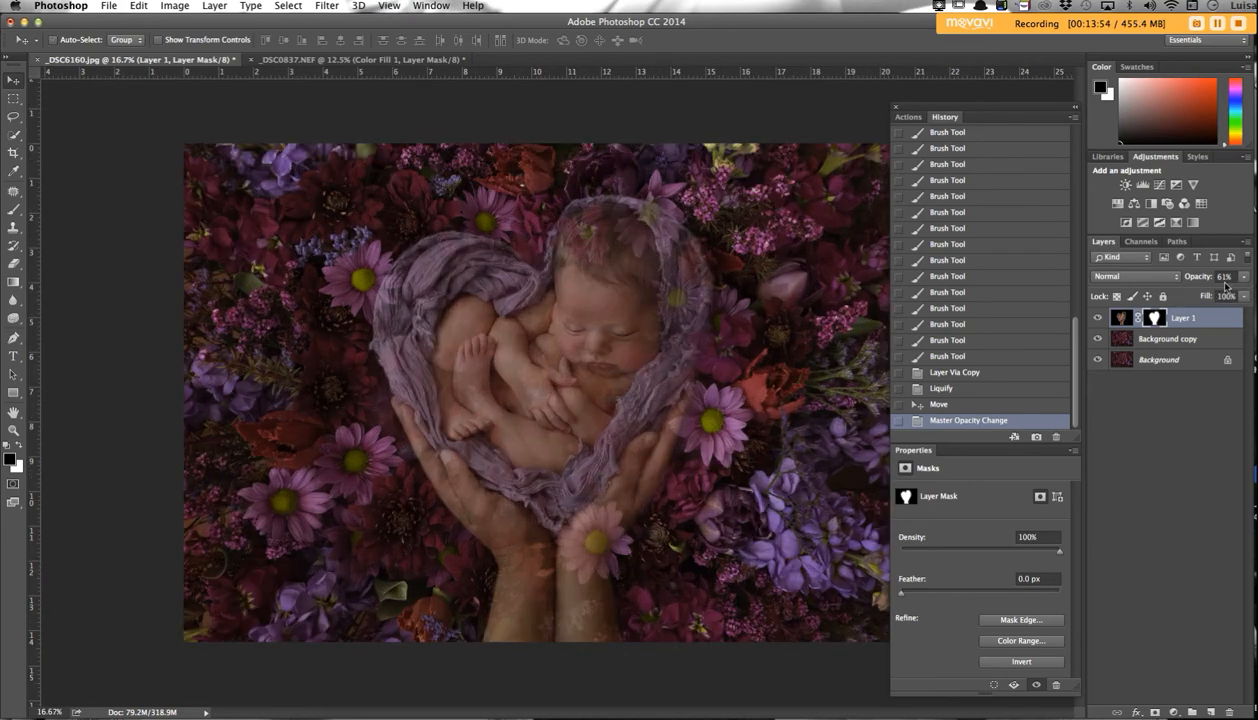
{"action": "key", "text": "super+plus"}
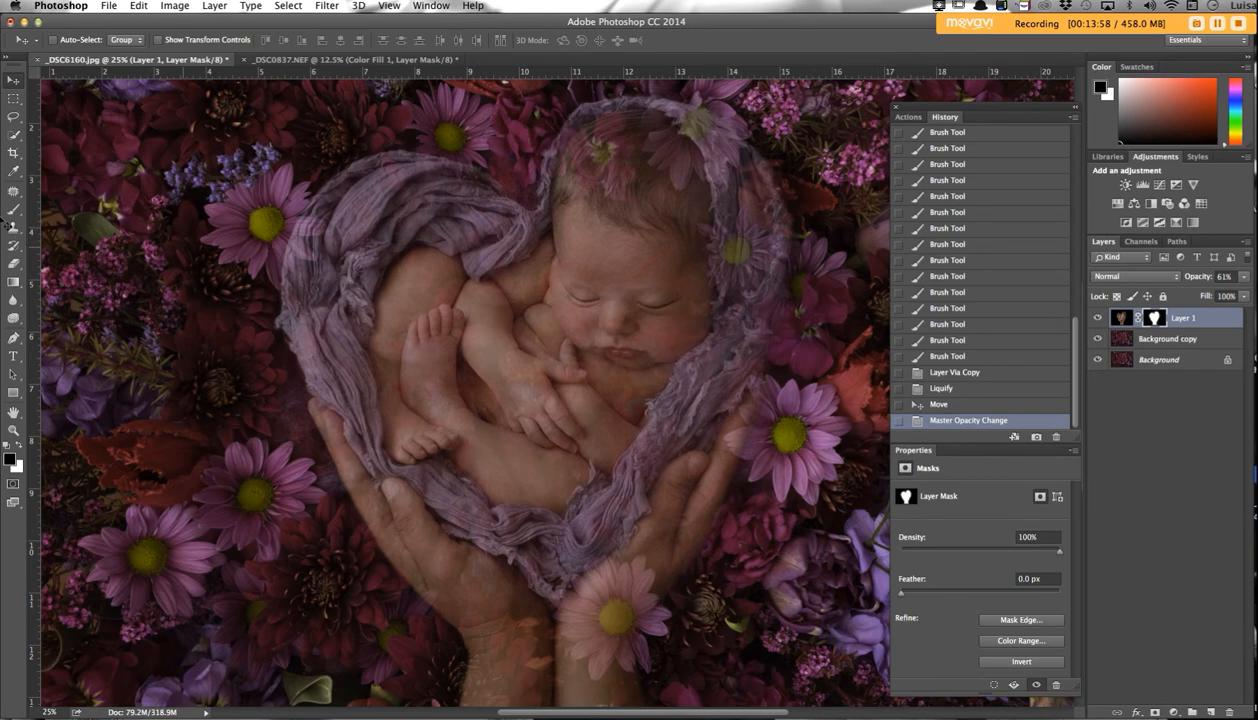
Reveal the daisy petals overlapping the wrap's upper-left edge by painting the mask with a black brush at 100% opacity.
{"action": "left_click", "coordinate": [13, 213]}
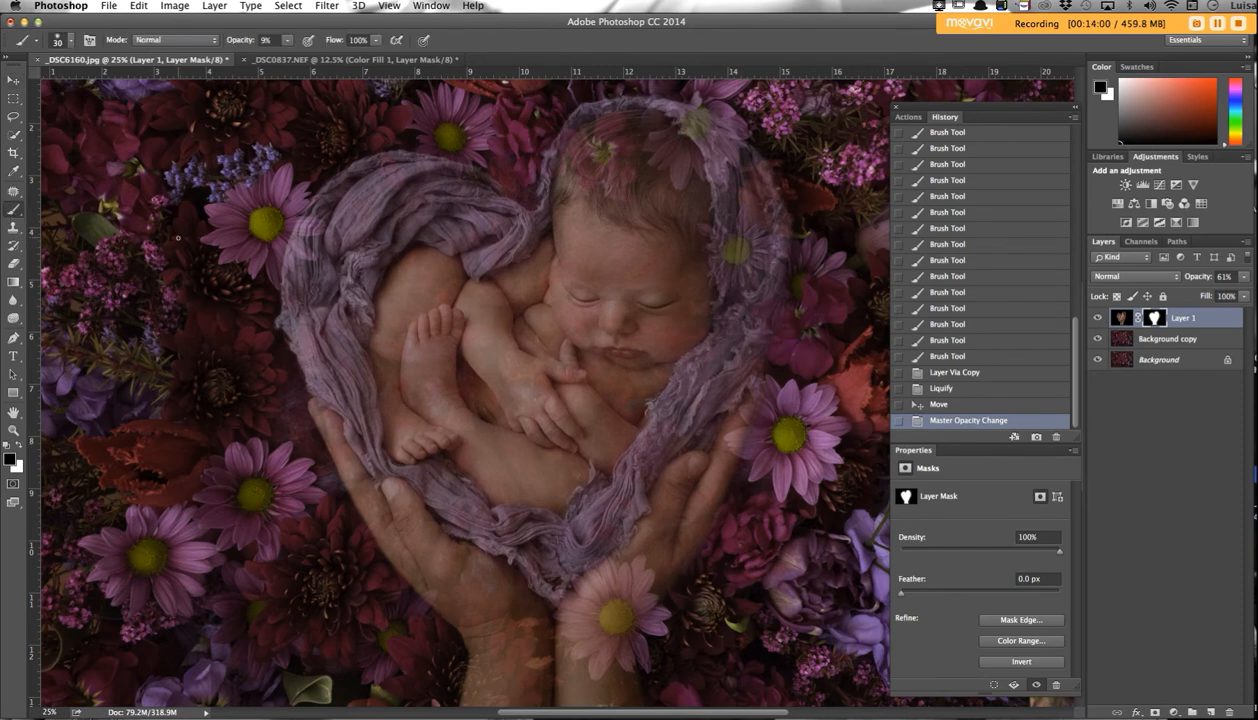
{"action": "left_click", "coordinate": [21, 446]}
{"action": "left_click", "coordinate": [351, 231]}
{"action": "key", "text": "x"}
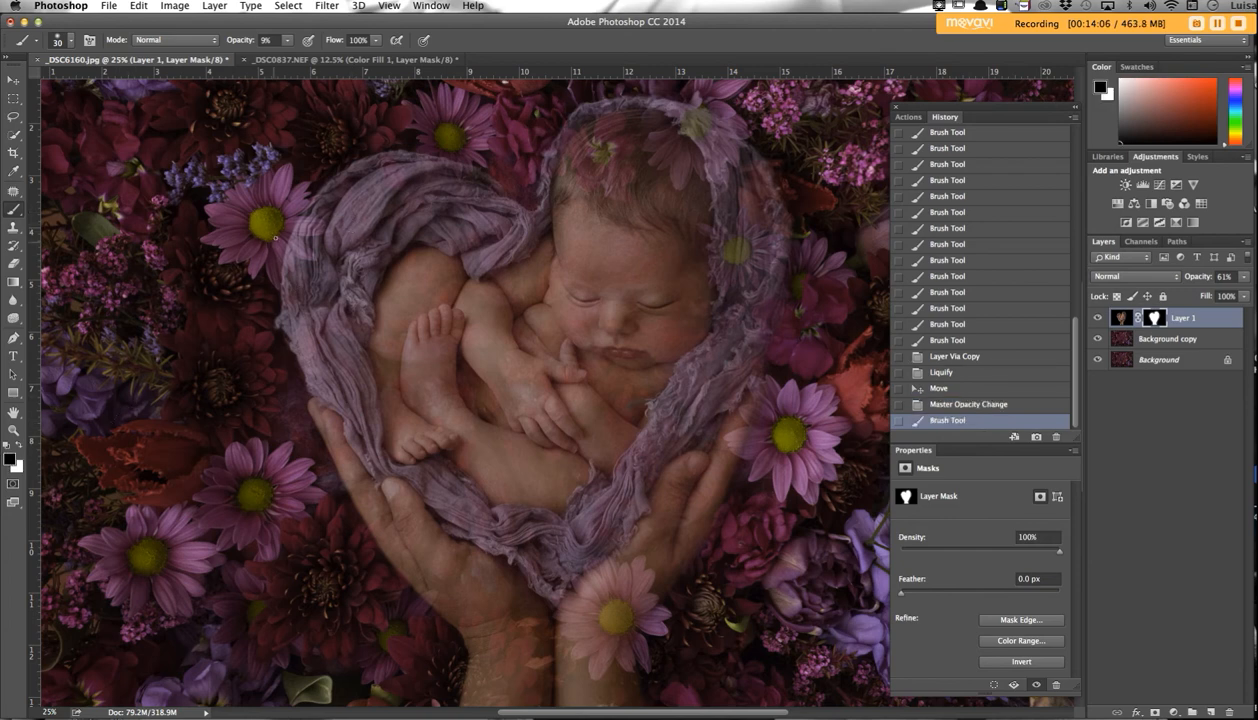
{"action": "mouse_move", "coordinate": [287, 40]}
{"action": "left_mouse_down"}
{"action": "mouse_move", "coordinate": [288, 58]}
{"action": "mouse_move", "coordinate": [358, 58]}
{"action": "left_mouse_up"}
{"action": "left_click", "coordinate": [310, 222]}
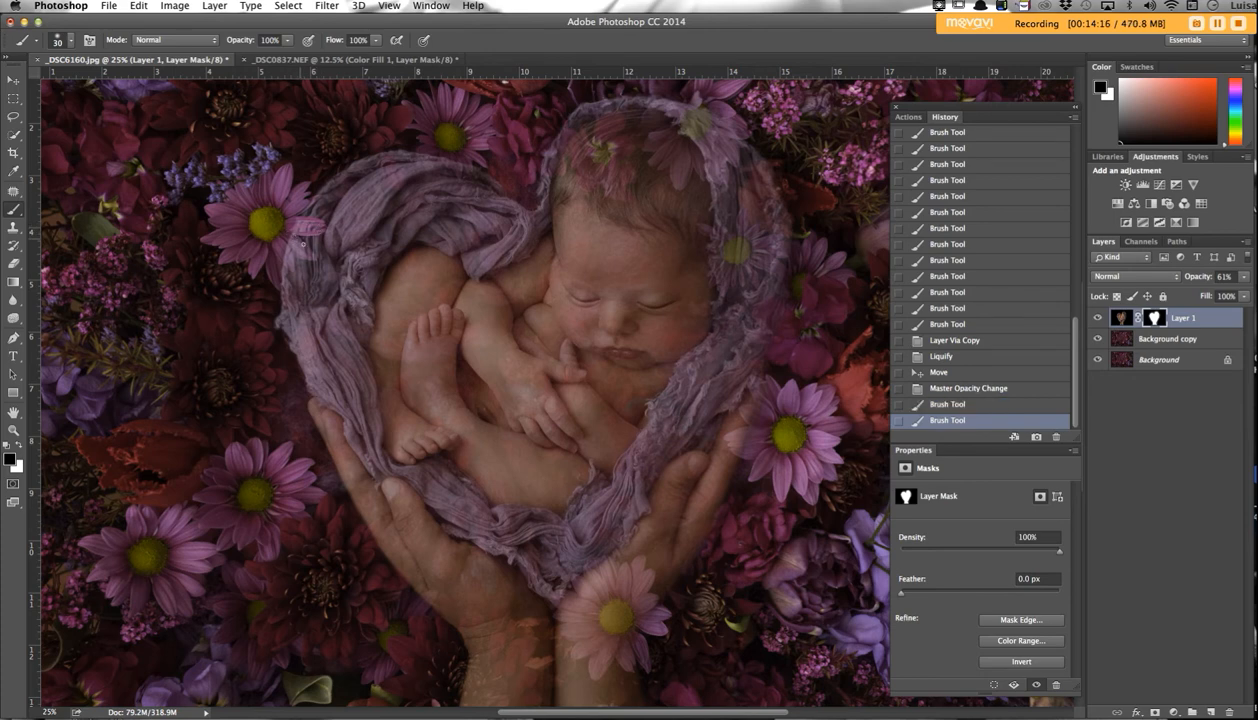
{"action": "left_click_drag", "start_coordinate": [308, 250], "coordinate": [278, 262]}
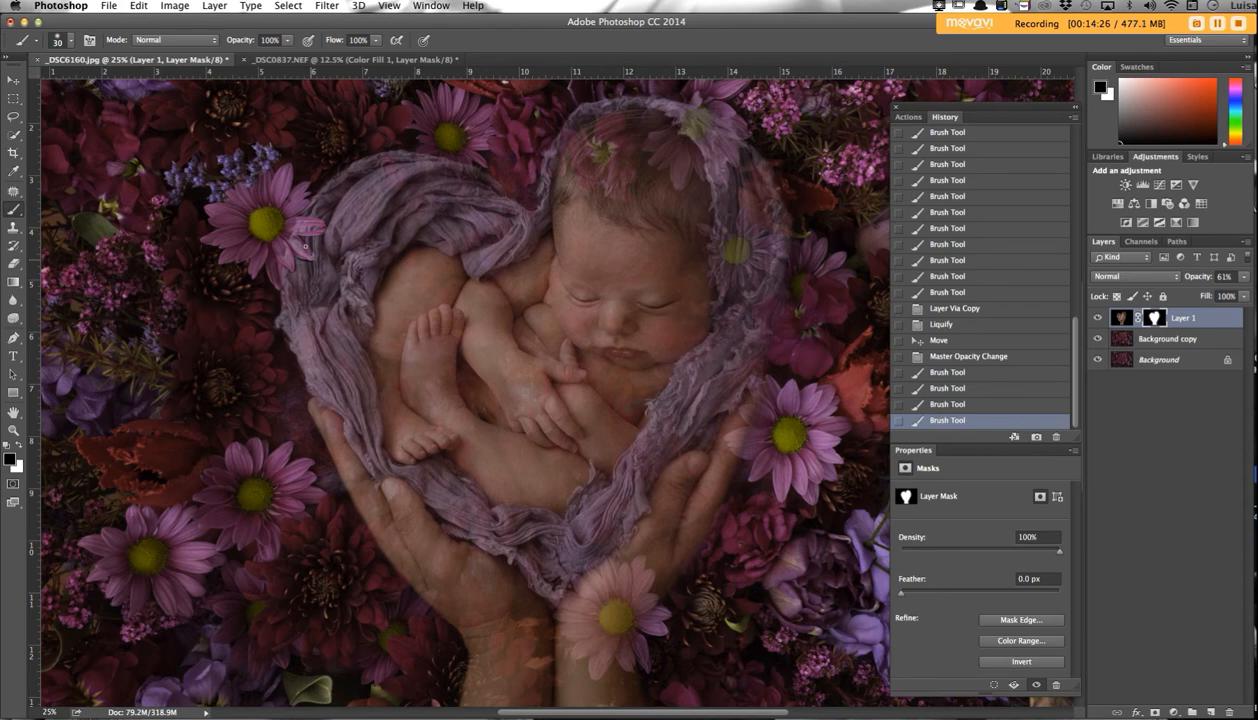
{"action": "mouse_move", "coordinate": [309, 245]}
{"action": "left_mouse_down"}
{"action": "mouse_move", "coordinate": [291, 219]}
{"action": "mouse_move", "coordinate": [291, 200]}
{"action": "left_mouse_up"}
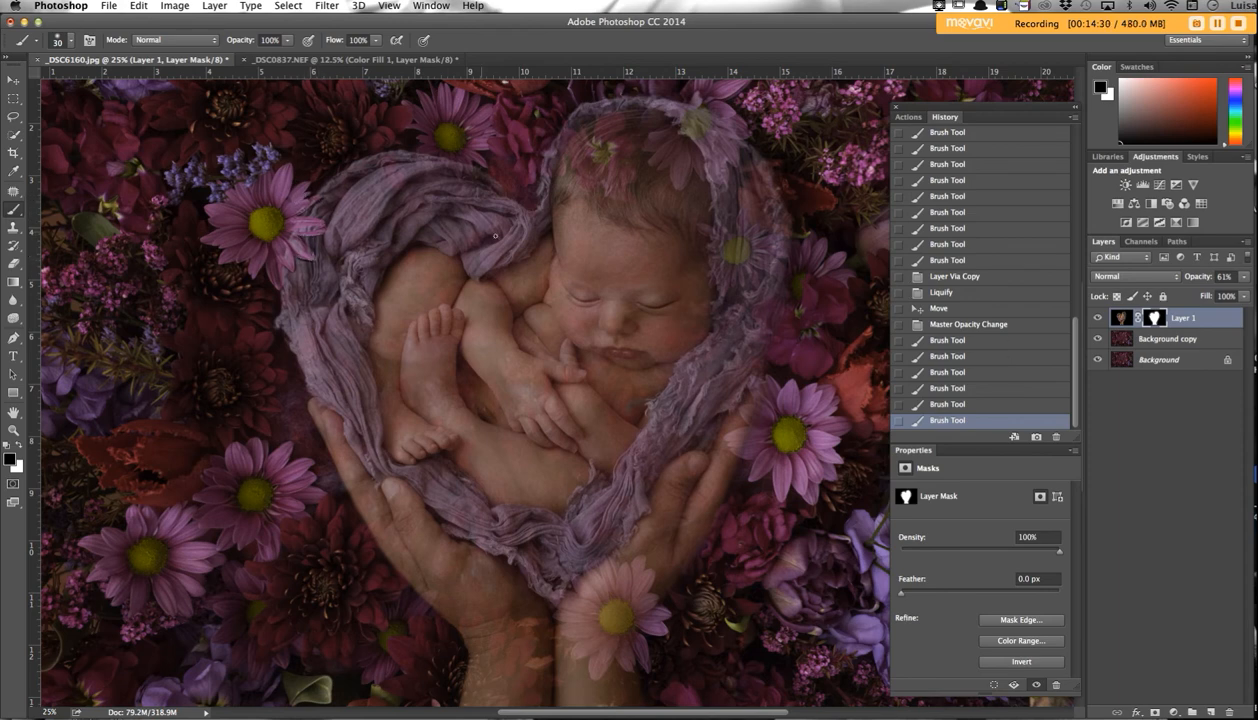
Paint black on the mask to bring out the flowers at the wrap's right edge and beside both palms.
{"action": "left_click", "coordinate": [784, 306]}
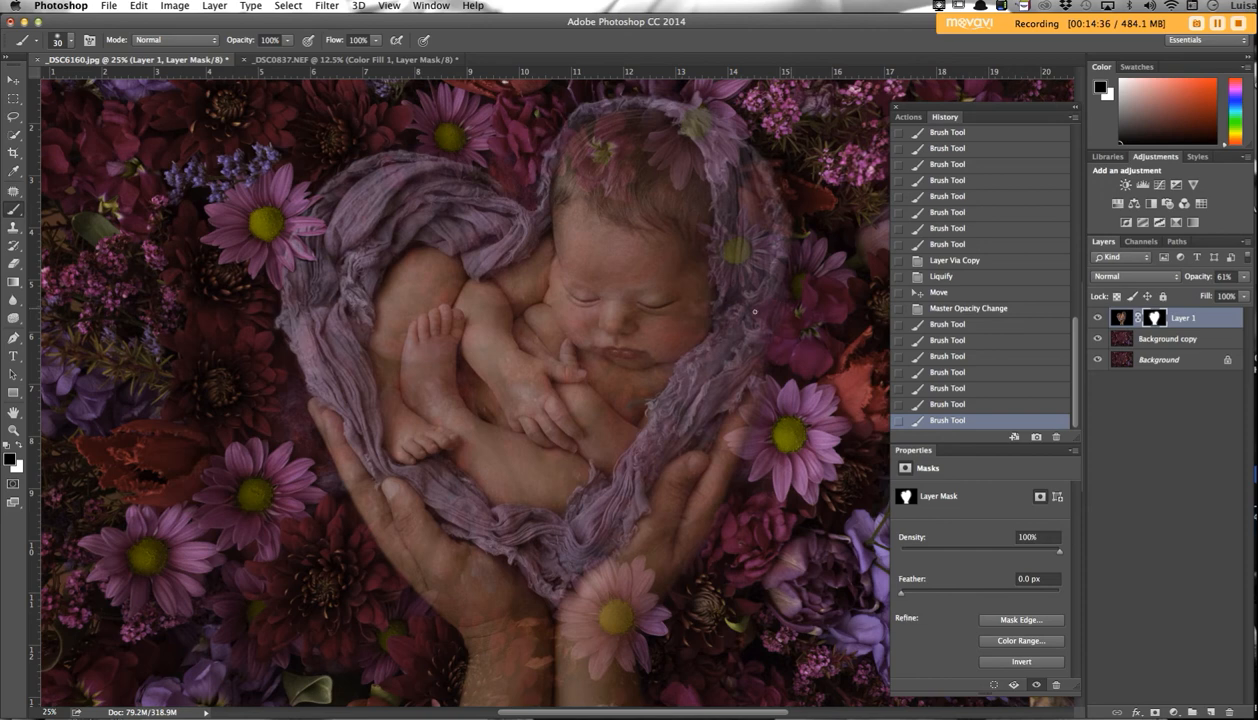
{"action": "left_click_drag", "start_coordinate": [766, 350], "coordinate": [769, 325]}
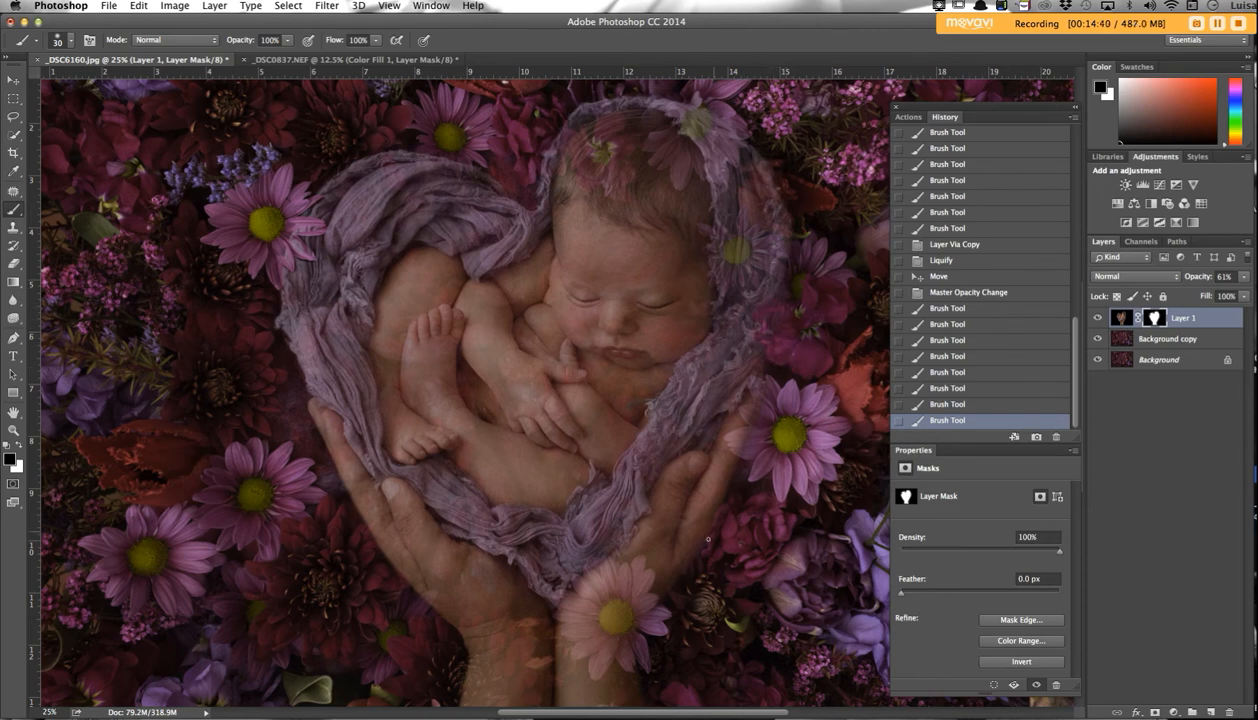
{"action": "scroll", "coordinate": [688, 535], "scroll_direction": "down", "scroll_amount": 2}
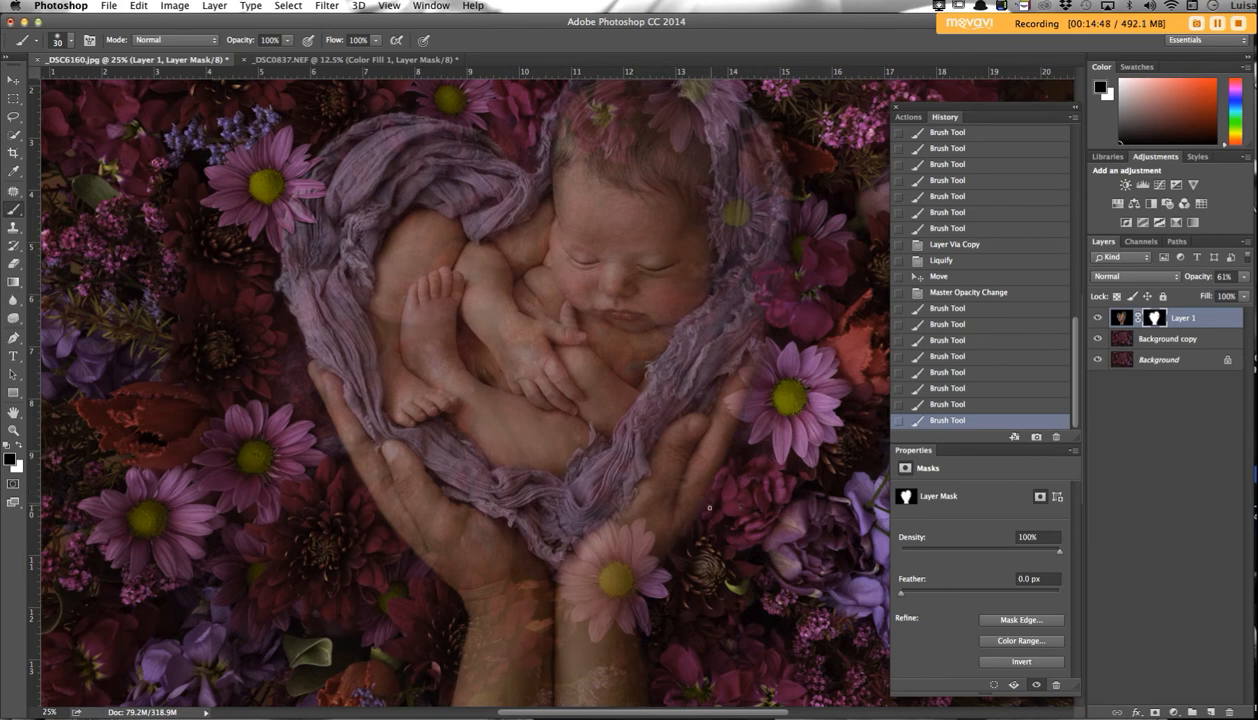
{"action": "left_click", "coordinate": [722, 504]}
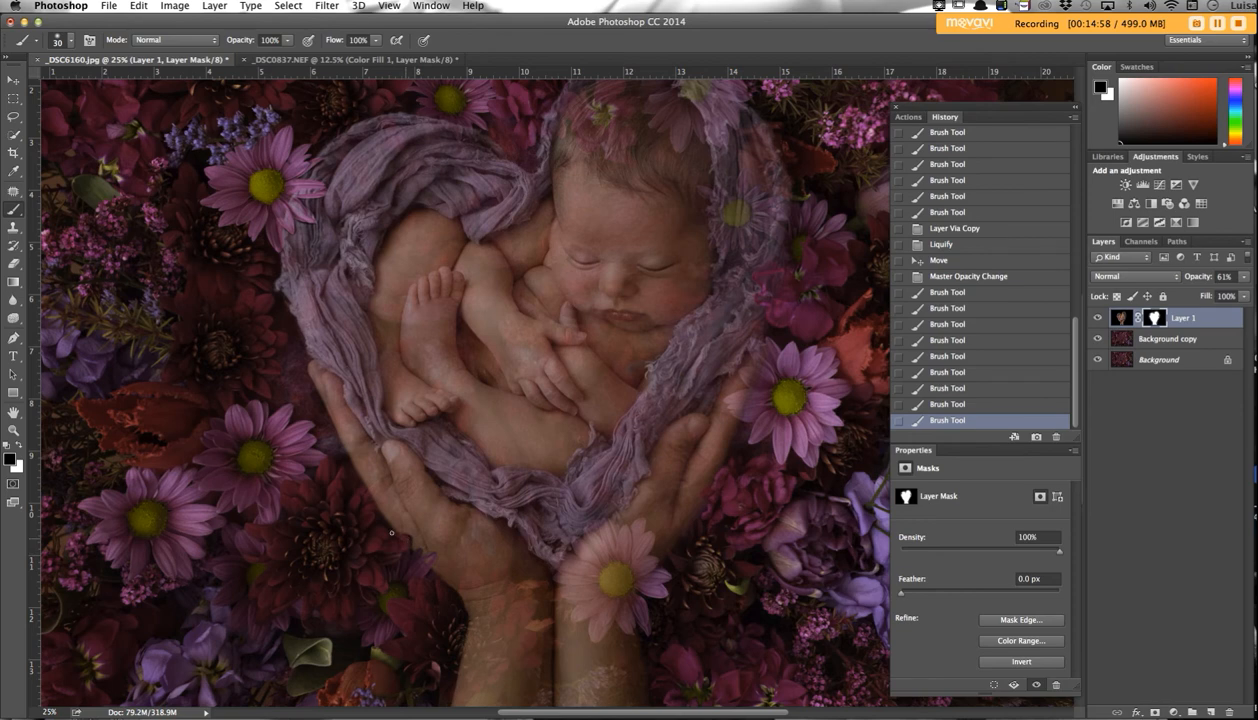
{"action": "left_click_drag", "start_coordinate": [416, 552], "coordinate": [383, 517]}
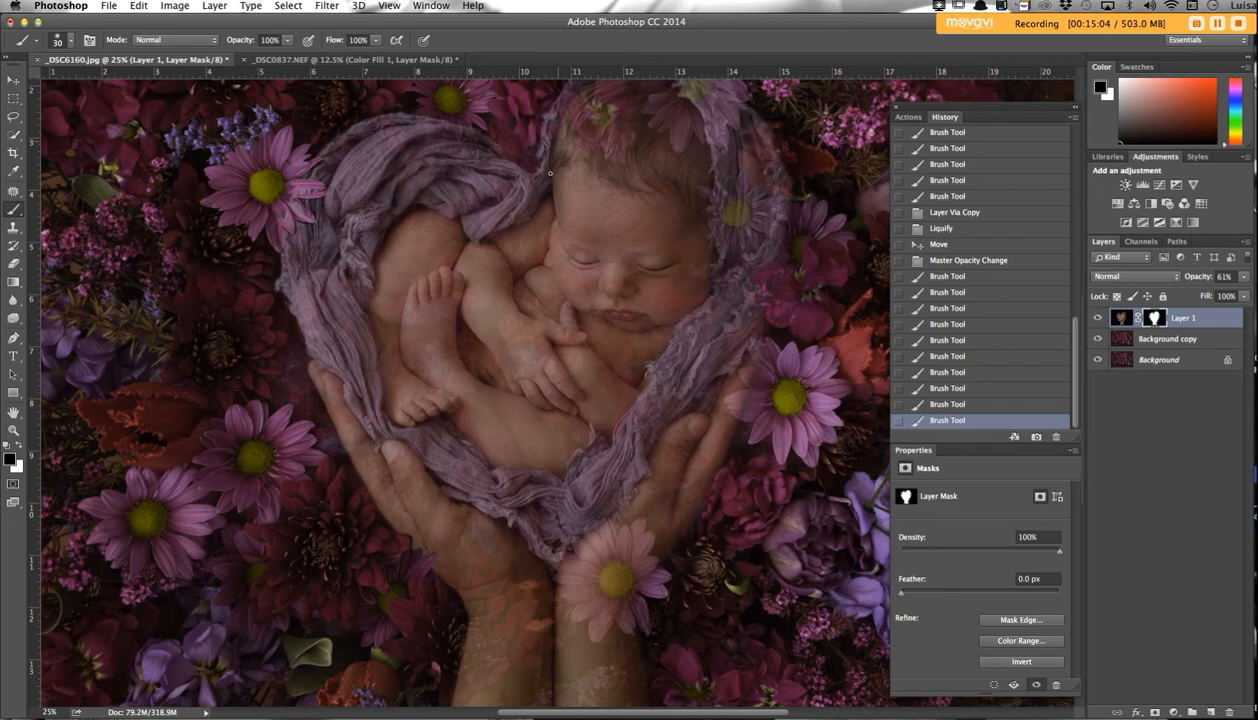
Paint black on the mask over the daisy above the wrap, the pink flowers at its lower-right edge and beside the right hand.
{"action": "scroll", "coordinate": [674, 295], "scroll_direction": "up", "scroll_amount": 5}
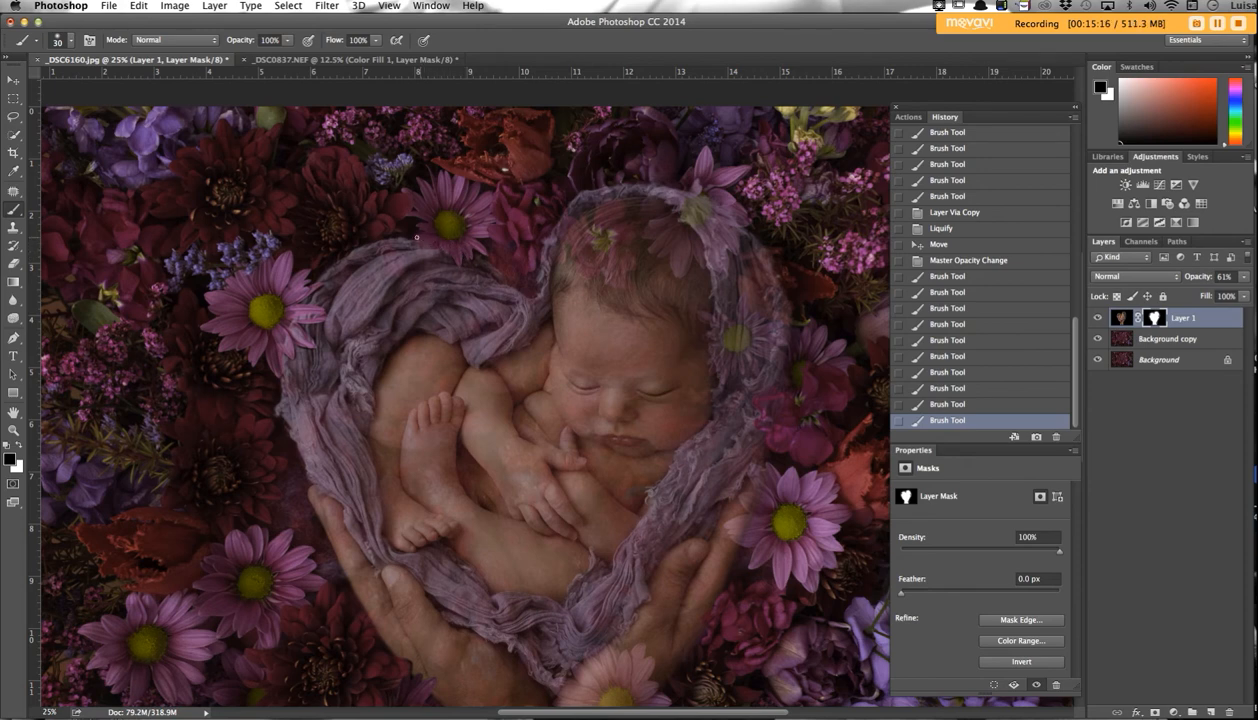
{"action": "left_click_drag", "start_coordinate": [451, 216], "coordinate": [456, 213]}
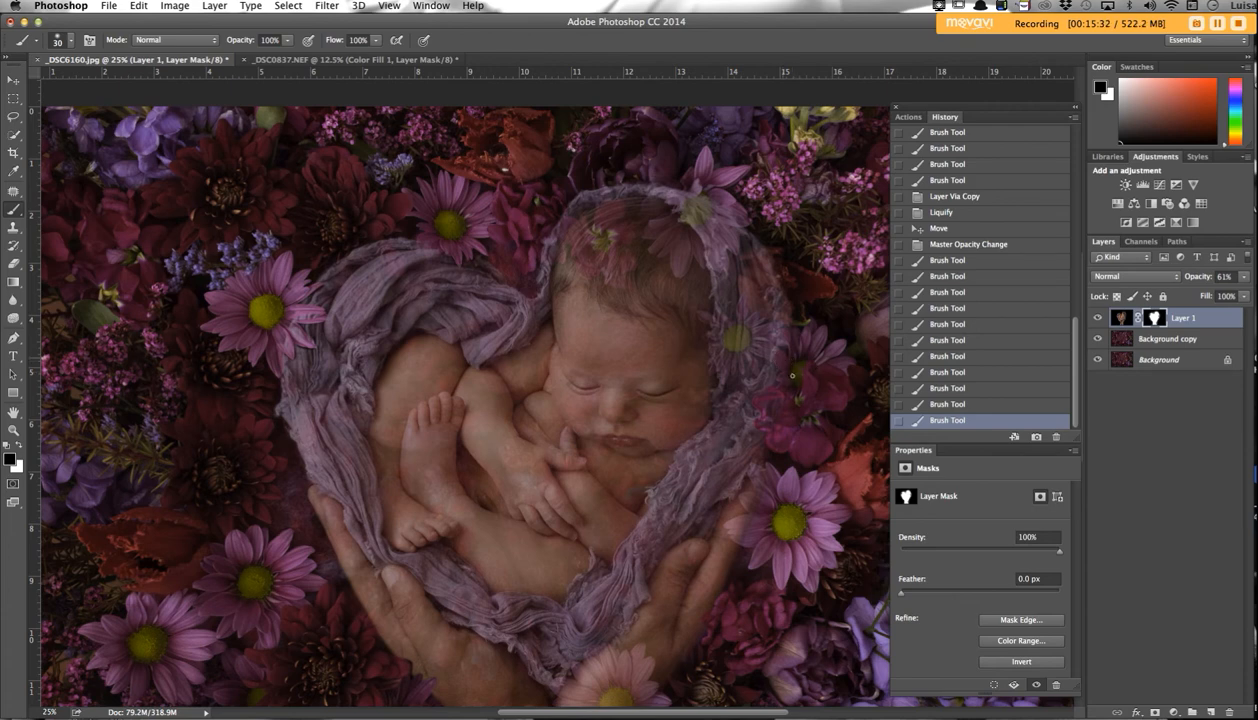
{"action": "left_click_drag", "start_coordinate": [768, 374], "coordinate": [757, 434]}
{"action": "scroll", "coordinate": [760, 486], "scroll_direction": "down", "scroll_amount": 5}
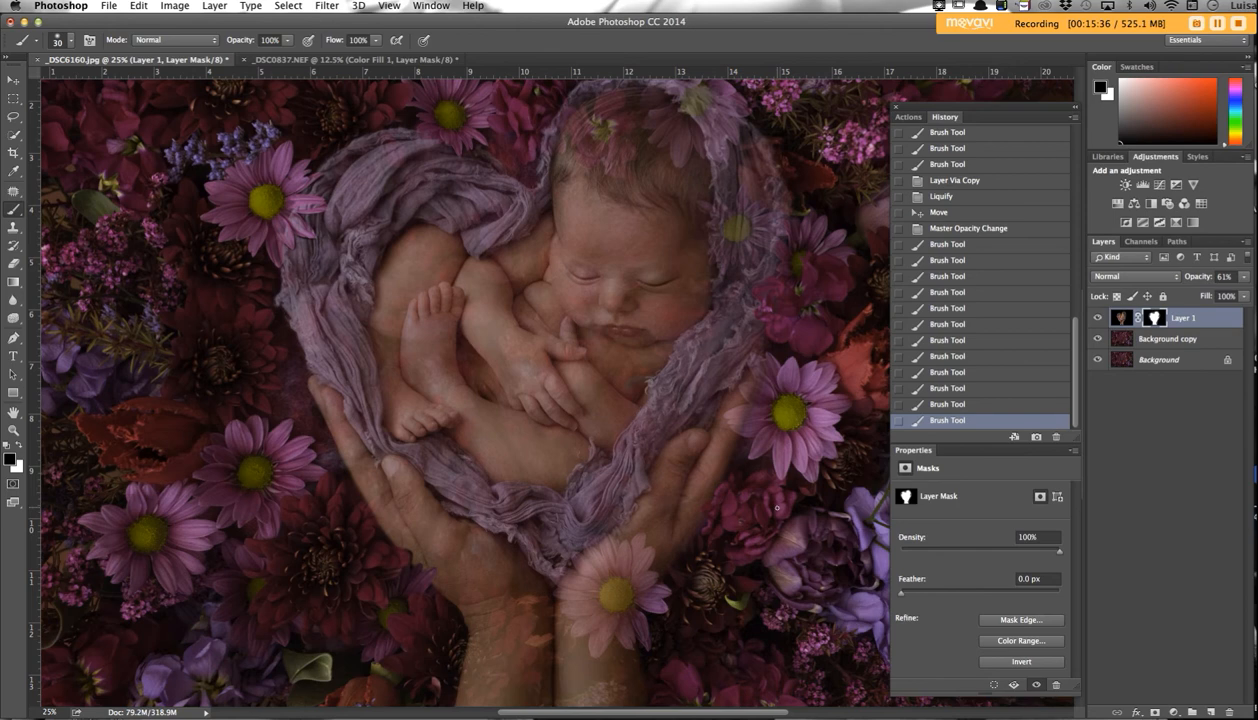
{"action": "left_click_drag", "start_coordinate": [712, 505], "coordinate": [616, 525]}
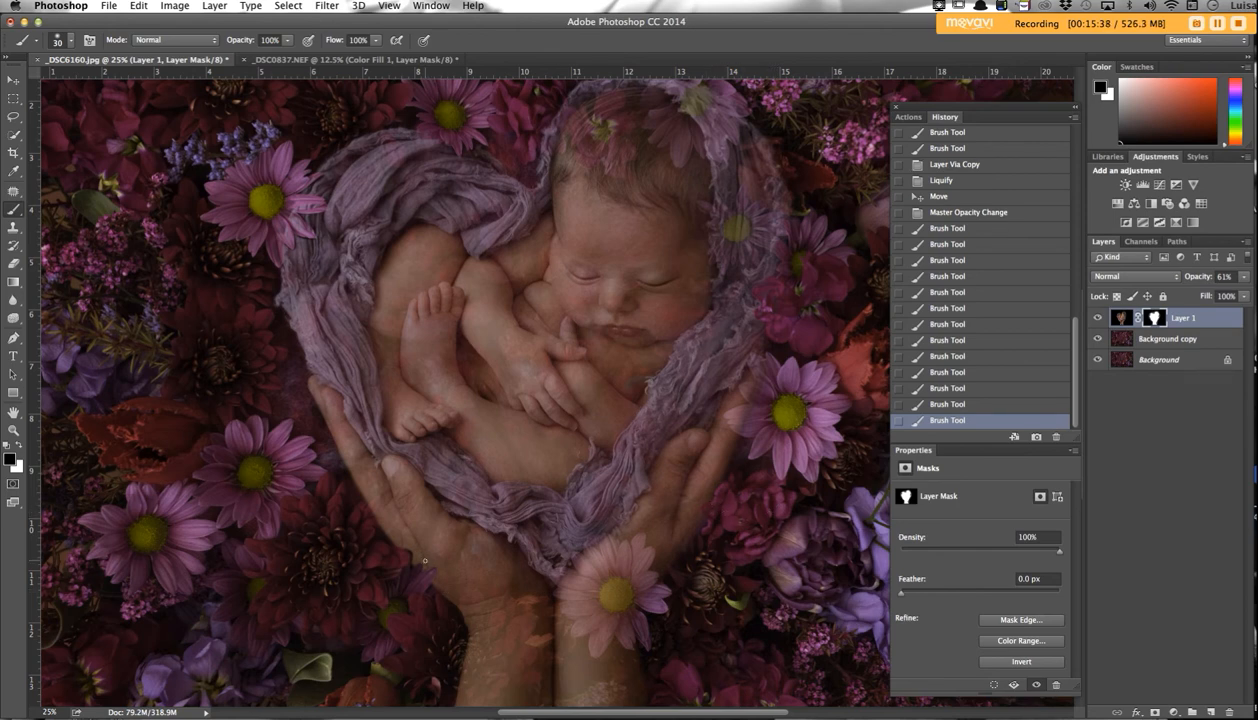
Fade Layer 1 to 0% opacity to check the flowers underneath, and restore its opacity to 100%.
{"action": "left_click", "coordinate": [1242, 277]}
{"action": "left_click_drag", "start_coordinate": [1245, 291], "coordinate": [738, 366]}
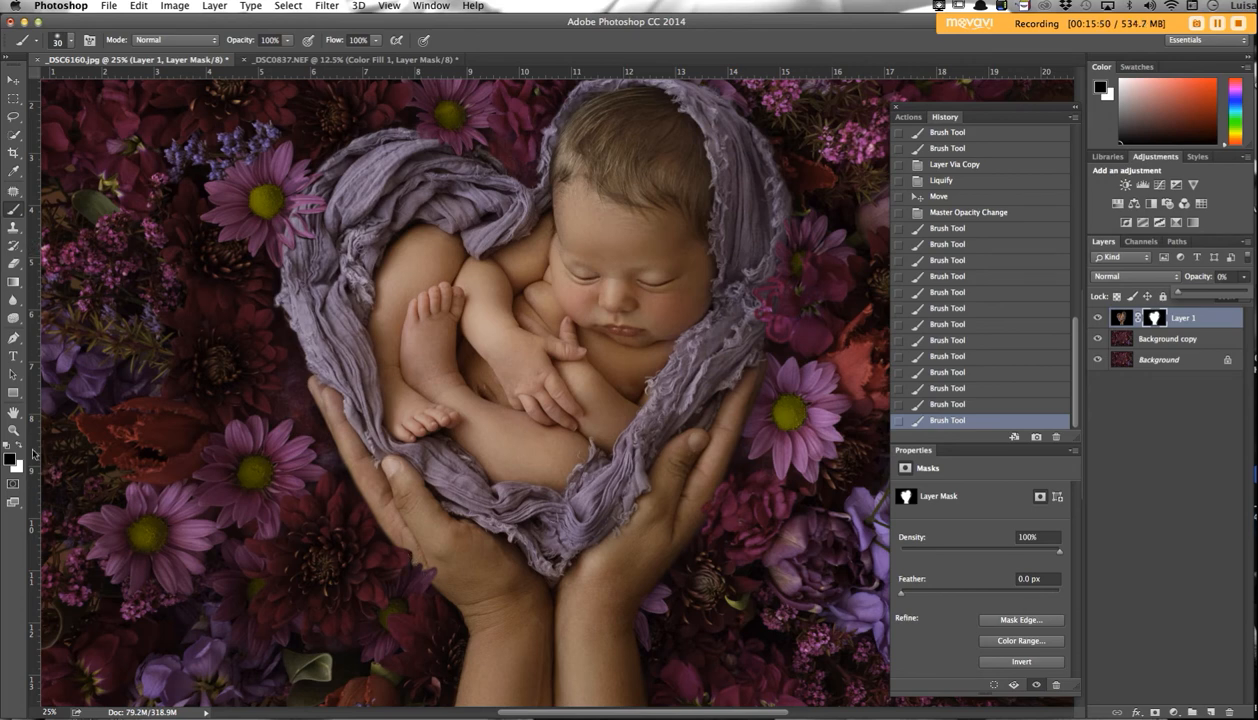
{"action": "mouse_move", "coordinate": [65, 475]}
{"action": "left_mouse_down"}
{"action": "mouse_move", "coordinate": [105, 491]}
{"action": "mouse_move", "coordinate": [25, 437]}
{"action": "left_mouse_up"}
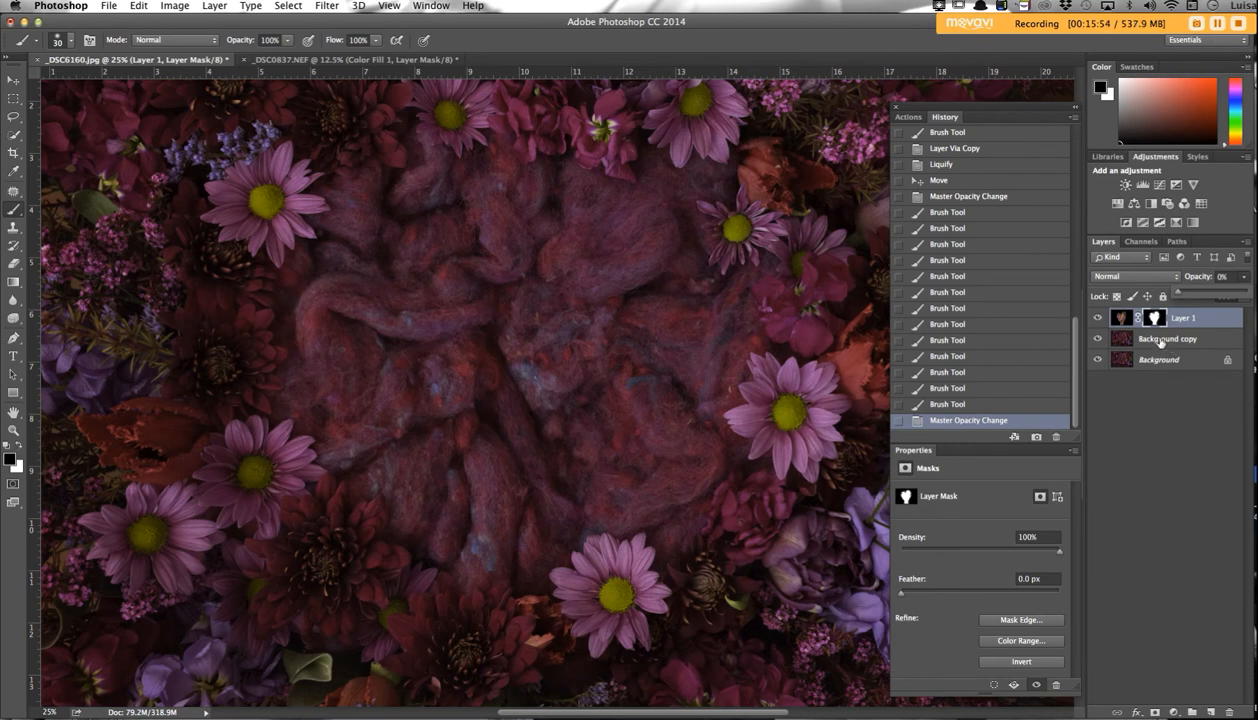
{"action": "left_click_drag", "start_coordinate": [1180, 290], "coordinate": [1231, 290]}
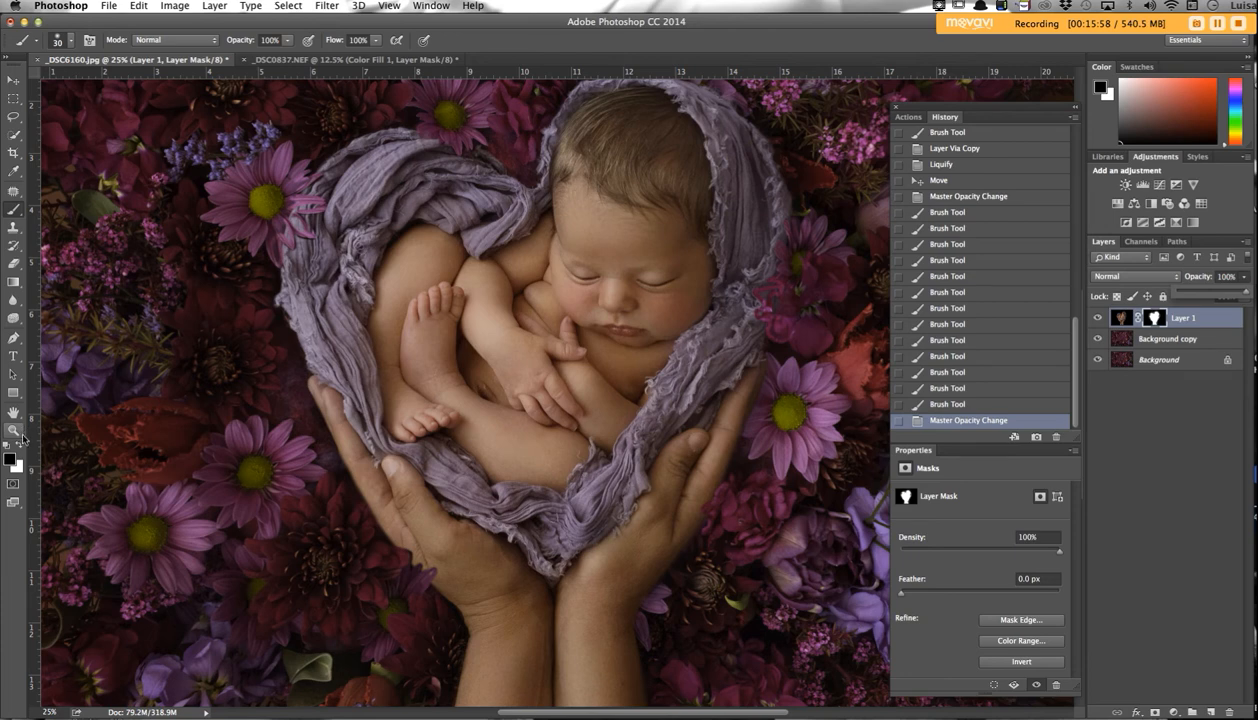
Paint white on Layer 1's mask along the outer edge of the left palm to restore the hand.
{"action": "left_click", "coordinate": [20, 445]}
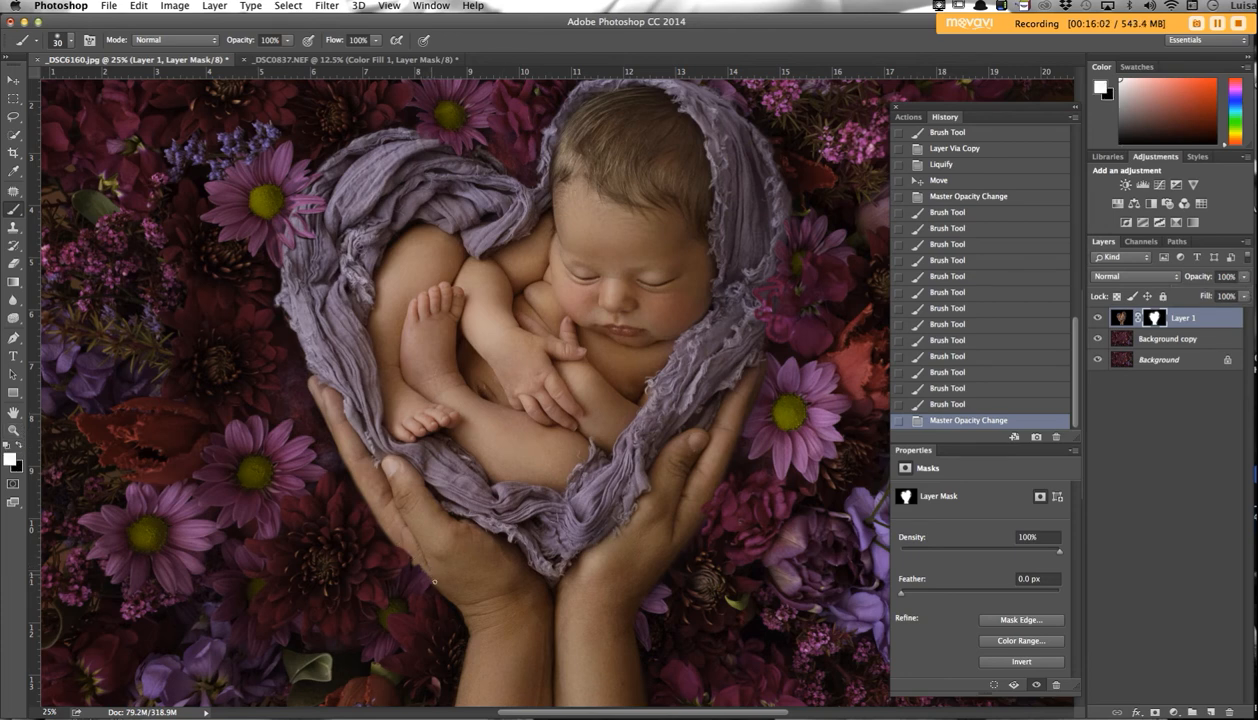
{"action": "left_click", "coordinate": [396, 540]}
{"action": "left_click_drag", "start_coordinate": [404, 548], "coordinate": [441, 592]}
{"action": "mouse_move", "coordinate": [391, 537]}
{"action": "left_mouse_down"}
{"action": "mouse_move", "coordinate": [433, 583]}
{"action": "mouse_move", "coordinate": [392, 534]}
{"action": "left_mouse_up"}
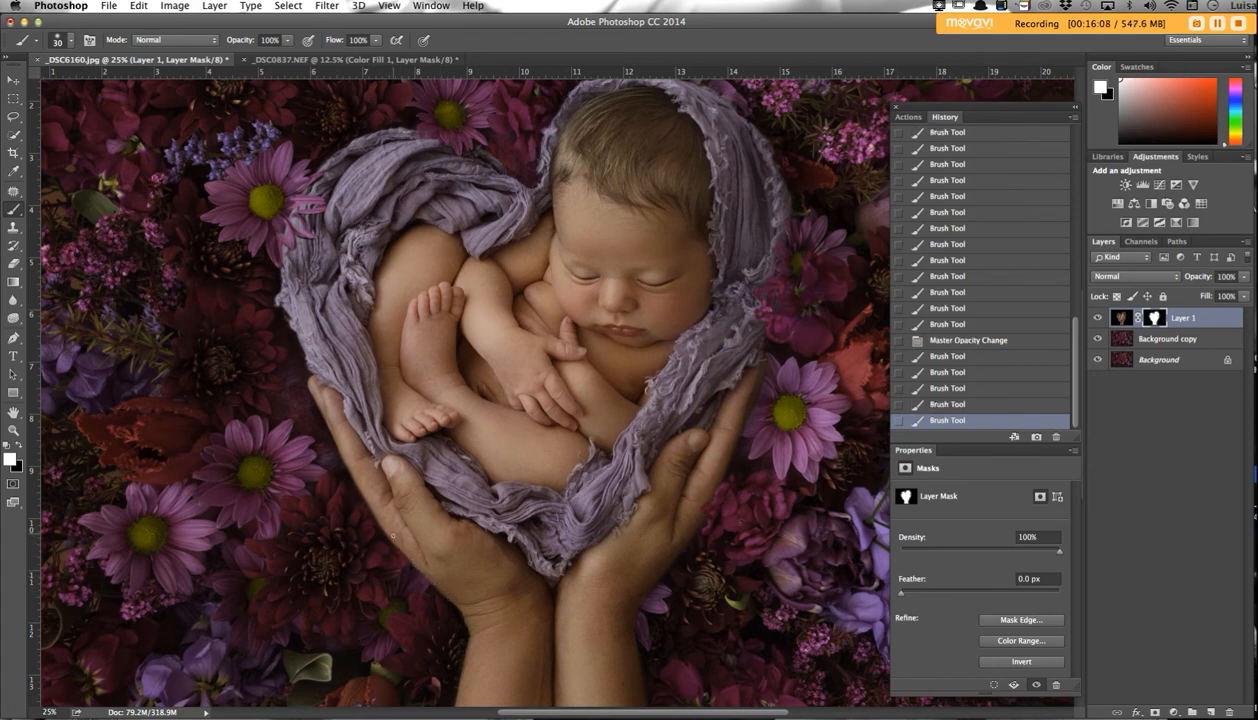
{"action": "left_click", "coordinate": [437, 576]}
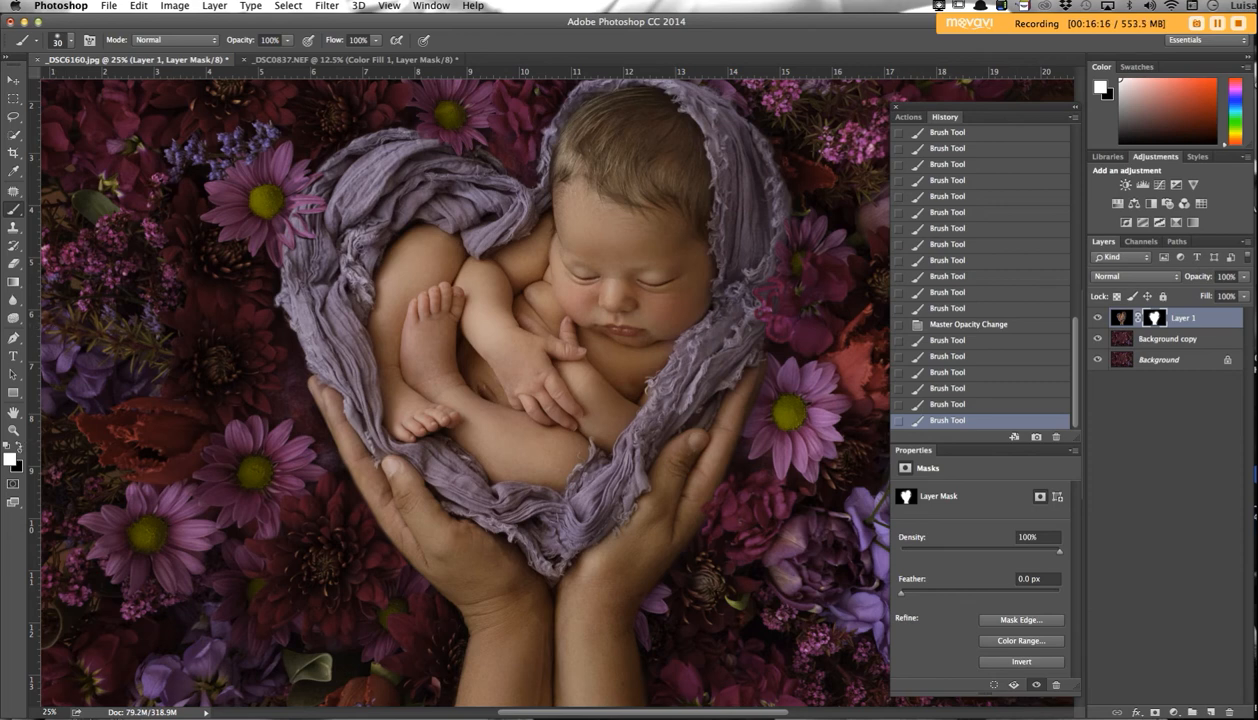
Paint black on the mask with a 70 px brush over the daisy at the wrap's upper-left edge.
{"action": "left_click", "coordinate": [18, 447]}
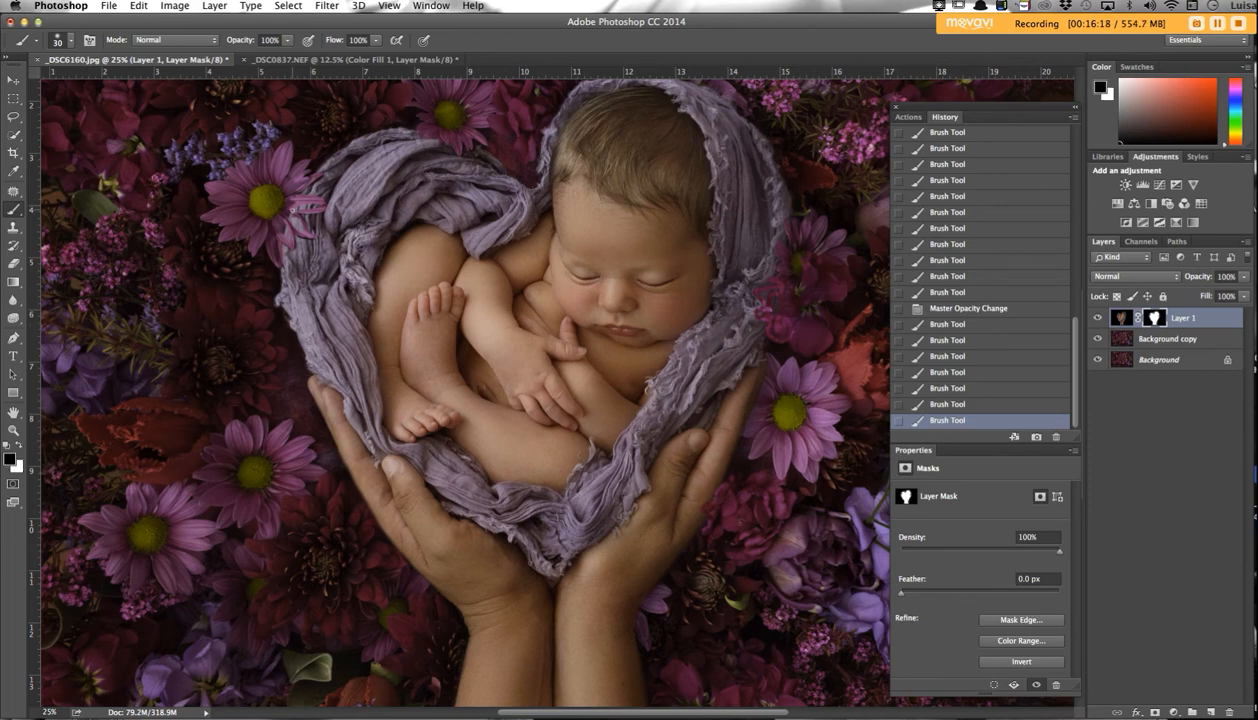
{"action": "key", "text": "bracketright"}
{"action": "key", "text": "bracketright"}
{"action": "key", "text": "bracketright"}
{"action": "key", "text": "bracketright"}
{"action": "mouse_move", "coordinate": [285, 207]}
{"action": "left_mouse_down"}
{"action": "mouse_move", "coordinate": [319, 207]}
{"action": "mouse_move", "coordinate": [290, 180]}
{"action": "left_mouse_up"}
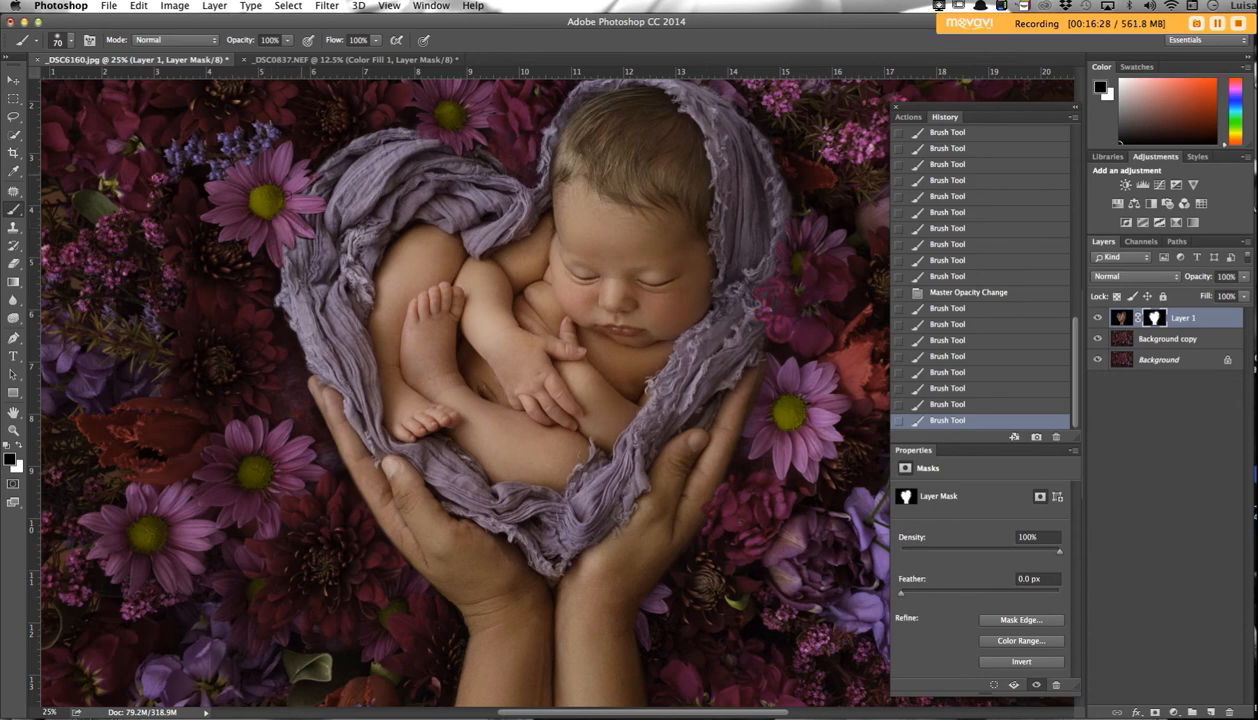
{"action": "left_click_drag", "start_coordinate": [289, 196], "coordinate": [273, 250]}
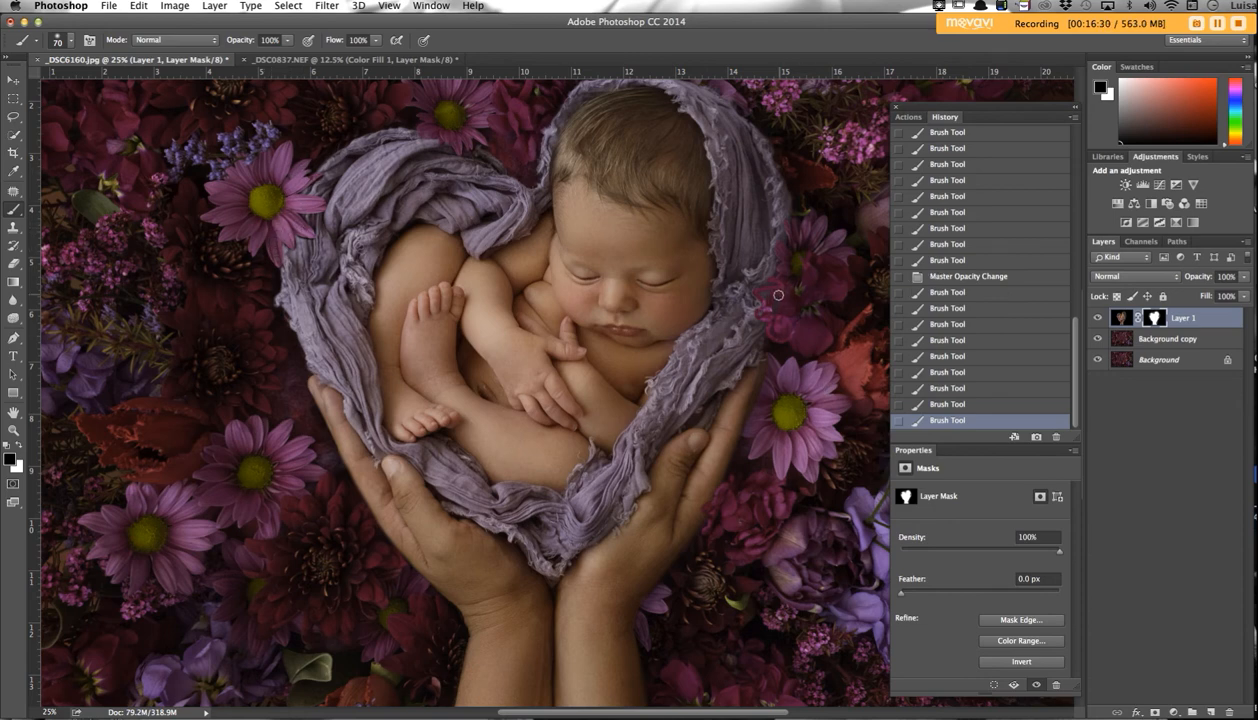
Paint black on the mask over the daisy above the wrap and the flowers beside the right palm.
{"action": "scroll", "coordinate": [546, 168], "scroll_direction": "up", "scroll_amount": 1}
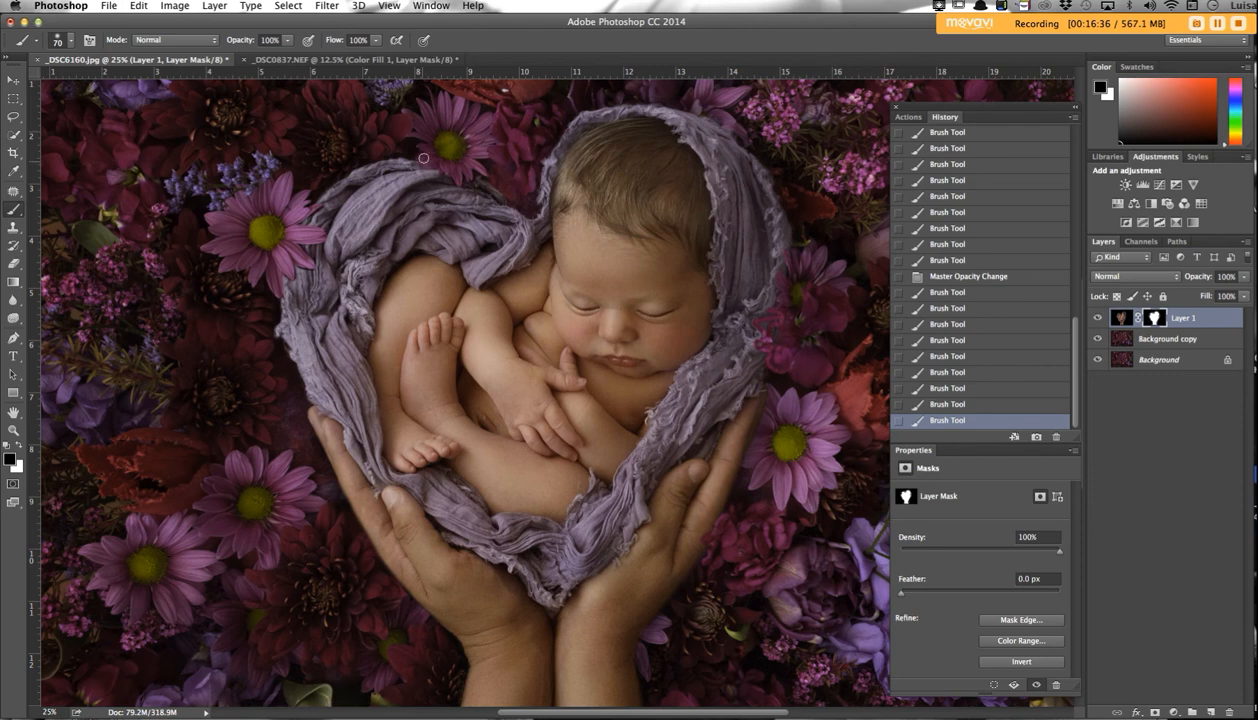
{"action": "left_click", "coordinate": [442, 158]}
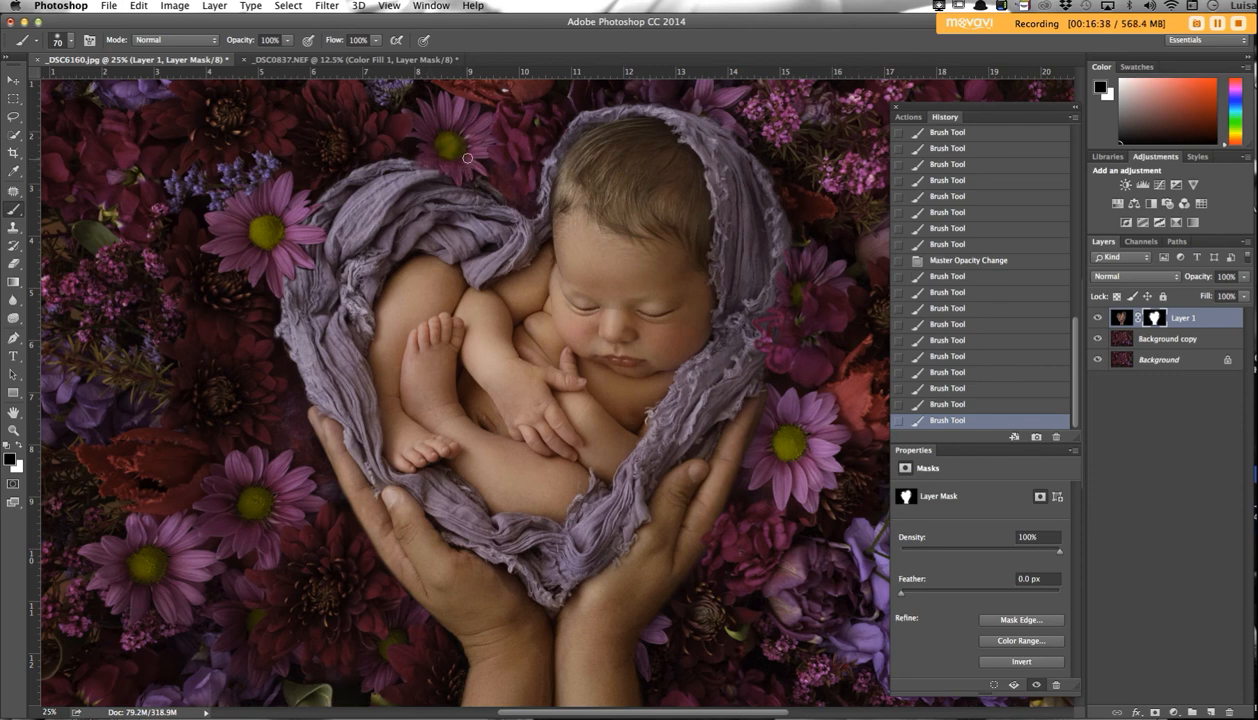
{"action": "key", "text": "bracketright"}
{"action": "left_click", "coordinate": [740, 550]}
Enlarge the brush to 150 px and paint black over the pink flower at the wrap's right edge.
{"action": "key", "text": "bracketright"}
{"action": "key", "text": "bracketright"}
{"action": "key", "text": "bracketright"}
{"action": "key", "text": "bracketright"}
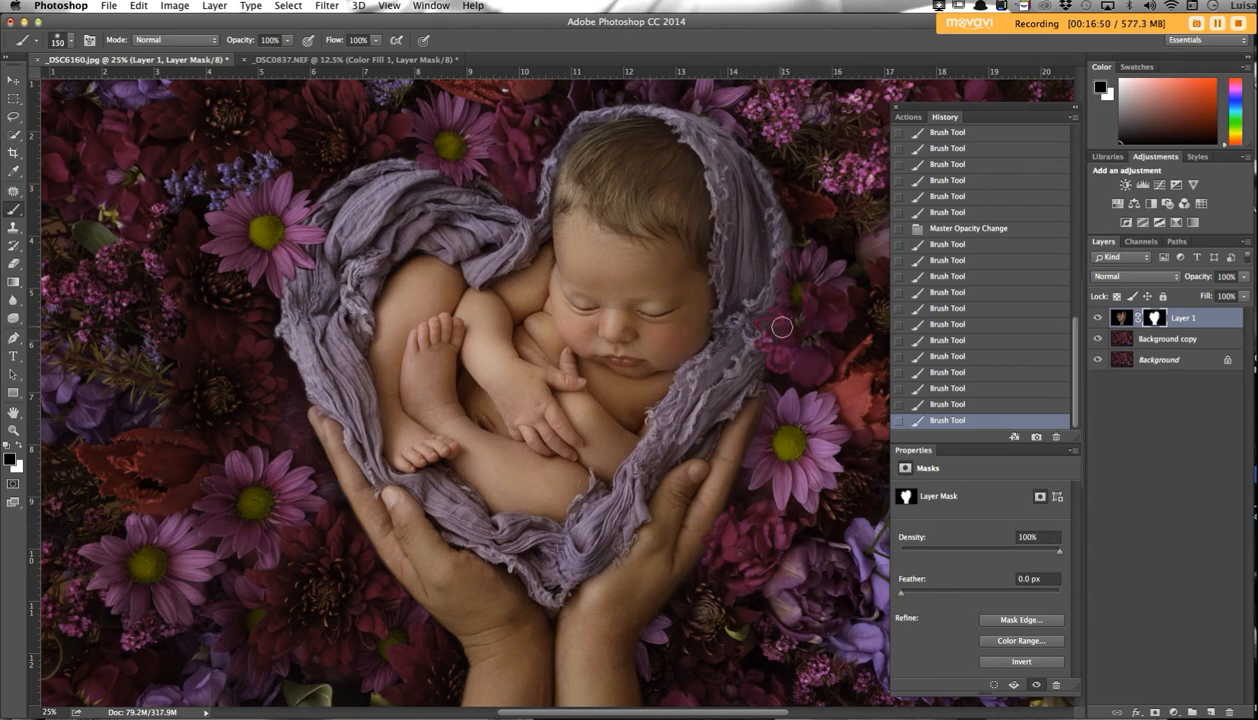
{"action": "mouse_move", "coordinate": [778, 331]}
{"action": "left_mouse_down"}
{"action": "mouse_move", "coordinate": [764, 345]}
{"action": "mouse_move", "coordinate": [768, 326]}
{"action": "left_mouse_up"}
Bring out the pink petals overlapping the wrap's right edge by painting the mask black with a 60 px brush.
{"action": "key", "text": "bracketleft"}
{"action": "key", "text": "bracketleft"}
{"action": "key", "text": "bracketleft"}
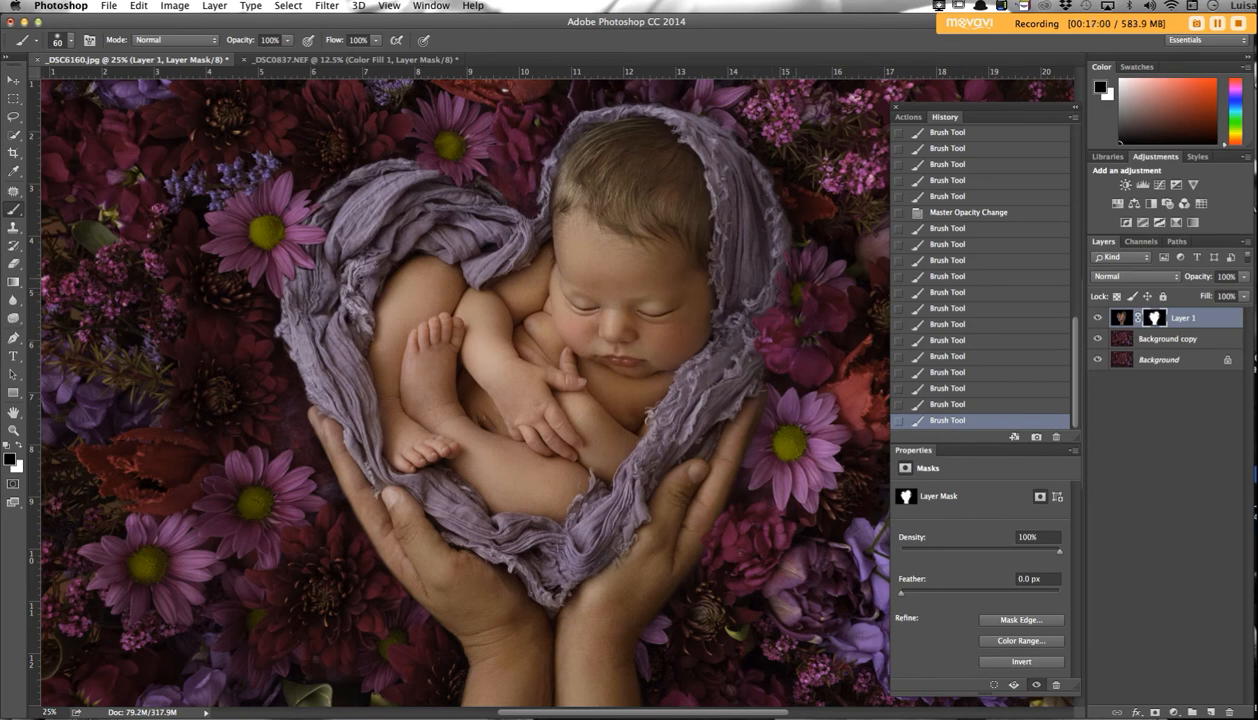
{"action": "left_click_drag", "start_coordinate": [772, 322], "coordinate": [794, 307]}
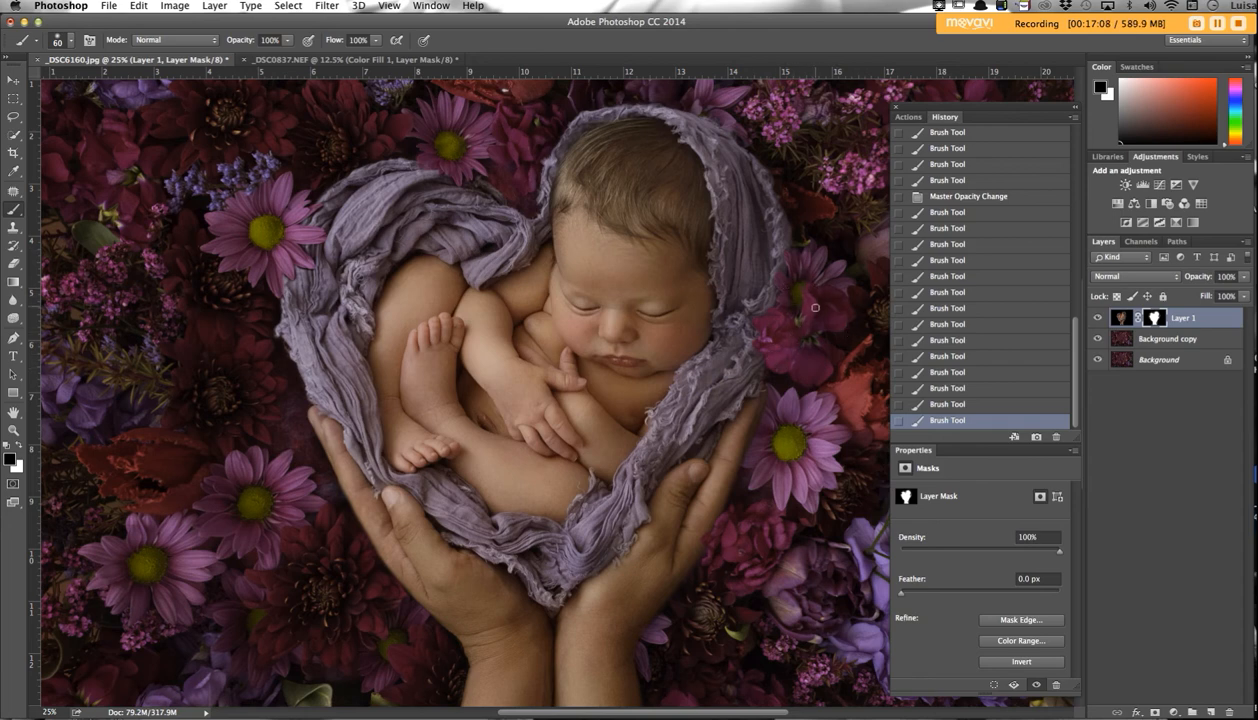
{"action": "left_click_drag", "start_coordinate": [787, 346], "coordinate": [750, 340]}
{"action": "left_click", "coordinate": [746, 338]}
{"action": "left_click", "coordinate": [752, 343]}
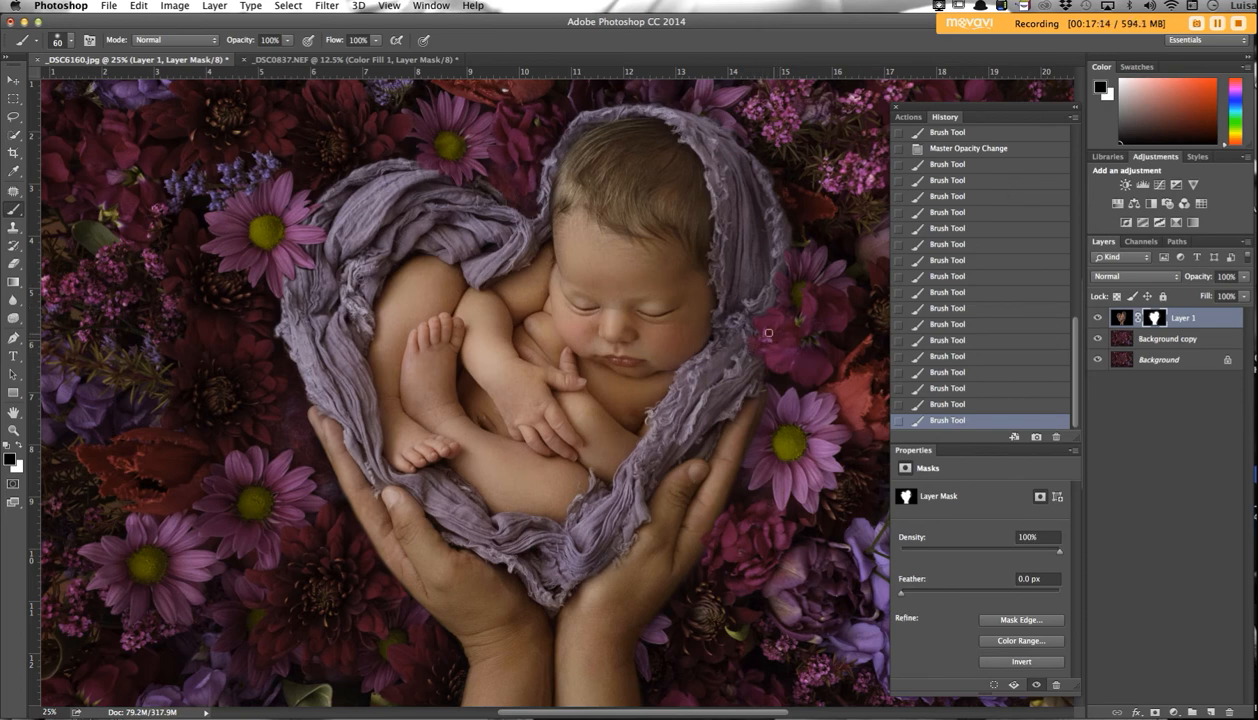
{"action": "left_click", "coordinate": [775, 357]}
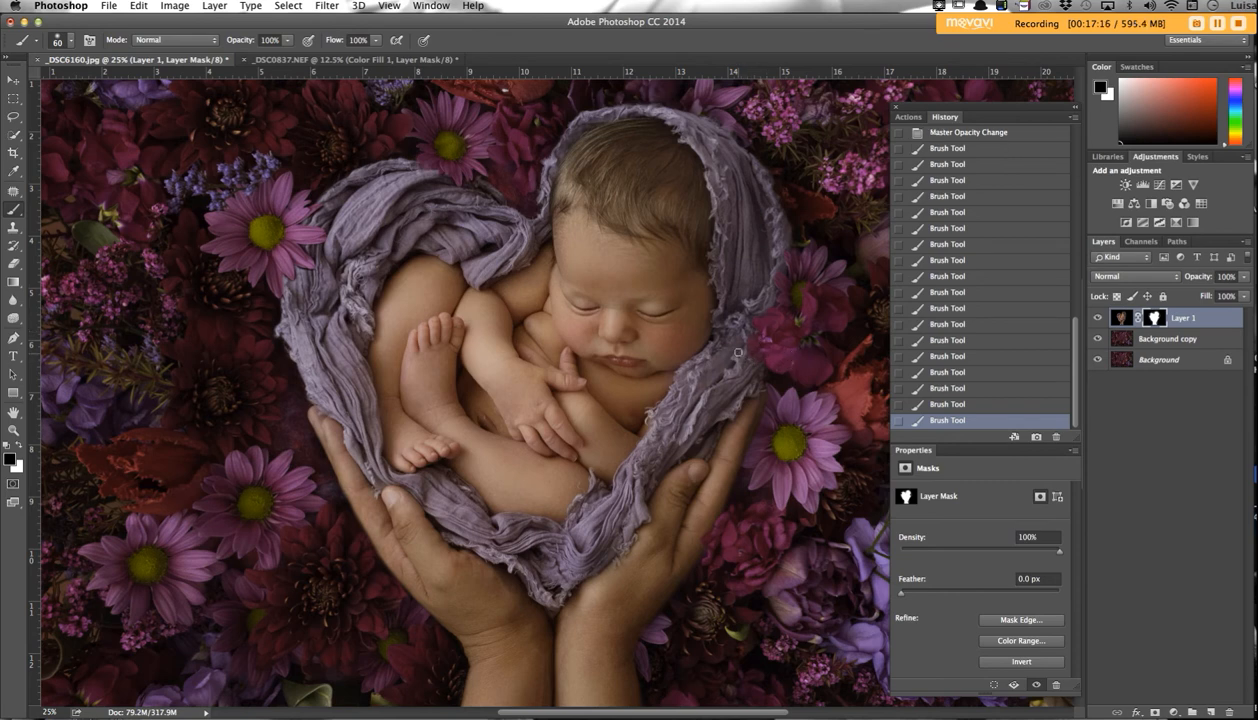
{"action": "left_click", "coordinate": [800, 342]}
Undo the last stroke and touch up the wrap's upper edge beside the daisy by painting the mask white at 20 px.
{"action": "key", "text": "super+plus"}
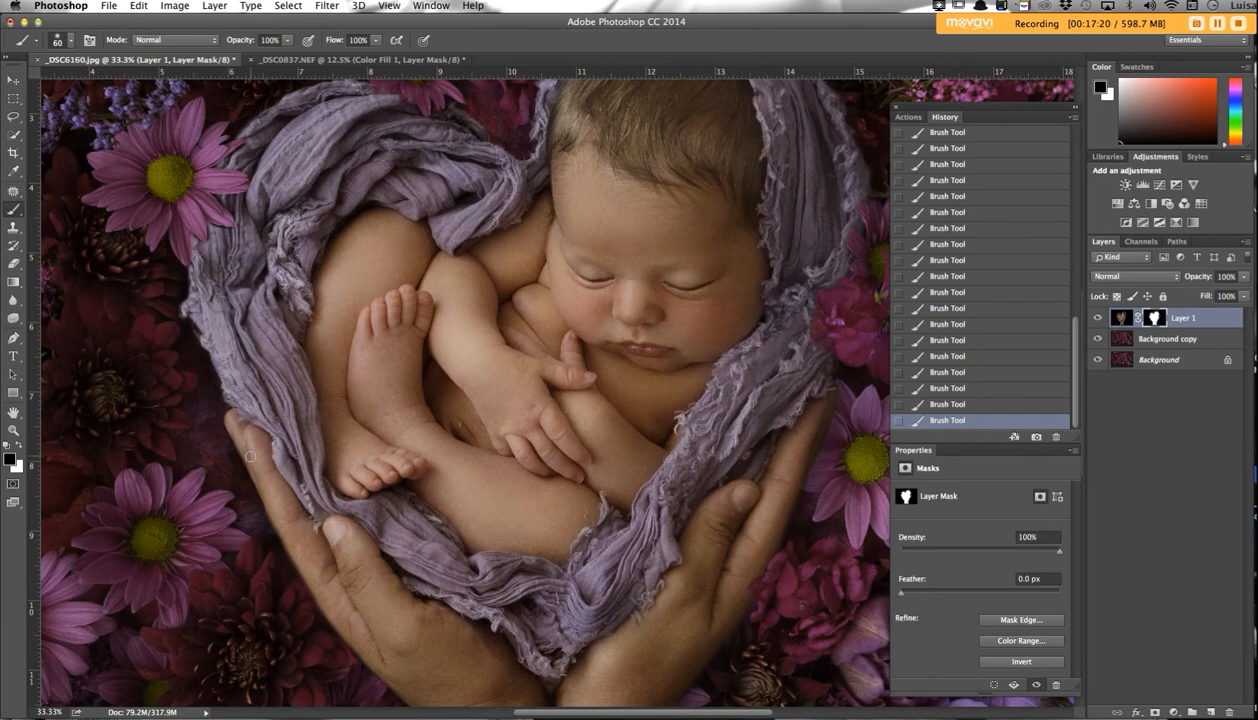
{"action": "left_click", "coordinate": [19, 446]}
{"action": "key", "text": "bracketleft"}
{"action": "key", "text": "bracketleft"}
{"action": "scroll", "coordinate": [795, 375], "scroll_direction": "down", "scroll_amount": 3}
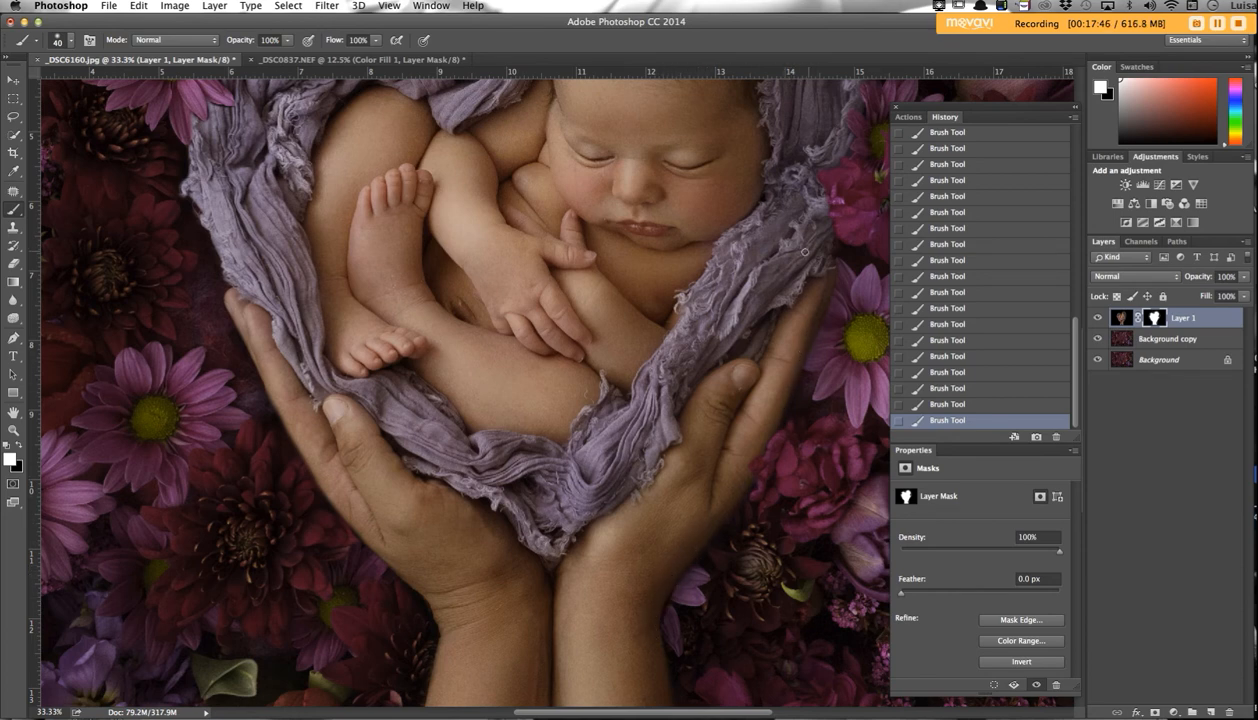
{"action": "left_click_drag", "start_coordinate": [335, 202], "coordinate": [491, 413]}
{"action": "key", "text": "bracketleft"}
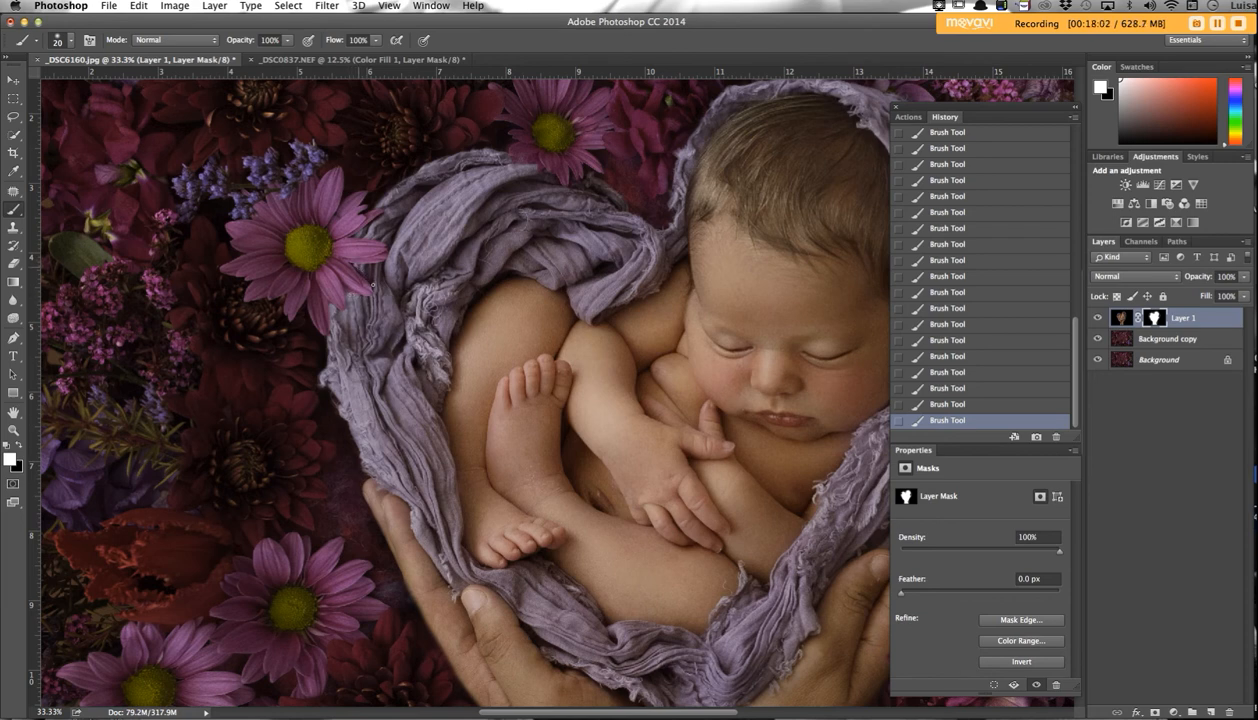
{"action": "left_click", "coordinate": [960, 404]}
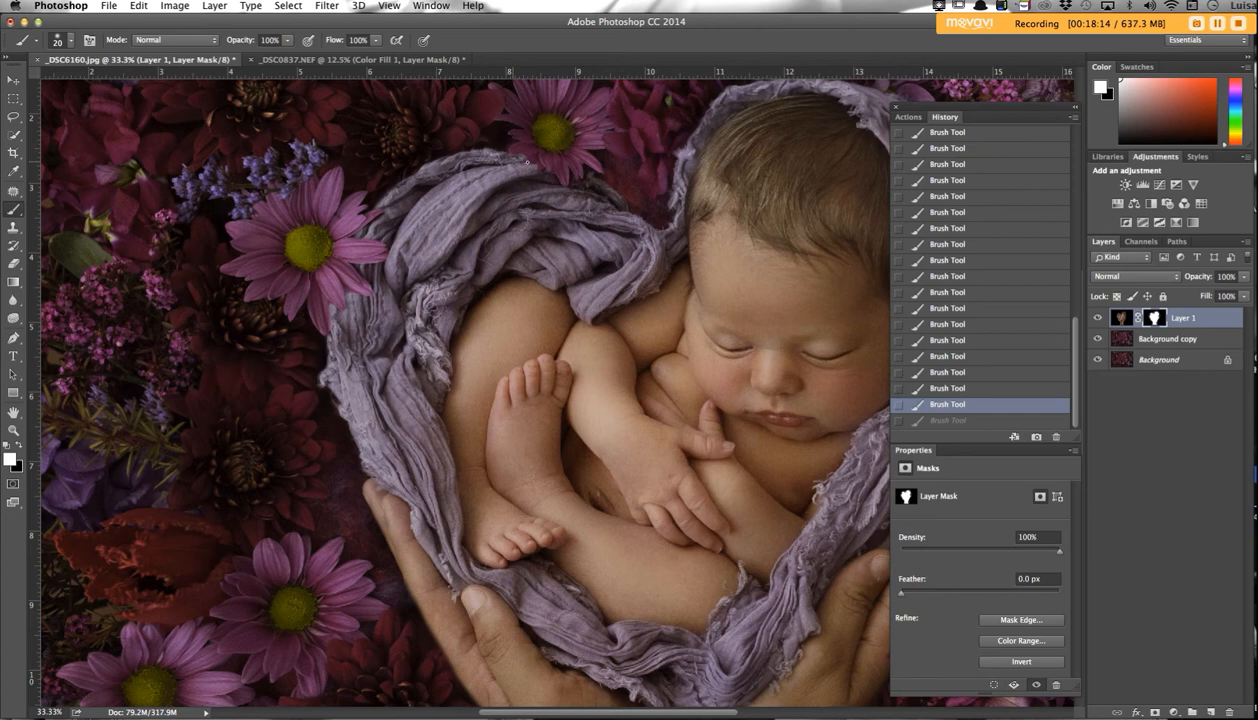
{"action": "left_click_drag", "start_coordinate": [527, 158], "coordinate": [519, 157]}
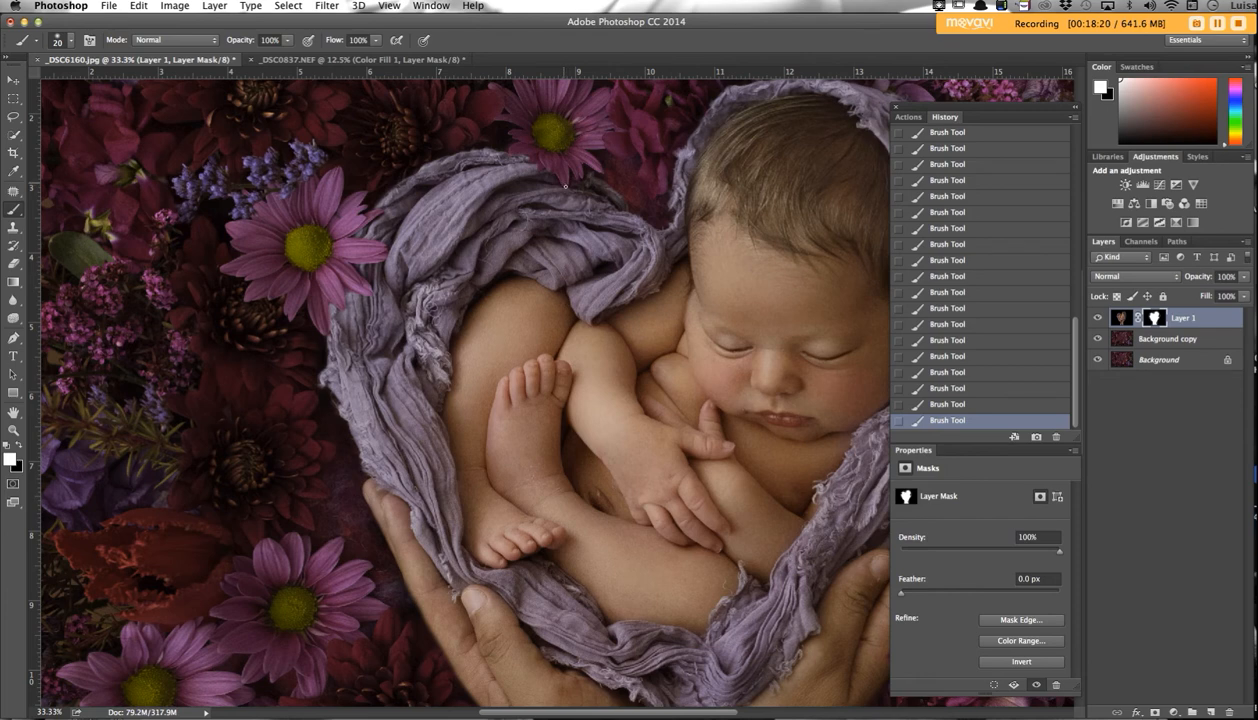
Inspect the whole composite and vary Layer 1's opacity to compare it with the backdrop, ending at 100%.
{"action": "key", "text": "x"}
{"action": "left_click", "coordinate": [19, 444]}
{"action": "key", "text": "ctrl+minus"}
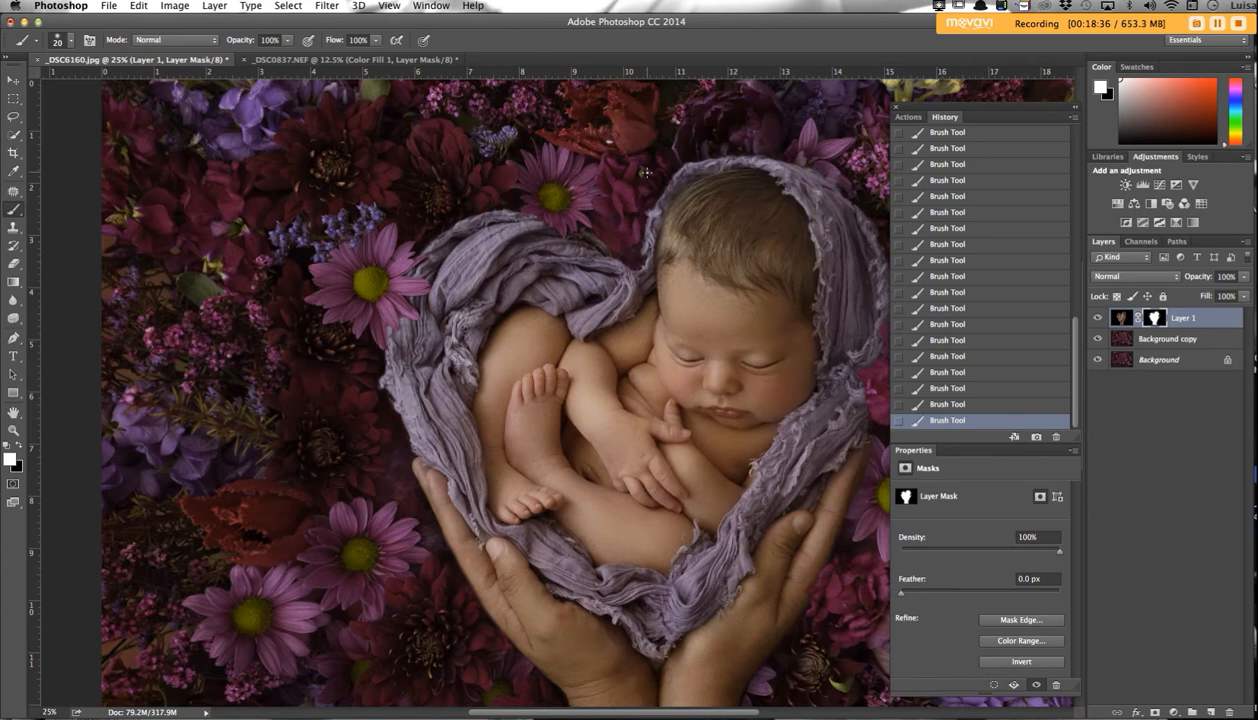
{"action": "key", "text": "ctrl+minus"}
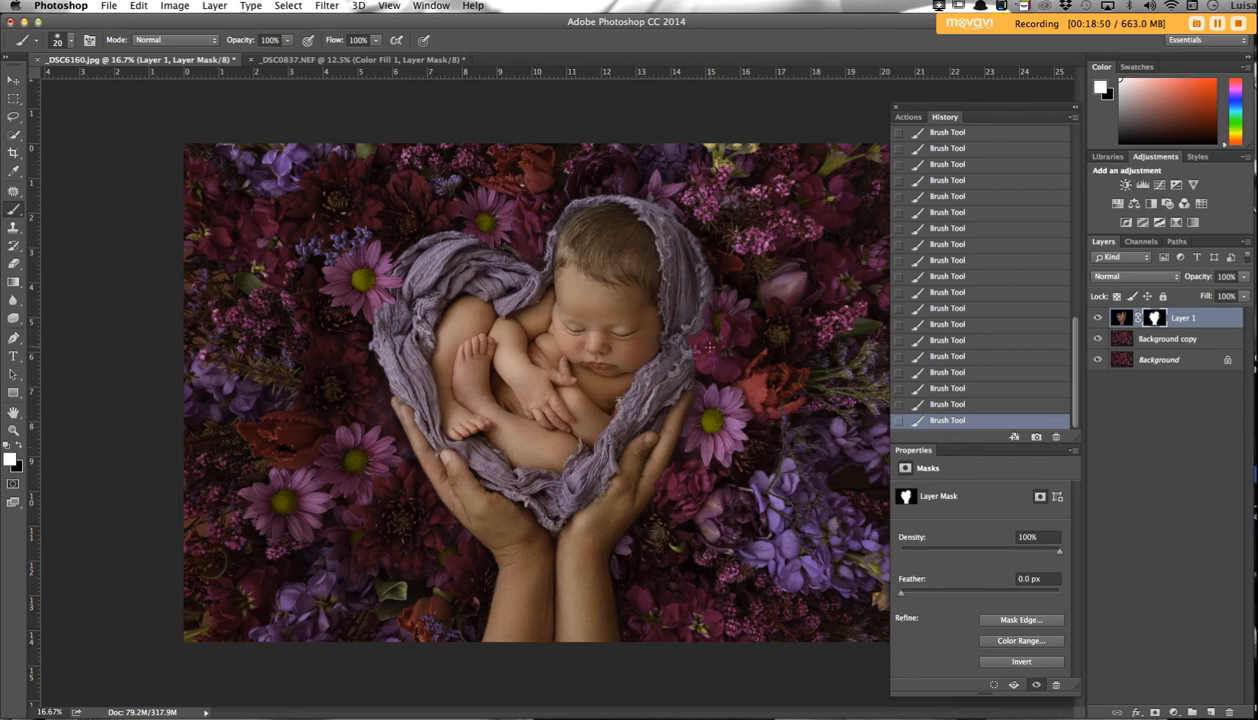
{"action": "mouse_move", "coordinate": [1244, 276]}
{"action": "left_mouse_down"}
{"action": "mouse_move", "coordinate": [1205, 288]}
{"action": "mouse_move", "coordinate": [1246, 292]}
{"action": "left_mouse_up"}
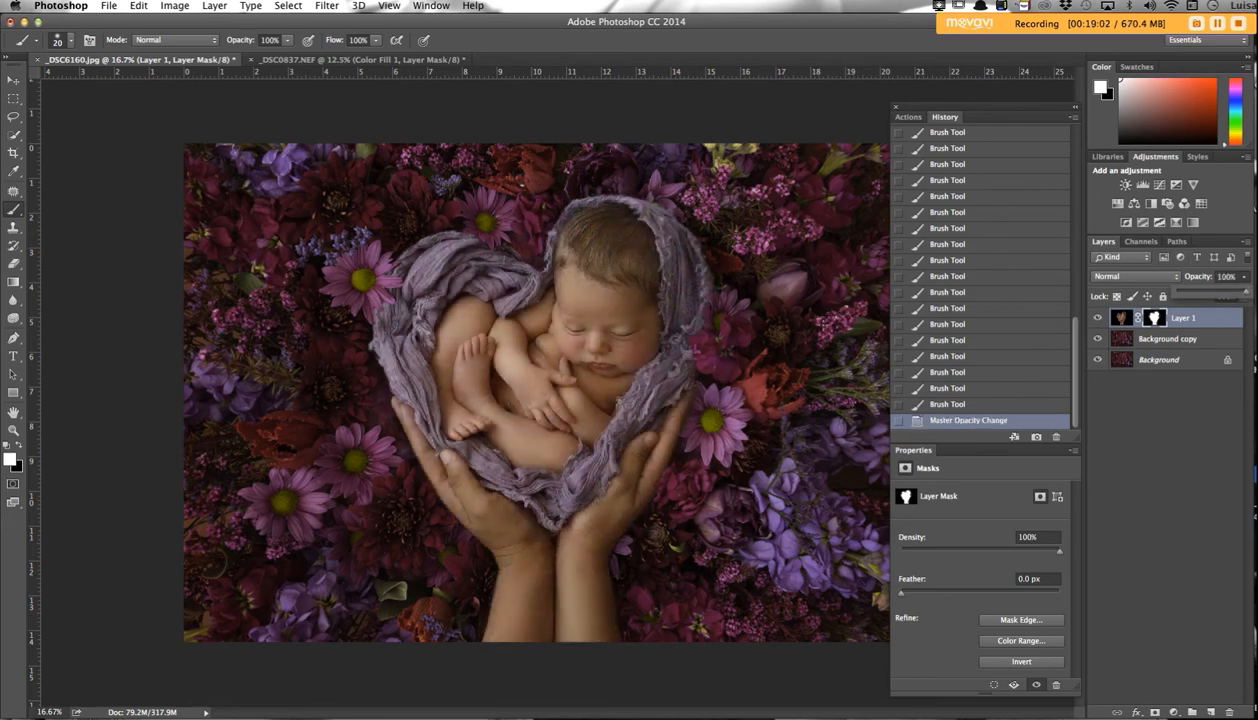
{"action": "left_click_drag", "start_coordinate": [1246, 292], "coordinate": [1246, 292]}
Paint black on the mask with a 175 px brush over the daisies at the wrap's upper-left edge and above it.
{"action": "key", "text": "]"}
{"action": "key", "text": "]"}
{"action": "key", "text": "]"}
{"action": "key", "text": "]"}
{"action": "key", "text": "]"}
{"action": "key", "text": "]"}
{"action": "key", "text": "]"}
{"action": "key", "text": "]"}
{"action": "key", "text": "]"}
{"action": "key", "text": "]"}
{"action": "key", "text": "bracketright"}
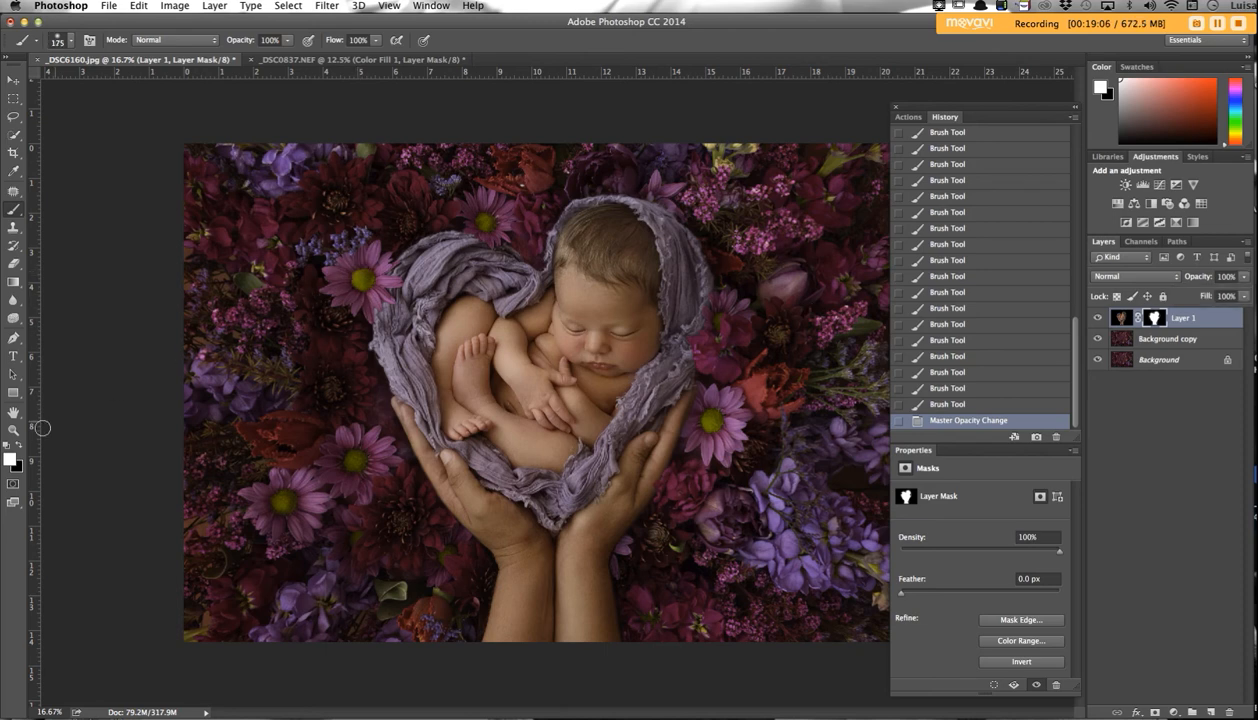
{"action": "key", "text": "x"}
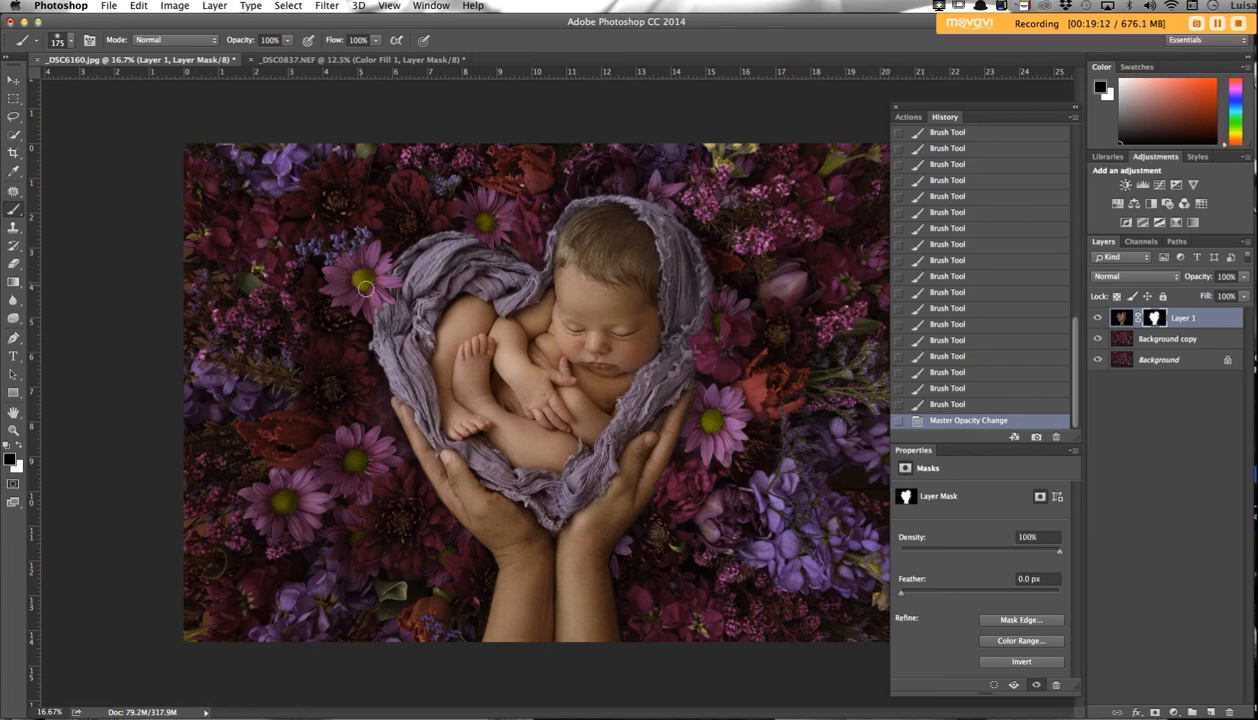
{"action": "mouse_move", "coordinate": [358, 302]}
{"action": "left_mouse_down"}
{"action": "mouse_move", "coordinate": [372, 249]}
{"action": "mouse_move", "coordinate": [320, 306]}
{"action": "left_mouse_up"}
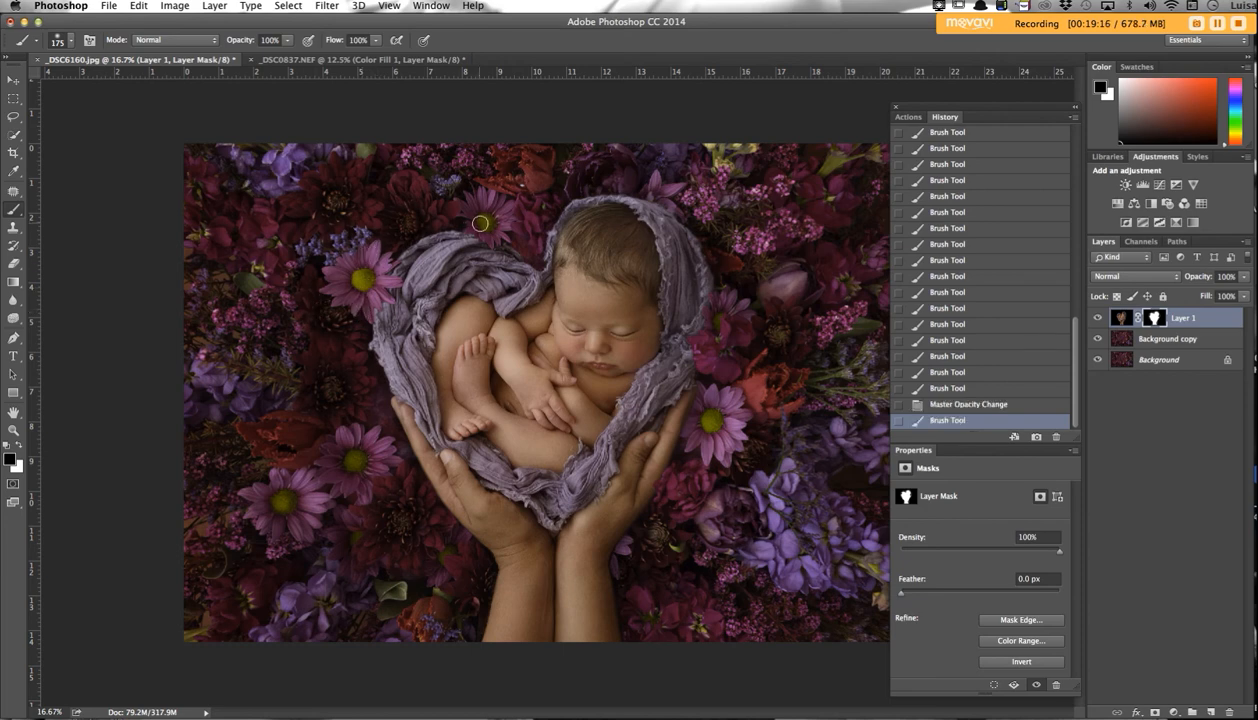
{"action": "mouse_move", "coordinate": [481, 208]}
{"action": "left_mouse_down"}
{"action": "mouse_move", "coordinate": [470, 218]}
{"action": "mouse_move", "coordinate": [503, 203]}
{"action": "mouse_move", "coordinate": [455, 200]}
{"action": "left_mouse_up"}
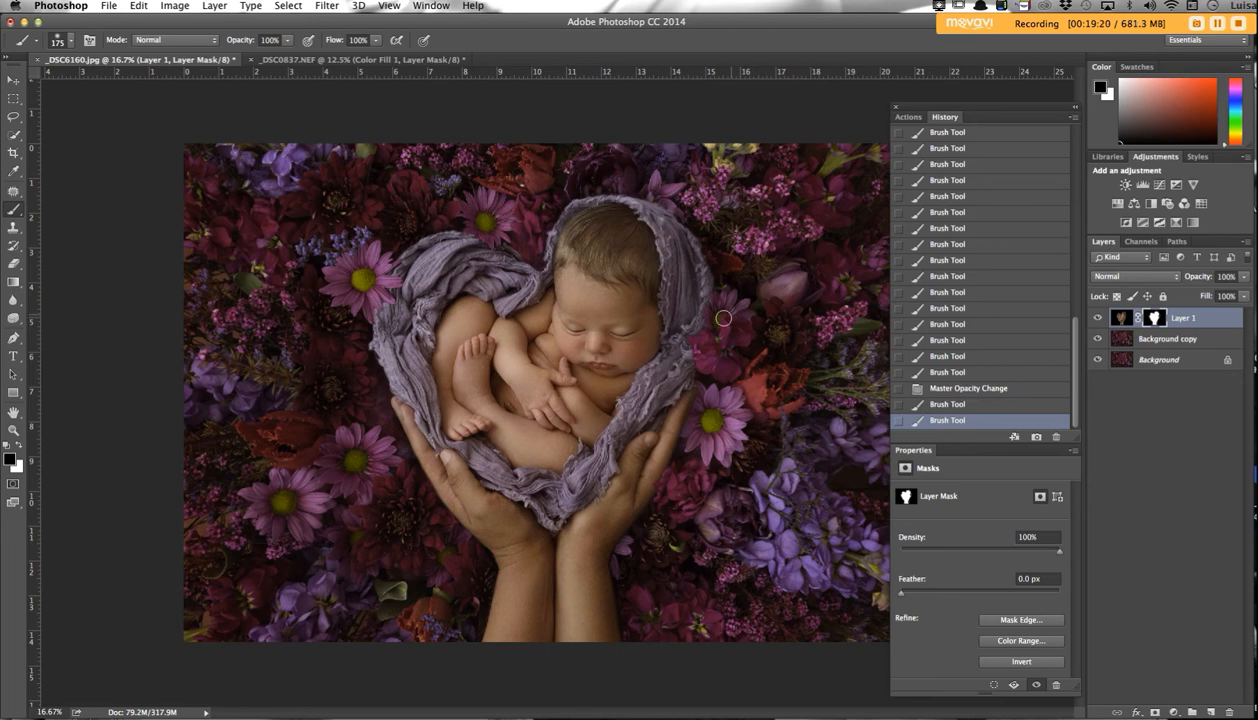
Paint black over the flowers at the wrap's right edge and beside the right hand, and go over both upper daisies again.
{"action": "mouse_move", "coordinate": [732, 341]}
{"action": "left_mouse_down"}
{"action": "mouse_move", "coordinate": [697, 343]}
{"action": "mouse_move", "coordinate": [730, 326]}
{"action": "left_mouse_up"}
{"action": "mouse_move", "coordinate": [668, 478]}
{"action": "left_mouse_down"}
{"action": "mouse_move", "coordinate": [658, 470]}
{"action": "mouse_move", "coordinate": [688, 488]}
{"action": "mouse_move", "coordinate": [673, 479]}
{"action": "mouse_move", "coordinate": [685, 477]}
{"action": "left_mouse_up"}
{"action": "left_click_drag", "start_coordinate": [369, 264], "coordinate": [342, 258]}
{"action": "left_click_drag", "start_coordinate": [473, 206], "coordinate": [486, 221]}
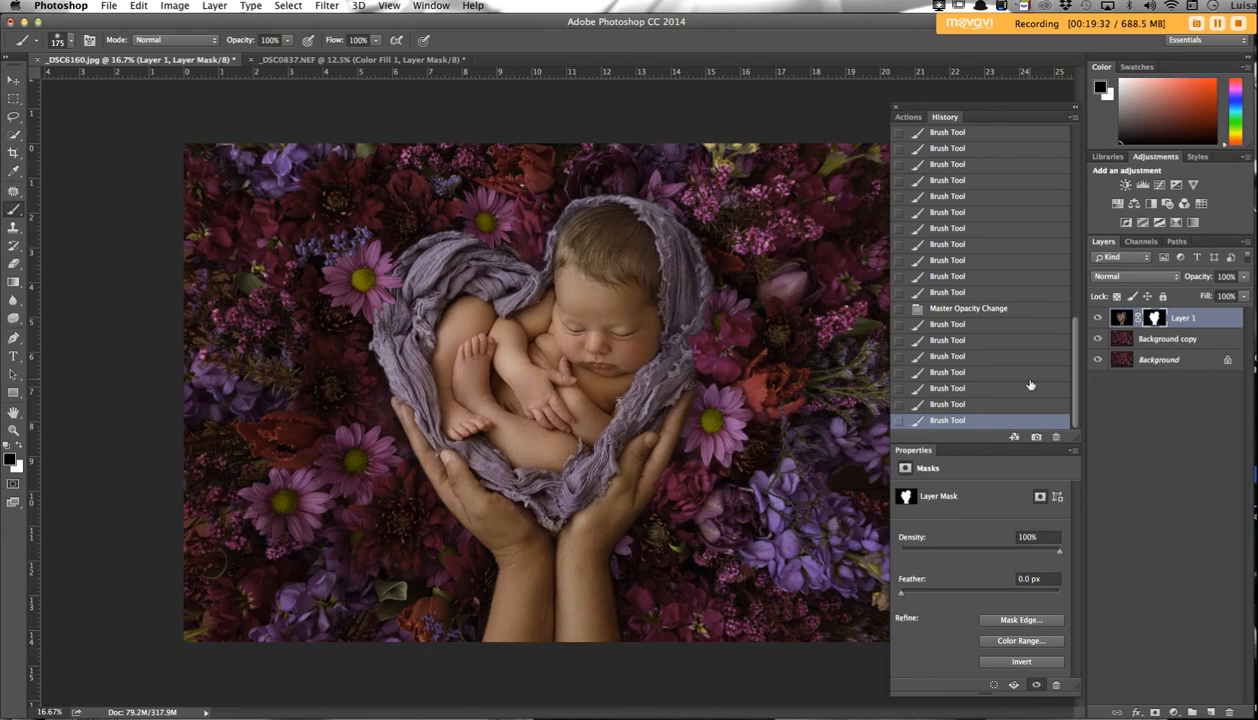
Add a Curves adjustment layer below Layer 1 and pull the RGB curve's midtones down to darken the floral backdrop.
{"action": "left_click", "coordinate": [1159, 185]}
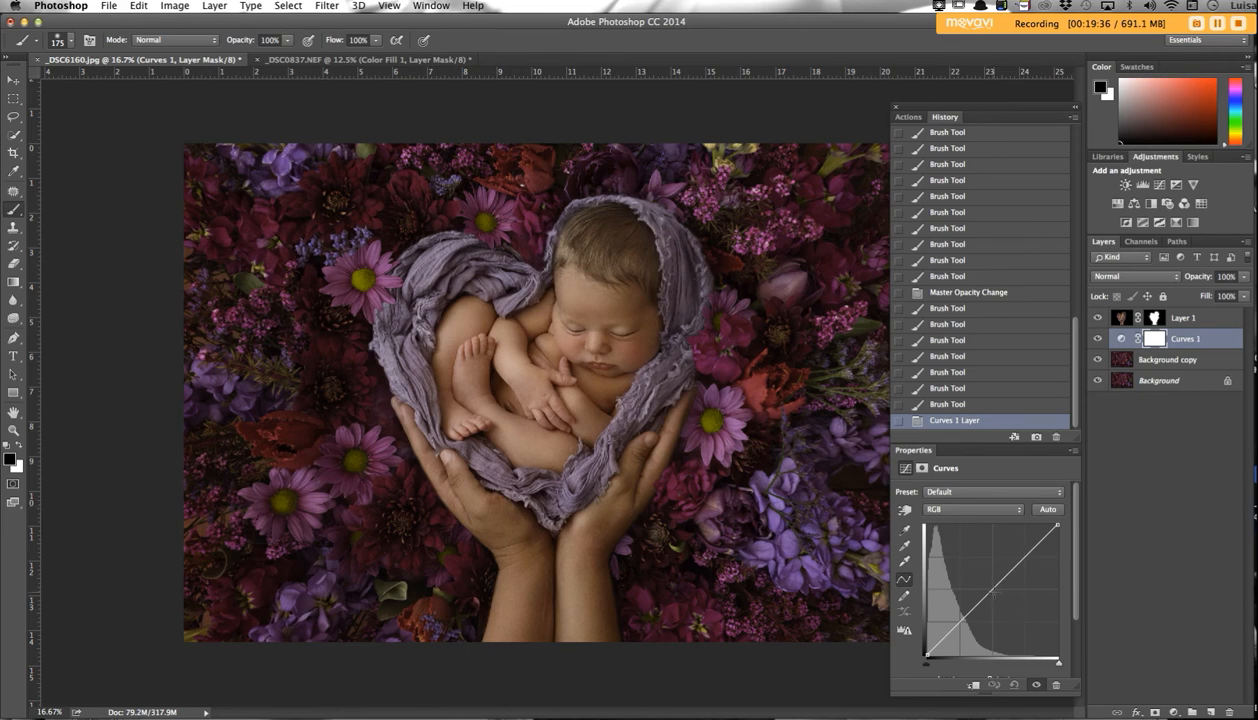
{"action": "left_click_drag", "start_coordinate": [1002, 580], "coordinate": [1002, 599]}
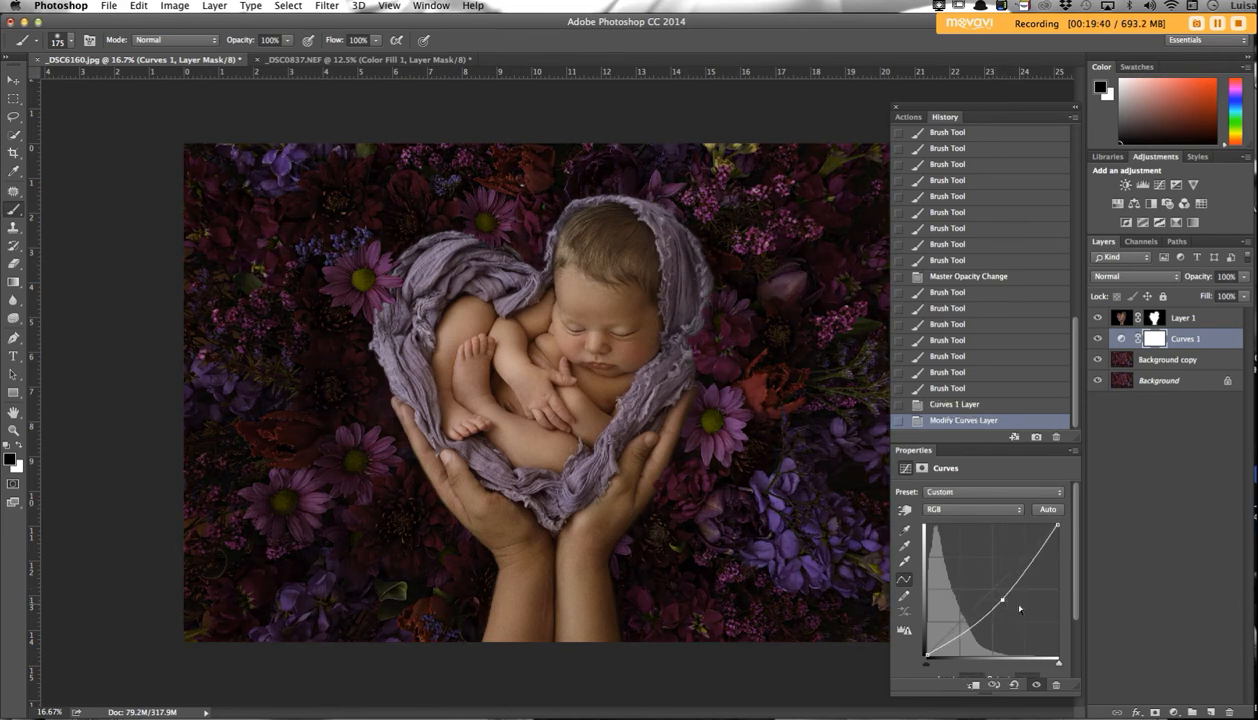
{"action": "left_click_drag", "start_coordinate": [1002, 600], "coordinate": [1005, 601]}
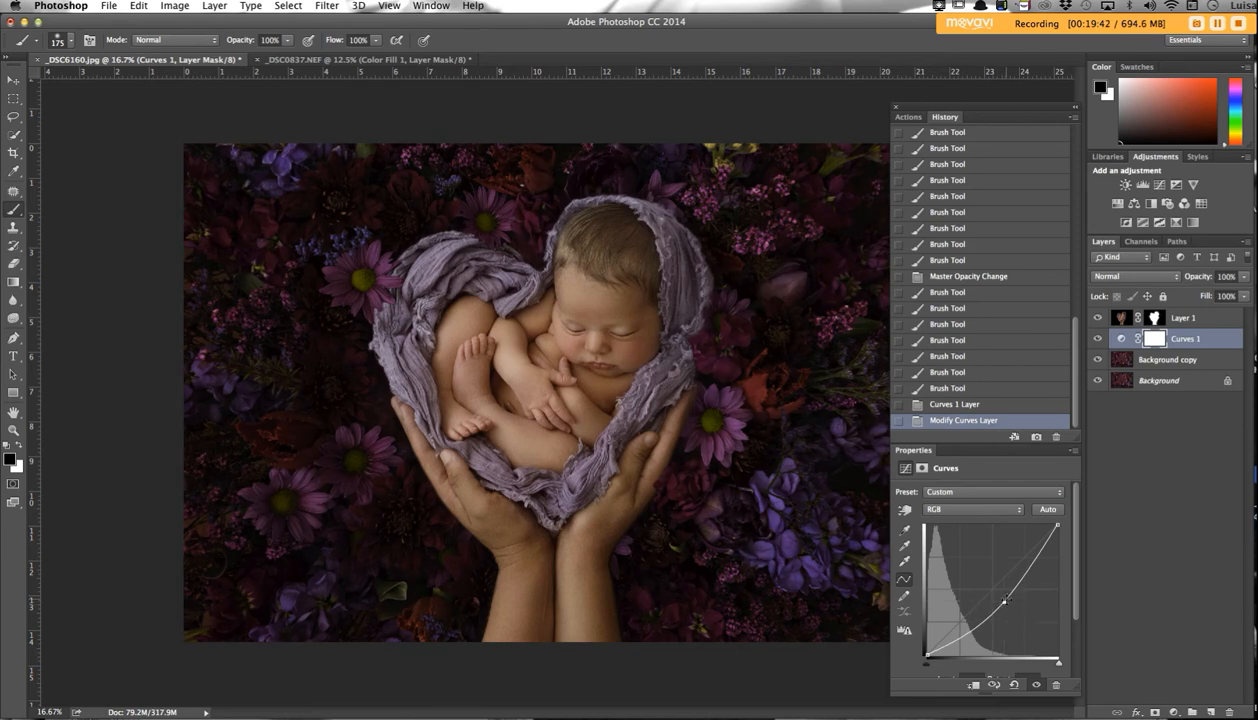
Add a vector mask to the Curves layer and invert its layer mask to black.
{"action": "left_click", "coordinate": [1155, 711]}
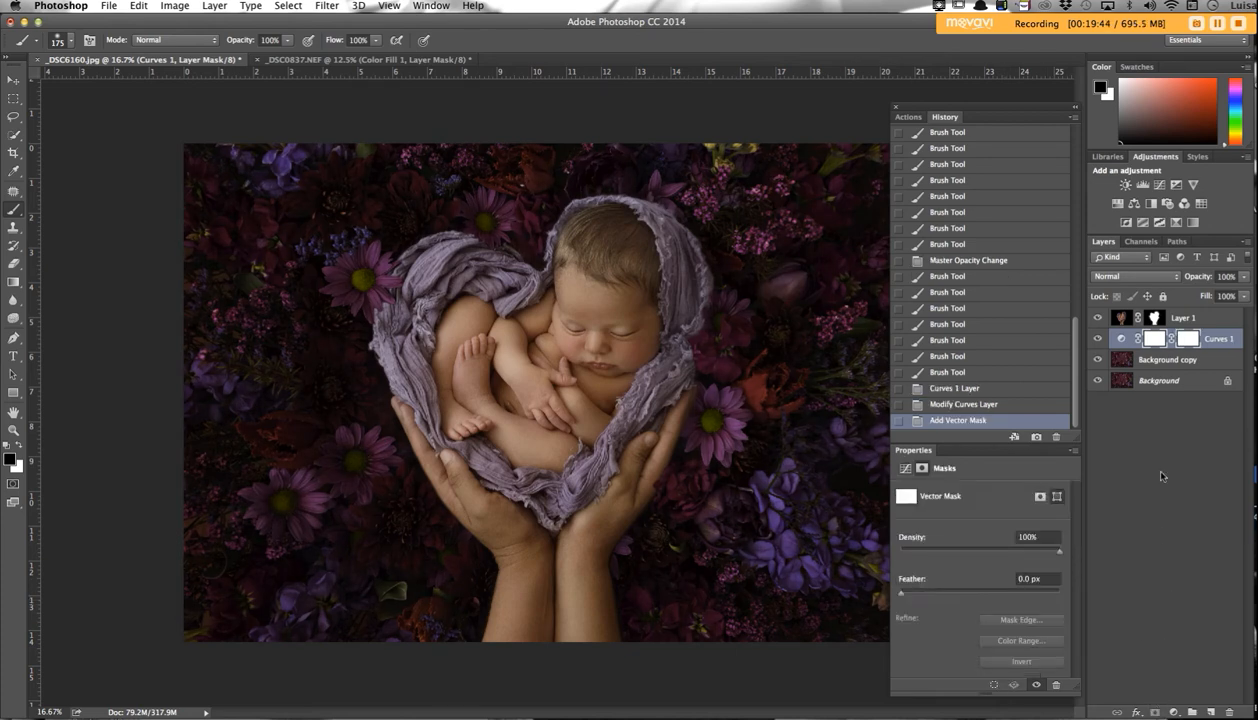
{"action": "left_click", "coordinate": [1160, 339]}
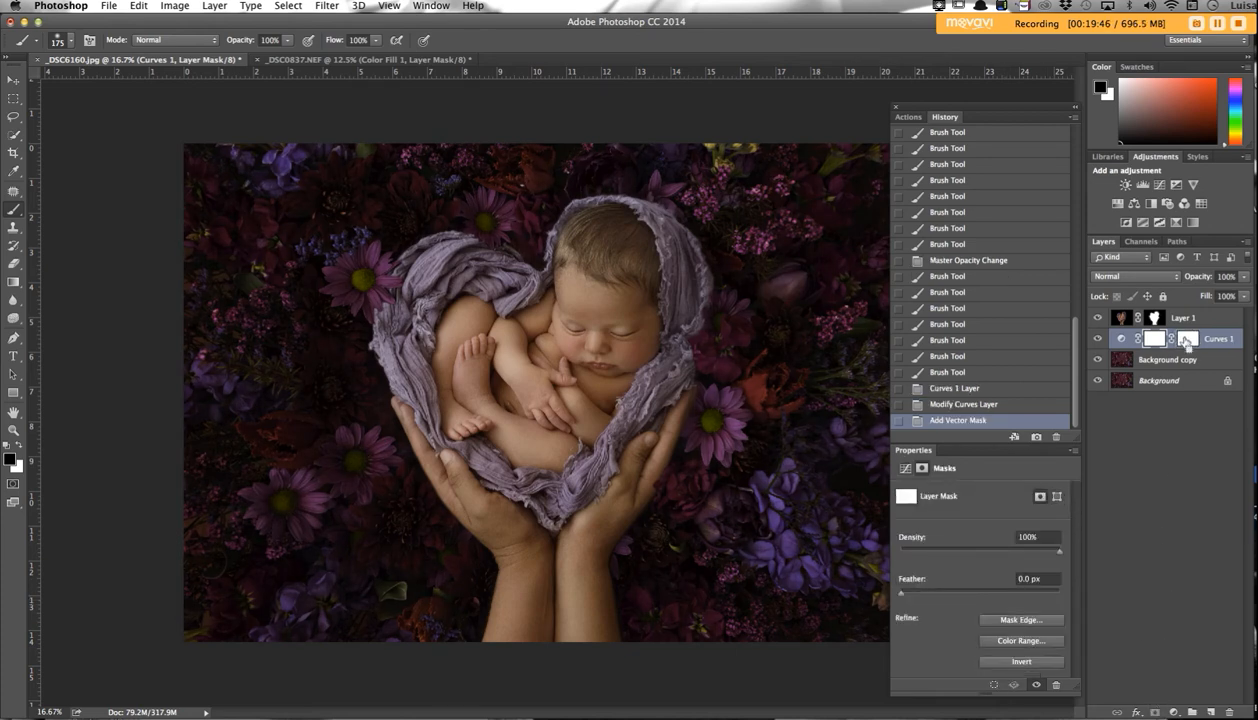
{"action": "key", "text": "super+i"}
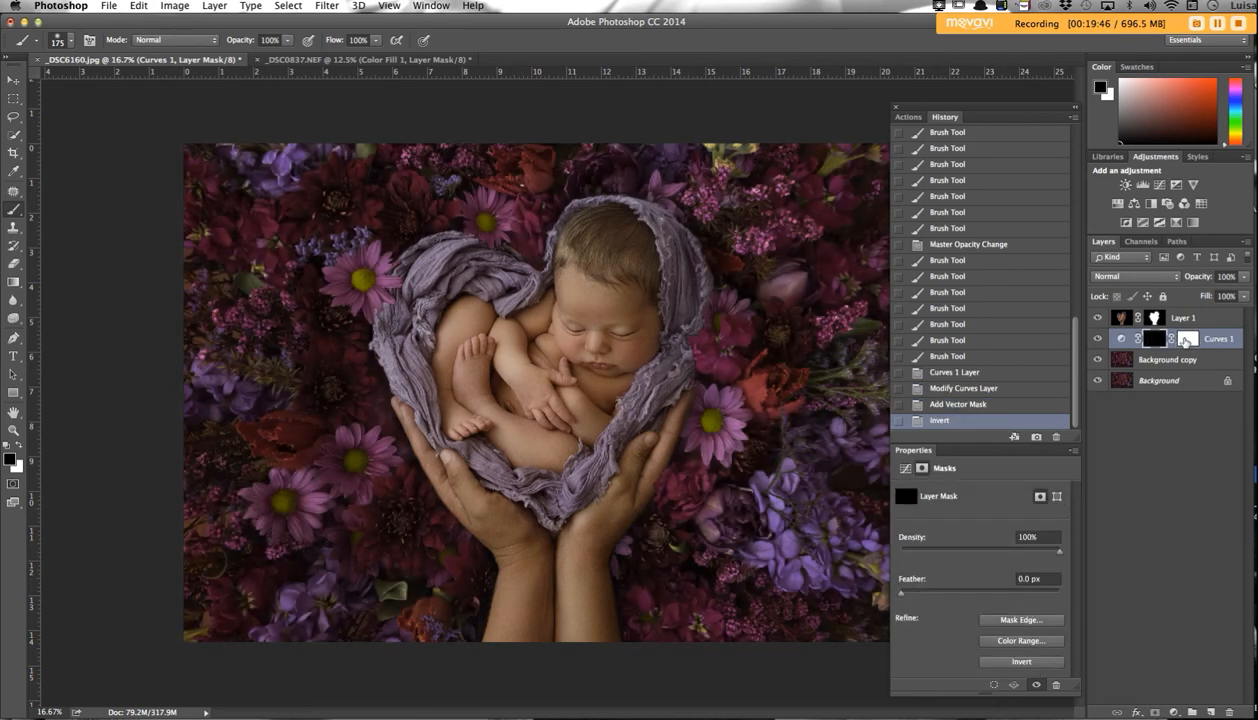
Paint white at 9% opacity with a 1200 px brush on the Curves 1 mask, over the flowers right of the baby and beside the right arm.
{"action": "left_click", "coordinate": [20, 442]}
{"action": "left_click", "coordinate": [287, 40]}
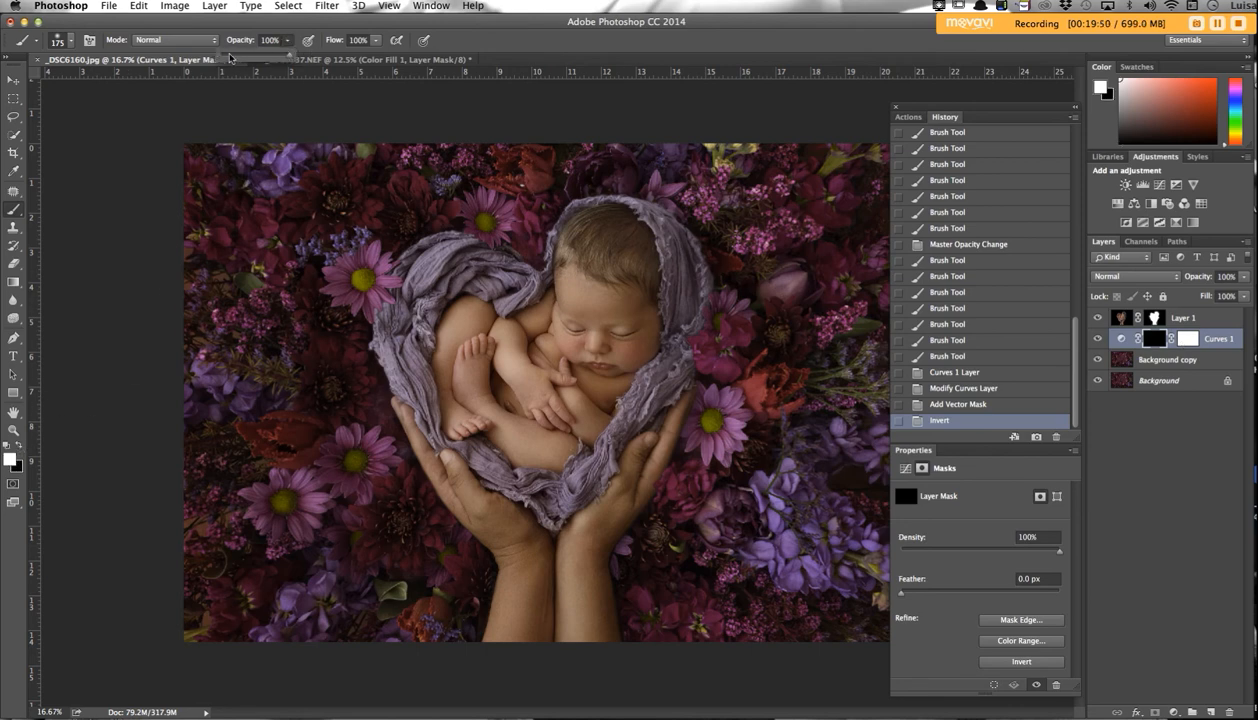
{"action": "left_click_drag", "start_coordinate": [228, 57], "coordinate": [226, 57]}
{"action": "key", "text": "super+minus"}
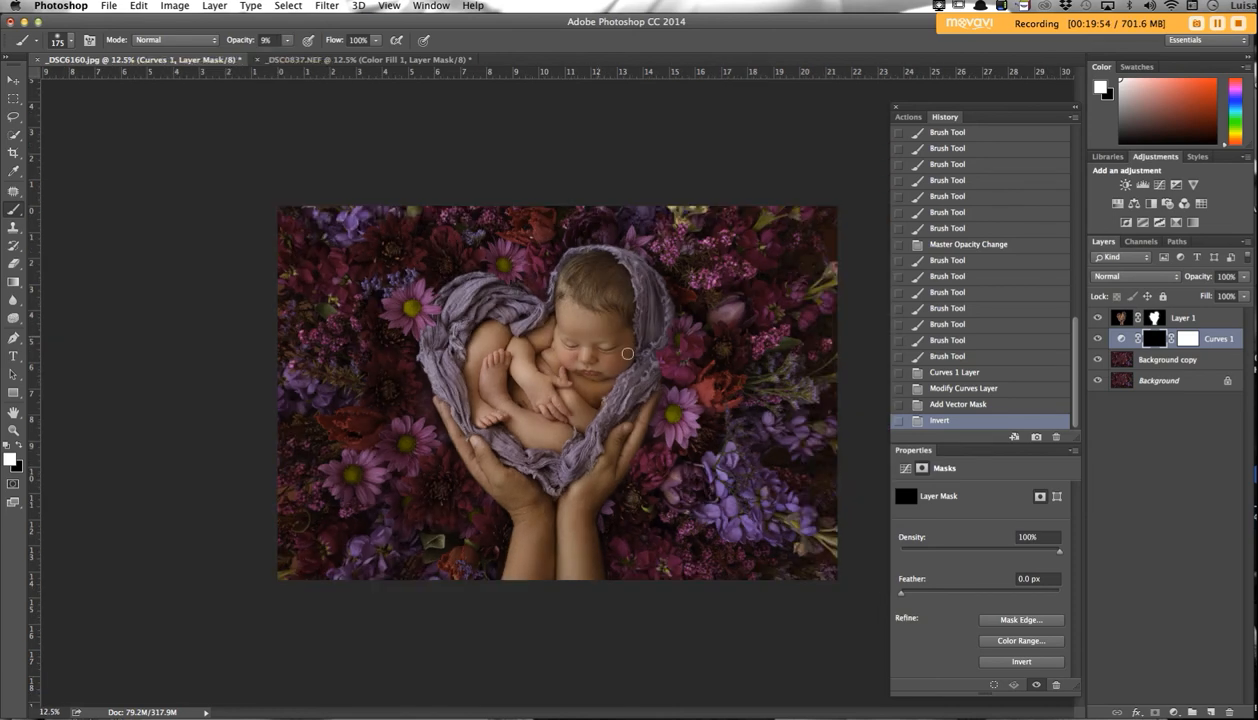
{"action": "key", "text": "bracketright"}
{"action": "key", "text": "bracketright"}
{"action": "key", "text": "bracketright"}
{"action": "key", "text": "bracketright"}
{"action": "key", "text": "bracketright"}
{"action": "key", "text": "bracketright"}
{"action": "key", "text": "bracketright"}
{"action": "key", "text": "bracketright"}
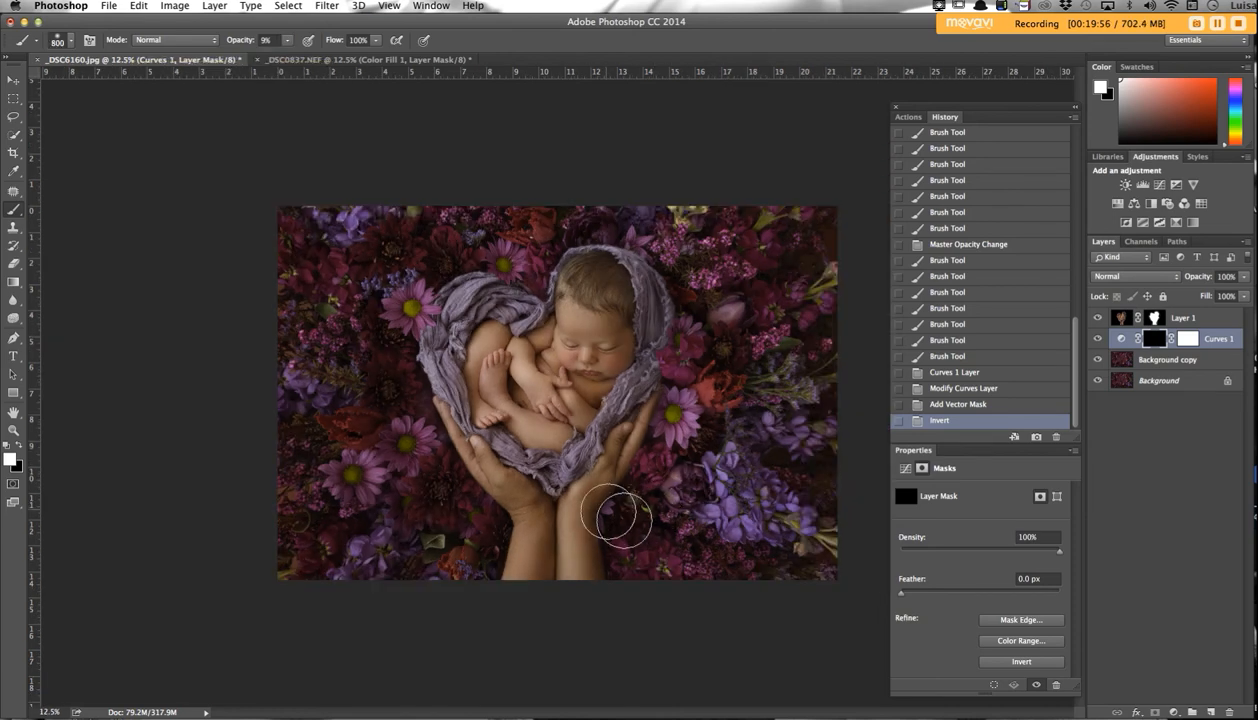
{"action": "key", "text": "bracketright"}
{"action": "key", "text": "bracketright"}
{"action": "key", "text": "bracketright"}
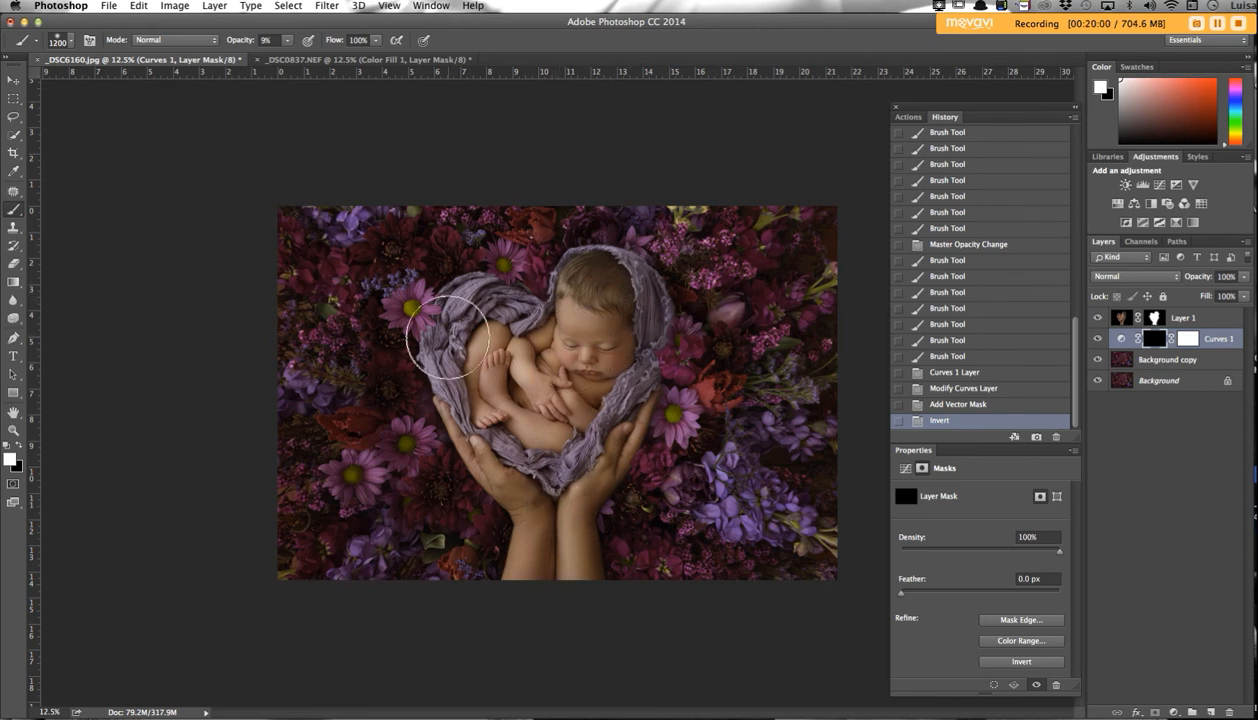
{"action": "key", "text": "bracketright"}
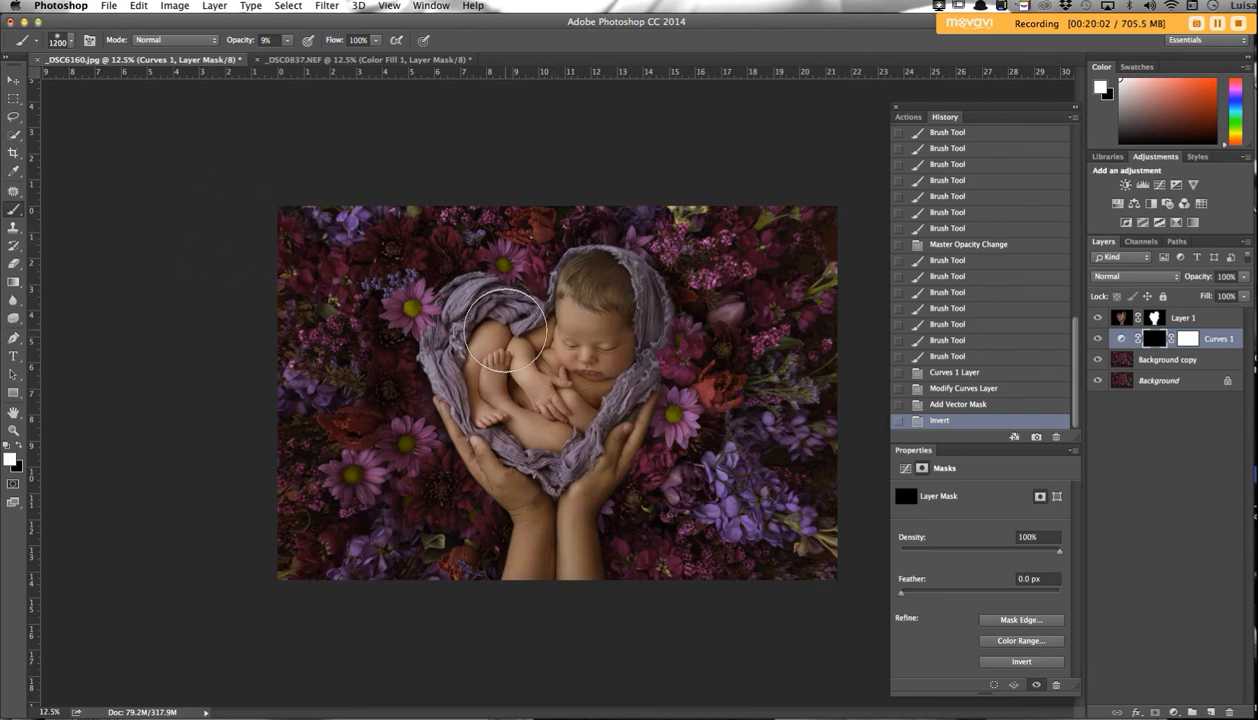
{"action": "mouse_move", "coordinate": [637, 387]}
{"action": "left_mouse_down"}
{"action": "mouse_move", "coordinate": [651, 408]}
{"action": "mouse_move", "coordinate": [643, 456]}
{"action": "mouse_move", "coordinate": [691, 331]}
{"action": "mouse_move", "coordinate": [662, 360]}
{"action": "left_mouse_up"}
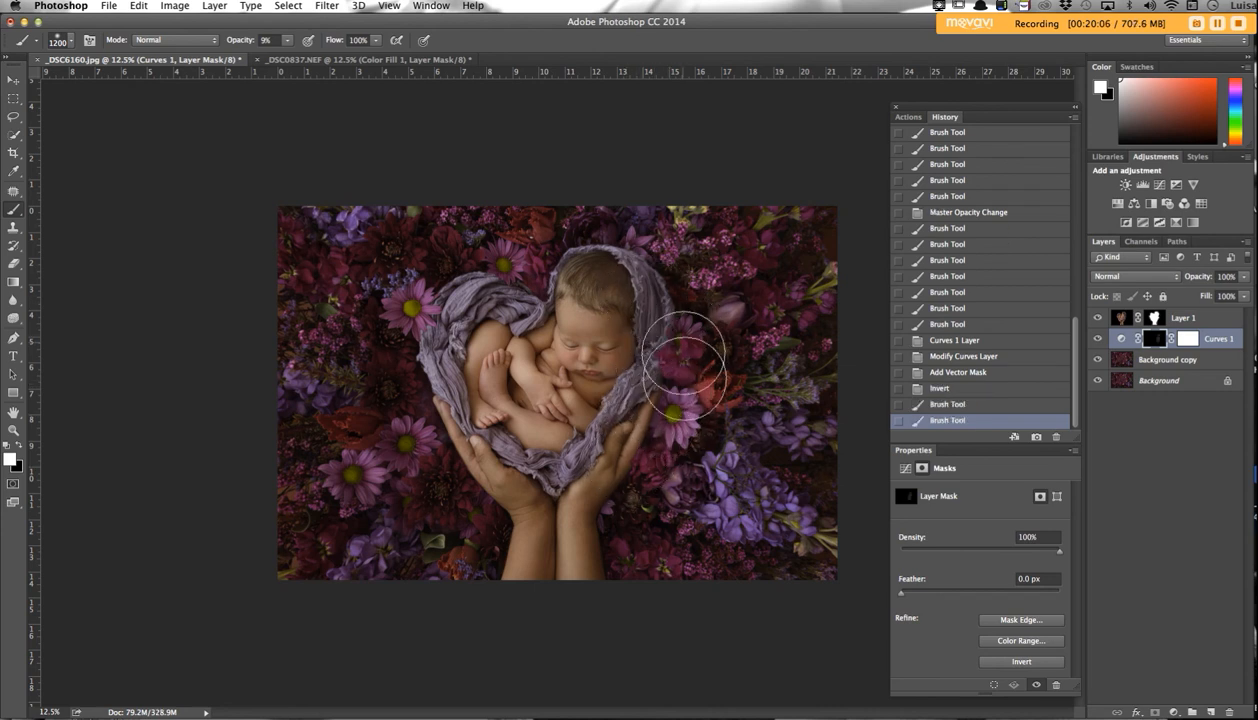
{"action": "left_click_drag", "start_coordinate": [764, 351], "coordinate": [757, 601]}
{"action": "left_click_drag", "start_coordinate": [650, 410], "coordinate": [582, 562]}
{"action": "left_click_drag", "start_coordinate": [590, 517], "coordinate": [562, 590]}
{"action": "left_click_drag", "start_coordinate": [683, 306], "coordinate": [643, 568]}
{"action": "left_click_drag", "start_coordinate": [620, 446], "coordinate": [604, 590]}
{"action": "left_click_drag", "start_coordinate": [618, 458], "coordinate": [750, 553]}
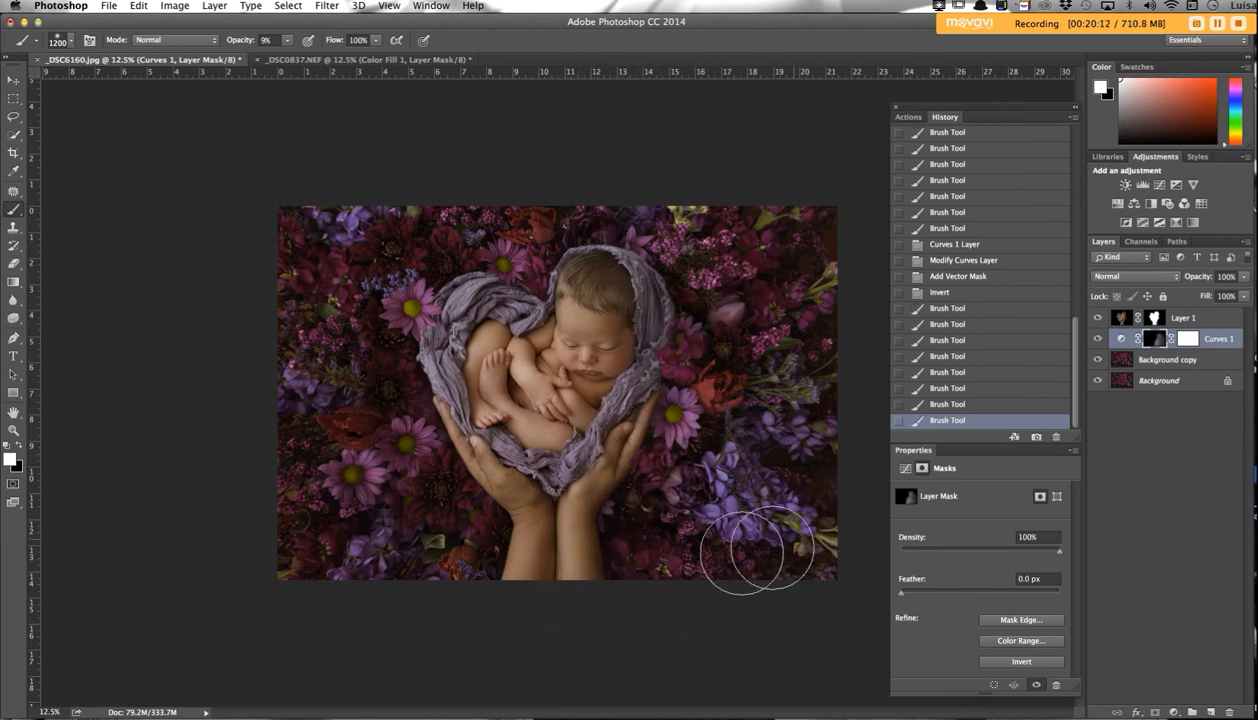
Build up more white on the Curves 1 mask across the lower-right flowers, beside the wrap's right edge and around the forearms.
{"action": "left_click_drag", "start_coordinate": [611, 440], "coordinate": [680, 445]}
{"action": "left_click_drag", "start_coordinate": [634, 408], "coordinate": [770, 508]}
{"action": "left_click_drag", "start_coordinate": [728, 388], "coordinate": [738, 325]}
{"action": "mouse_move", "coordinate": [648, 289]}
{"action": "left_mouse_down"}
{"action": "mouse_move", "coordinate": [678, 374]}
{"action": "mouse_move", "coordinate": [648, 534]}
{"action": "mouse_move", "coordinate": [604, 556]}
{"action": "left_mouse_up"}
{"action": "mouse_move", "coordinate": [630, 530]}
{"action": "left_mouse_down"}
{"action": "mouse_move", "coordinate": [571, 587]}
{"action": "mouse_move", "coordinate": [633, 622]}
{"action": "left_mouse_up"}
{"action": "mouse_move", "coordinate": [482, 472]}
{"action": "left_mouse_down"}
{"action": "mouse_move", "coordinate": [501, 499]}
{"action": "mouse_move", "coordinate": [471, 649]}
{"action": "left_mouse_up"}
{"action": "mouse_move", "coordinate": [588, 535]}
{"action": "left_mouse_down"}
{"action": "mouse_move", "coordinate": [632, 476]}
{"action": "mouse_move", "coordinate": [731, 504]}
{"action": "mouse_move", "coordinate": [751, 313]}
{"action": "mouse_move", "coordinate": [766, 545]}
{"action": "mouse_move", "coordinate": [794, 232]}
{"action": "mouse_move", "coordinate": [835, 505]}
{"action": "left_mouse_up"}
{"action": "mouse_move", "coordinate": [670, 316]}
{"action": "left_mouse_down"}
{"action": "mouse_move", "coordinate": [665, 287]}
{"action": "mouse_move", "coordinate": [733, 360]}
{"action": "mouse_move", "coordinate": [720, 475]}
{"action": "left_mouse_up"}
{"action": "left_click_drag", "start_coordinate": [618, 466], "coordinate": [690, 430]}
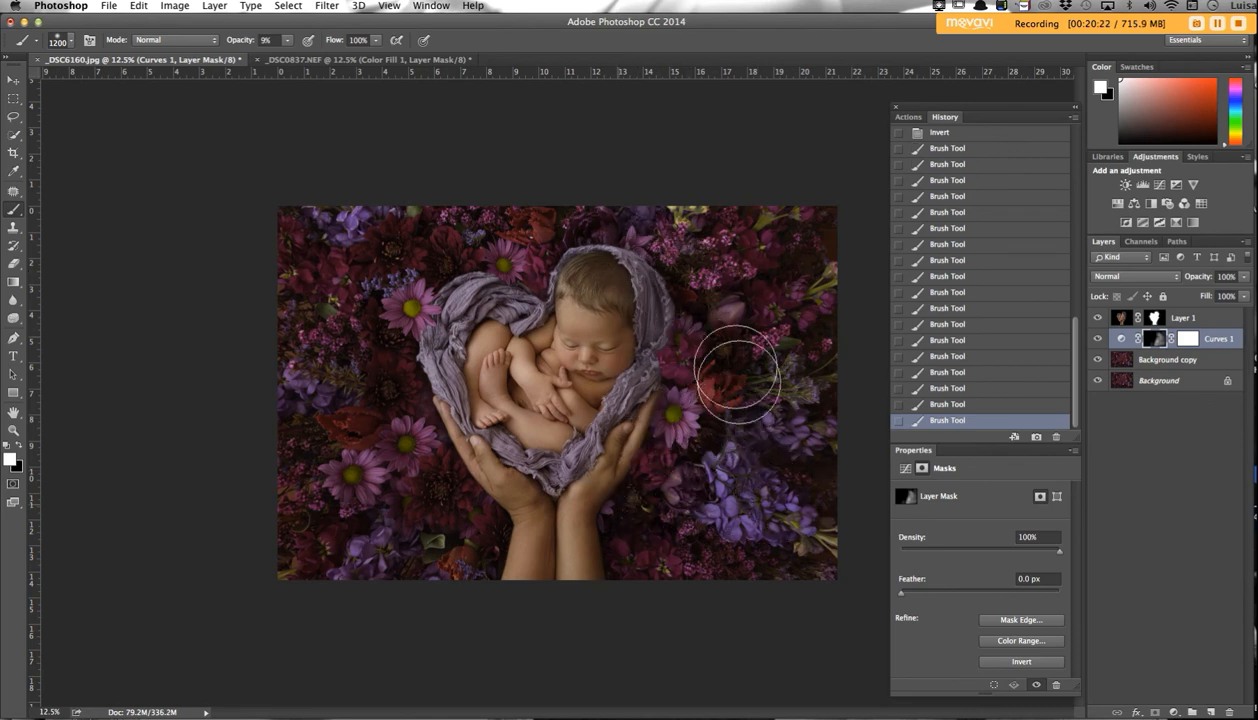
{"action": "left_click_drag", "start_coordinate": [747, 492], "coordinate": [700, 482]}
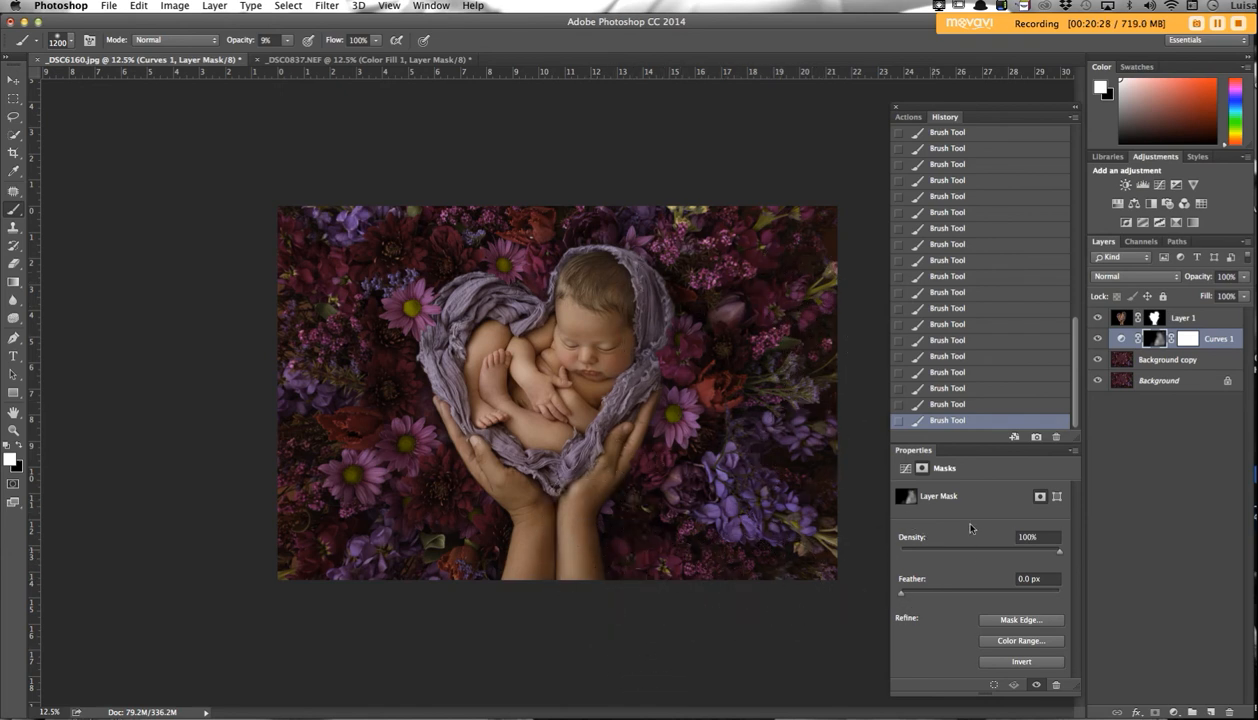
Toggle the Curves 1 layer's visibility to compare the backdrop with and without the darkening.
{"action": "left_click", "coordinate": [1098, 339]}
{"action": "left_click", "coordinate": [1099, 340]}
{"action": "left_click", "coordinate": [1099, 340]}
{"action": "left_click", "coordinate": [1099, 340]}
{"action": "left_click", "coordinate": [1099, 340]}
{"action": "left_click", "coordinate": [1099, 340]}
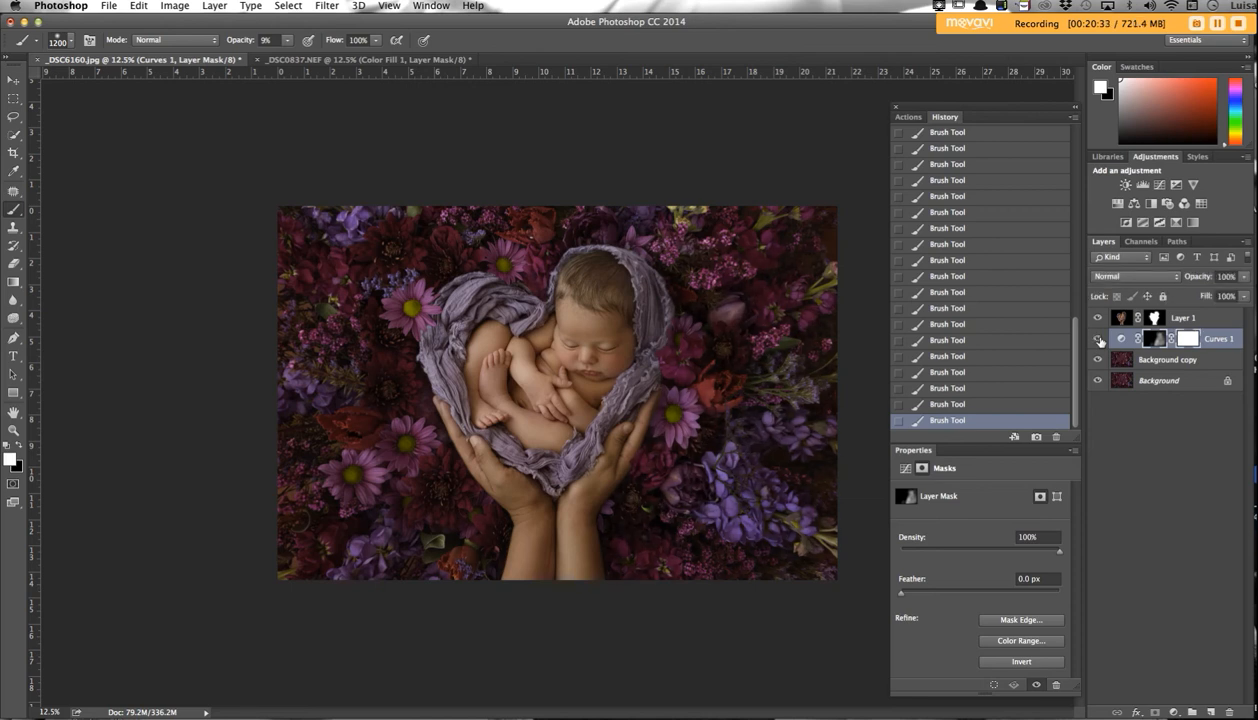
Add a second Curves adjustment layer, raise its RGB midtones to brighten, and place it directly below Curves 1.
{"action": "left_click", "coordinate": [1158, 377]}
{"action": "left_click", "coordinate": [1159, 186]}
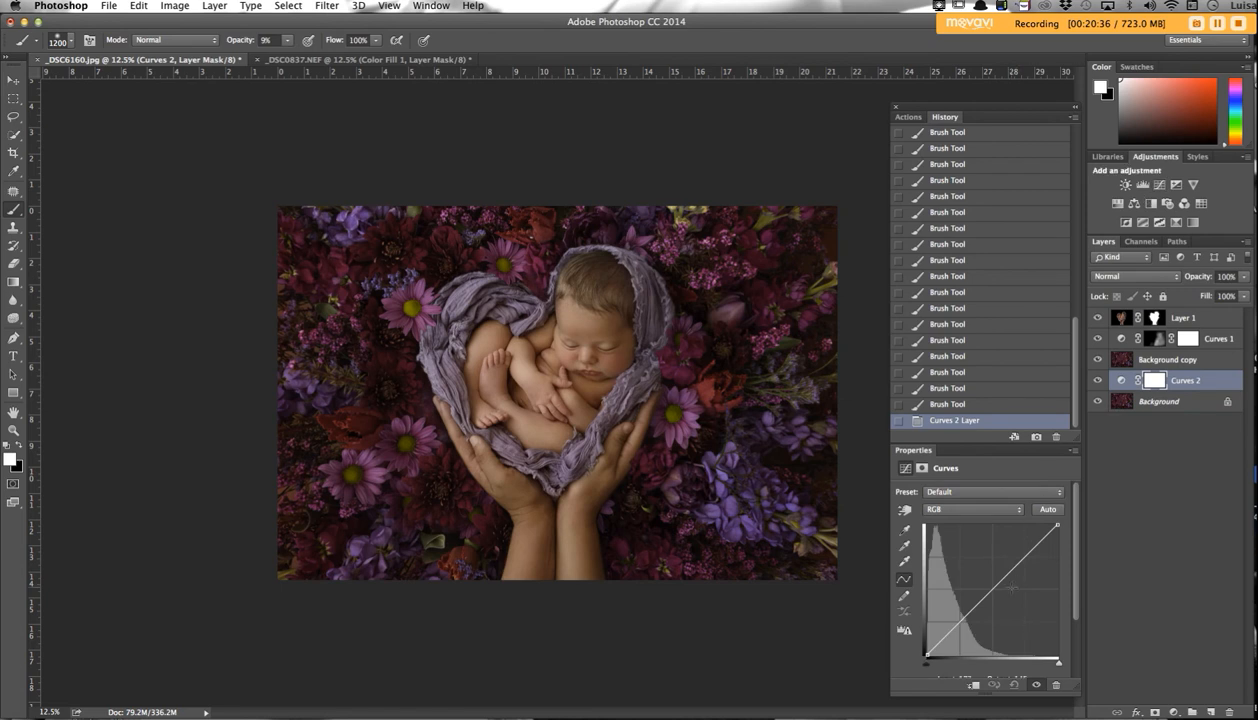
{"action": "mouse_move", "coordinate": [973, 608]}
{"action": "left_mouse_down"}
{"action": "mouse_move", "coordinate": [973, 575]}
{"action": "mouse_move", "coordinate": [984, 585]}
{"action": "left_mouse_up"}
{"action": "left_click_drag", "start_coordinate": [1200, 380], "coordinate": [1206, 353]}
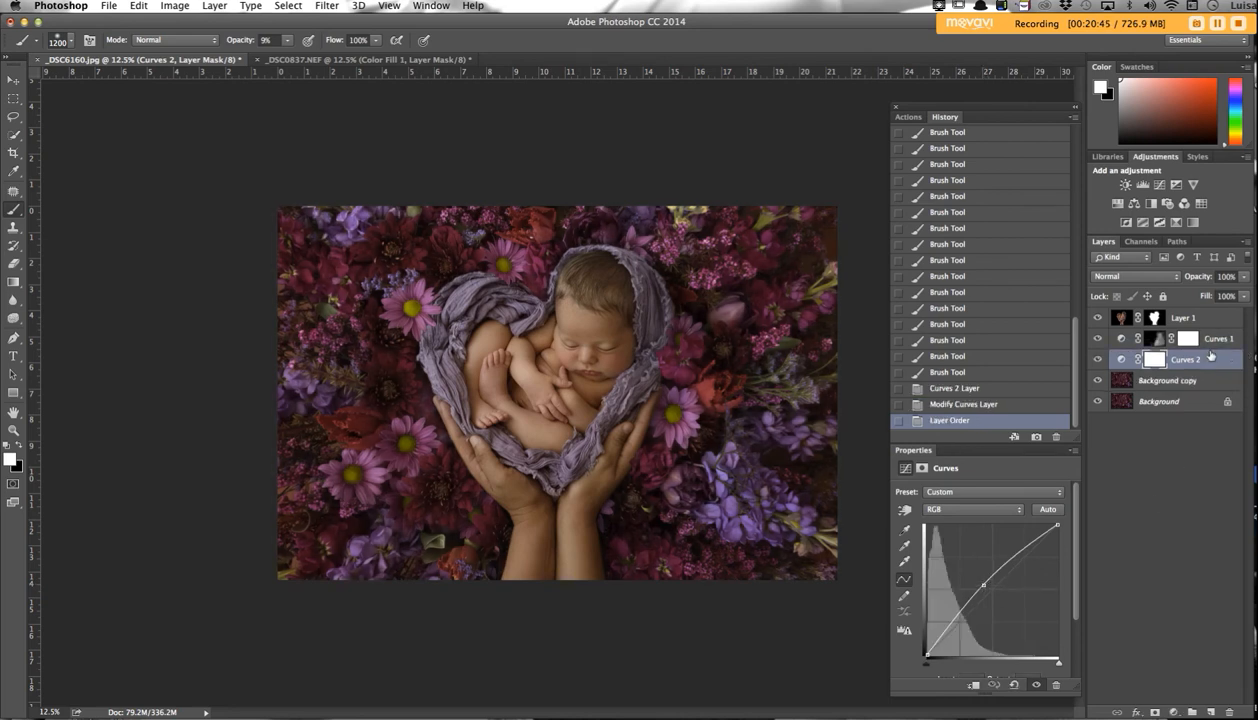
Add a vector mask to the Curves 2 layer and invert its layer mask to black.
{"action": "left_click", "coordinate": [1156, 713]}
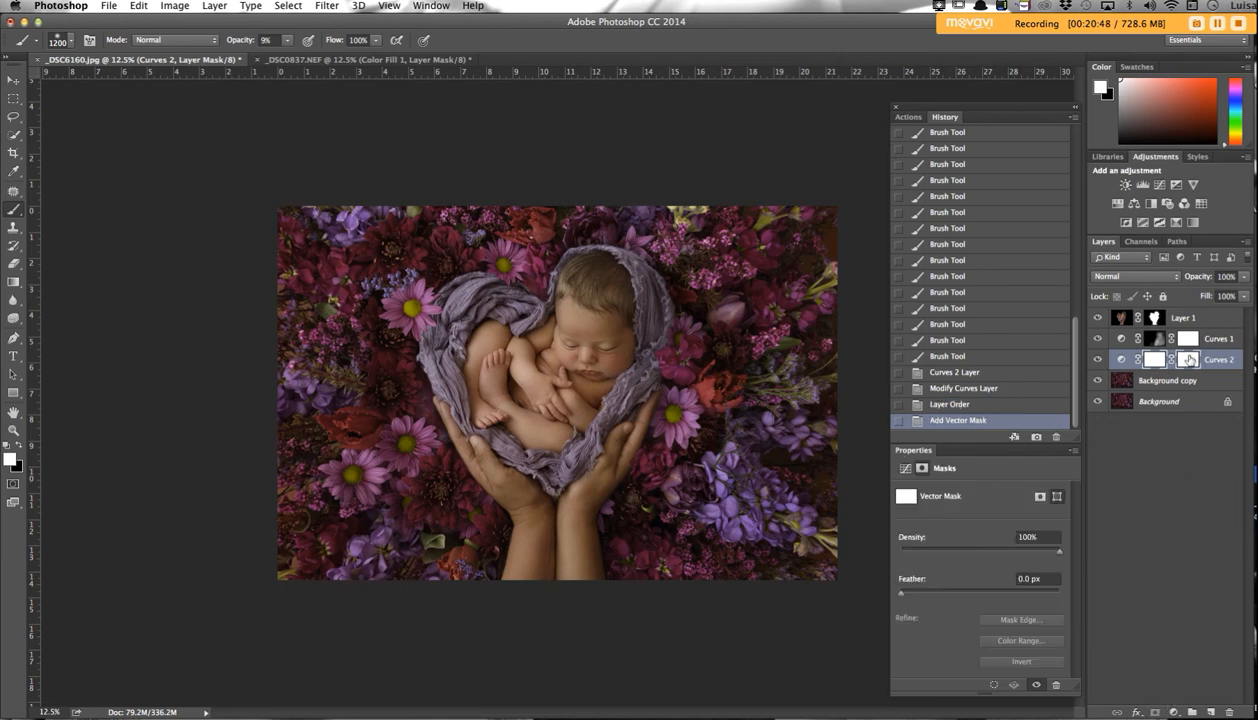
{"action": "key", "text": "super+i"}
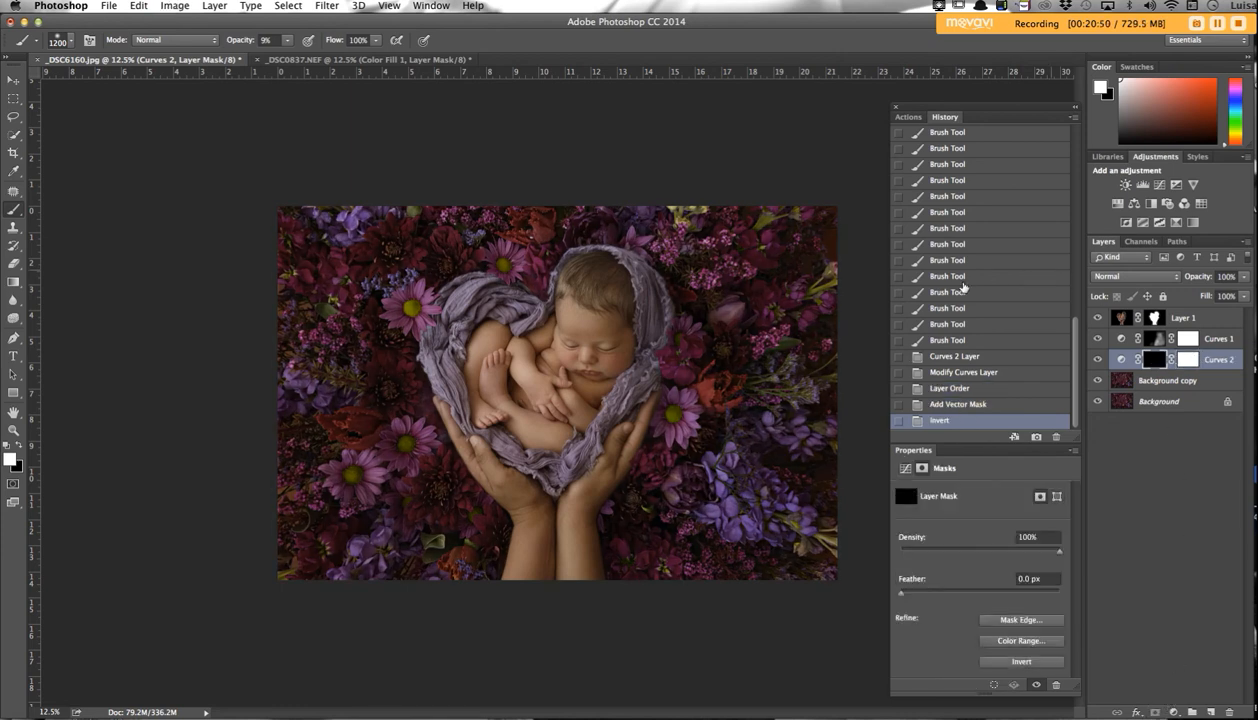
Paint white at 9% opacity with a 2100 px brush on the Curves 2 mask to brighten the flowers left of the baby.
{"action": "key", "text": "bracketright"}
{"action": "key", "text": "bracketright"}
{"action": "key", "text": "bracketright"}
{"action": "key", "text": "bracketright"}
{"action": "key", "text": "bracketright"}
{"action": "key", "text": "bracketright"}
{"action": "key", "text": "bracketright"}
{"action": "key", "text": "bracketright"}
{"action": "key", "text": "bracketright"}
{"action": "mouse_move", "coordinate": [371, 352]}
{"action": "left_mouse_down"}
{"action": "mouse_move", "coordinate": [380, 383]}
{"action": "mouse_move", "coordinate": [369, 389]}
{"action": "left_mouse_up"}
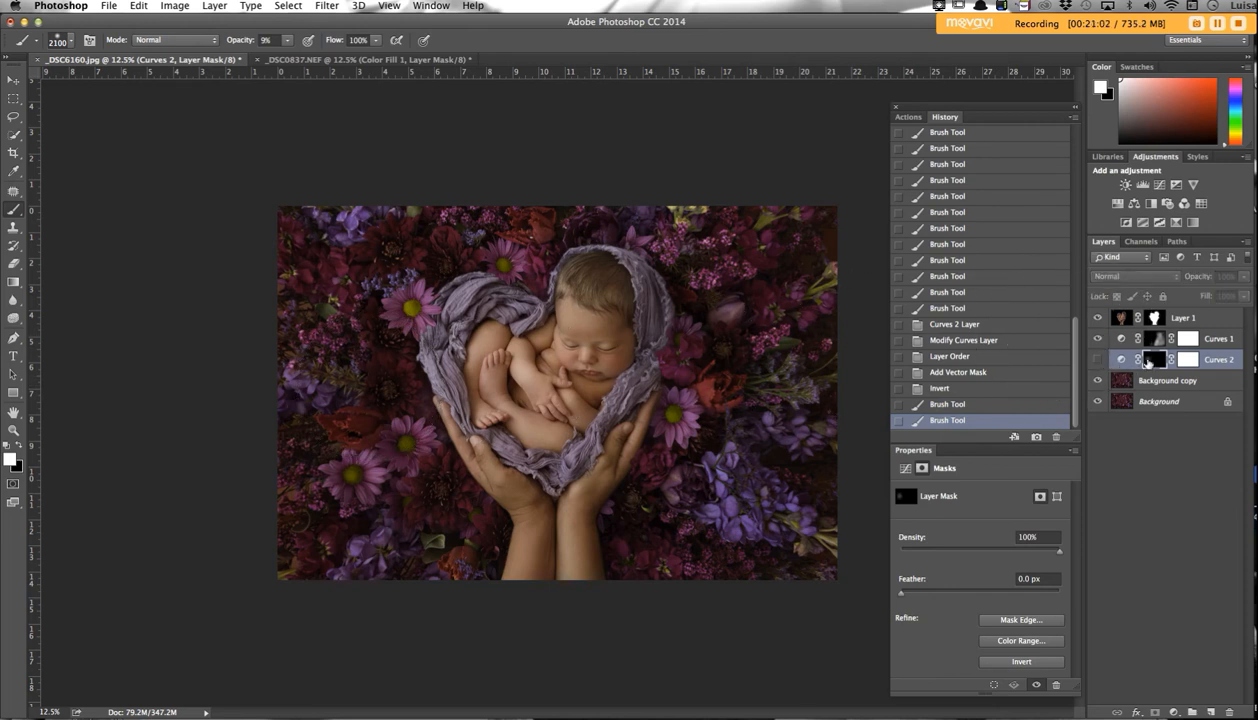
{"action": "left_click", "coordinate": [1100, 360]}
{"action": "left_click", "coordinate": [1100, 360]}
{"action": "left_click", "coordinate": [1098, 359]}
{"action": "left_click", "coordinate": [1142, 360]}
{"action": "left_click", "coordinate": [383, 368]}
{"action": "left_click", "coordinate": [385, 393]}
{"action": "left_click", "coordinate": [384, 407]}
{"action": "left_click", "coordinate": [381, 402]}
{"action": "left_click", "coordinate": [384, 404]}
{"action": "left_click", "coordinate": [371, 400]}
Extend the white on the Curves 2 mask over the upper-left flowers and above the wrap, and compare with the layer hidden and shown.
{"action": "left_click", "coordinate": [356, 290]}
{"action": "left_click", "coordinate": [412, 283]}
{"action": "left_click", "coordinate": [470, 248]}
{"action": "left_click", "coordinate": [442, 288]}
{"action": "left_click", "coordinate": [370, 292]}
{"action": "left_click", "coordinate": [334, 268]}
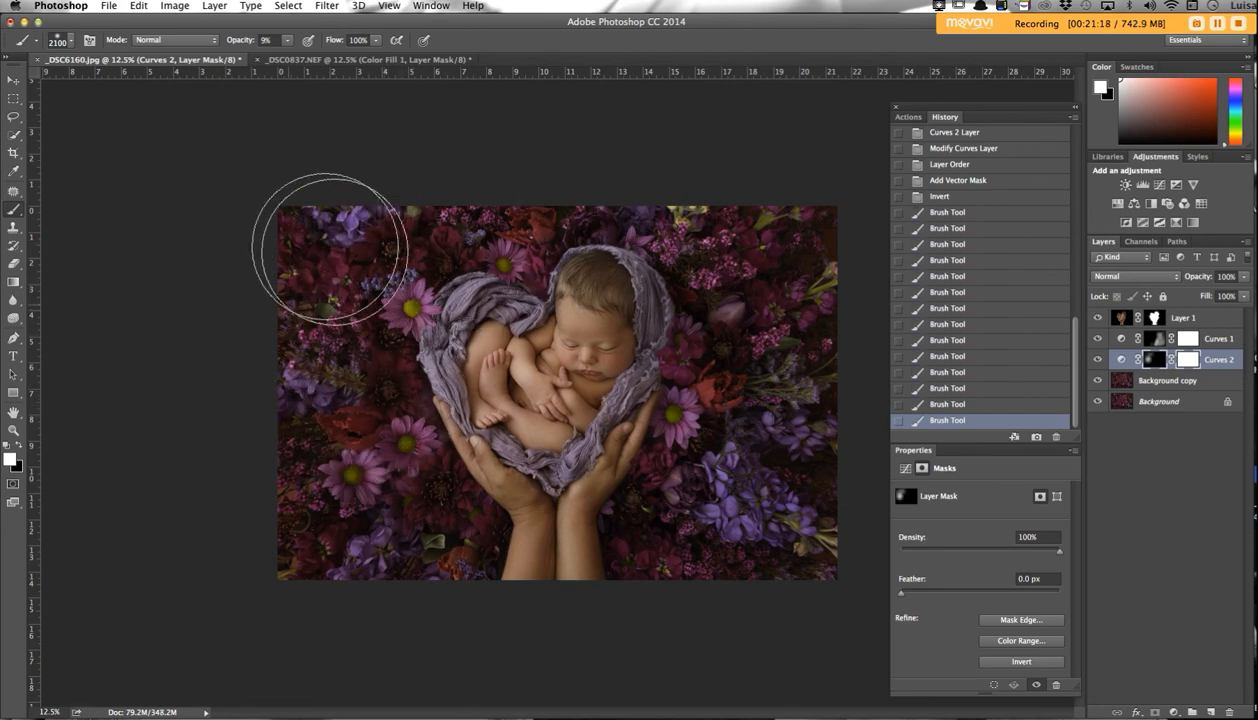
{"action": "left_click", "coordinate": [445, 268]}
{"action": "left_click", "coordinate": [500, 247]}
{"action": "left_click", "coordinate": [476, 223]}
{"action": "left_click", "coordinate": [378, 272]}
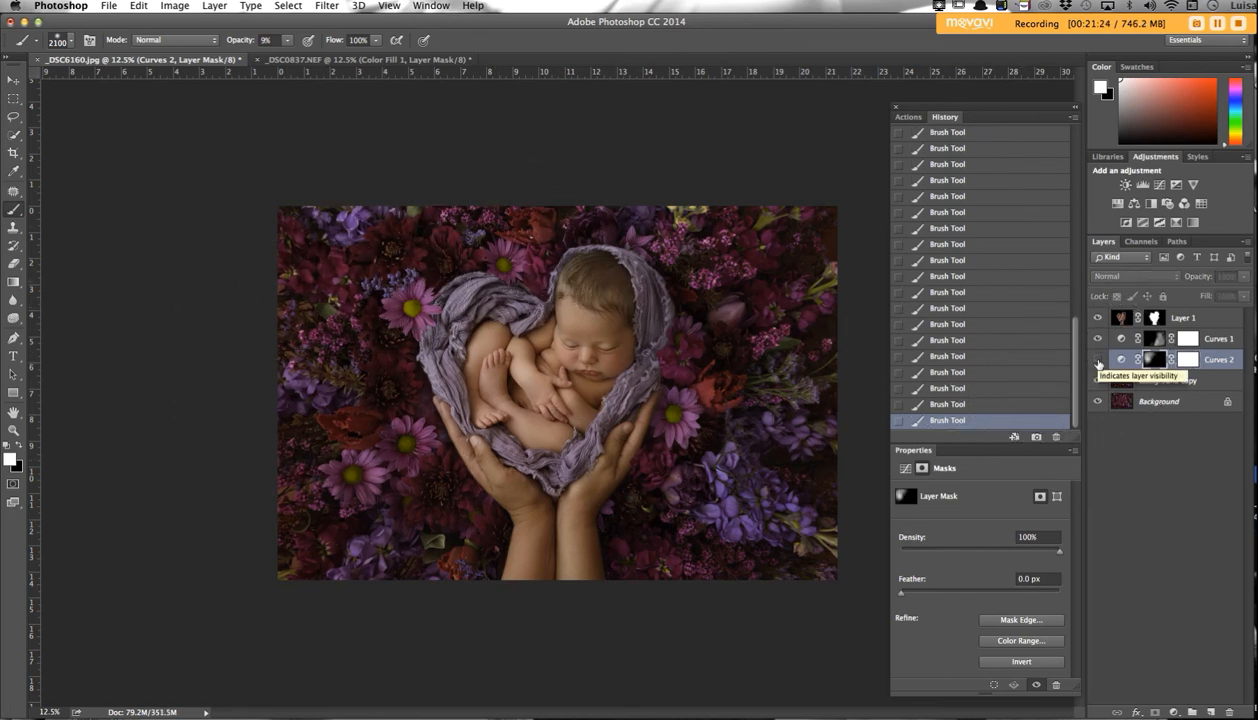
{"action": "left_click", "coordinate": [1098, 362]}
{"action": "left_click", "coordinate": [1098, 362]}
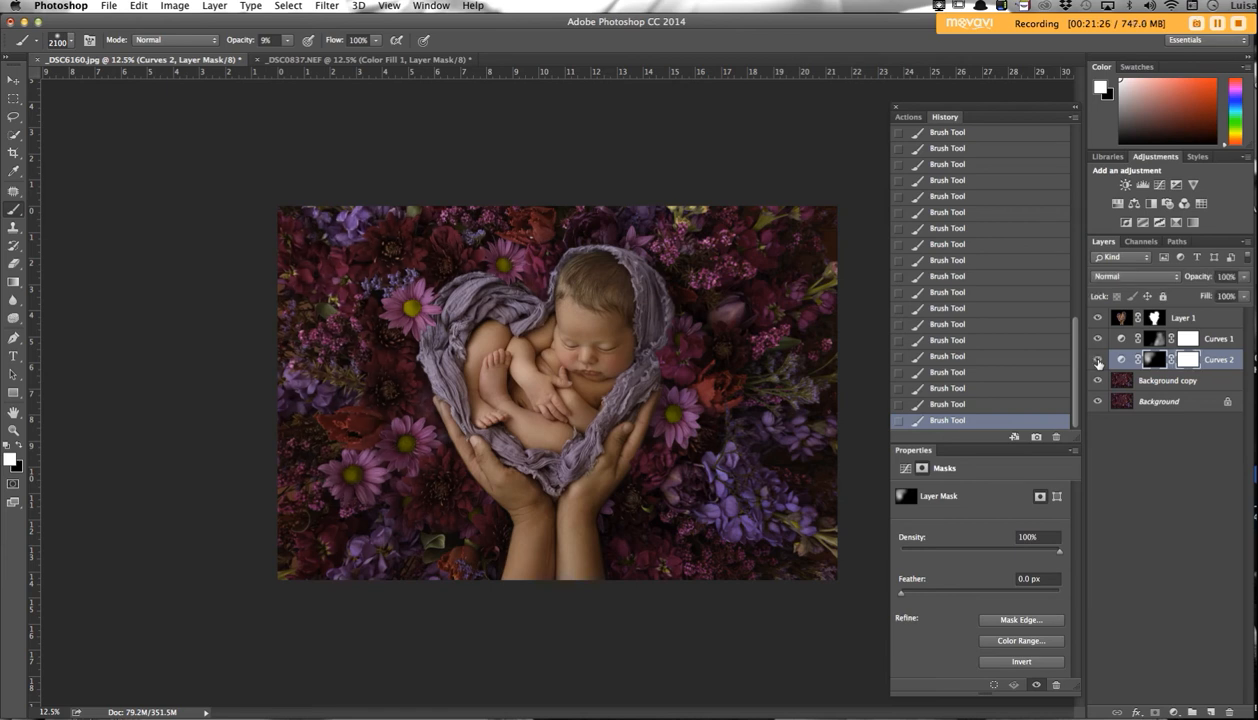
{"action": "left_click", "coordinate": [1098, 362]}
{"action": "left_click", "coordinate": [1098, 362]}
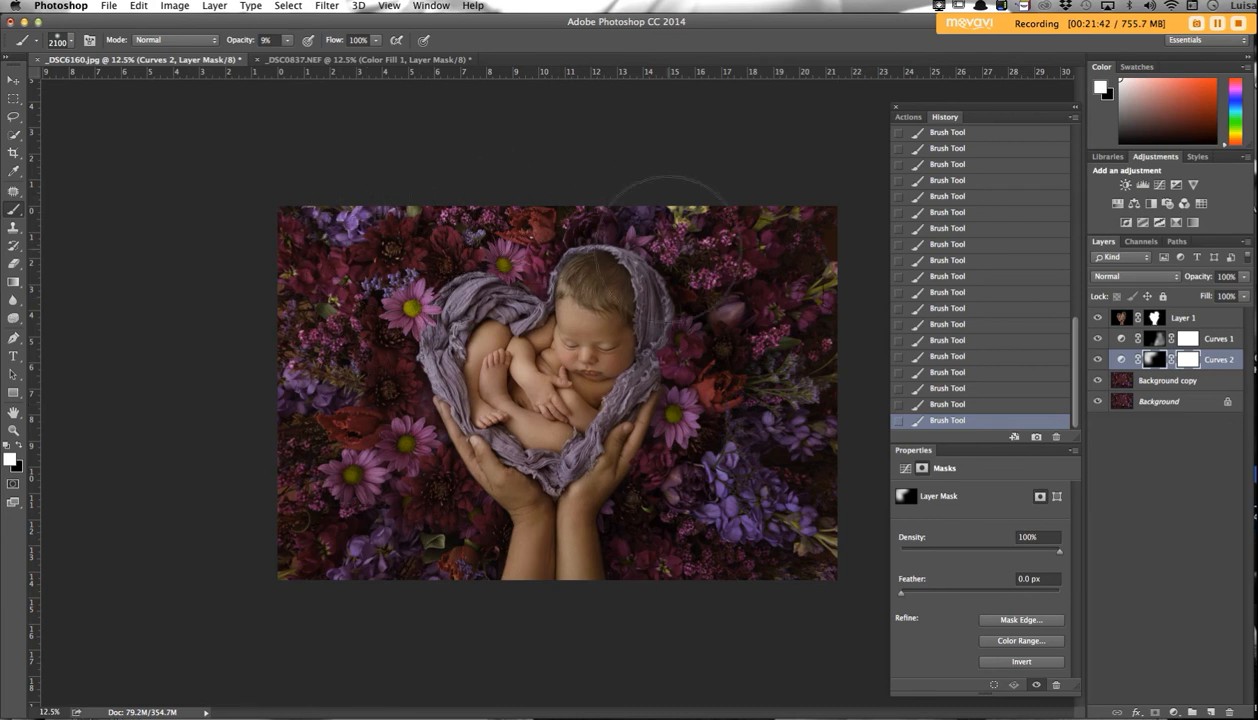
Create a new Soft Light layer filled with 50% gray and move it above Layer 1.
{"action": "left_click", "coordinate": [1171, 382]}
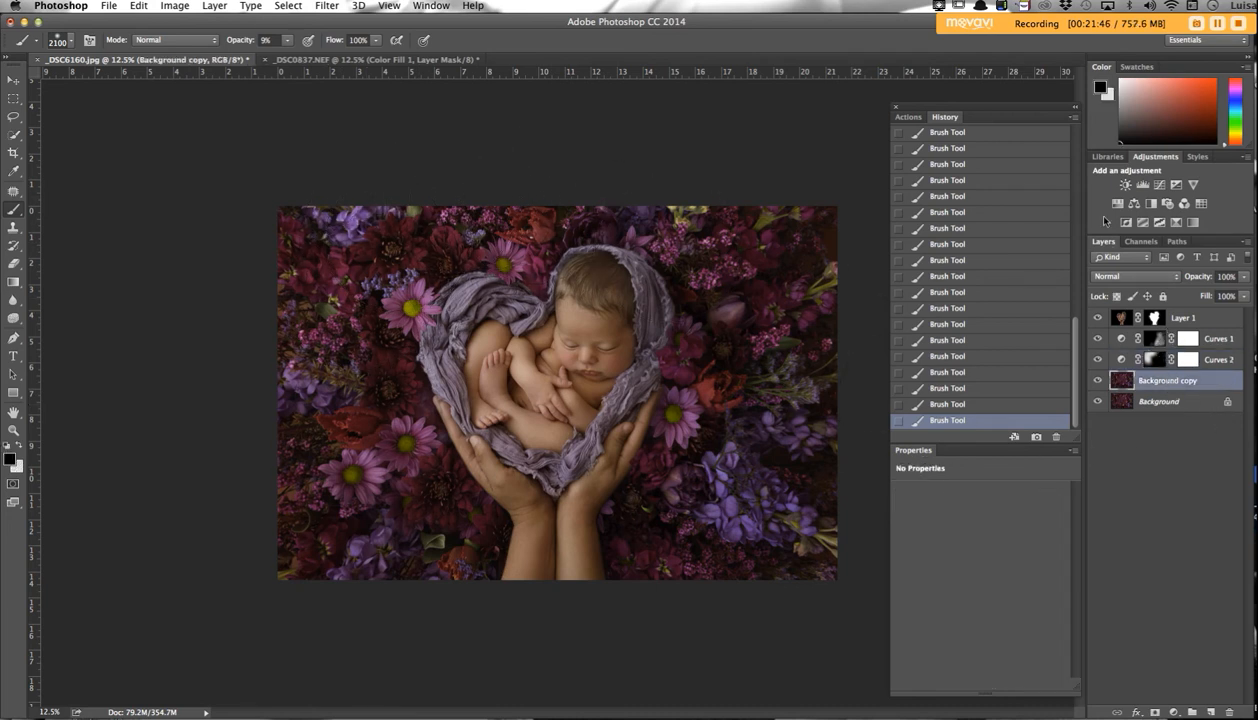
{"action": "scroll", "coordinate": [971, 172], "scroll_direction": "down", "scroll_amount": 1}
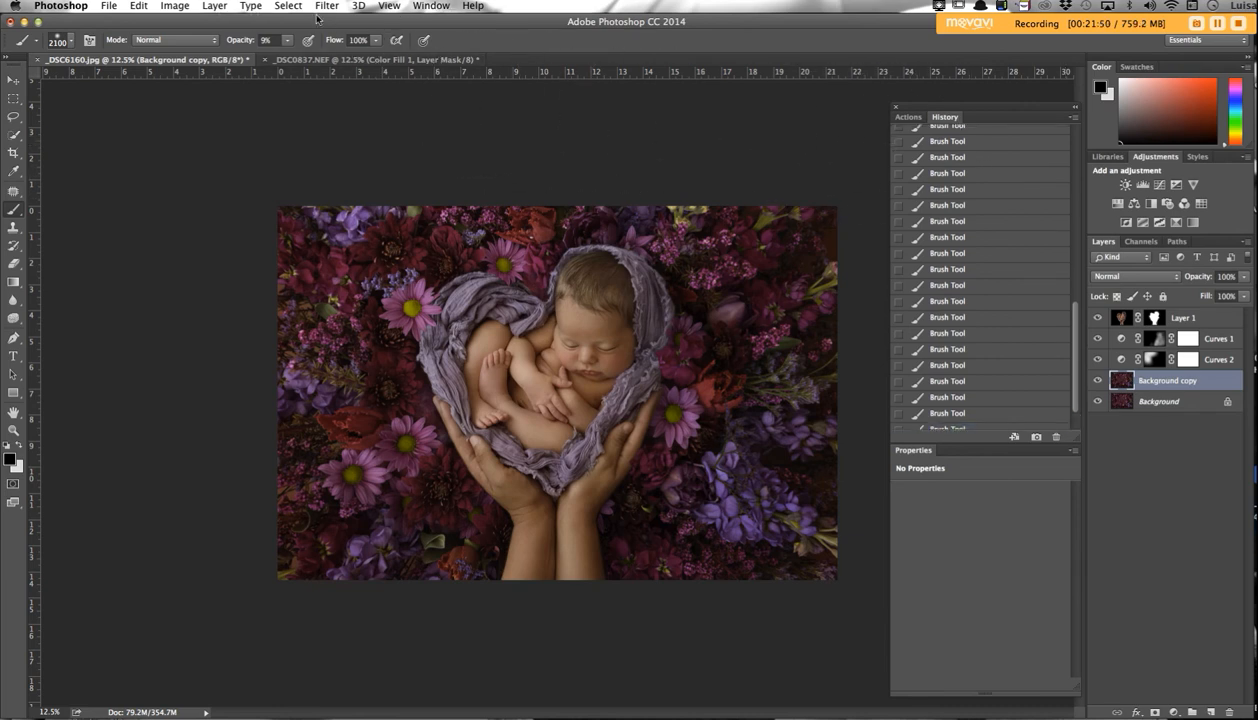
{"action": "left_click", "coordinate": [215, 7]}
{"action": "mouse_move", "coordinate": [345, 132]}
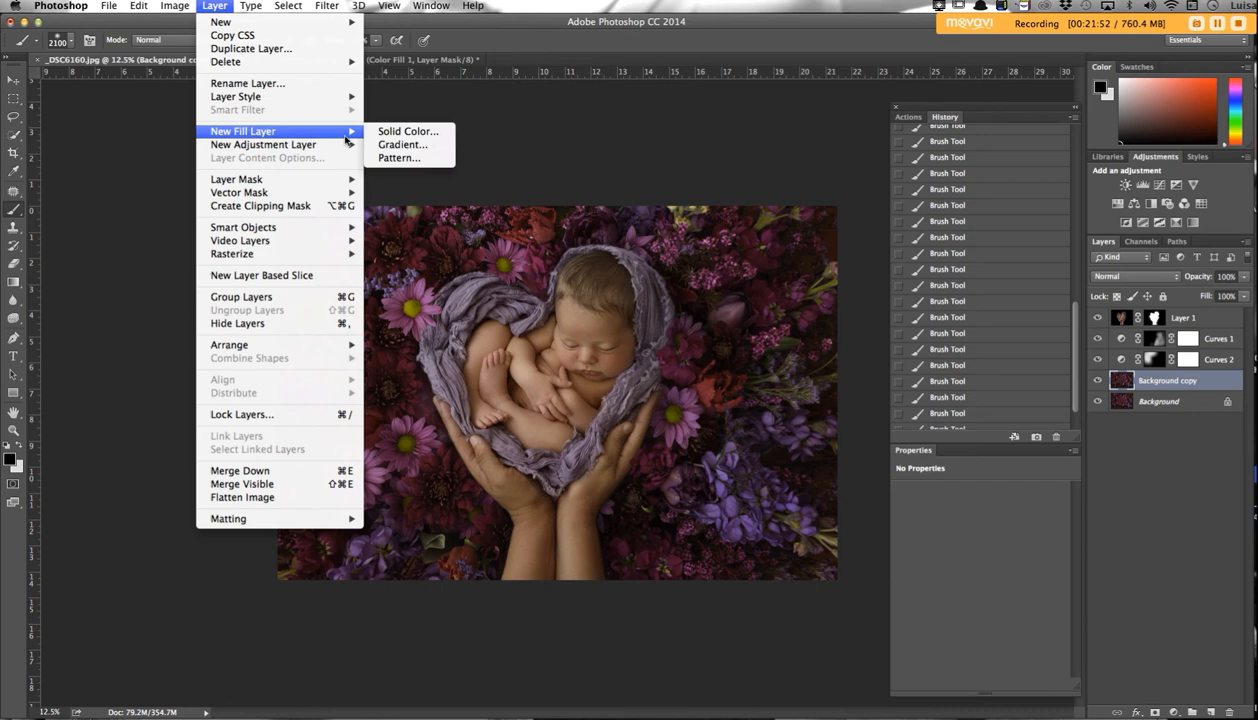
{"action": "mouse_move", "coordinate": [327, 26]}
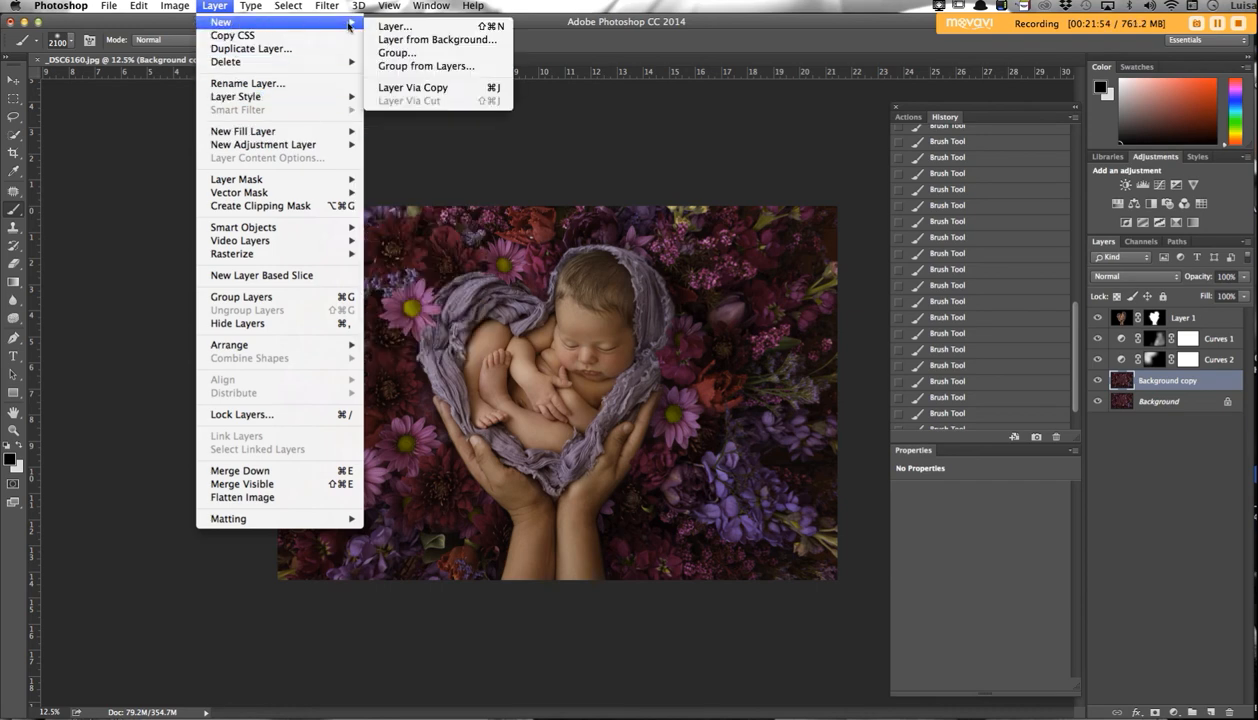
{"action": "left_click", "coordinate": [394, 26]}
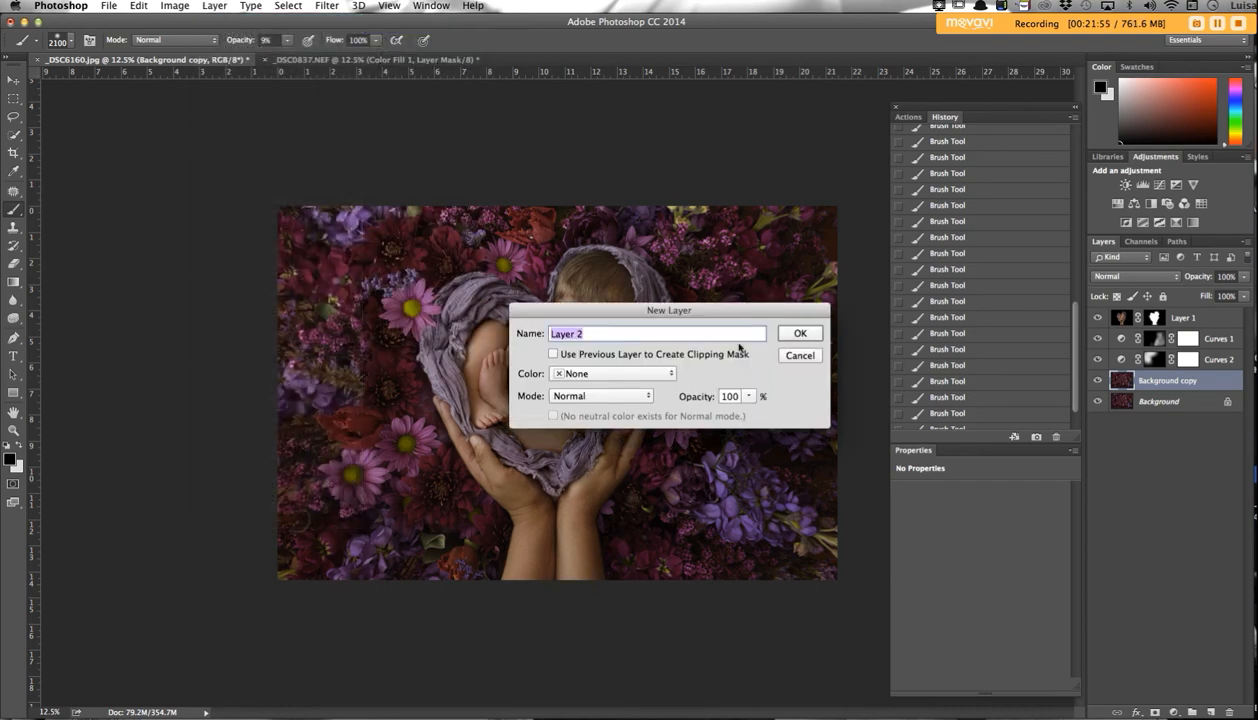
{"action": "left_click", "coordinate": [640, 375]}
{"action": "left_click", "coordinate": [650, 375]}
{"action": "left_click", "coordinate": [632, 396]}
{"action": "left_click", "coordinate": [604, 584]}
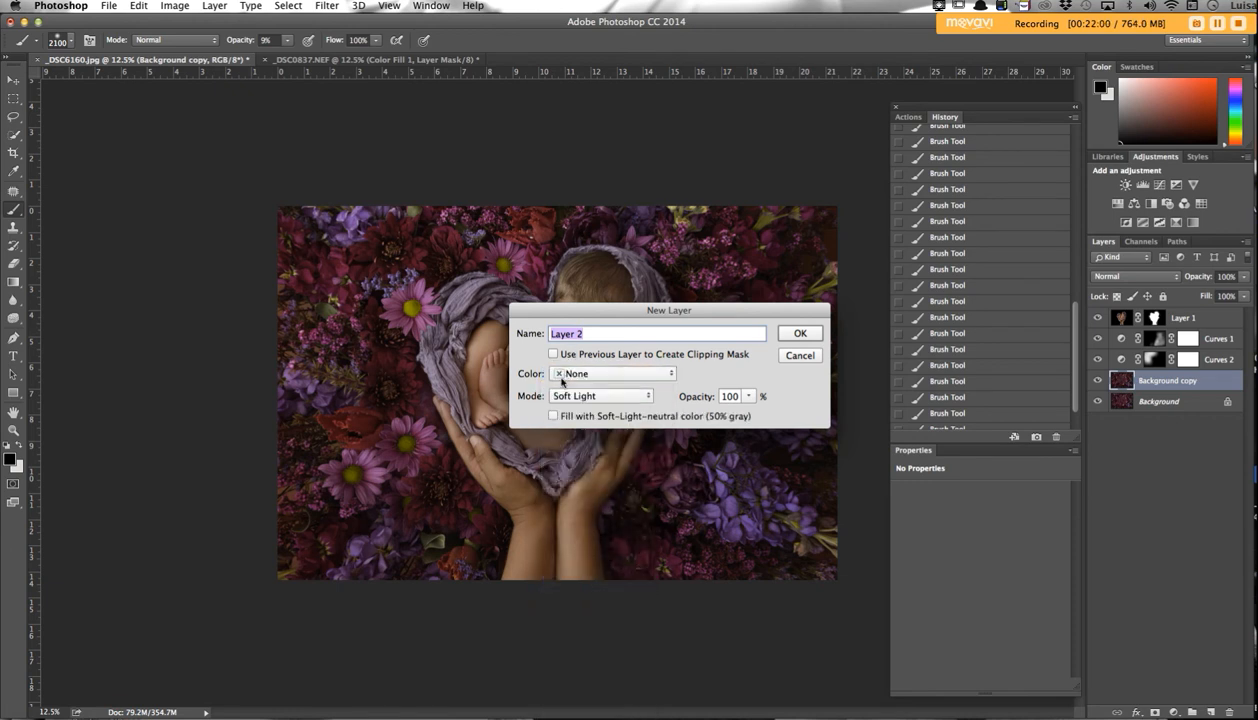
{"action": "left_click", "coordinate": [553, 417]}
{"action": "left_click", "coordinate": [815, 336]}
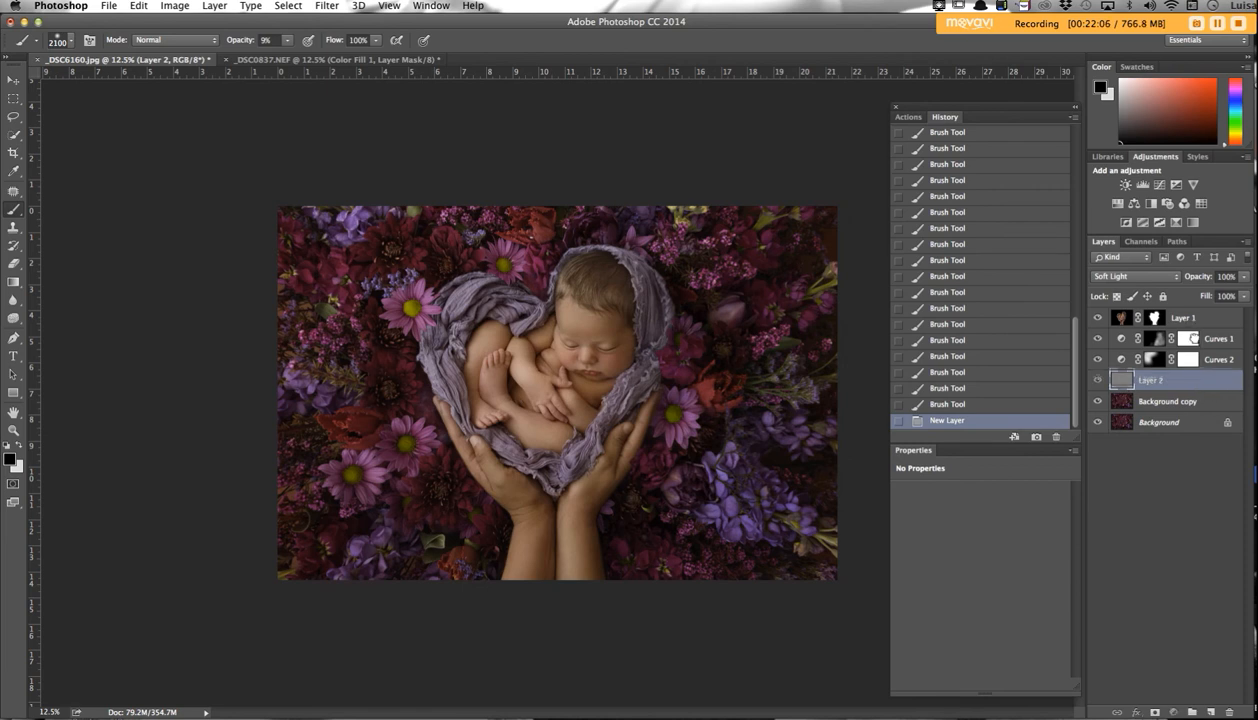
{"action": "left_click_drag", "start_coordinate": [1200, 385], "coordinate": [1175, 343]}
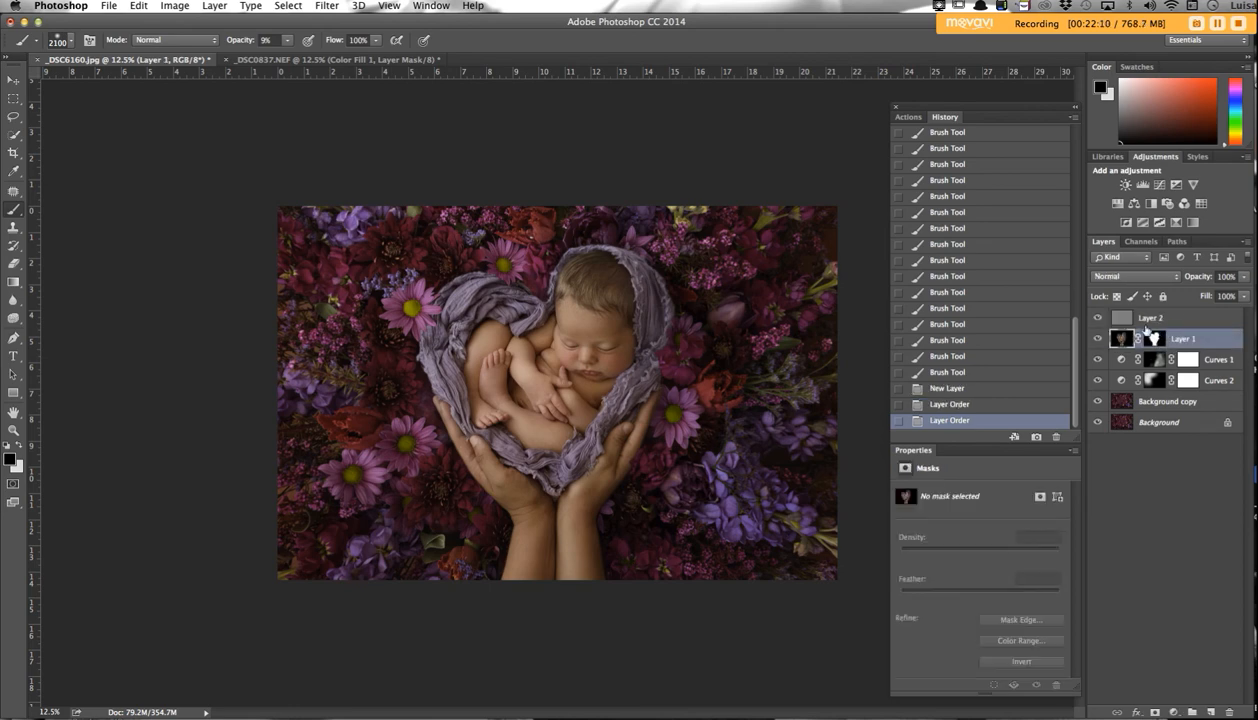
{"action": "left_click", "coordinate": [1112, 316]}
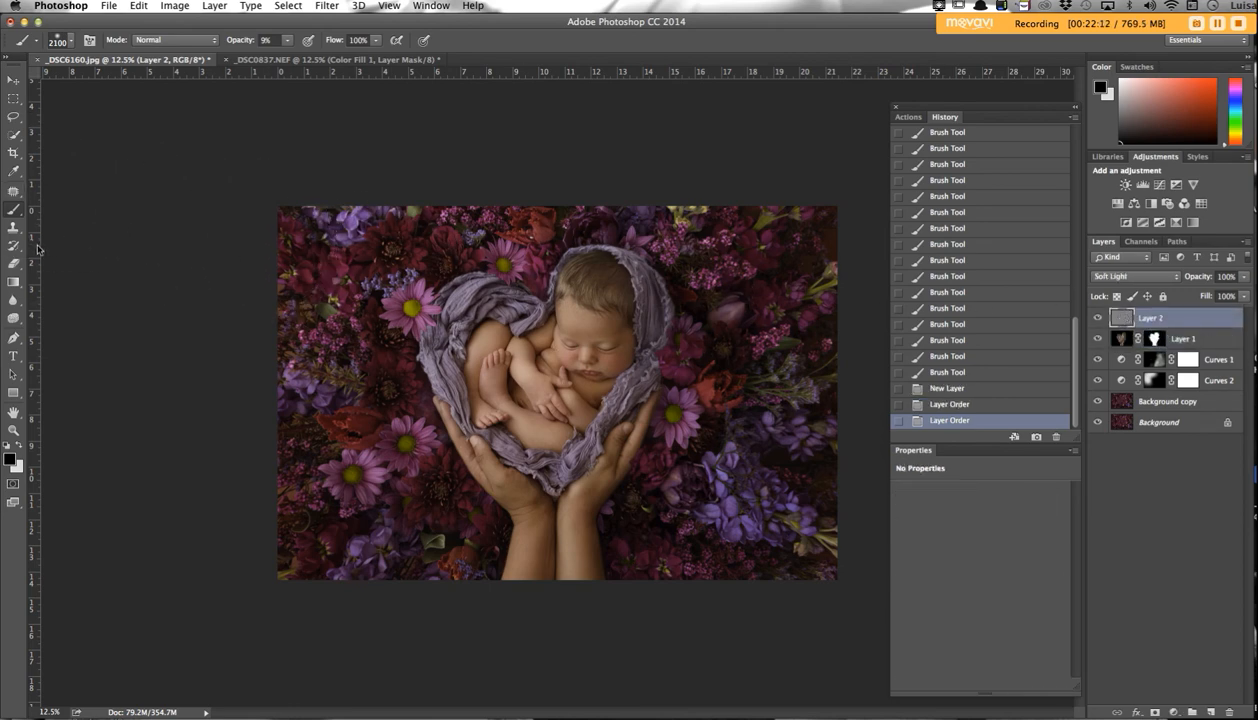
Dab black at 6% opacity with a much smaller brush on Layer 2, shading the wrap's left edge just below the upper-left daisy.
{"action": "key", "text": "super+plus"}
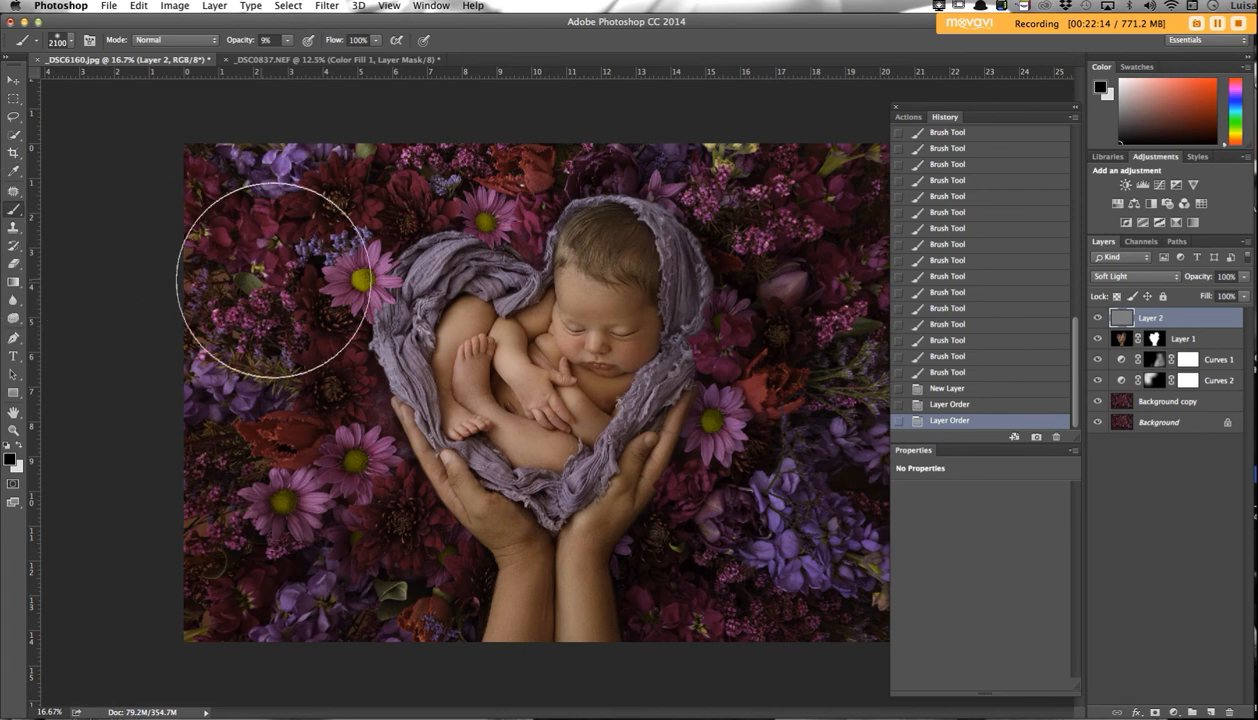
{"action": "key", "text": "bracketleft"}
{"action": "key", "text": "bracketleft"}
{"action": "key", "text": "bracketleft"}
{"action": "key", "text": "bracketleft"}
{"action": "key", "text": "bracketleft"}
{"action": "key", "text": "bracketleft"}
{"action": "key", "text": "bracketleft"}
{"action": "key", "text": "bracketleft"}
{"action": "key", "text": "bracketleft"}
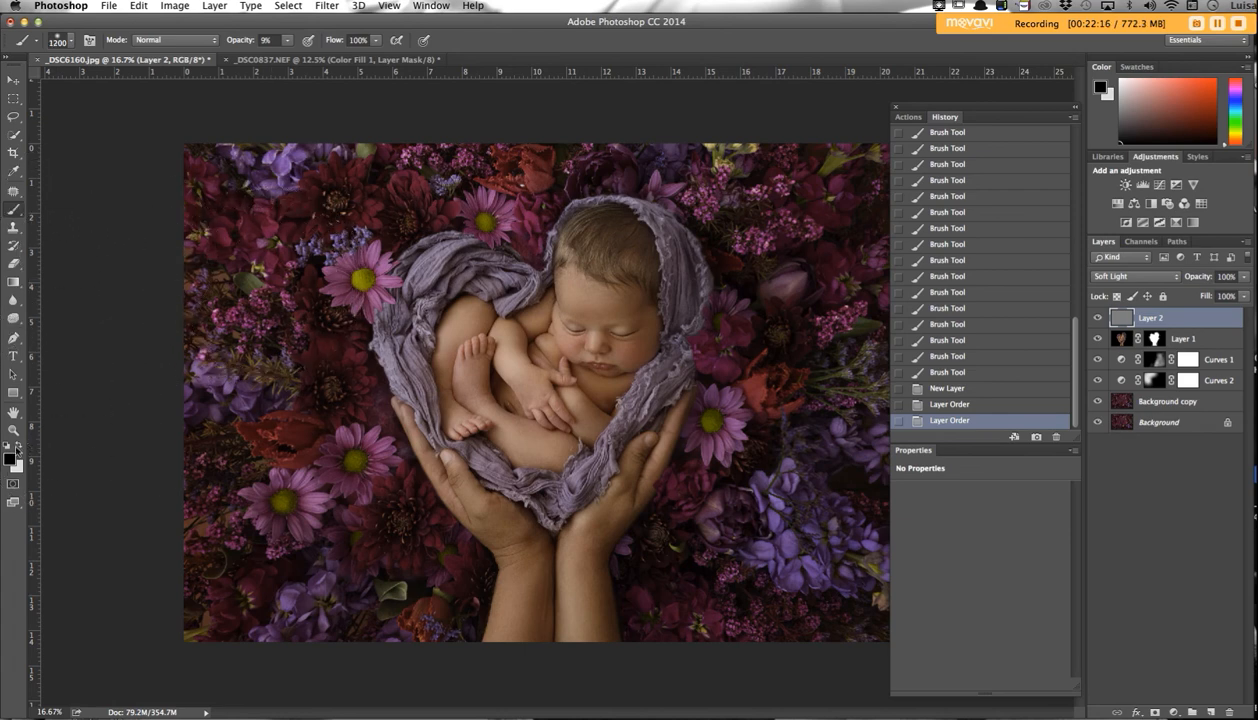
{"action": "left_click", "coordinate": [18, 446]}
{"action": "left_click", "coordinate": [19, 446]}
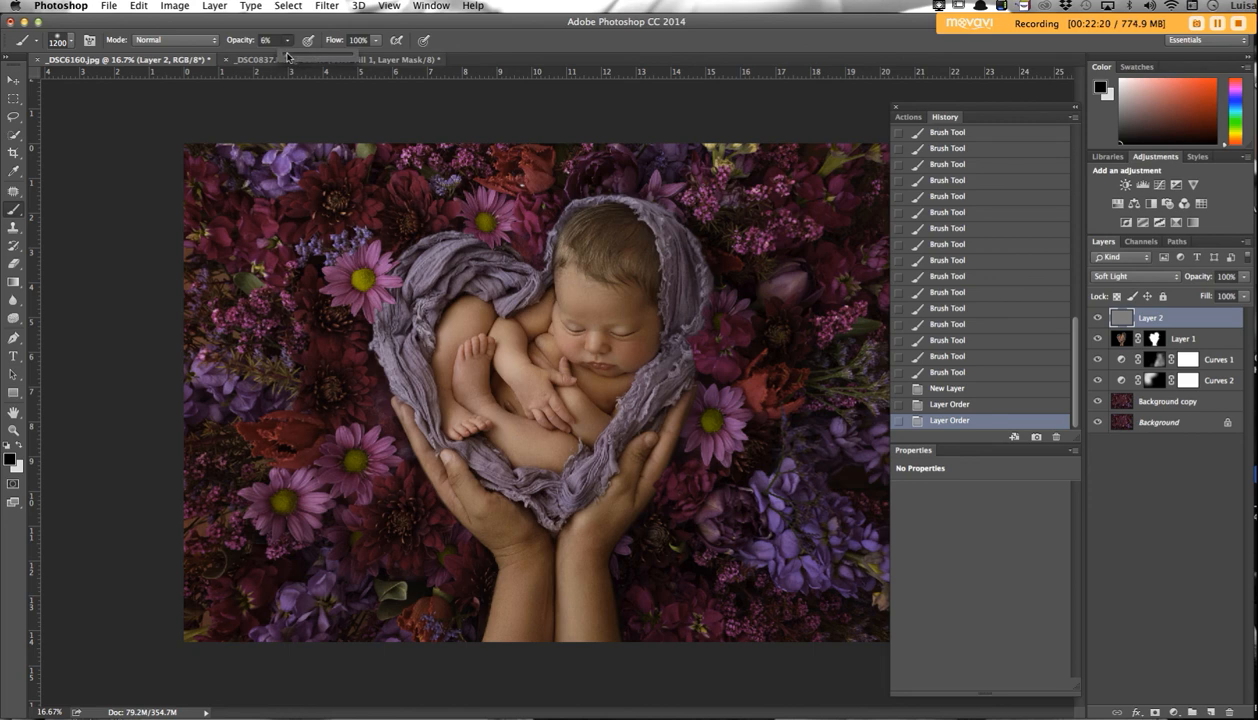
{"action": "key", "text": "bracketleft"}
{"action": "key", "text": "bracketleft"}
{"action": "key", "text": "bracketleft"}
{"action": "key", "text": "bracketleft"}
{"action": "key", "text": "bracketleft"}
{"action": "key", "text": "bracketleft"}
{"action": "key", "text": "bracketleft"}
{"action": "key", "text": "bracketleft"}
{"action": "key", "text": "bracketleft"}
{"action": "key", "text": "bracketleft"}
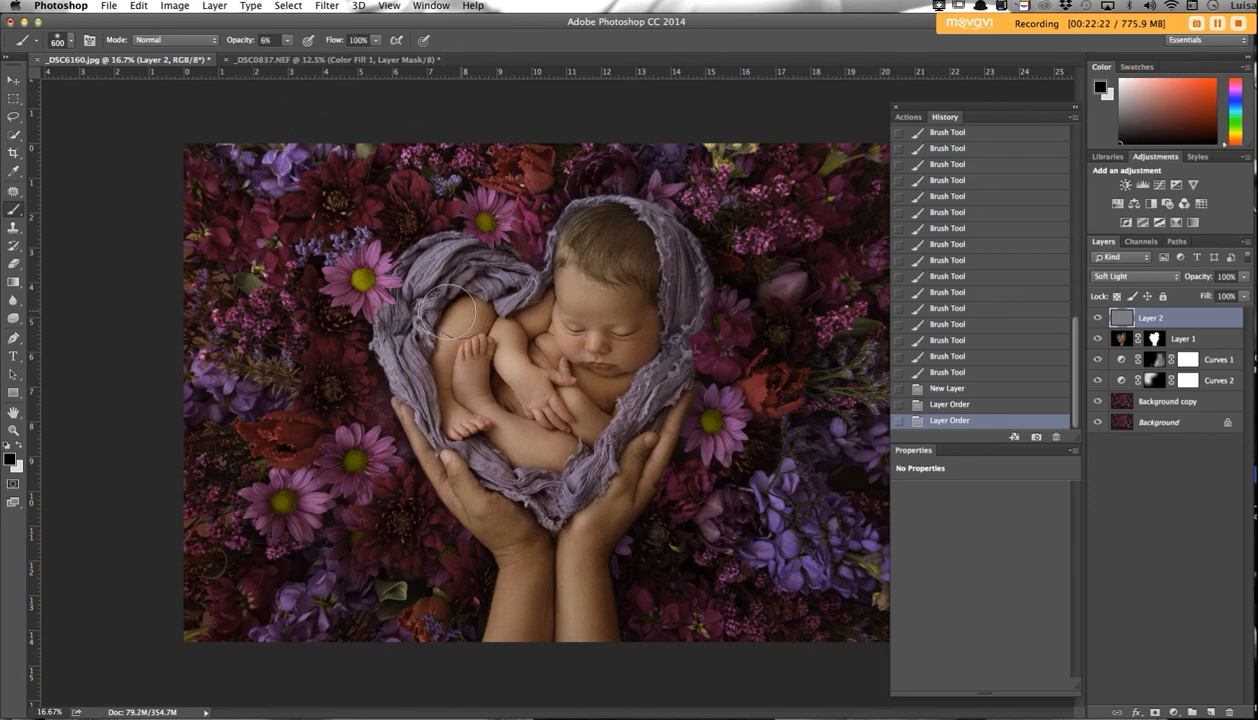
{"action": "key", "text": "bracketleft"}
{"action": "key", "text": "bracketleft"}
{"action": "key", "text": "bracketleft"}
{"action": "key", "text": "bracketleft"}
{"action": "key", "text": "bracketleft"}
{"action": "left_click", "coordinate": [397, 291]}
{"action": "left_click", "coordinate": [386, 297]}
{"action": "left_click", "coordinate": [391, 306]}
{"action": "left_click", "coordinate": [390, 305]}
{"action": "left_click", "coordinate": [388, 304]}
{"action": "left_click", "coordinate": [386, 303]}
Reduce the brush to 50 px and deepen the shading along the daisy's lower petals where they meet the wrap.
{"action": "key", "text": "bracketleft"}
{"action": "key", "text": "bracketleft"}
{"action": "left_click", "coordinate": [382, 300]}
{"action": "left_click", "coordinate": [385, 300]}
{"action": "left_click", "coordinate": [388, 300]}
{"action": "left_click", "coordinate": [386, 300]}
{"action": "left_click", "coordinate": [384, 300]}
{"action": "left_click", "coordinate": [382, 300]}
{"action": "key", "text": "bracketleft"}
{"action": "left_click", "coordinate": [378, 299]}
{"action": "left_click", "coordinate": [372, 305]}
{"action": "left_click", "coordinate": [371, 305]}
{"action": "left_click", "coordinate": [369, 306]}
{"action": "left_click", "coordinate": [367, 307]}
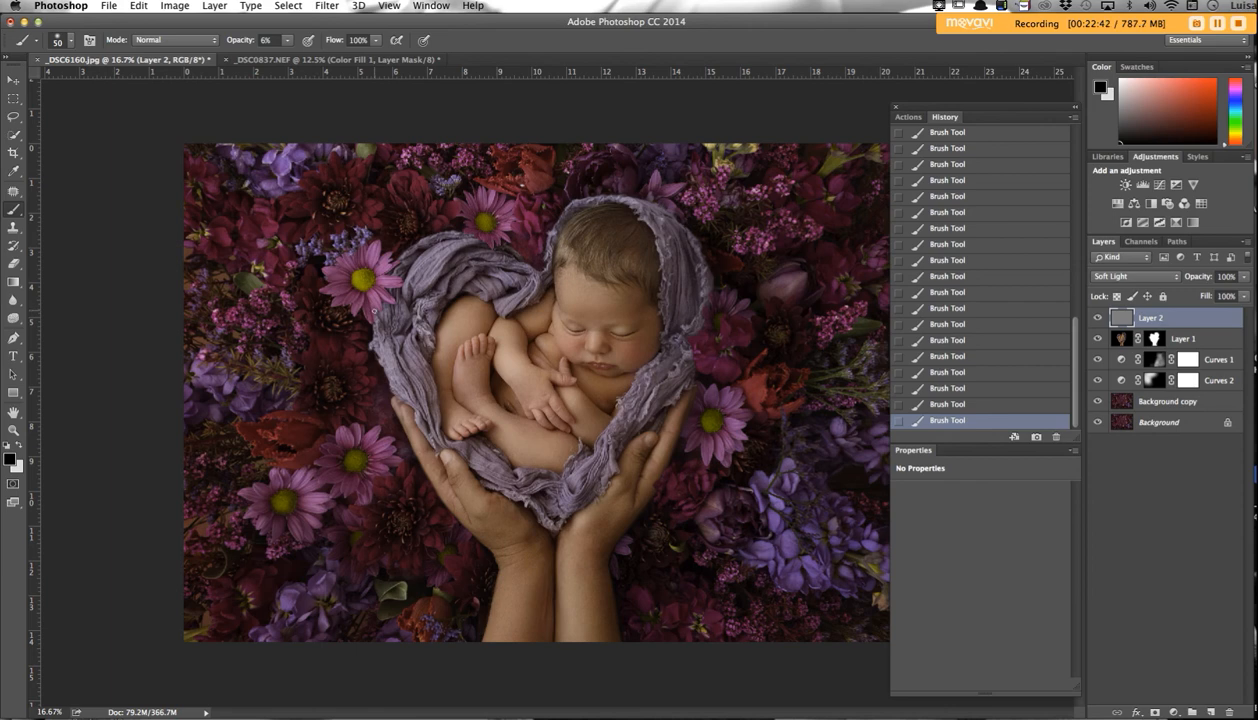
Set the brush to 25 px and 14% opacity, and compare the image with Layer 2 hidden and shown.
{"action": "left_click", "coordinate": [288, 44]}
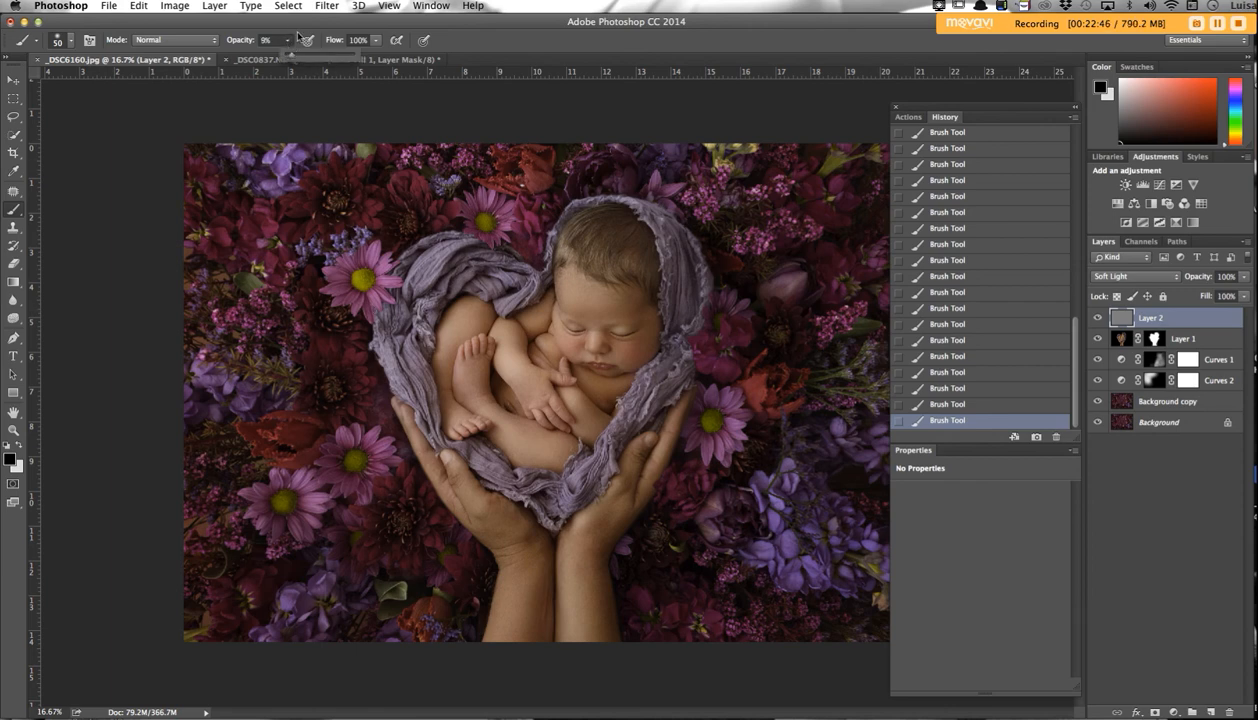
{"action": "key", "text": "["}
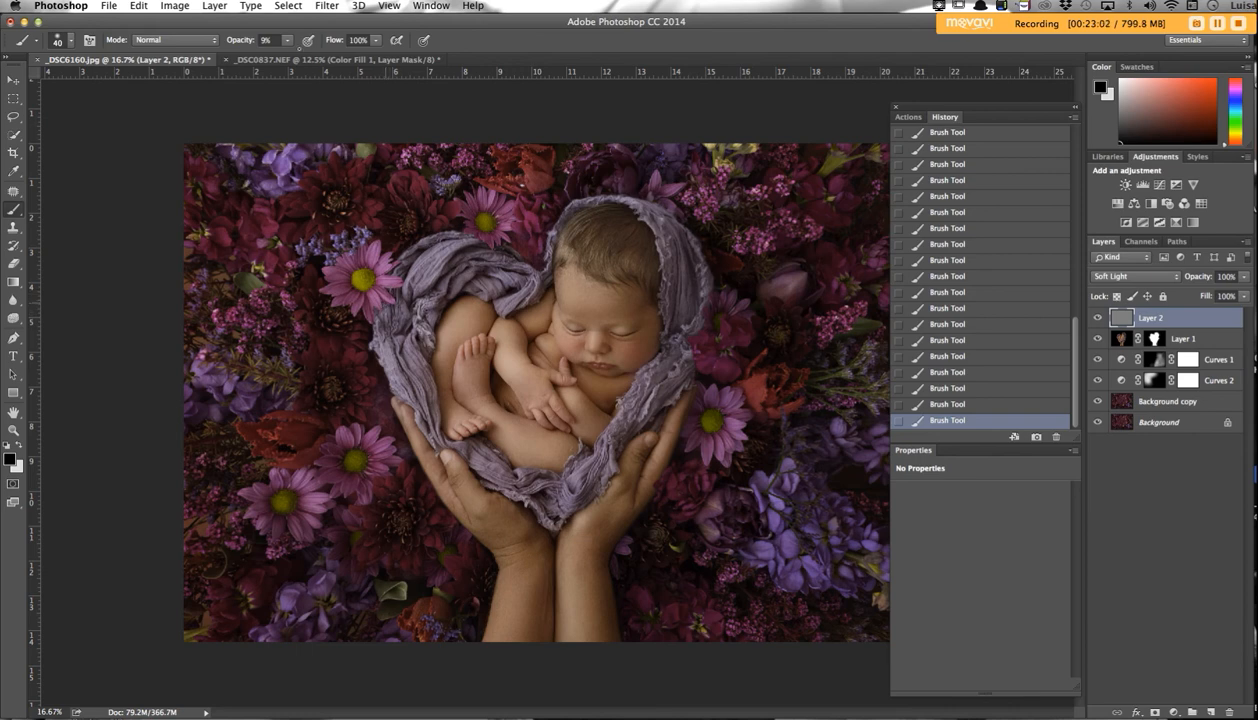
{"action": "left_click", "coordinate": [287, 42]}
{"action": "left_click_drag", "start_coordinate": [289, 59], "coordinate": [291, 61]}
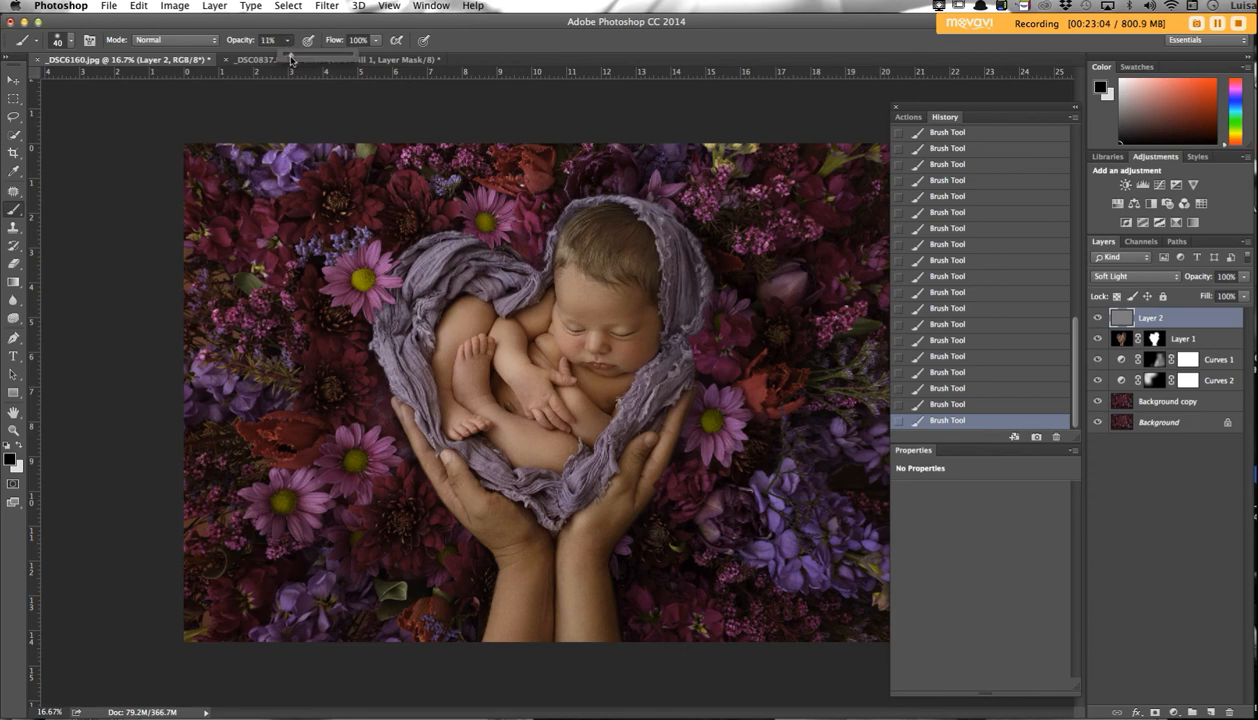
{"action": "key", "text": "super+equal"}
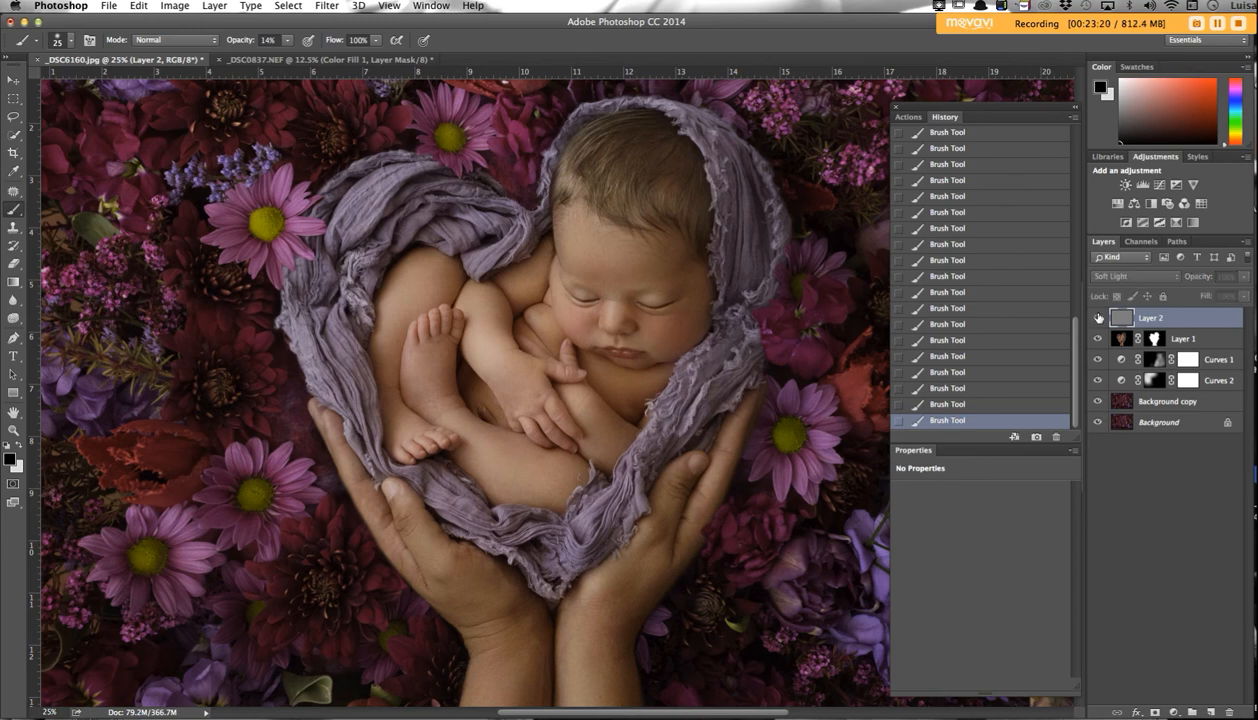
{"action": "left_click", "coordinate": [1099, 318]}
{"action": "left_click", "coordinate": [1099, 318]}
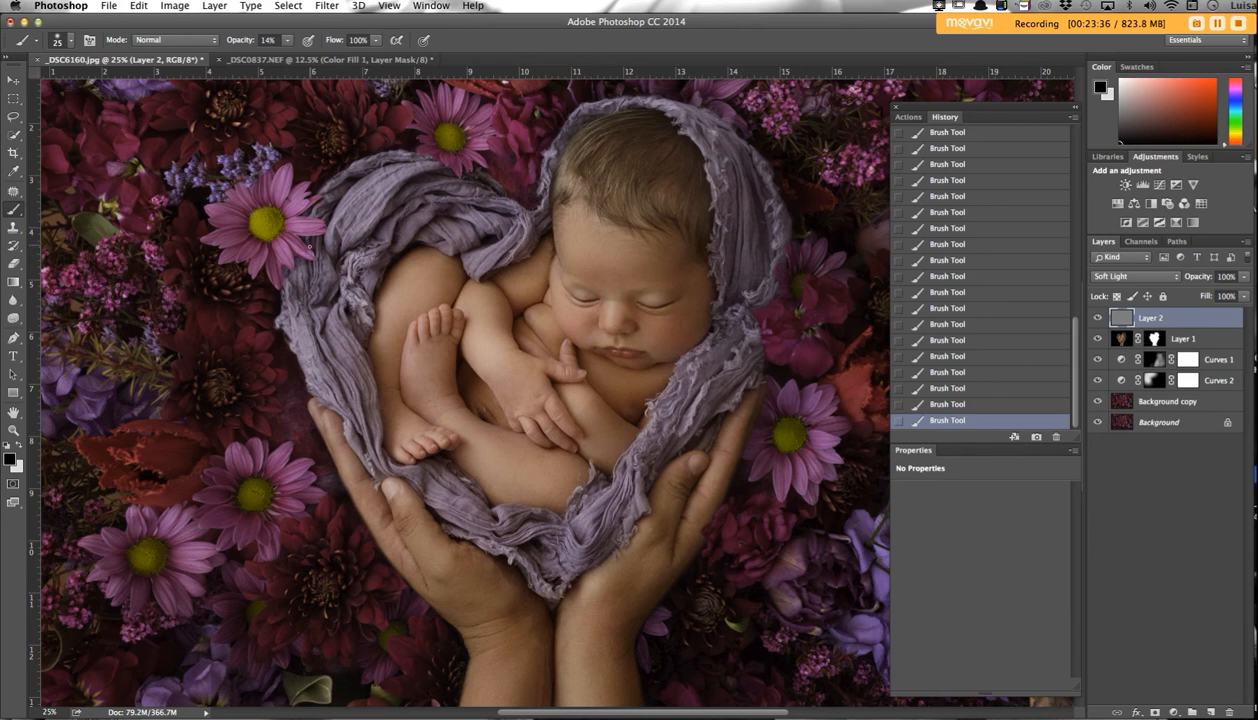
Enlarge the brush to 100 px and darken Layer 2 along the wrap's left edge, upper fold, and the hood's outer edge.
{"action": "key", "text": "bracketright"}
{"action": "key", "text": "bracketright"}
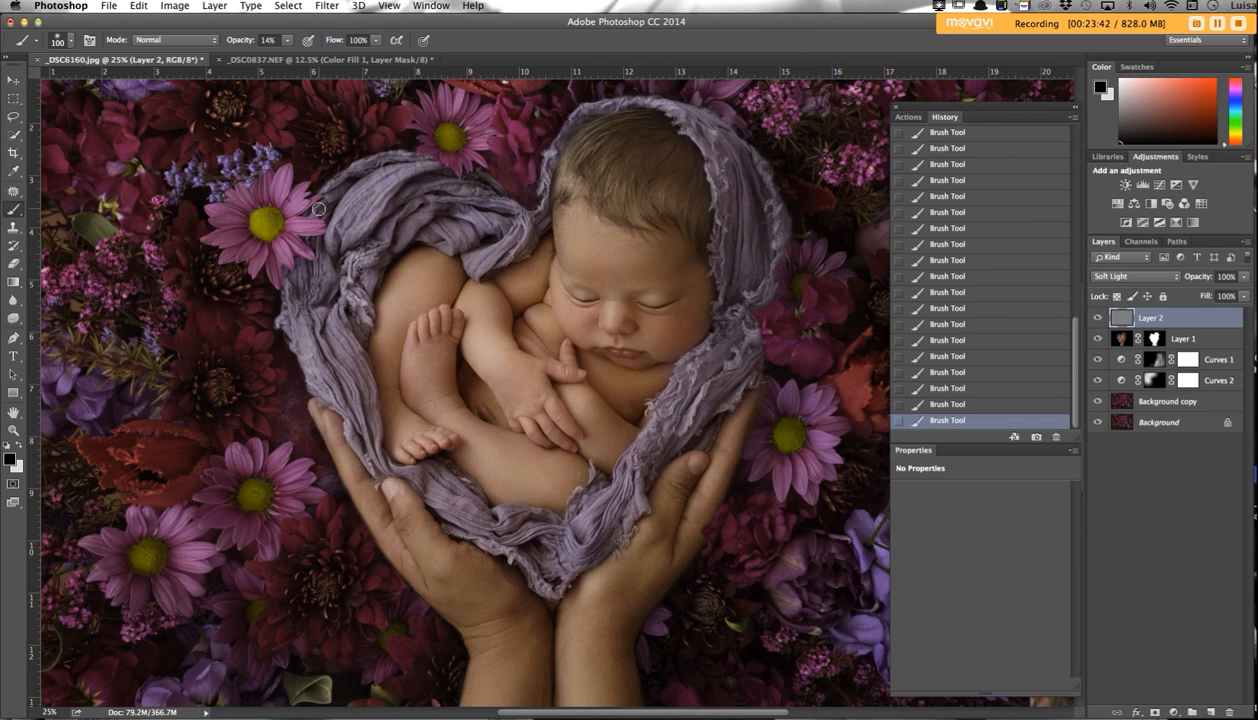
{"action": "left_click_drag", "start_coordinate": [324, 191], "coordinate": [290, 290]}
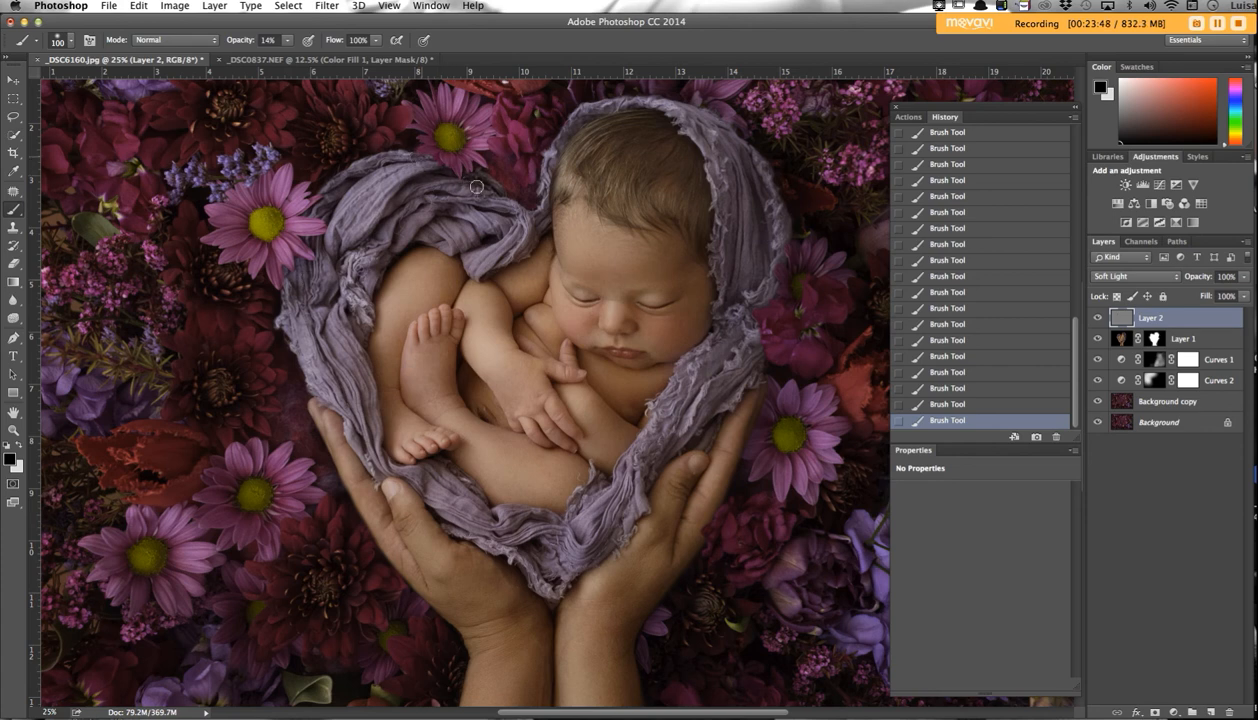
{"action": "left_click_drag", "start_coordinate": [501, 189], "coordinate": [475, 188]}
{"action": "mouse_move", "coordinate": [753, 327]}
{"action": "left_mouse_down"}
{"action": "mouse_move", "coordinate": [746, 348]}
{"action": "mouse_move", "coordinate": [757, 278]}
{"action": "mouse_move", "coordinate": [771, 289]}
{"action": "left_mouse_up"}
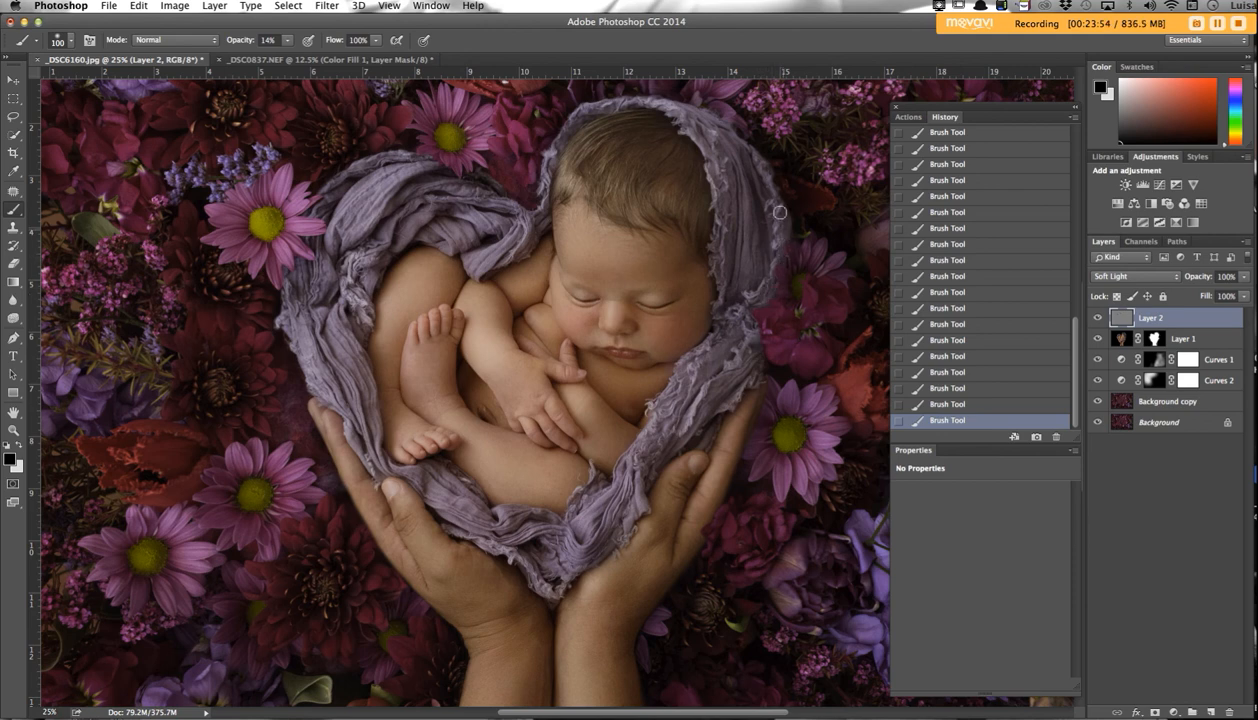
{"action": "left_click_drag", "start_coordinate": [772, 261], "coordinate": [768, 271]}
{"action": "mouse_move", "coordinate": [762, 353]}
{"action": "left_mouse_down"}
{"action": "mouse_move", "coordinate": [758, 383]}
{"action": "mouse_move", "coordinate": [723, 419]}
{"action": "mouse_move", "coordinate": [756, 361]}
{"action": "mouse_move", "coordinate": [772, 301]}
{"action": "left_mouse_up"}
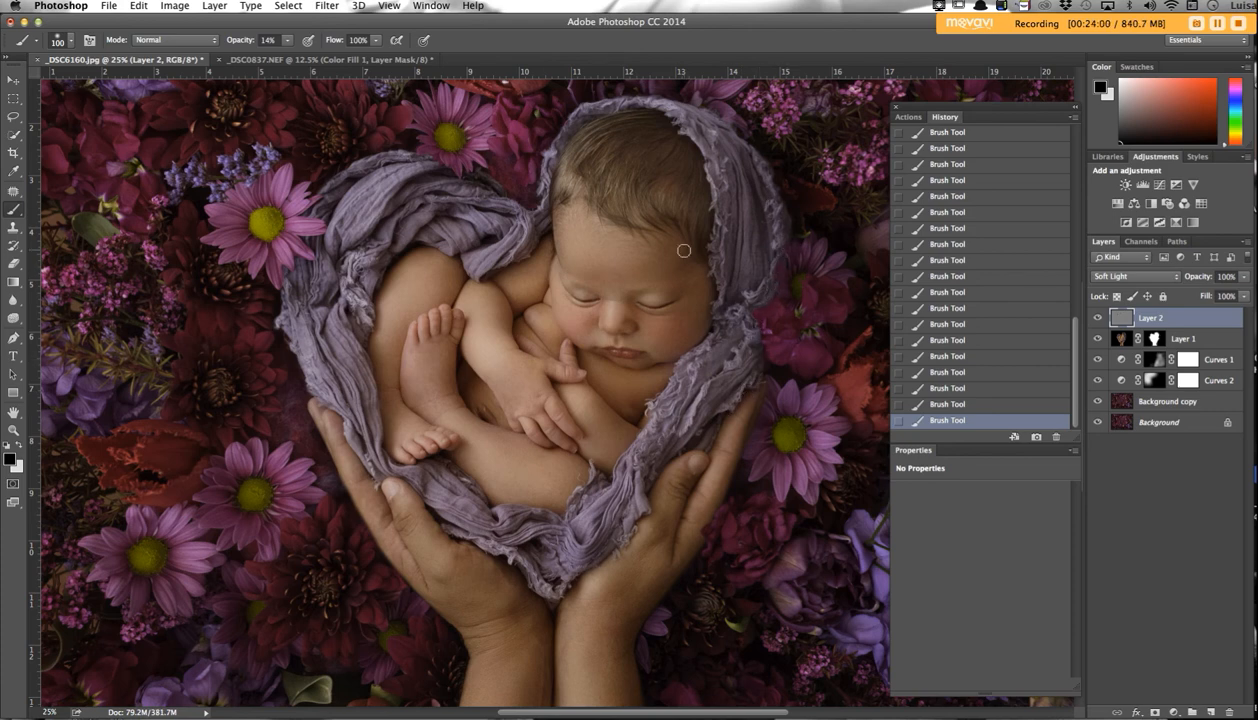
Reduce the brush to 30 px and raise its opacity to 27%.
{"action": "key", "text": "bracketleft"}
{"action": "key", "text": "bracketleft"}
{"action": "key", "text": "bracketleft"}
{"action": "key", "text": "bracketleft"}
{"action": "key", "text": "bracketleft"}
{"action": "key", "text": "bracketleft"}
{"action": "left_click_drag", "start_coordinate": [287, 41], "coordinate": [297, 57]}
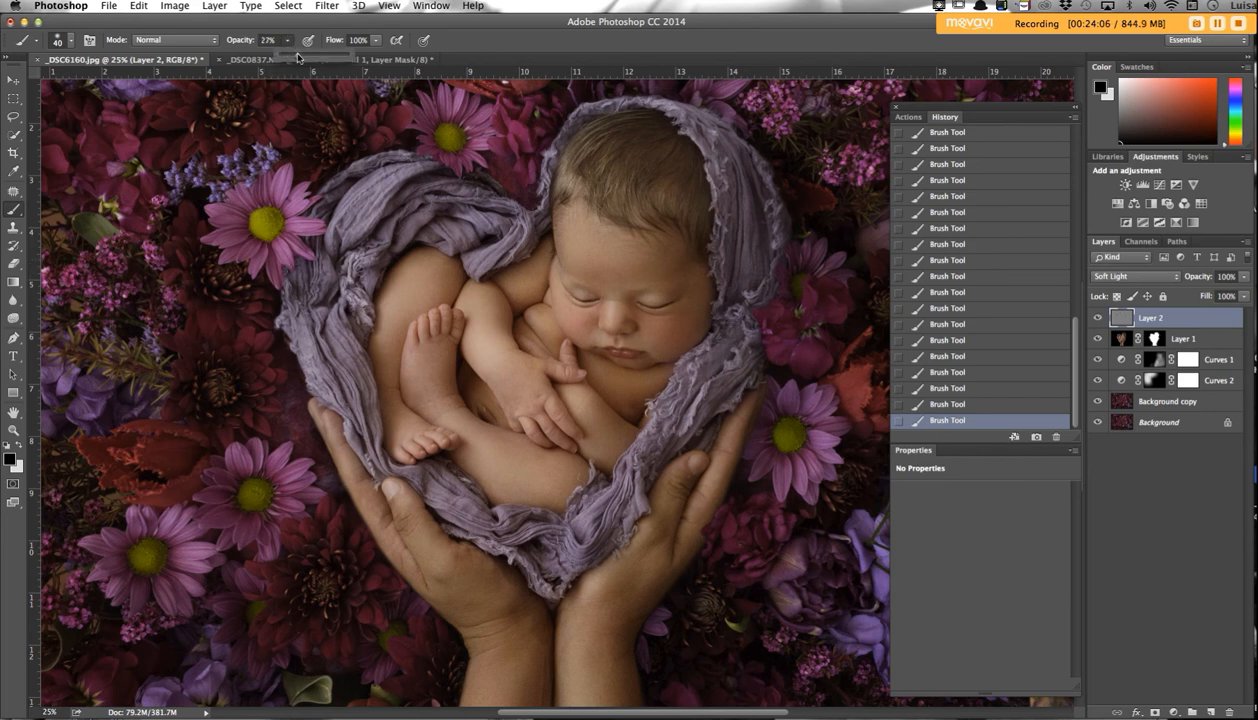
{"action": "key", "text": "bracketleft"}
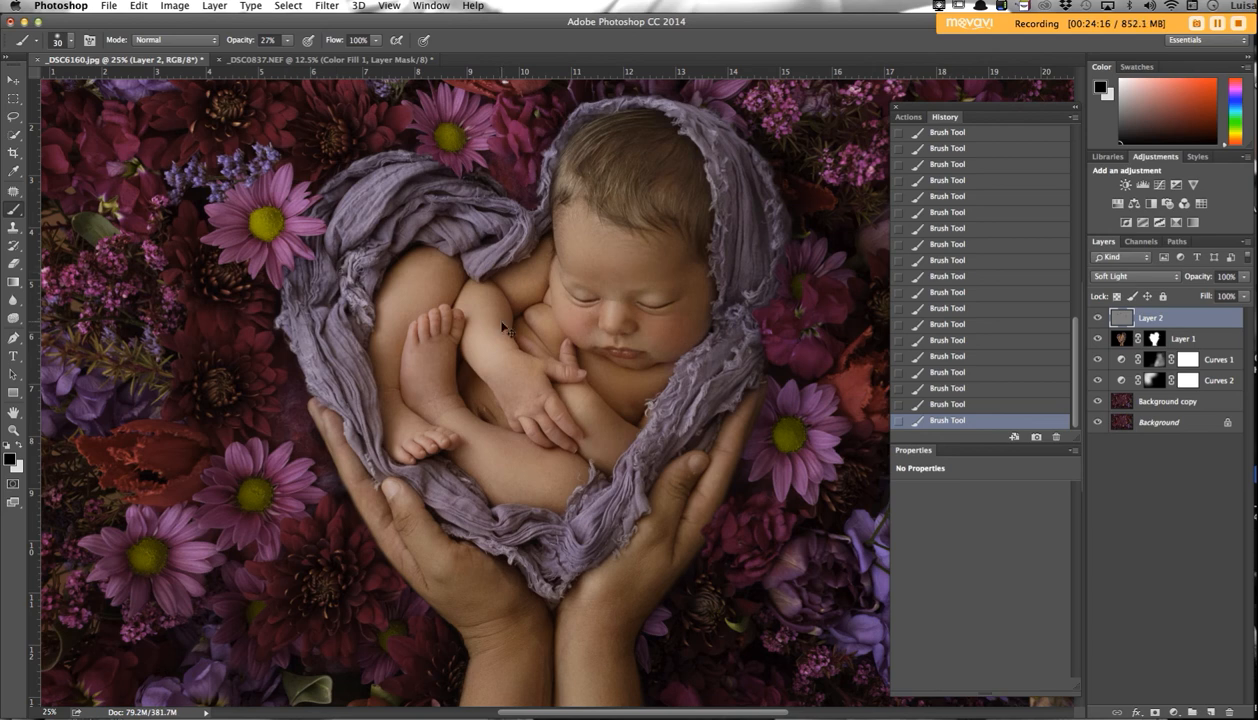
{"action": "key", "text": "super+minus"}
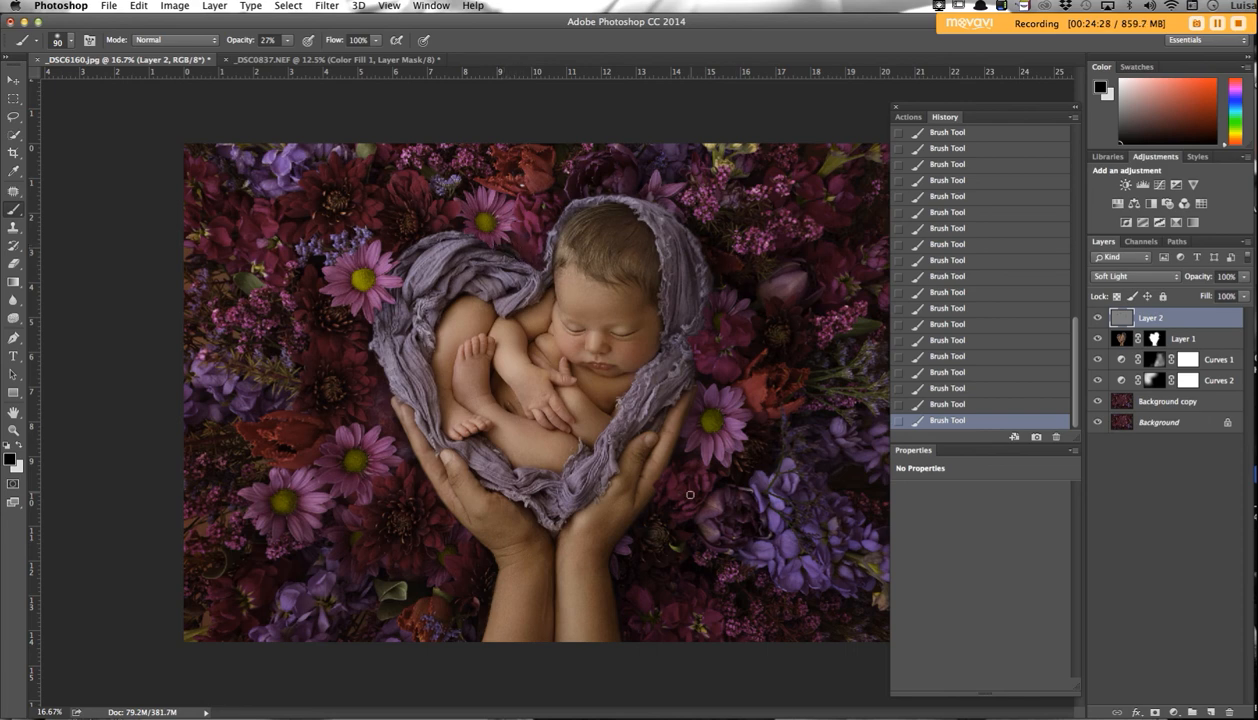
Set the brush to 70 px and 6% opacity, and shade the outer edge of the hand on the right down to the wrist.
{"action": "key", "text": "bracketright"}
{"action": "key", "text": "bracketright"}
{"action": "key", "text": "bracketleft"}
{"action": "key", "text": "bracketleft"}
{"action": "key", "text": "bracketleft"}
{"action": "left_click", "coordinate": [287, 40]}
{"action": "left_click_drag", "start_coordinate": [285, 53], "coordinate": [272, 54]}
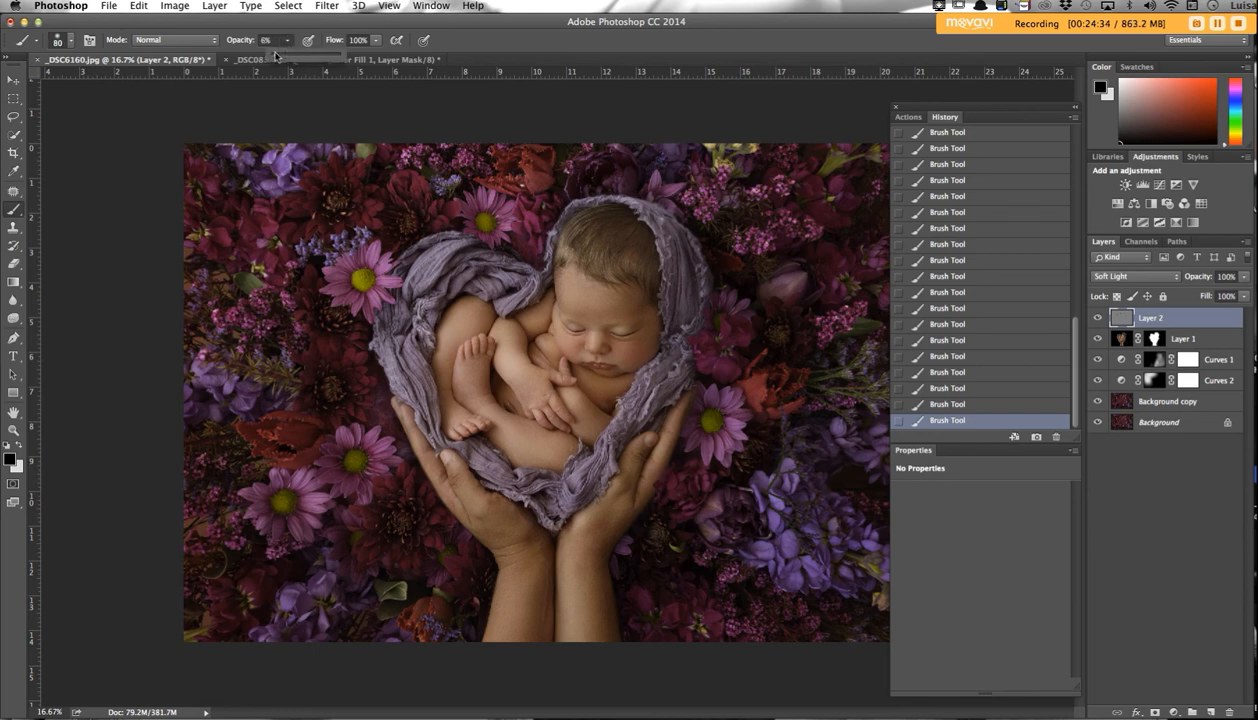
{"action": "key", "text": "bracketleft"}
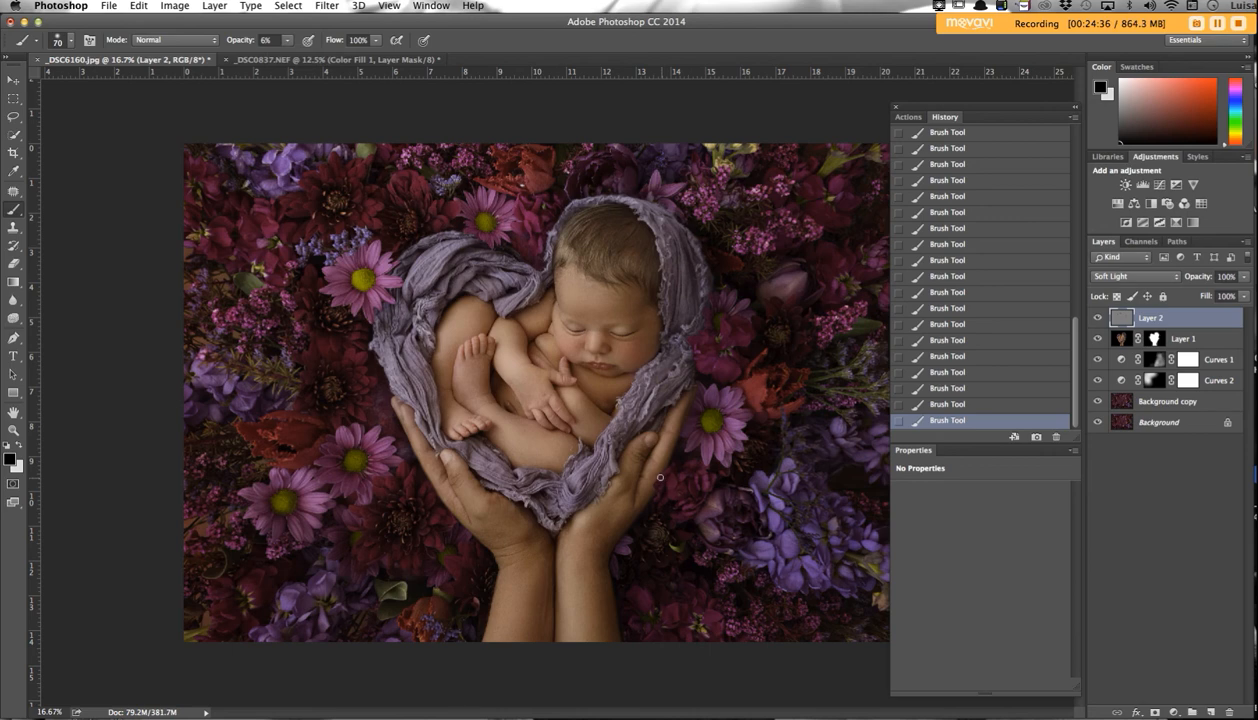
{"action": "mouse_move", "coordinate": [667, 469]}
{"action": "left_mouse_down"}
{"action": "mouse_move", "coordinate": [649, 501]}
{"action": "mouse_move", "coordinate": [655, 457]}
{"action": "mouse_move", "coordinate": [644, 474]}
{"action": "mouse_move", "coordinate": [641, 521]}
{"action": "left_mouse_up"}
Target Layer 1's mask with a black 100 px brush at the outer edge of the right wrist.
{"action": "left_click", "coordinate": [1146, 342]}
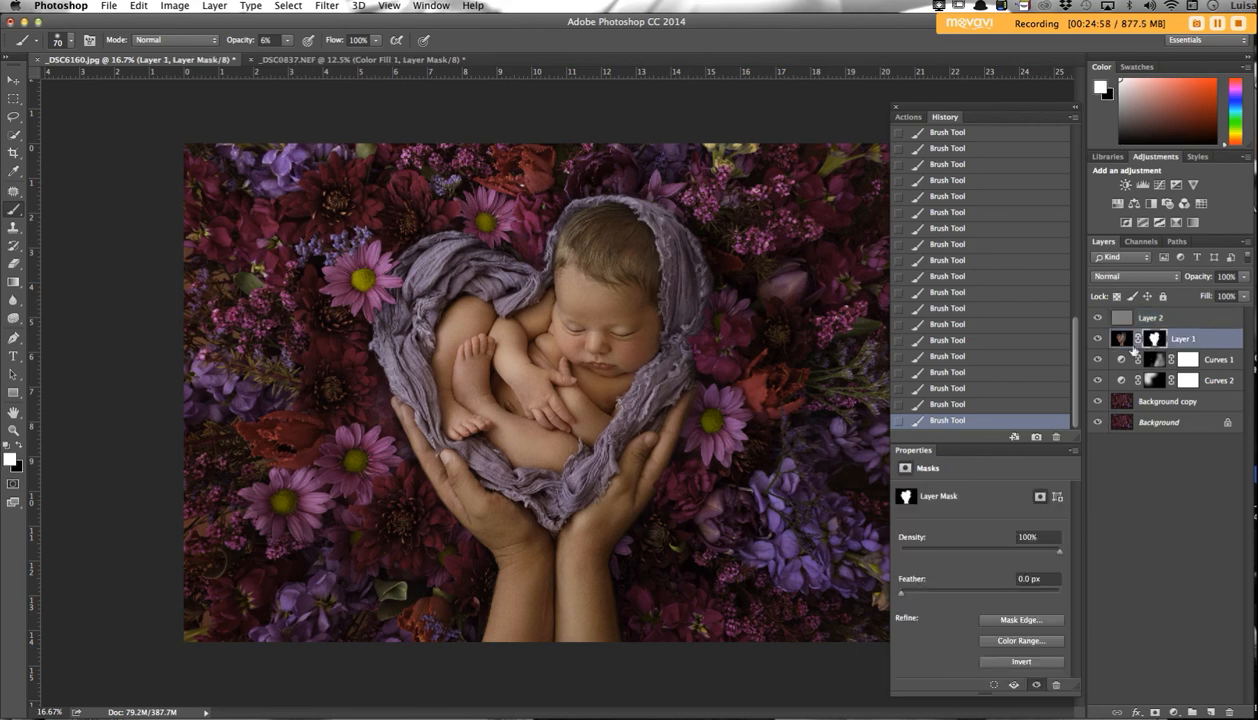
{"action": "key", "text": "]"}
{"action": "key", "text": "]"}
{"action": "key", "text": "]"}
{"action": "key", "text": "]"}
{"action": "key", "text": "]"}
{"action": "key", "text": "]"}
{"action": "key", "text": "]"}
{"action": "key", "text": "]"}
{"action": "key", "text": "]"}
{"action": "key", "text": "]"}
{"action": "key", "text": "bracketleft"}
{"action": "key", "text": "super+equal"}
{"action": "scroll", "coordinate": [712, 539], "scroll_direction": "down", "scroll_amount": 3}
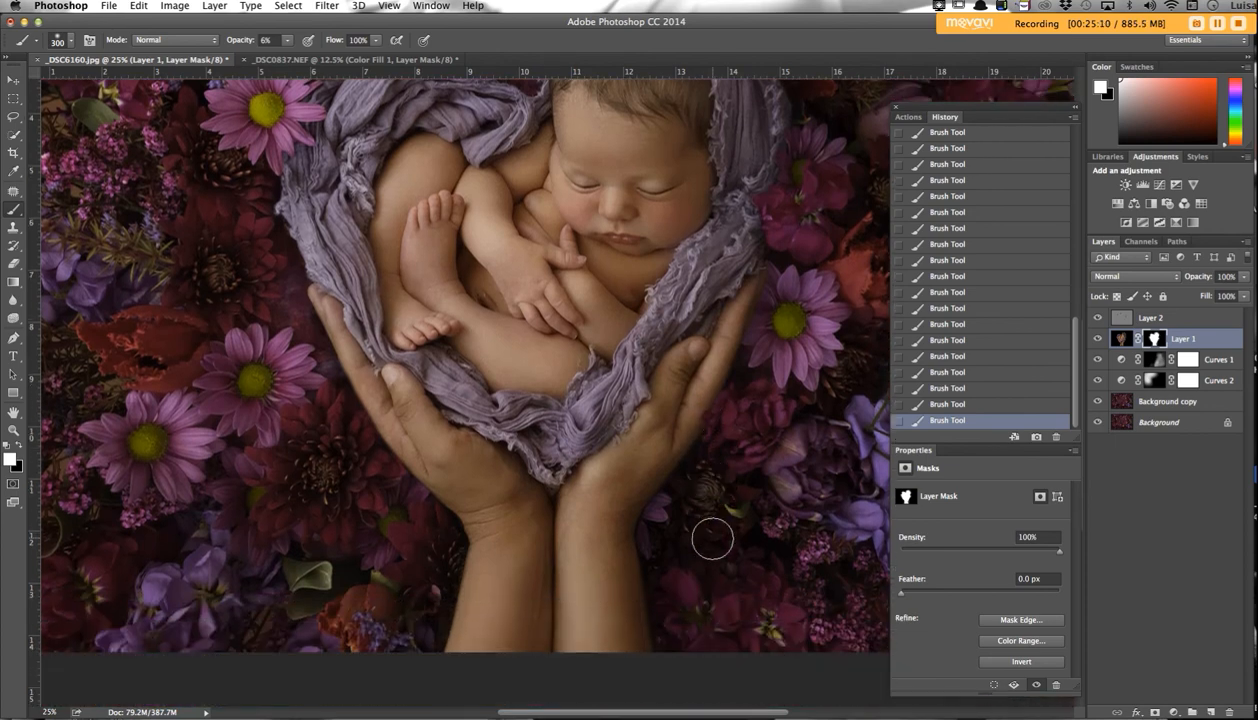
{"action": "left_click", "coordinate": [19, 443]}
{"action": "key", "text": "bracketleft"}
{"action": "key", "text": "bracketleft"}
{"action": "key", "text": "bracketleft"}
{"action": "key", "text": "bracketleft"}
{"action": "key", "text": "bracketleft"}
{"action": "key", "text": "bracketleft"}
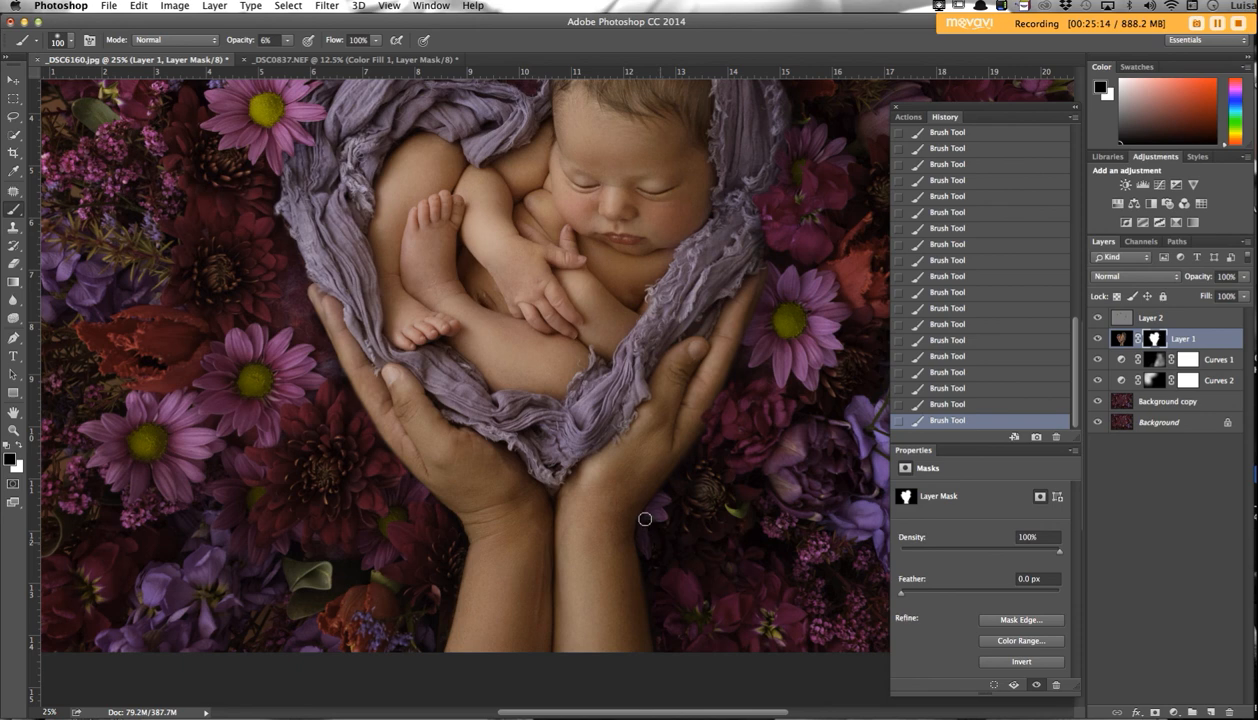
Vary the brush size around the wrists on Layer 1's mask and switch to white at 250 px.
{"action": "key", "text": "bracketleft"}
{"action": "key", "text": "bracketleft"}
{"action": "key", "text": "bracketleft"}
{"action": "key", "text": "bracketleft"}
{"action": "key", "text": "bracketleft"}
{"action": "key", "text": "bracketleft"}
{"action": "key", "text": "bracketleft"}
{"action": "key", "text": "bracketright"}
{"action": "key", "text": "bracketright"}
{"action": "key", "text": "bracketright"}
{"action": "key", "text": "bracketright"}
{"action": "key", "text": "bracketright"}
{"action": "key", "text": "bracketright"}
{"action": "key", "text": "bracketright"}
{"action": "key", "text": "bracketright"}
{"action": "key", "text": "bracketright"}
{"action": "key", "text": "bracketright"}
{"action": "key", "text": "x"}
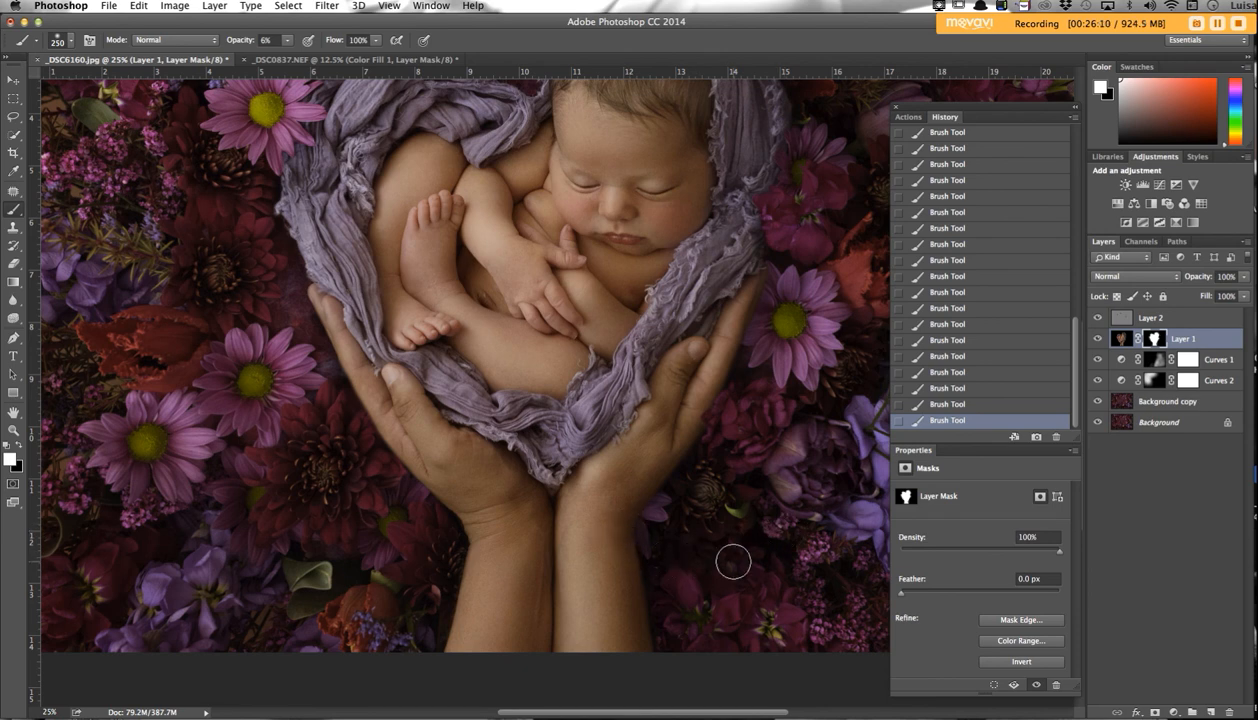
Compare the composite with Layer 1 hidden and shown, and merge all layers with the Flatten Image action.
{"action": "scroll", "coordinate": [736, 515], "scroll_direction": "up", "scroll_amount": 3}
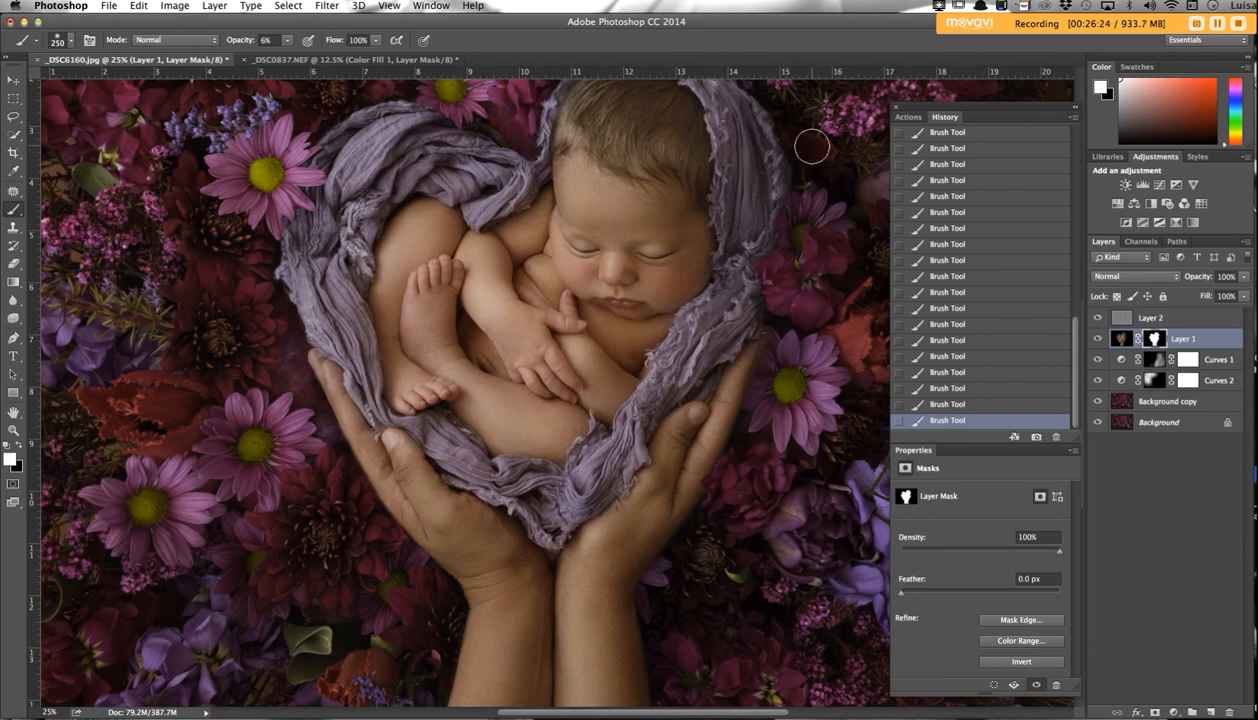
{"action": "key", "text": "super+minus"}
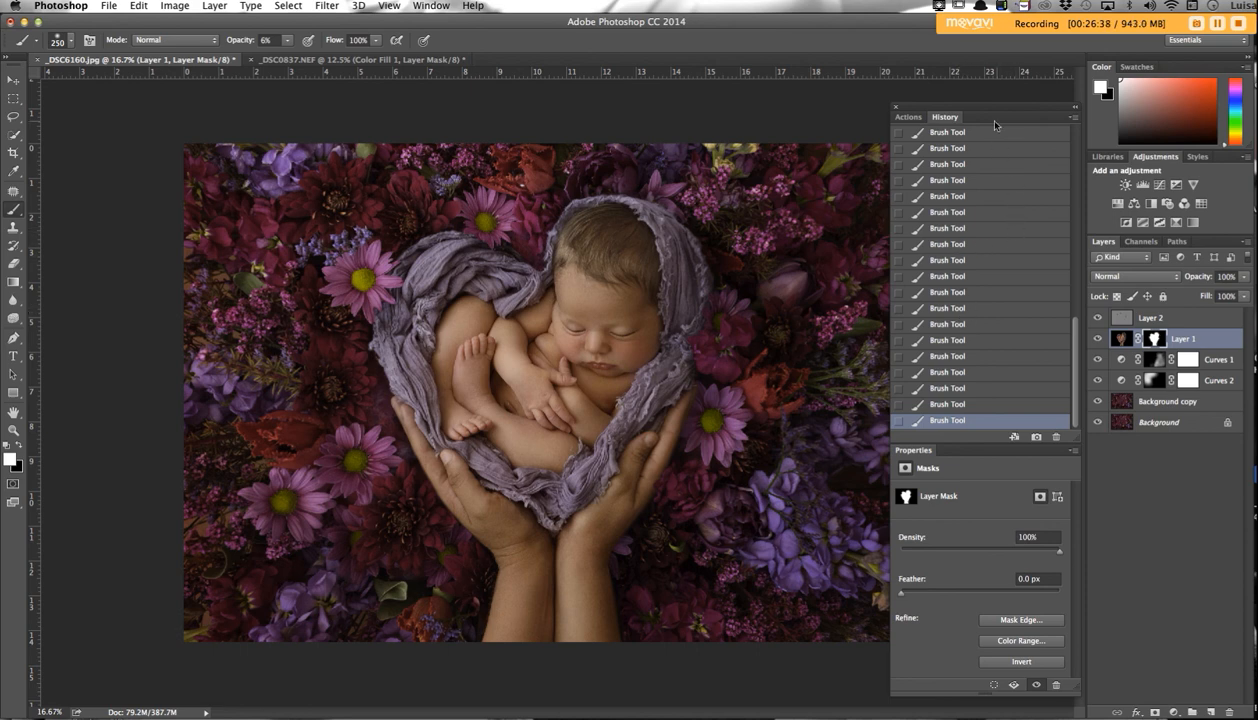
{"action": "left_click", "coordinate": [909, 118]}
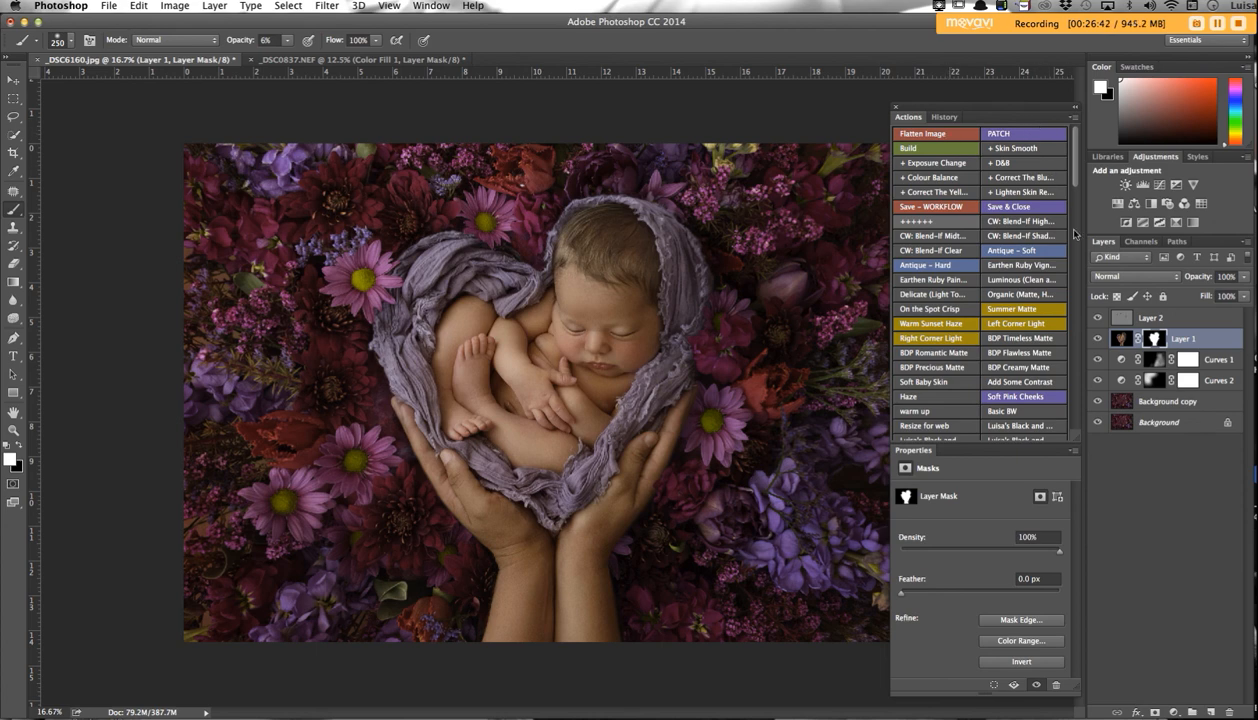
{"action": "left_click", "coordinate": [1099, 340]}
{"action": "left_click", "coordinate": [1099, 340]}
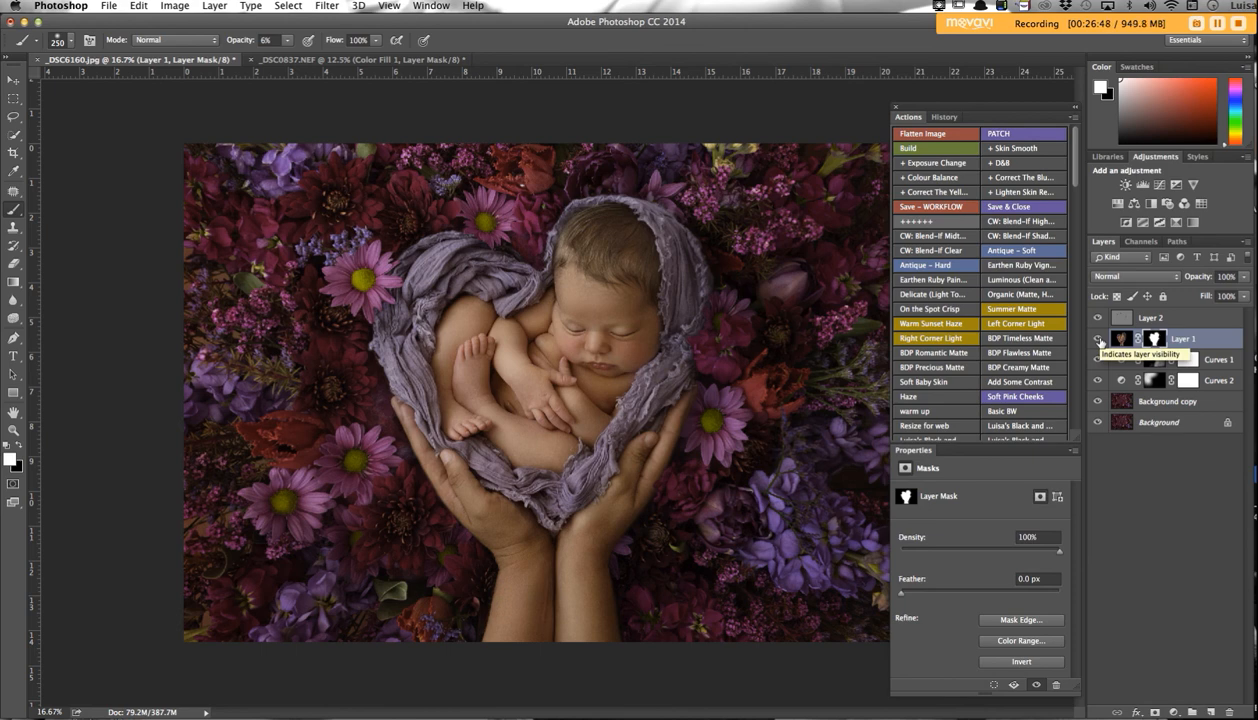
{"action": "left_click", "coordinate": [942, 134]}
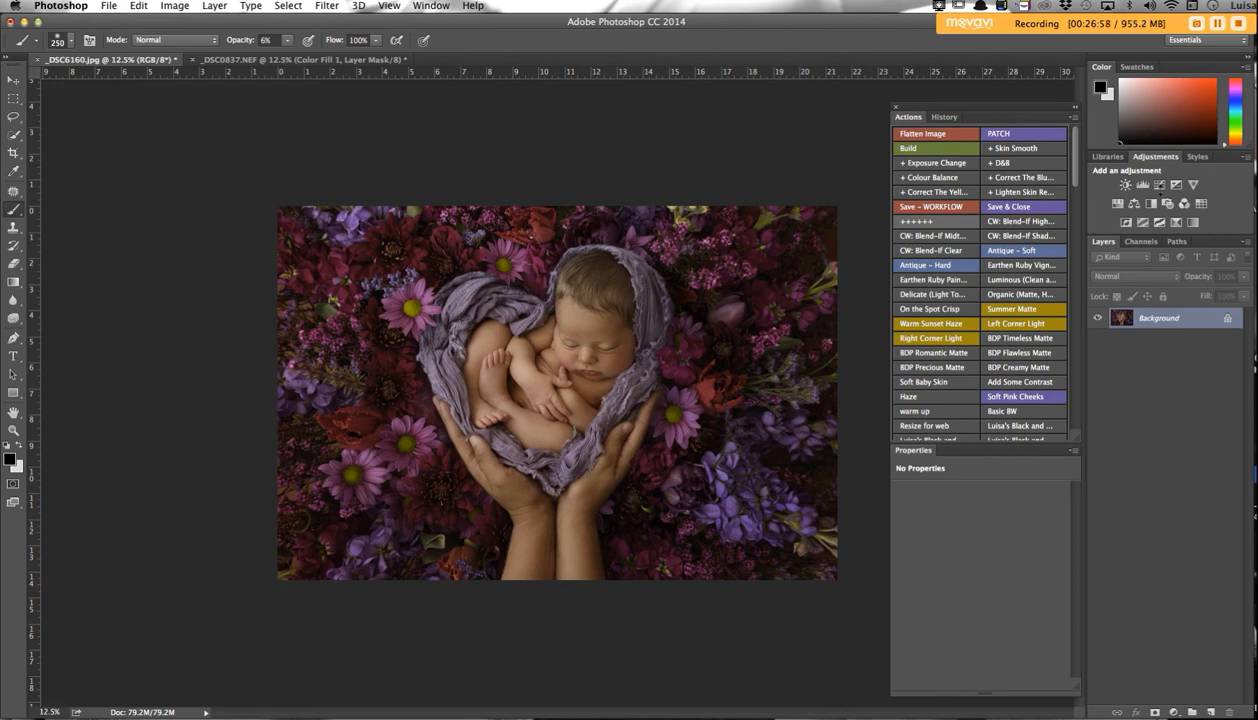
Add a Curves layer with the RGB midtones pulled down, give it a vector mask, and invert its layer mask to black.
{"action": "left_click", "coordinate": [1159, 185]}
{"action": "left_click_drag", "start_coordinate": [992, 586], "coordinate": [1002, 604]}
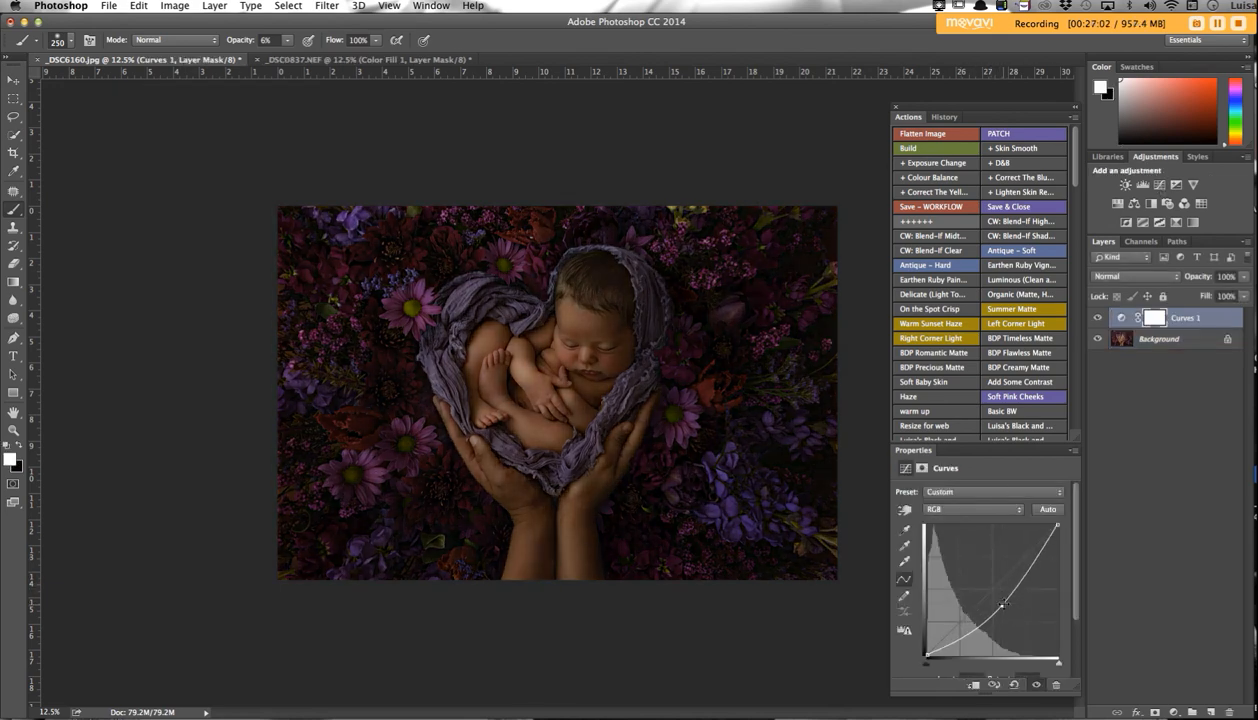
{"action": "left_click", "coordinate": [1155, 712]}
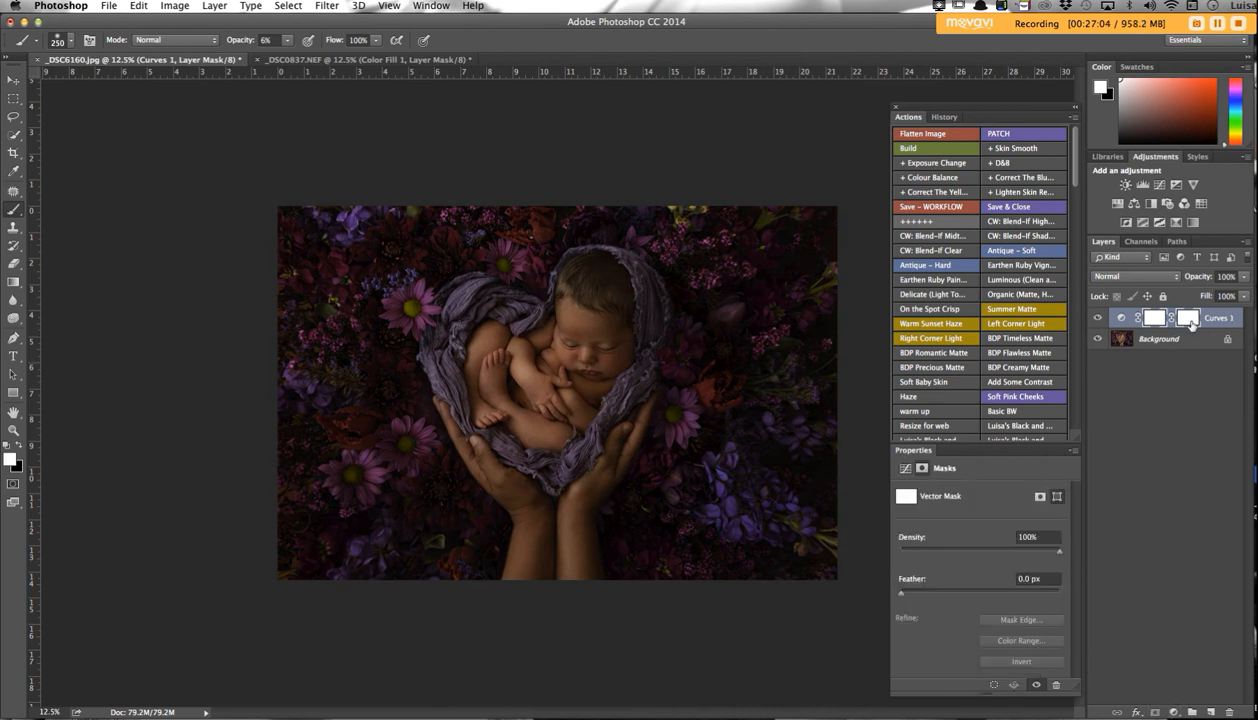
{"action": "key", "text": "super+i"}
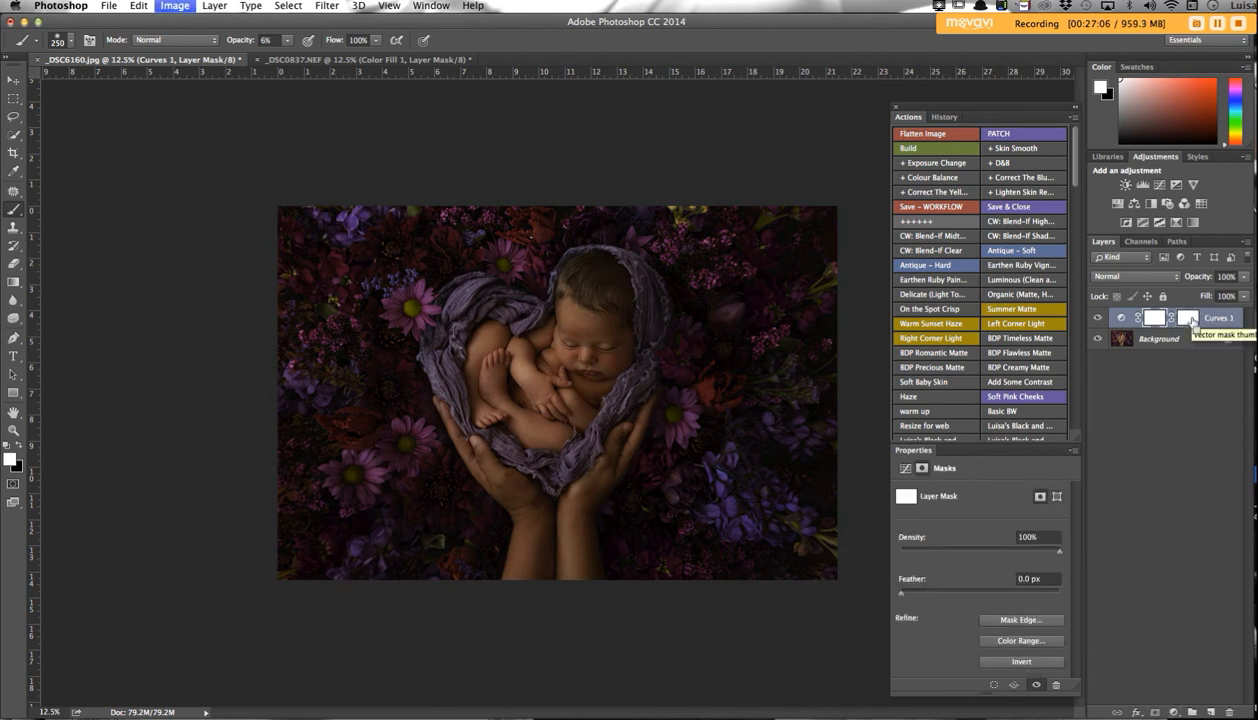
Paint white at 6% opacity with a 125 px brush on the Curves 1 mask, darkening the baby's limb creases and the wrap's lower and right folds.
{"action": "key", "text": "bracketright"}
{"action": "key", "text": "bracketright"}
{"action": "key", "text": "bracketright"}
{"action": "key", "text": "bracketright"}
{"action": "key", "text": "bracketright"}
{"action": "key", "text": "bracketright"}
{"action": "key", "text": "bracketright"}
{"action": "key", "text": "bracketright"}
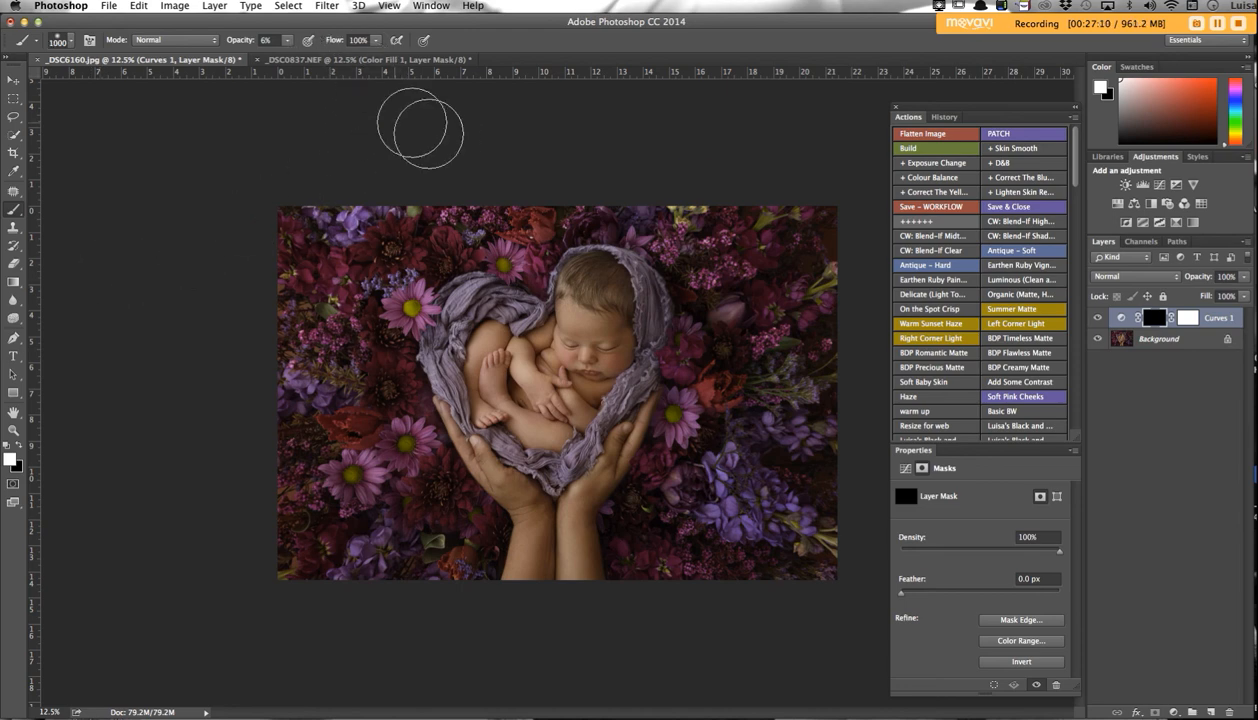
{"action": "key", "text": "super+plus"}
{"action": "key", "text": "bracketleft"}
{"action": "key", "text": "bracketleft"}
{"action": "key", "text": "bracketleft"}
{"action": "key", "text": "bracketleft"}
{"action": "key", "text": "bracketleft"}
{"action": "key", "text": "bracketleft"}
{"action": "key", "text": "bracketleft"}
{"action": "key", "text": "bracketleft"}
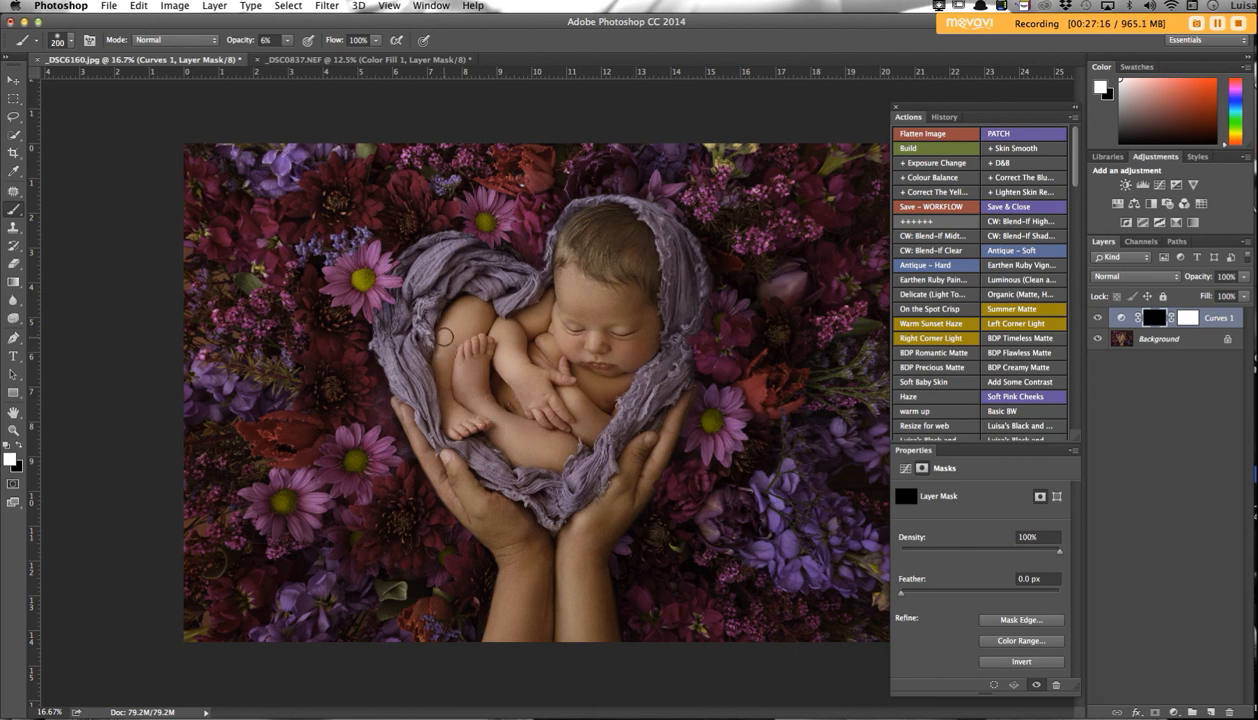
{"action": "key", "text": "bracketleft"}
{"action": "key", "text": "bracketleft"}
{"action": "key", "text": "bracketleft"}
{"action": "left_click_drag", "start_coordinate": [501, 359], "coordinate": [526, 372]}
{"action": "mouse_move", "coordinate": [464, 464]}
{"action": "left_mouse_down"}
{"action": "mouse_move", "coordinate": [498, 520]}
{"action": "mouse_move", "coordinate": [481, 531]}
{"action": "mouse_move", "coordinate": [486, 637]}
{"action": "mouse_move", "coordinate": [567, 622]}
{"action": "mouse_move", "coordinate": [595, 562]}
{"action": "mouse_move", "coordinate": [608, 612]}
{"action": "mouse_move", "coordinate": [621, 516]}
{"action": "mouse_move", "coordinate": [673, 419]}
{"action": "mouse_move", "coordinate": [673, 388]}
{"action": "left_mouse_up"}
{"action": "mouse_move", "coordinate": [695, 308]}
{"action": "left_mouse_down"}
{"action": "mouse_move", "coordinate": [686, 264]}
{"action": "mouse_move", "coordinate": [662, 360]}
{"action": "mouse_move", "coordinate": [675, 350]}
{"action": "mouse_move", "coordinate": [633, 426]}
{"action": "mouse_move", "coordinate": [561, 495]}
{"action": "mouse_move", "coordinate": [654, 375]}
{"action": "mouse_move", "coordinate": [687, 311]}
{"action": "mouse_move", "coordinate": [696, 240]}
{"action": "mouse_move", "coordinate": [699, 339]}
{"action": "mouse_move", "coordinate": [656, 201]}
{"action": "mouse_move", "coordinate": [670, 220]}
{"action": "mouse_move", "coordinate": [634, 198]}
{"action": "mouse_move", "coordinate": [688, 243]}
{"action": "mouse_move", "coordinate": [704, 299]}
{"action": "mouse_move", "coordinate": [670, 362]}
{"action": "mouse_move", "coordinate": [727, 394]}
{"action": "mouse_move", "coordinate": [708, 464]}
{"action": "mouse_move", "coordinate": [697, 428]}
{"action": "mouse_move", "coordinate": [632, 536]}
{"action": "mouse_move", "coordinate": [607, 520]}
{"action": "mouse_move", "coordinate": [668, 384]}
{"action": "mouse_move", "coordinate": [635, 409]}
{"action": "mouse_move", "coordinate": [650, 381]}
{"action": "mouse_move", "coordinate": [625, 399]}
{"action": "mouse_move", "coordinate": [672, 371]}
{"action": "mouse_move", "coordinate": [684, 378]}
{"action": "left_mouse_up"}
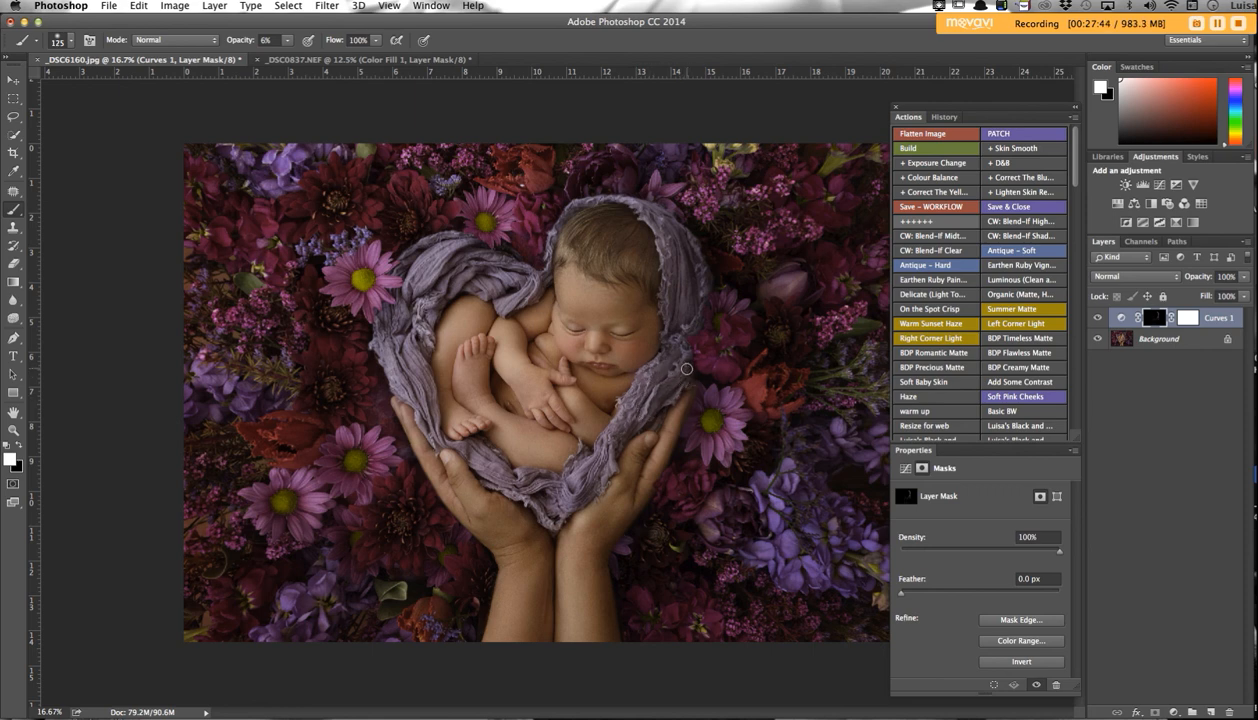
Reduce the brush size and compare the image with Curves 1 hidden and shown.
{"action": "key", "text": "bracketleft"}
{"action": "key", "text": "bracketleft"}
{"action": "key", "text": "bracketleft"}
{"action": "key", "text": "bracketleft"}
{"action": "key", "text": "bracketleft"}
{"action": "left_click", "coordinate": [1096, 317]}
{"action": "left_click", "coordinate": [1096, 317]}
Enlarge the brush and paint white on the Curves 1 mask over the left hand and the wrap's left side.
{"action": "key", "text": "bracketright"}
{"action": "key", "text": "bracketright"}
{"action": "key", "text": "bracketright"}
{"action": "key", "text": "bracketright"}
{"action": "key", "text": "bracketright"}
{"action": "key", "text": "bracketright"}
{"action": "mouse_move", "coordinate": [393, 397]}
{"action": "left_mouse_down"}
{"action": "mouse_move", "coordinate": [388, 424]}
{"action": "mouse_move", "coordinate": [413, 474]}
{"action": "mouse_move", "coordinate": [382, 420]}
{"action": "mouse_move", "coordinate": [425, 498]}
{"action": "mouse_move", "coordinate": [464, 523]}
{"action": "left_mouse_up"}
{"action": "mouse_move", "coordinate": [488, 477]}
{"action": "left_mouse_down"}
{"action": "mouse_move", "coordinate": [382, 357]}
{"action": "mouse_move", "coordinate": [385, 386]}
{"action": "mouse_move", "coordinate": [414, 376]}
{"action": "mouse_move", "coordinate": [396, 338]}
{"action": "left_mouse_up"}
Reduce the mask brush to 90 px for finer shading on the wrap's left side.
{"action": "key", "text": "bracketleft"}
{"action": "key", "text": "bracketleft"}
{"action": "key", "text": "bracketleft"}
{"action": "key", "text": "bracketleft"}
{"action": "key", "text": "bracketleft"}
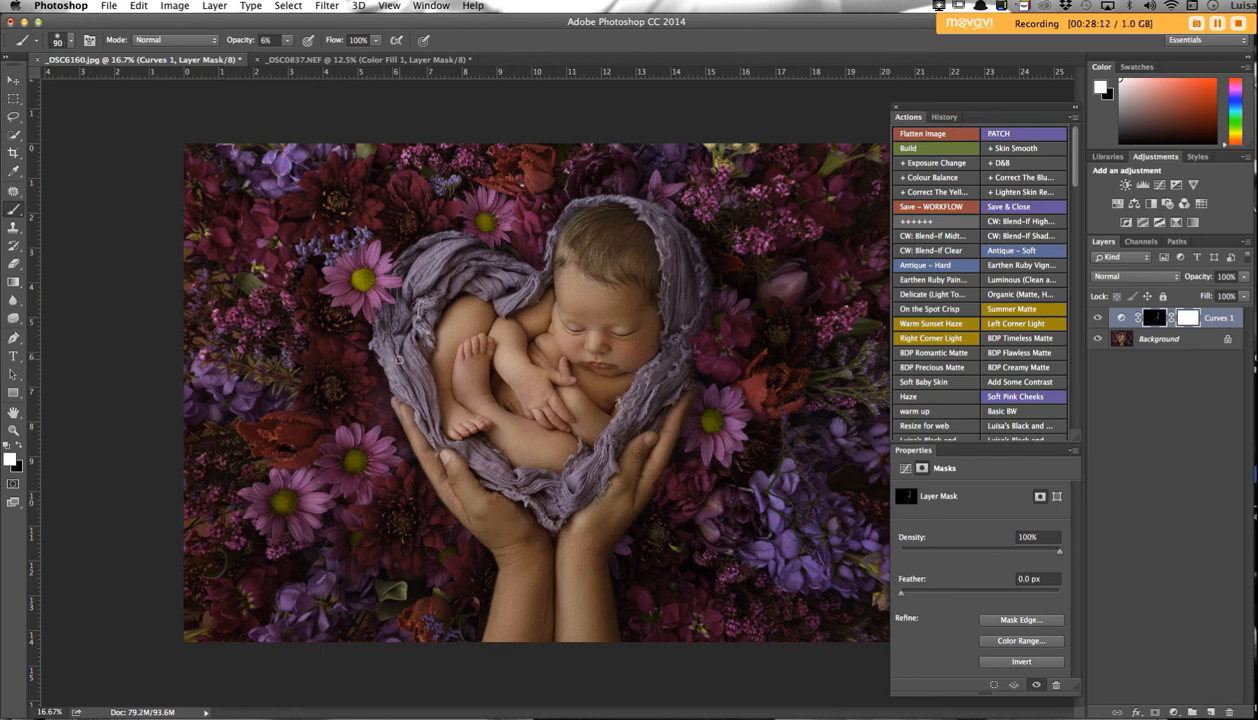